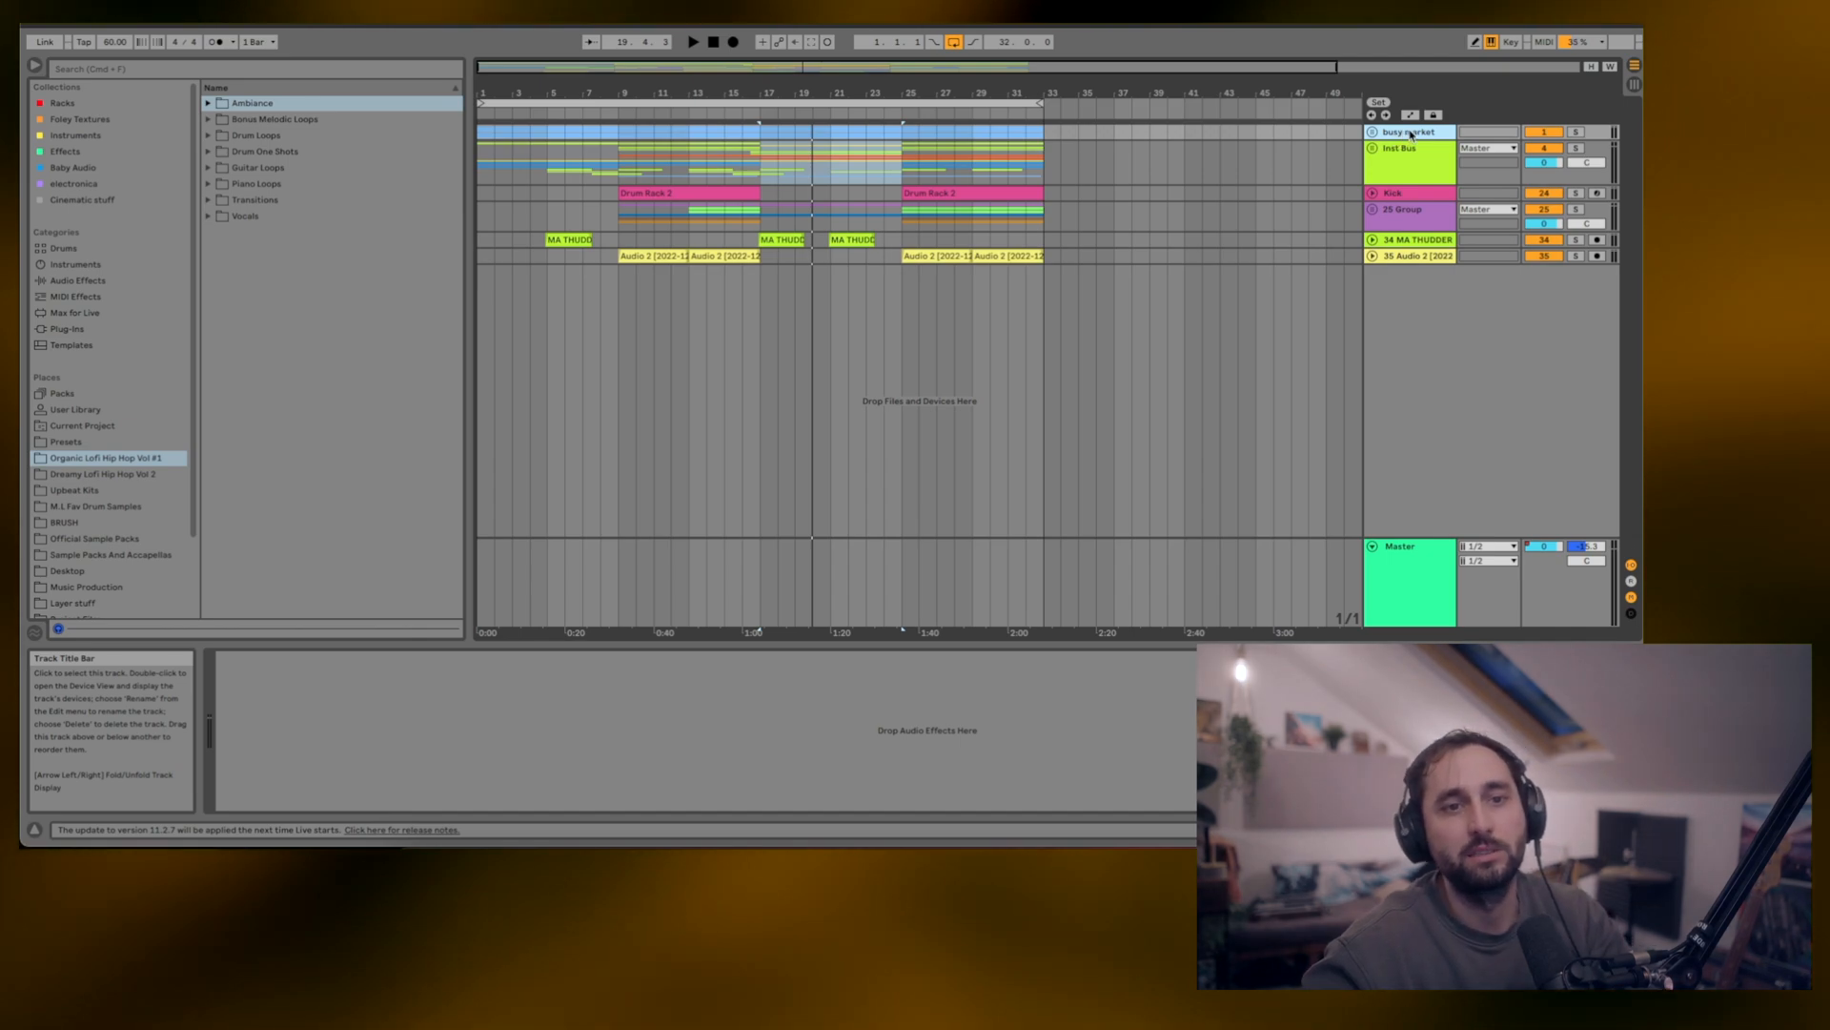
- Solo the busy market ambience track and play the arrangement
click(1576, 132)
key(space)
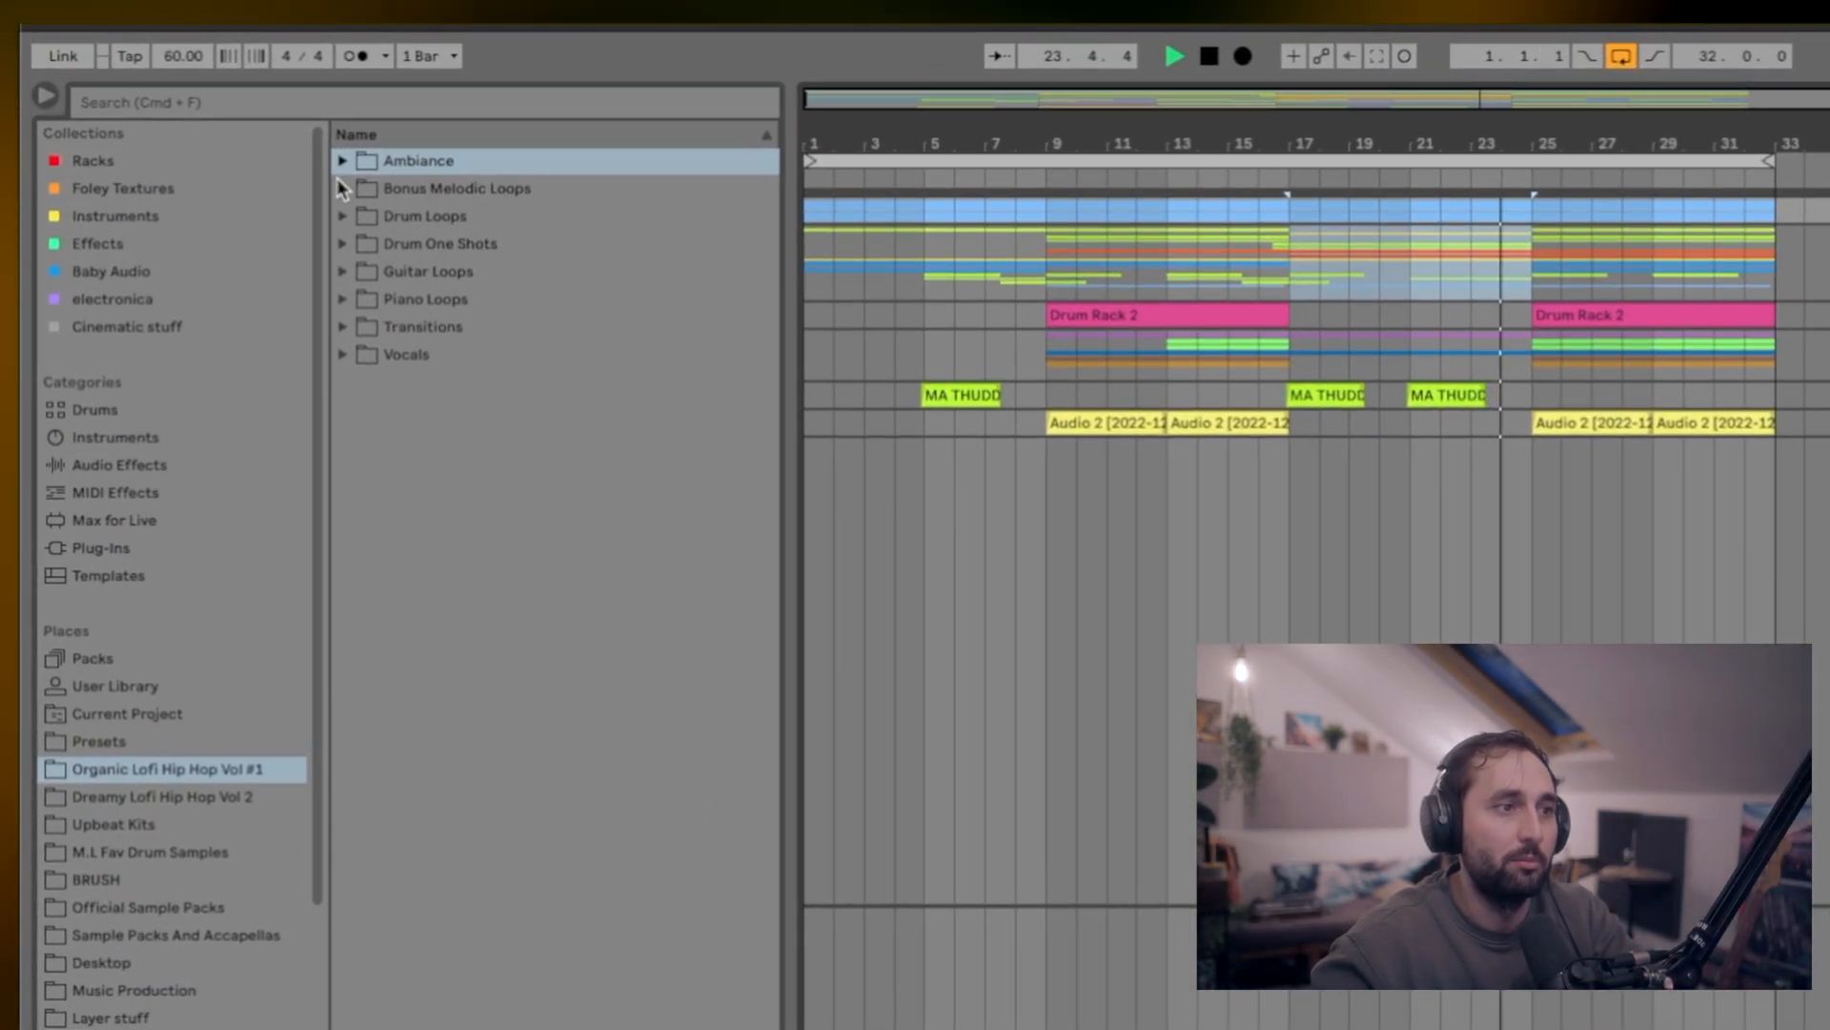
click(341, 162)
click(340, 166)
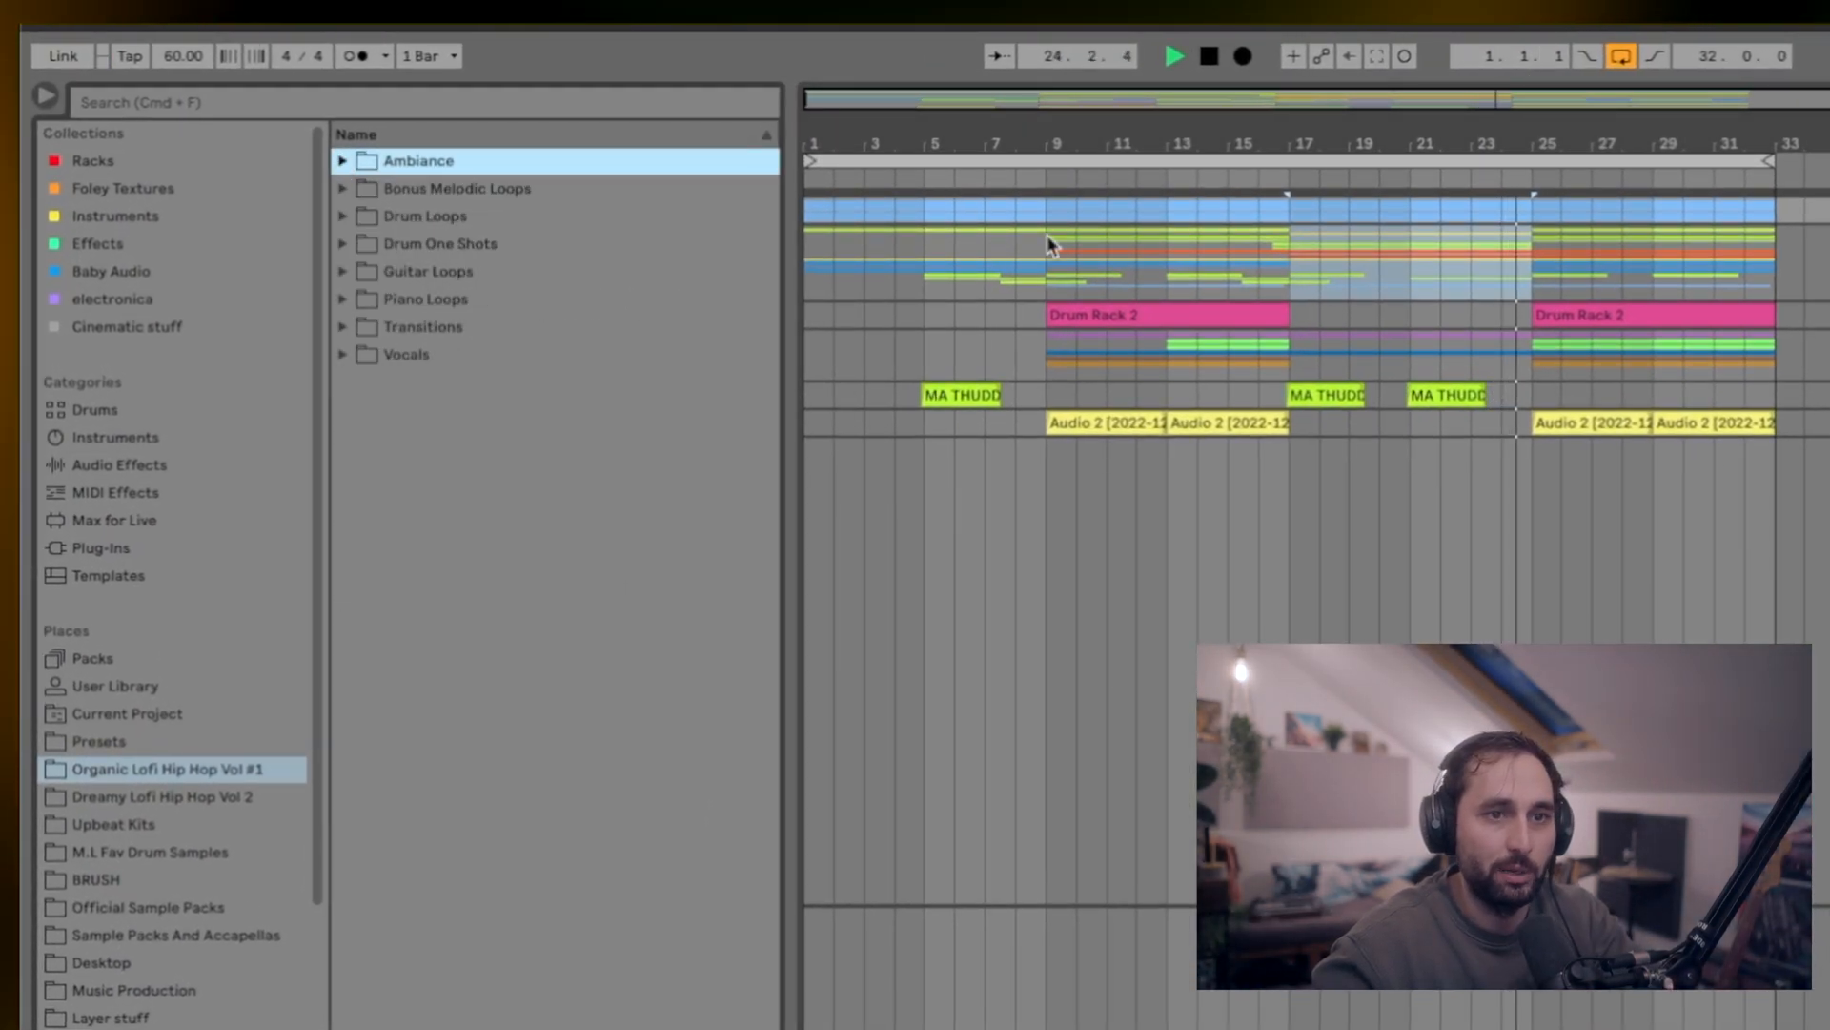
- Unfold the Inst Bus group, then solo Piano 1 and examine its Kontakt instrument during playback
click(1418, 152)
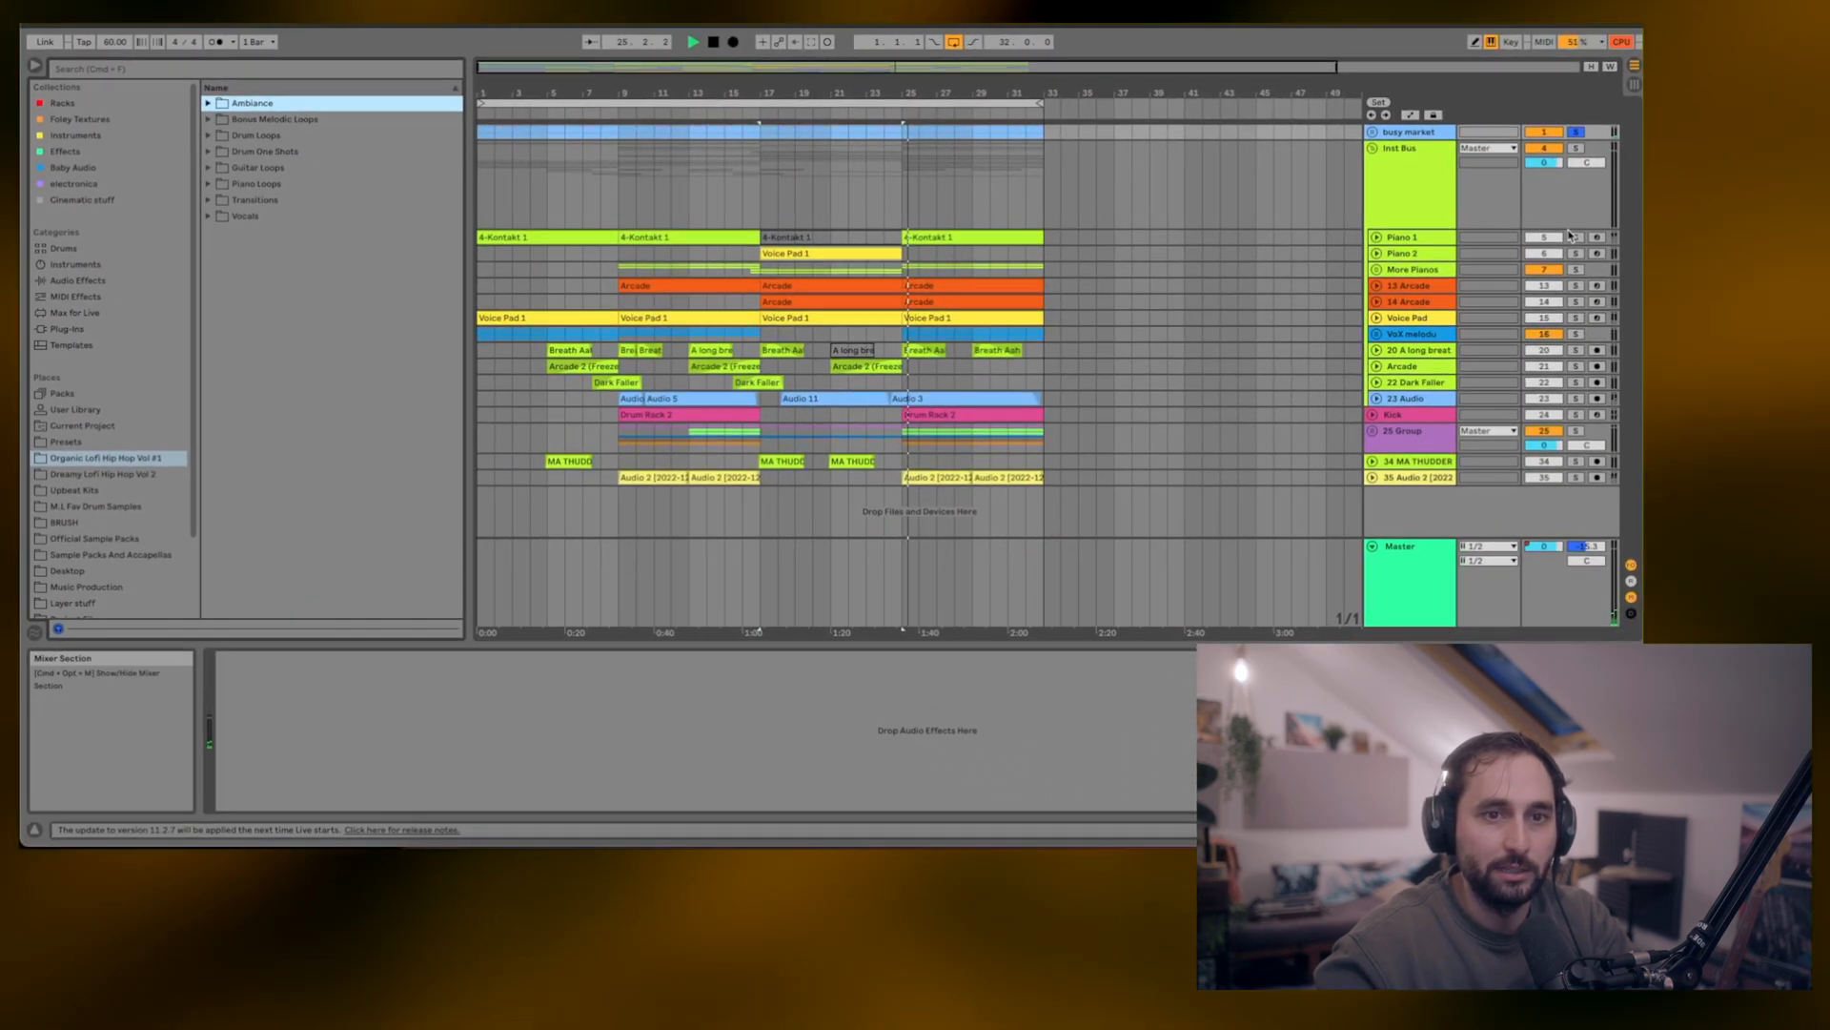
click(1576, 237)
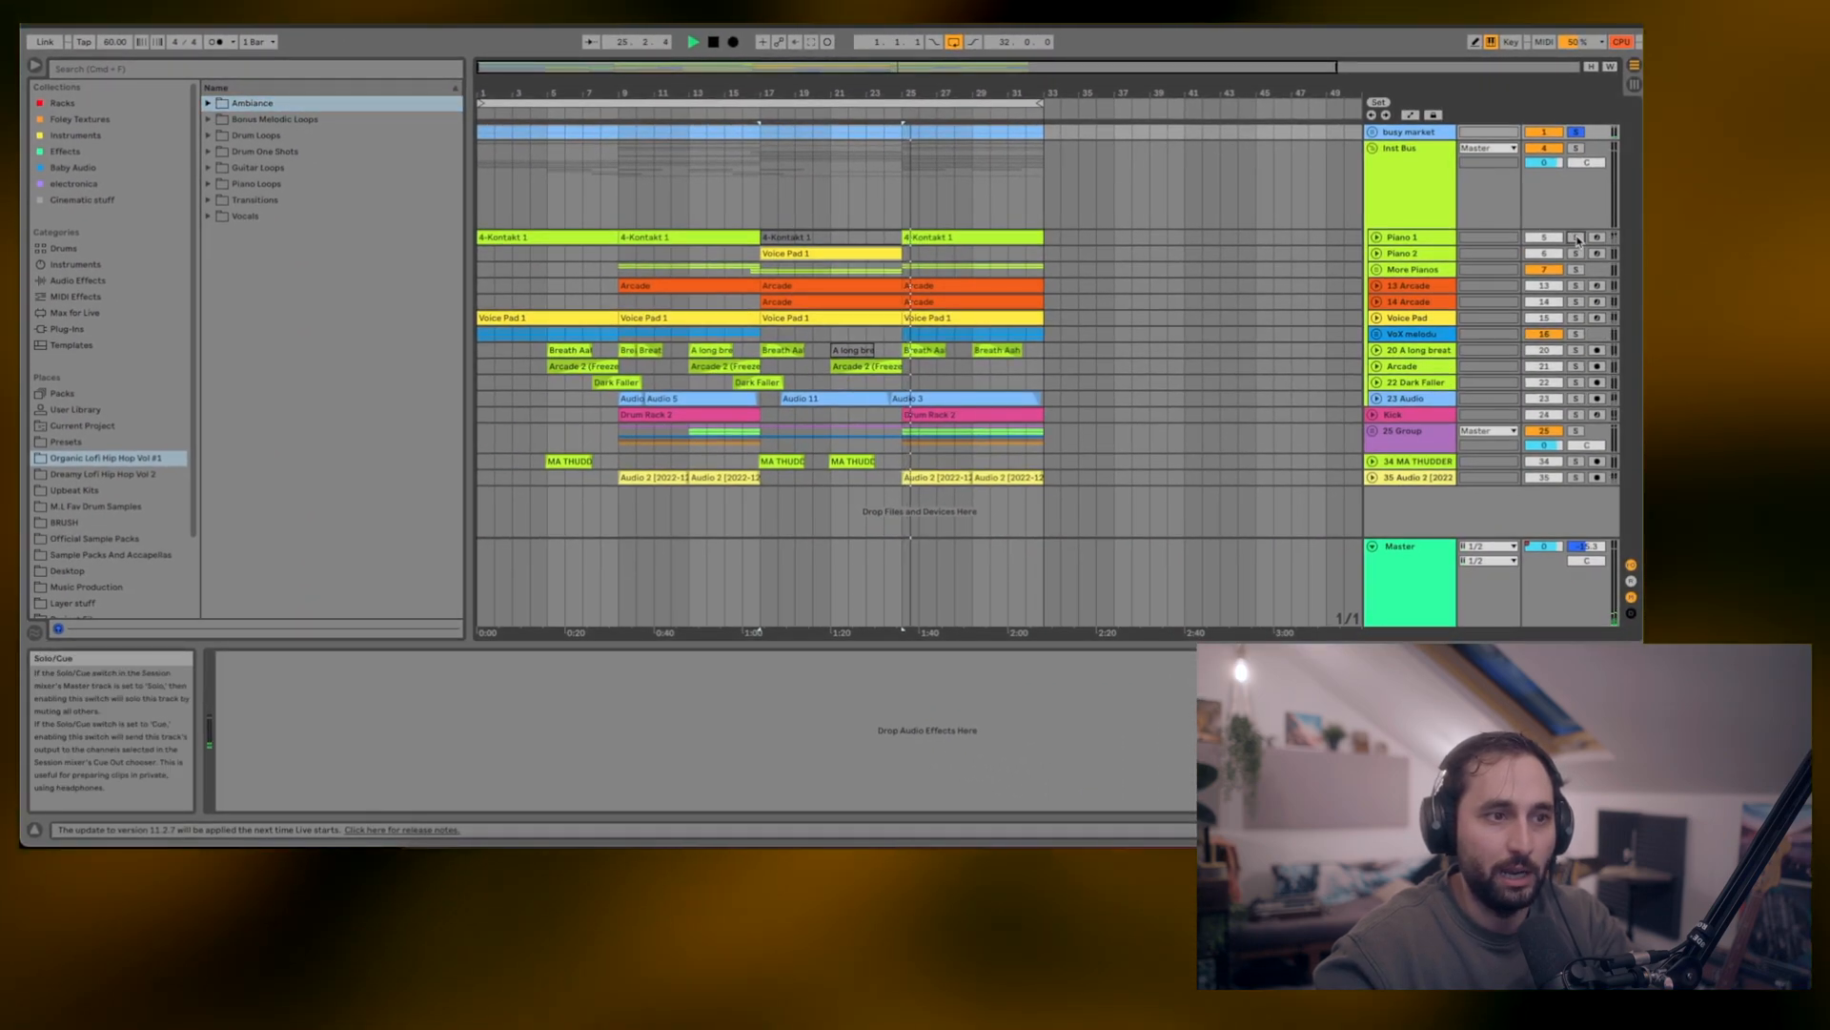
click(560, 239)
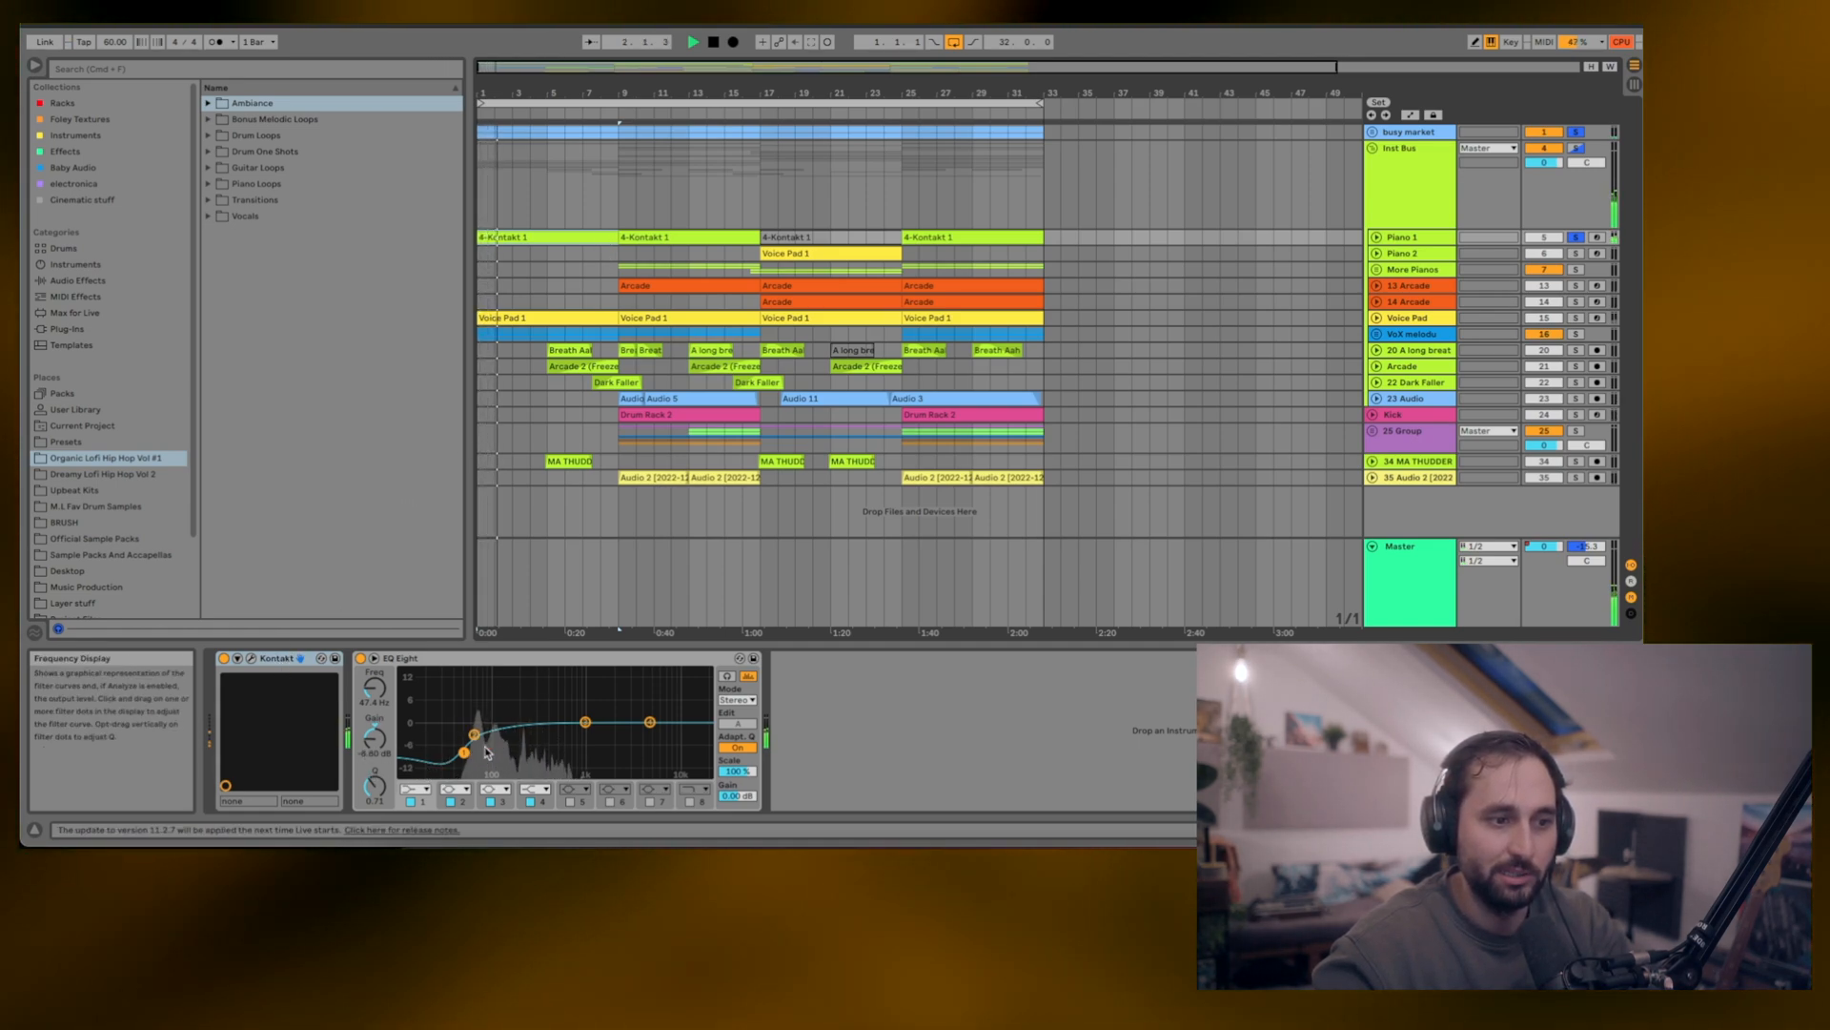
click(252, 659)
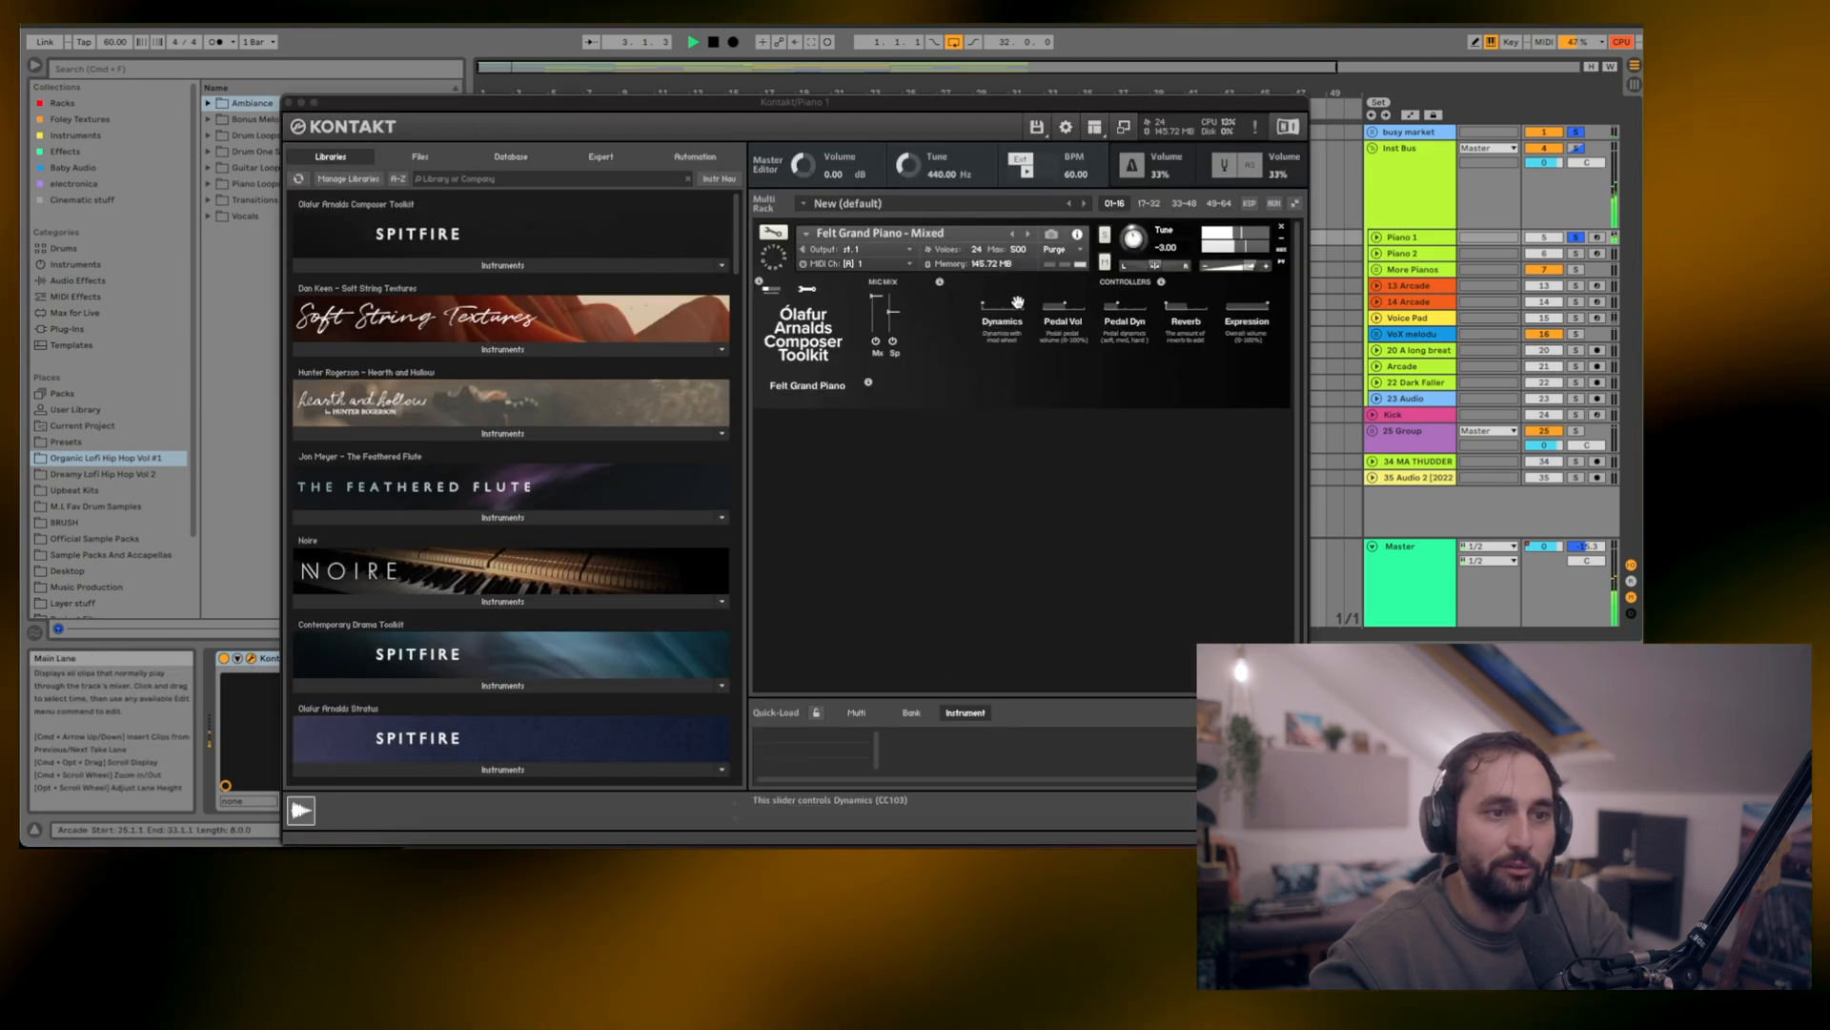
click(295, 102)
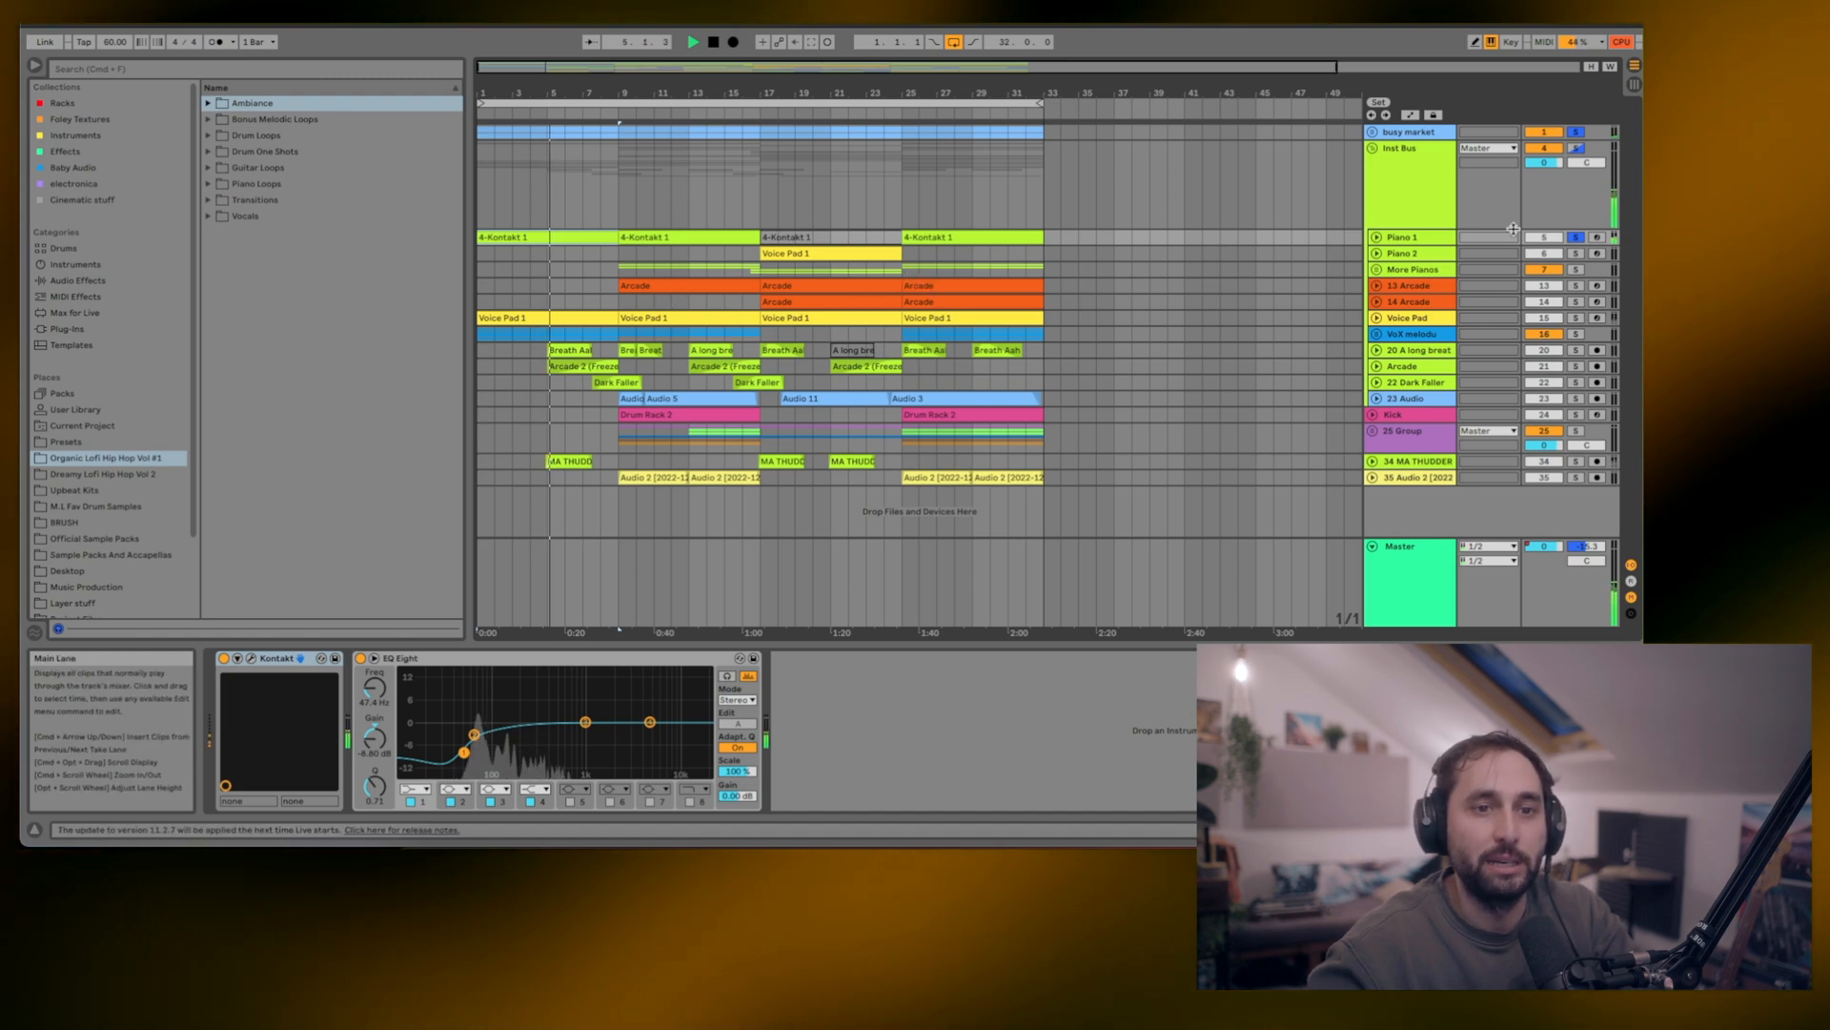
- Play the Piano 2 clip from bar 17 together with Piano 1 and examine its EchoBoy settings
click(838, 253)
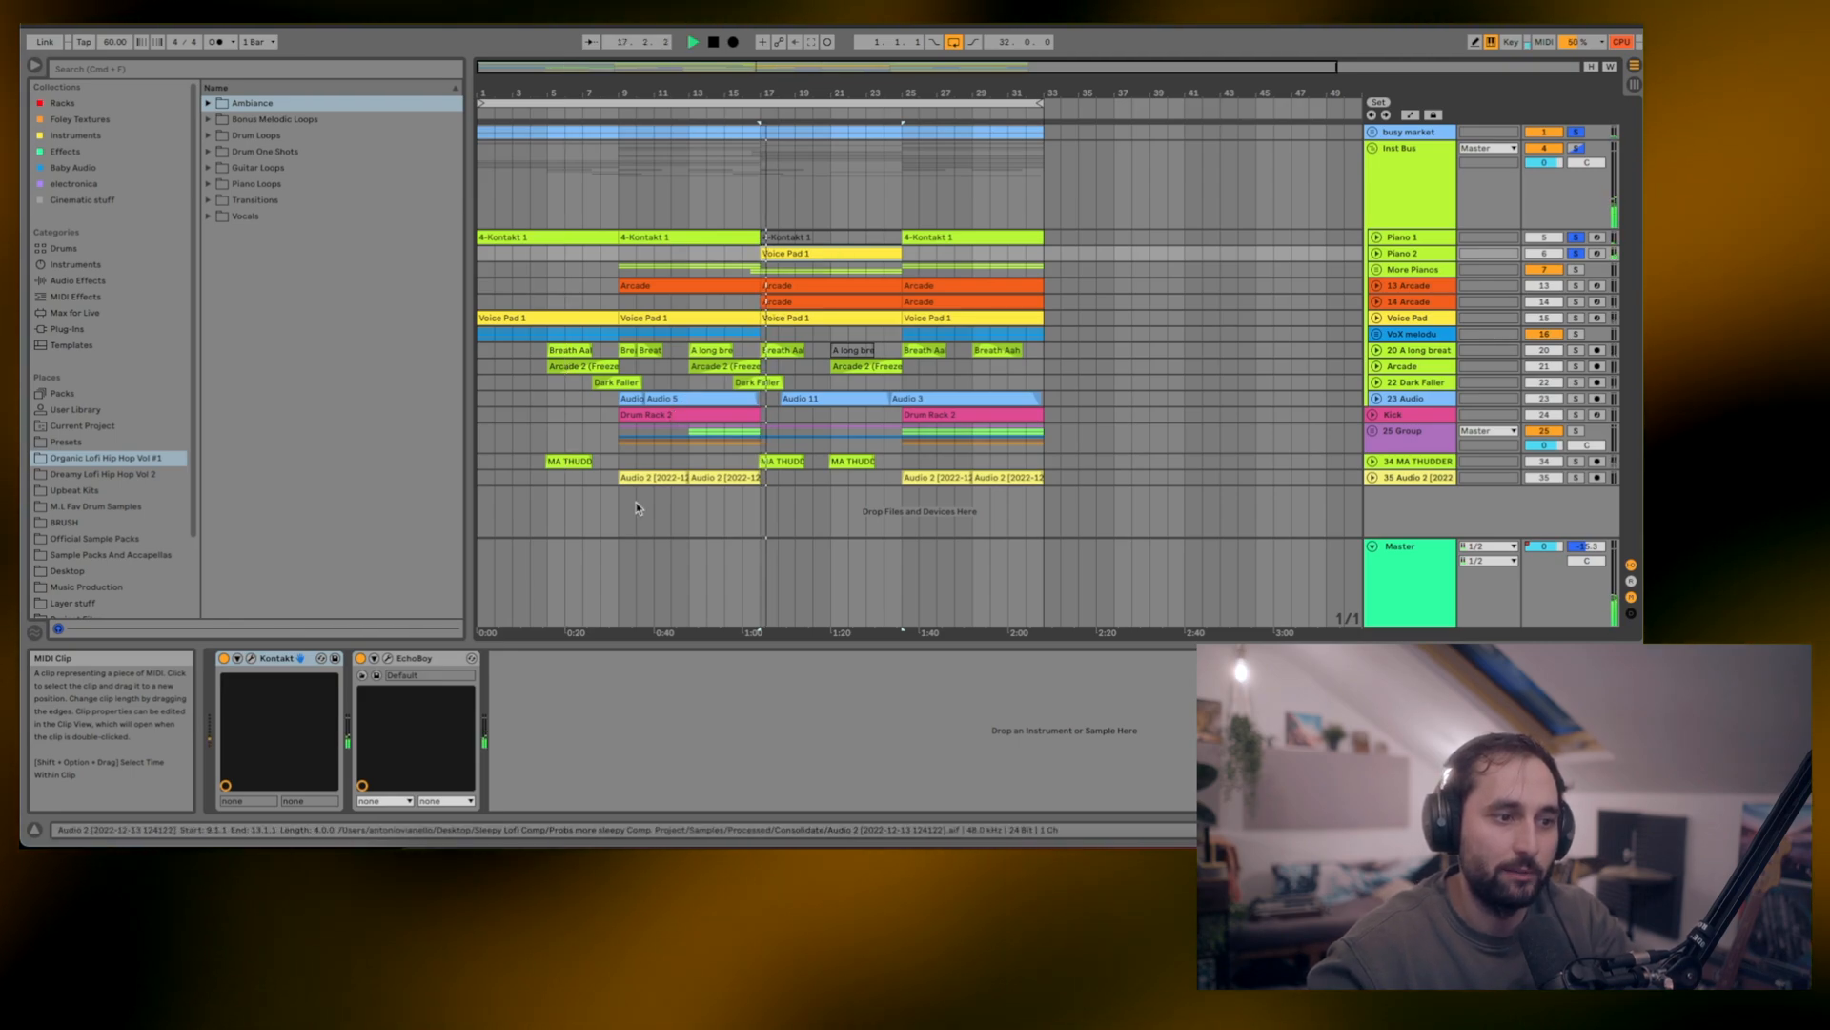
click(387, 662)
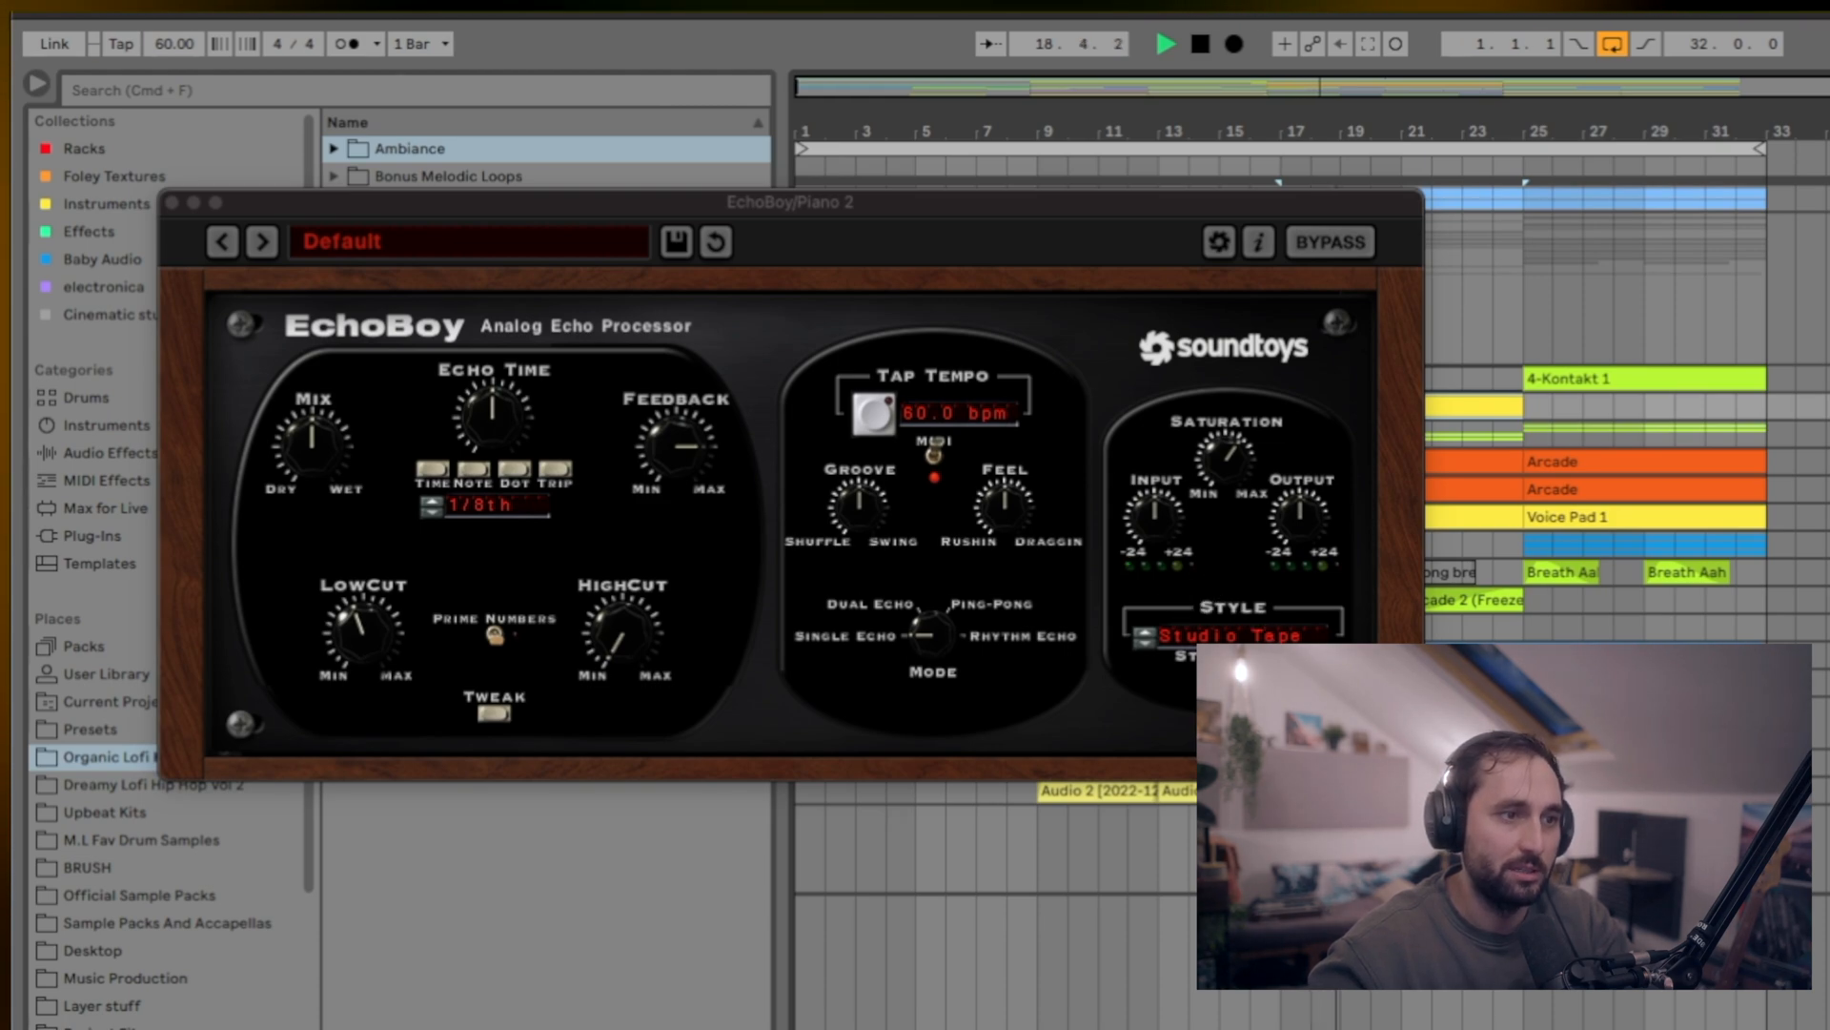
click(173, 202)
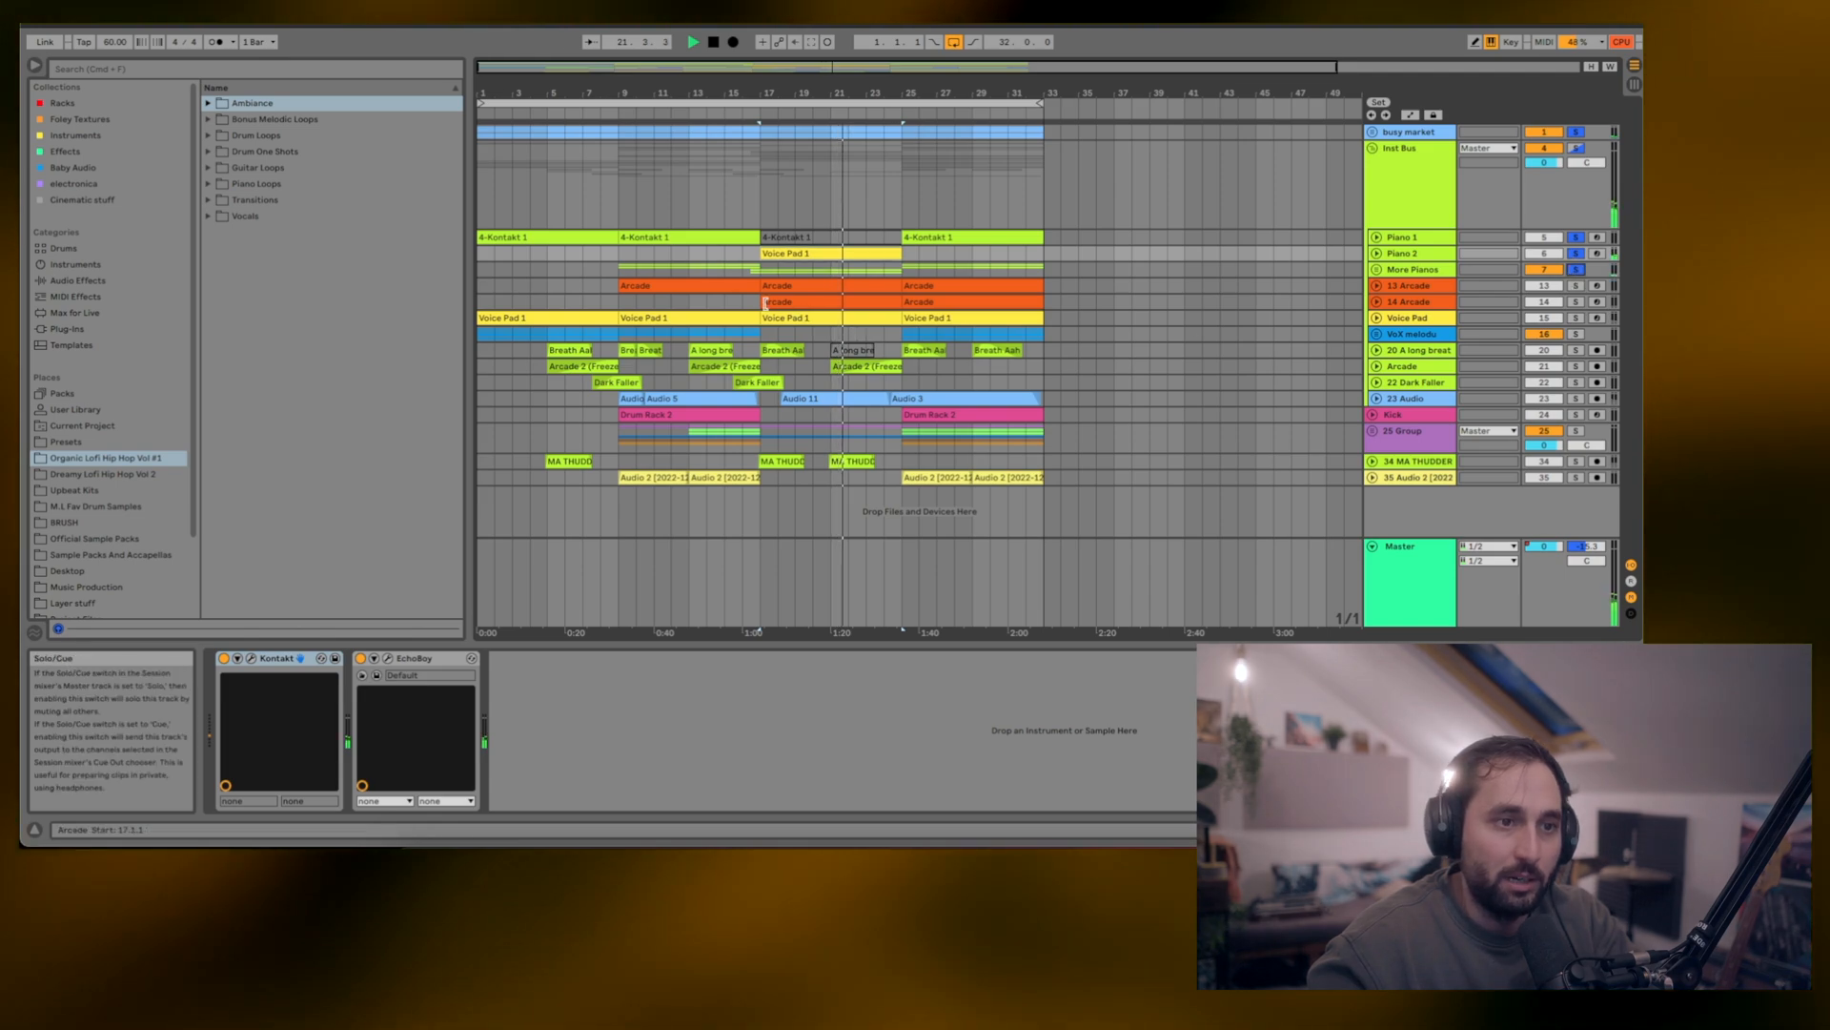
- Play the More Pianos group from bar 9 and unfold it along with its nested 10 Group
click(621, 270)
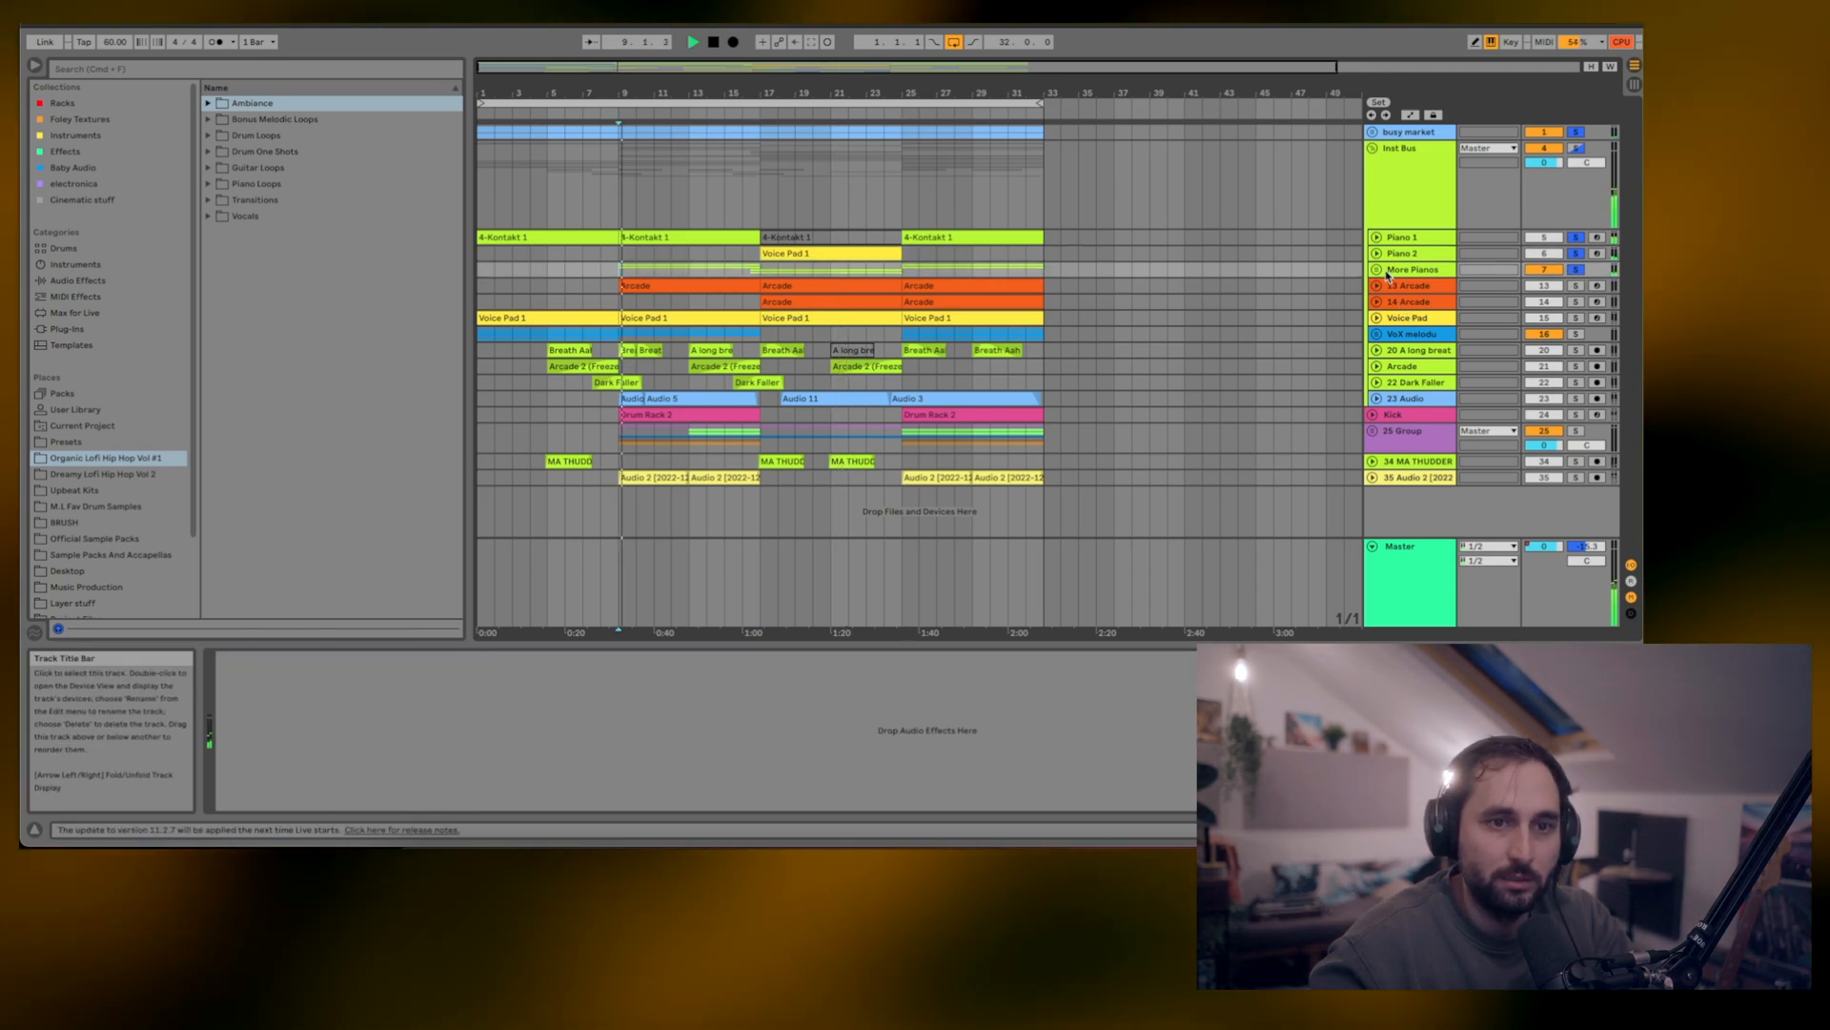
key(Right)
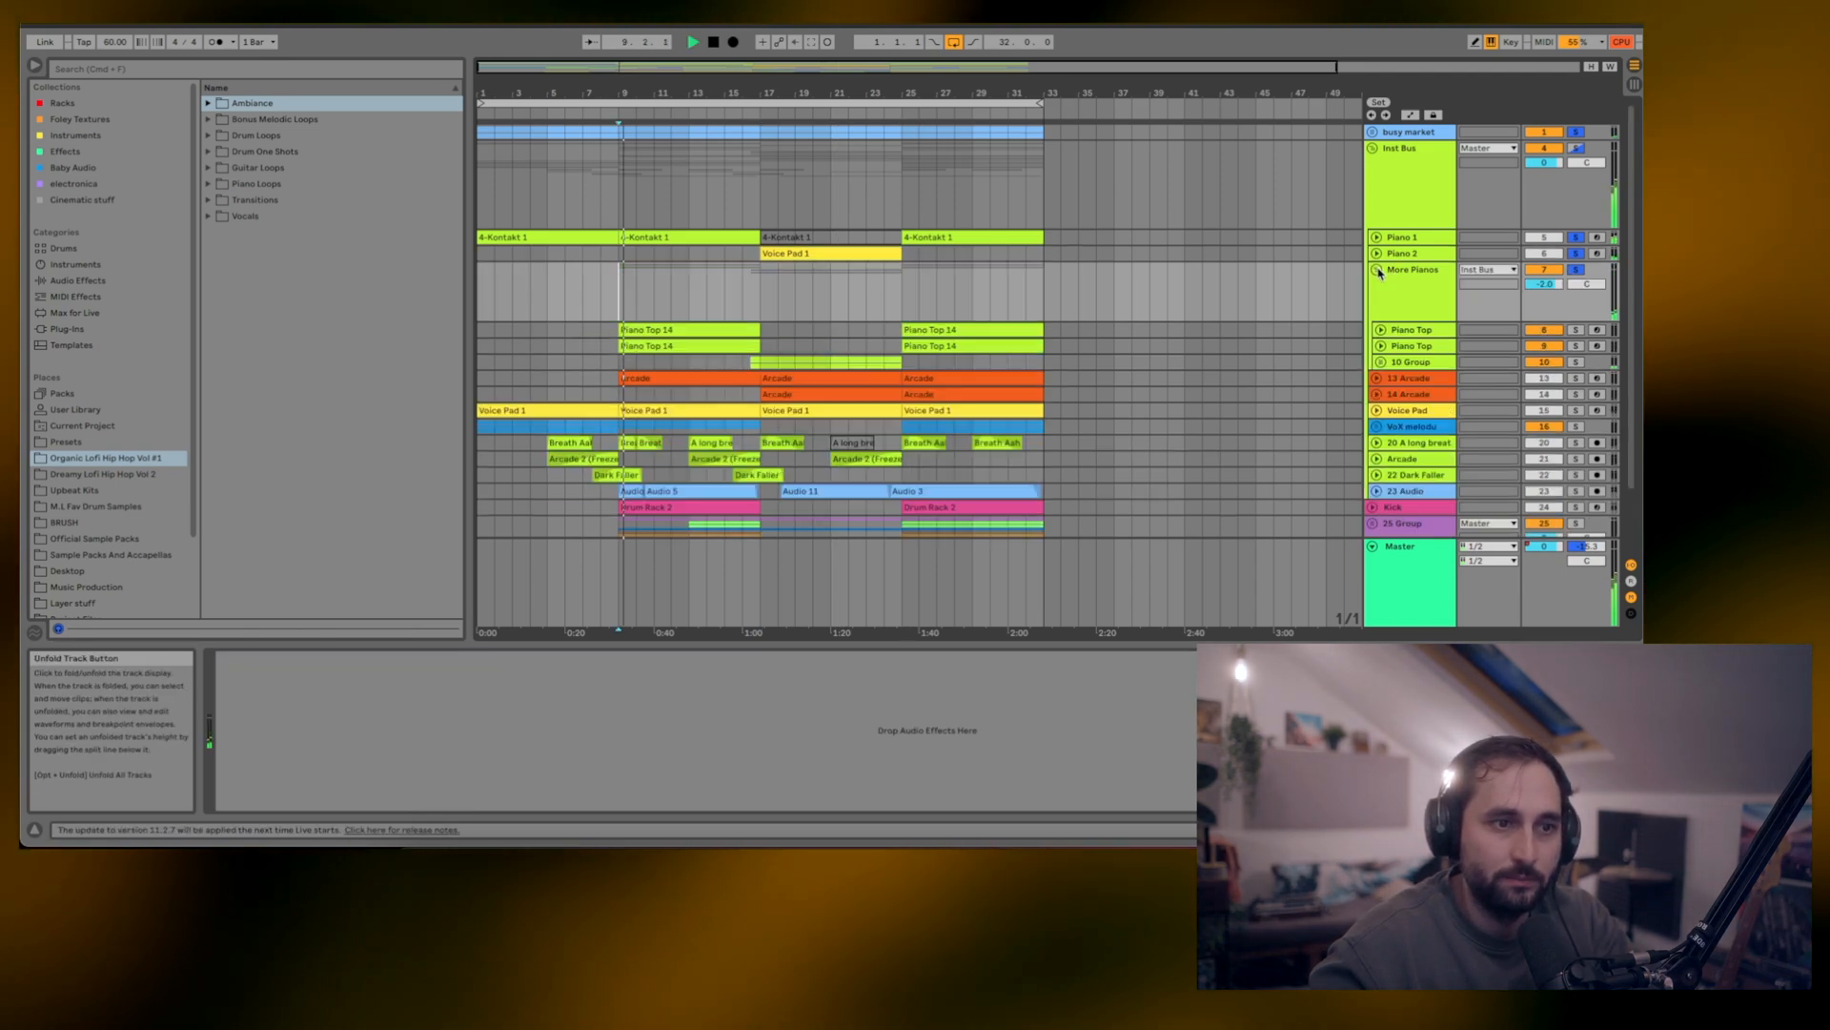
click(1384, 363)
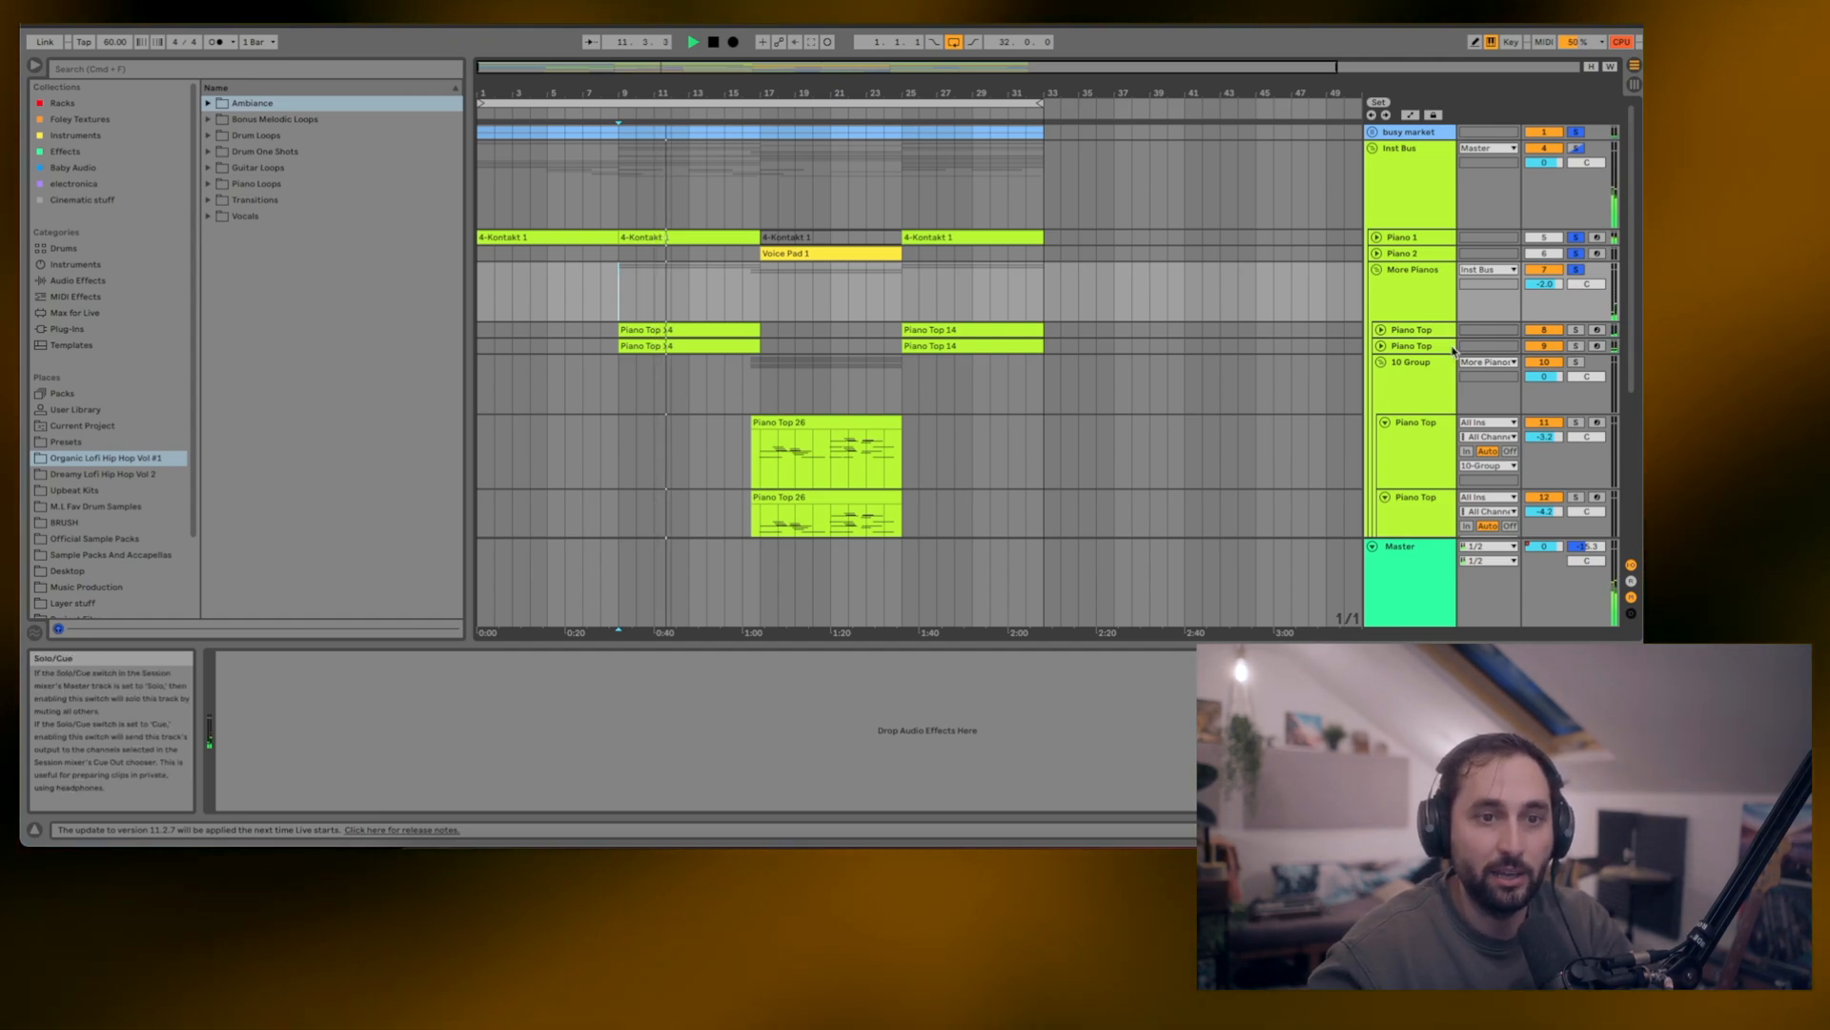
- Select the second Piano Top track in More Pianos and examine its Lekko instrument settings
click(1576, 350)
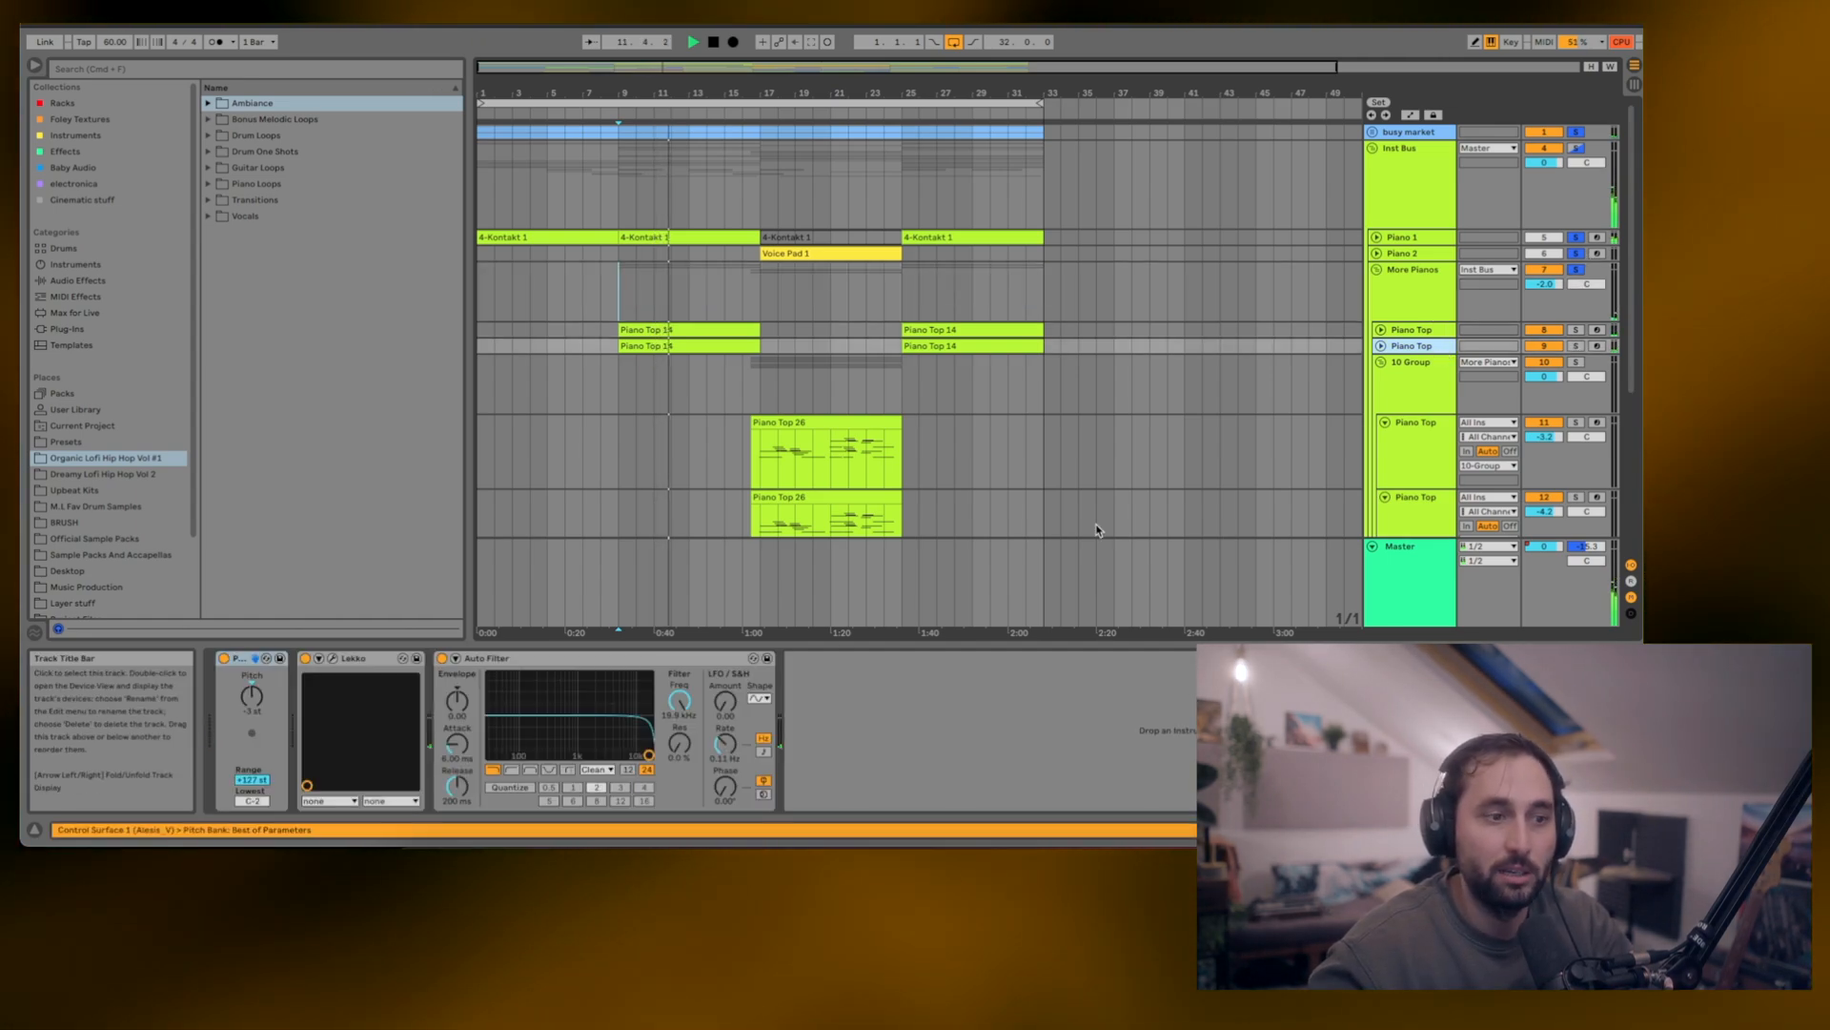
click(331, 659)
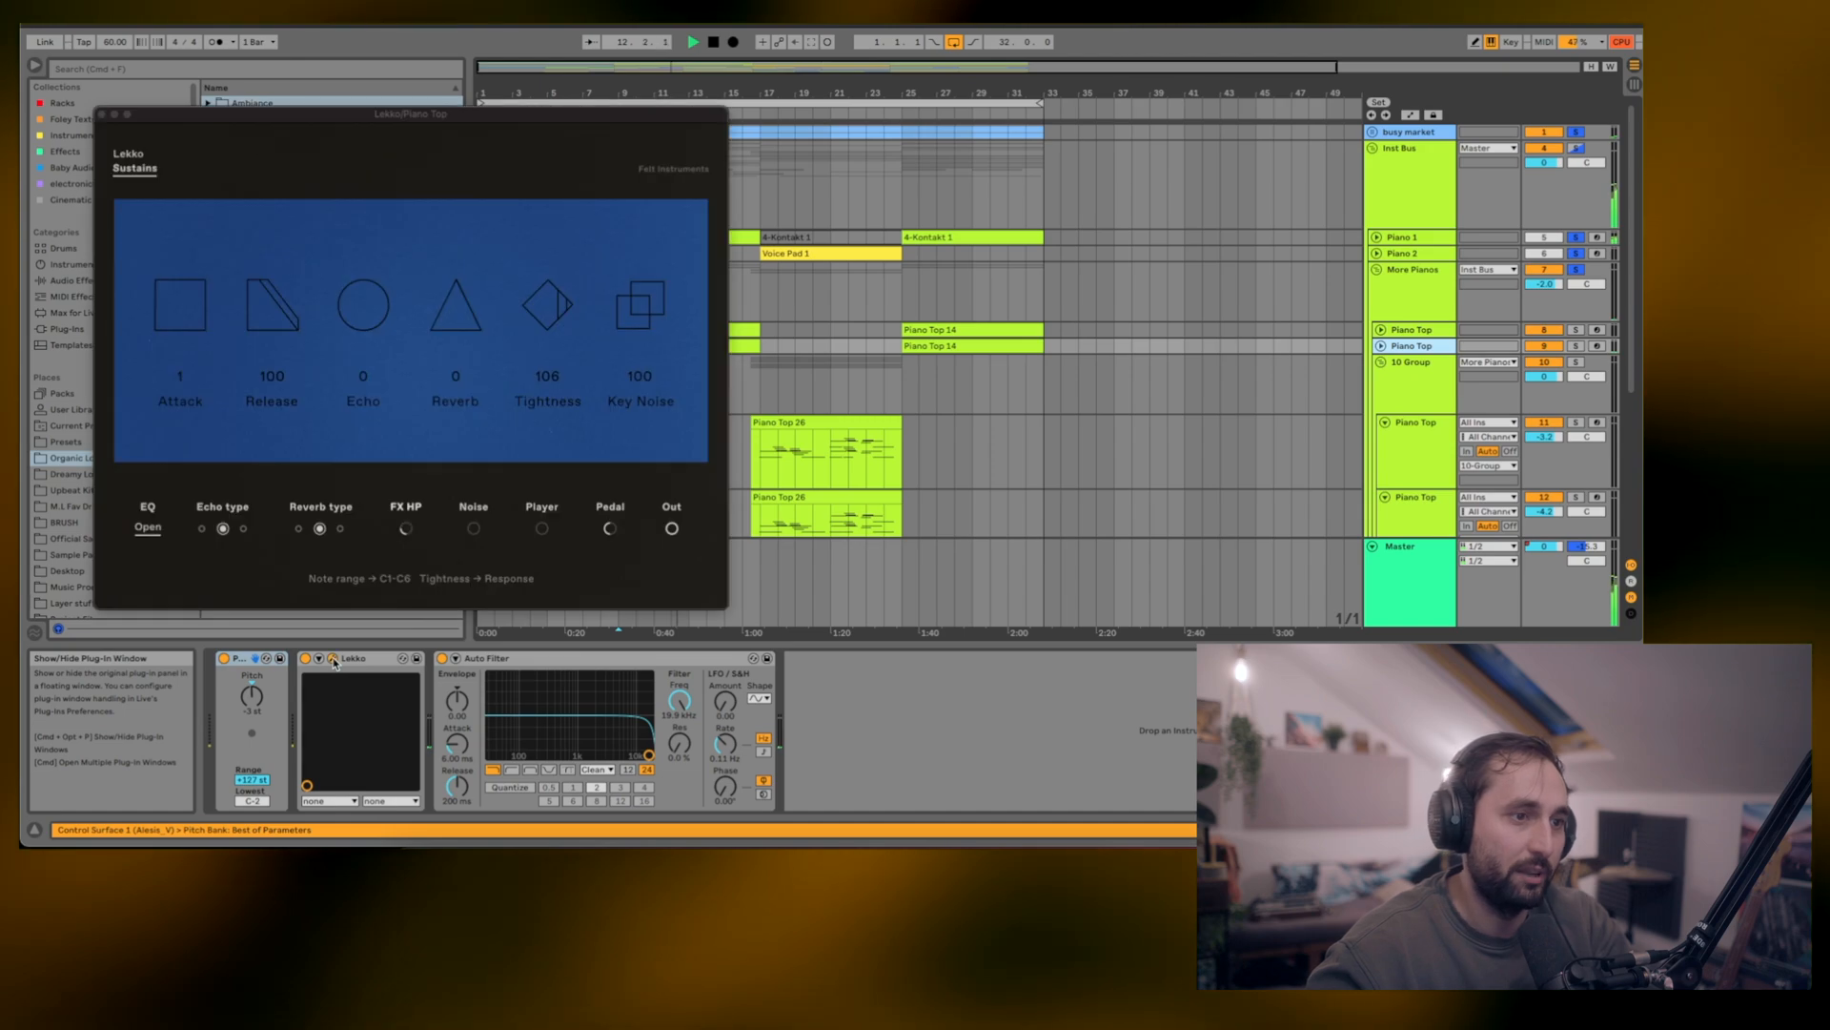
click(103, 115)
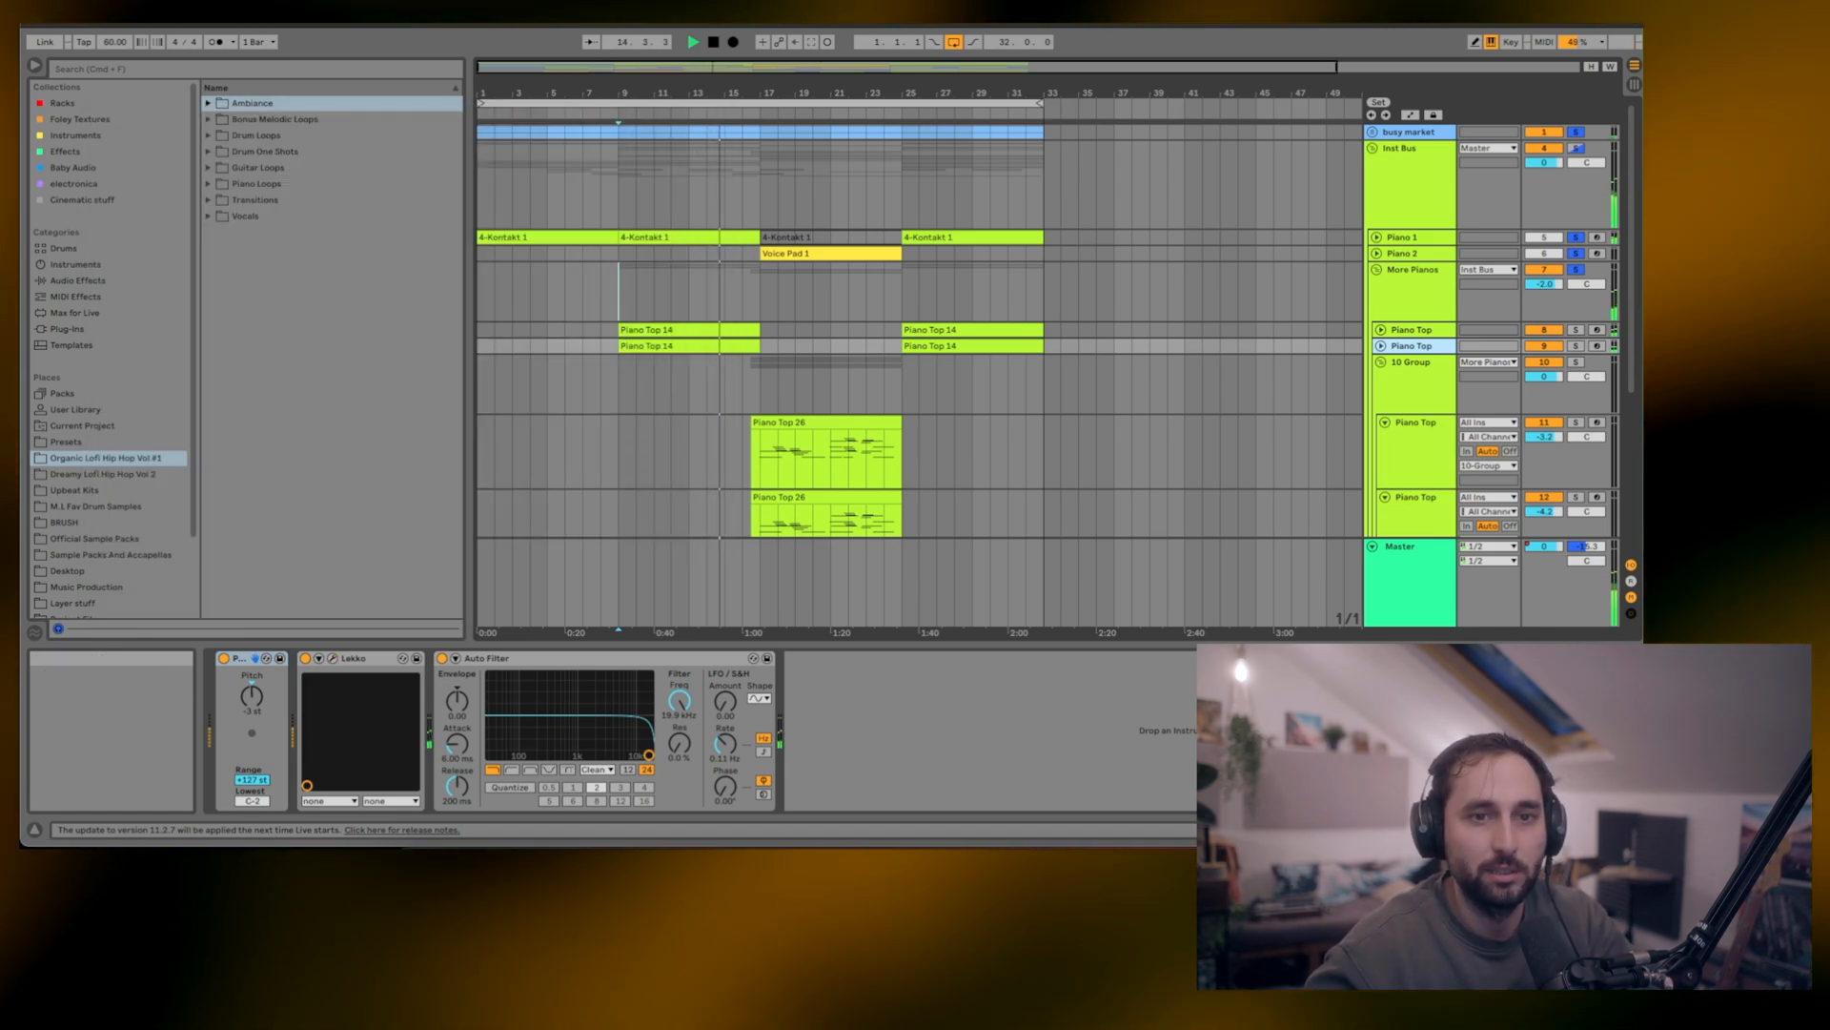
- Audition the two Piano Top tracks above 10 Group, soloing the second and then the first from bar 9
click(1576, 346)
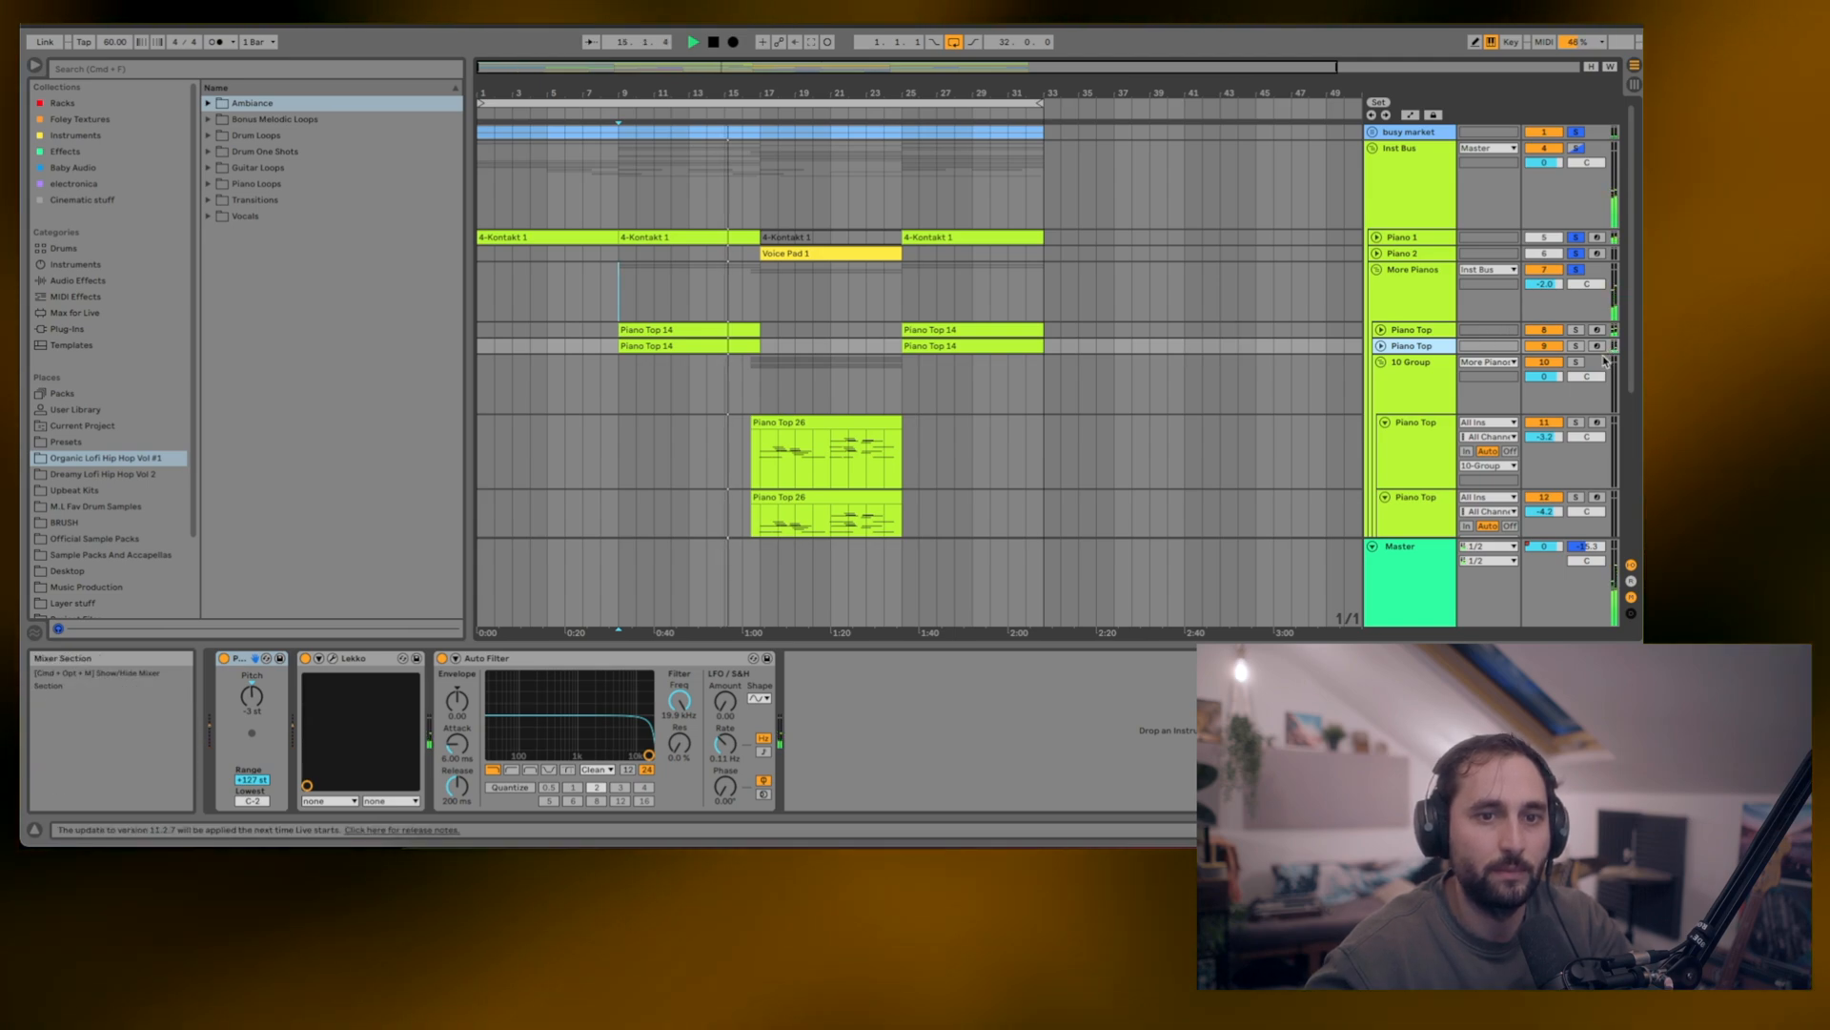
click(670, 348)
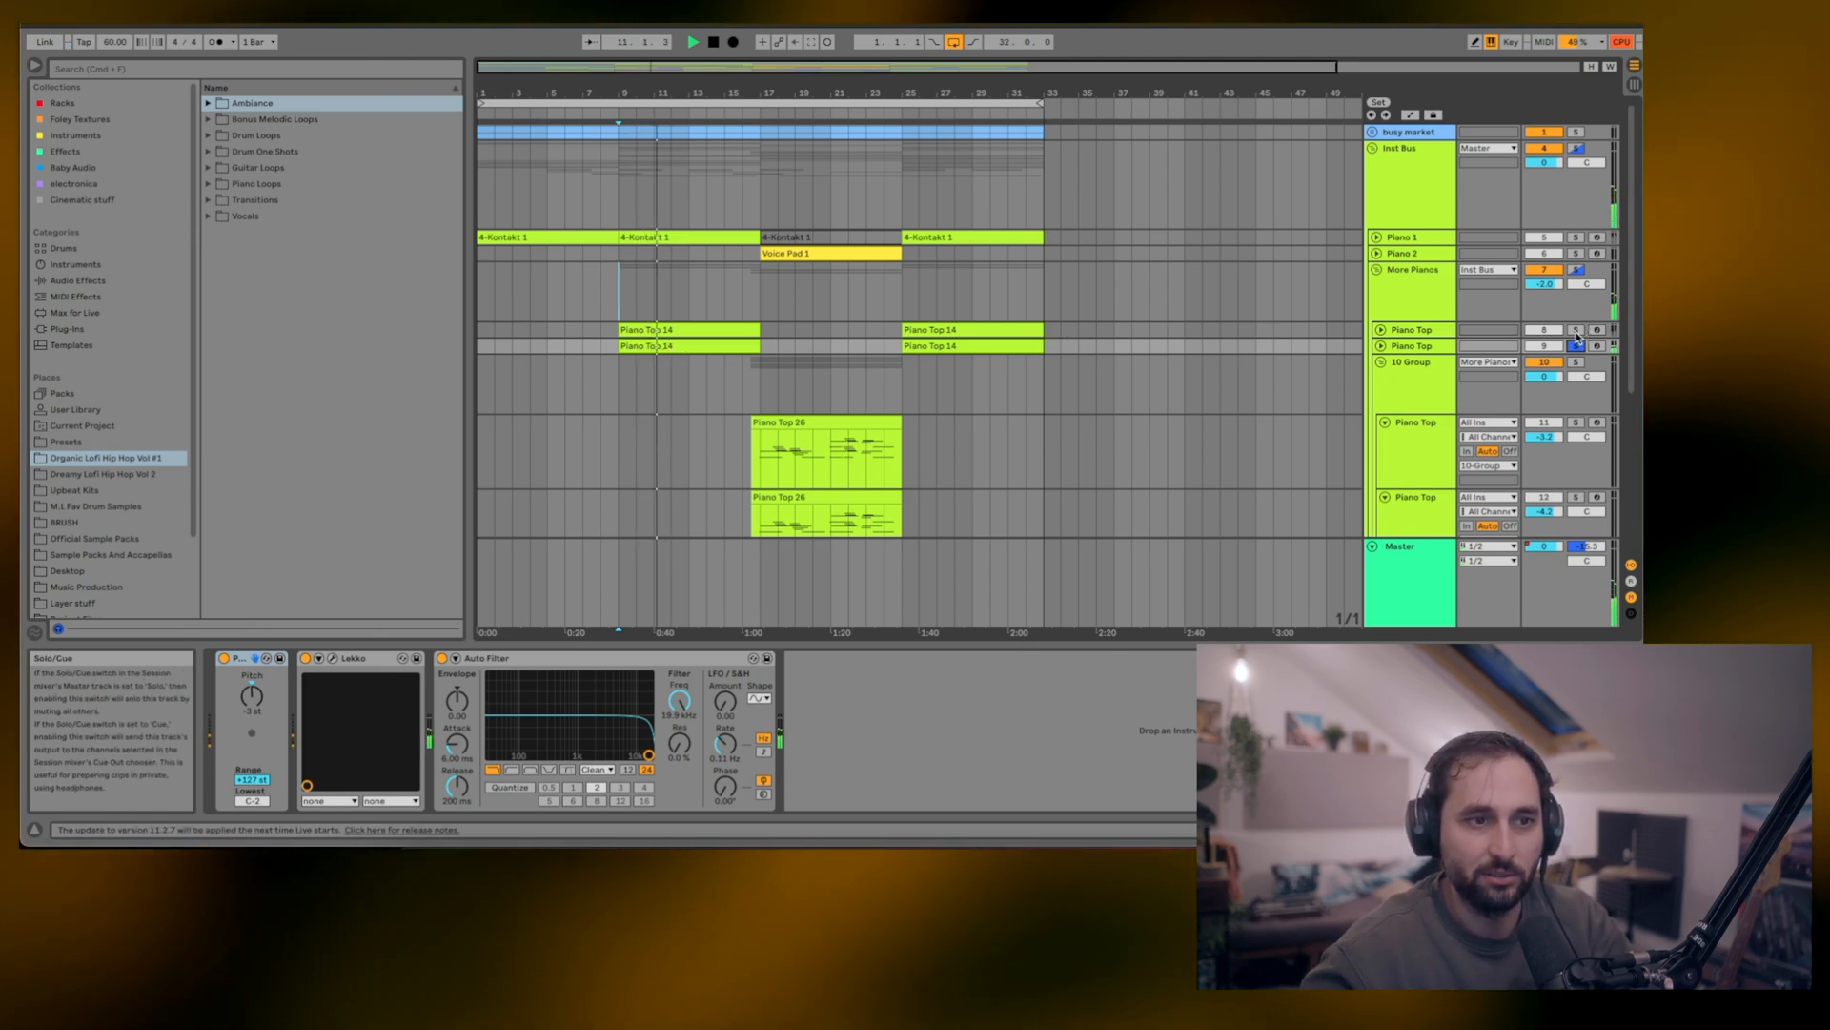
click(1576, 331)
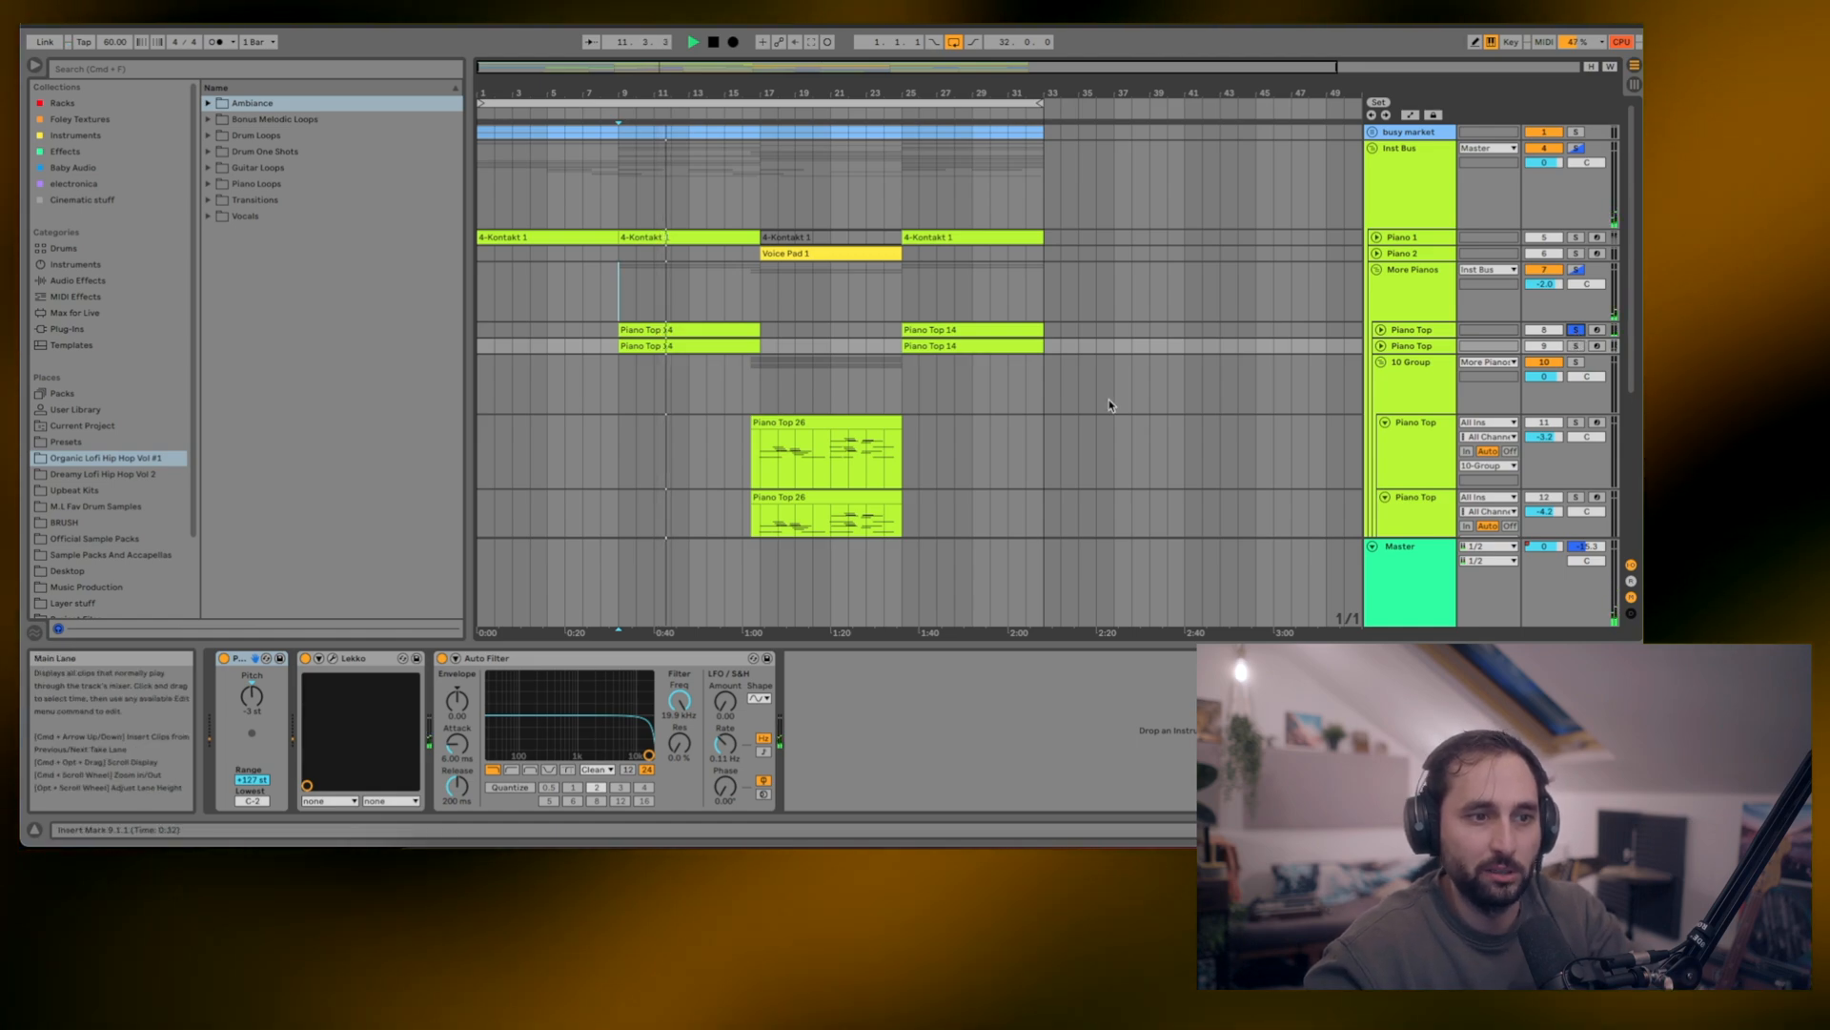
- Play the piano clips inside 10 Group, examine the group's effects chain, and fold 10 Group and More Pianos
scroll(1578, 346, down, 1)
click(843, 416)
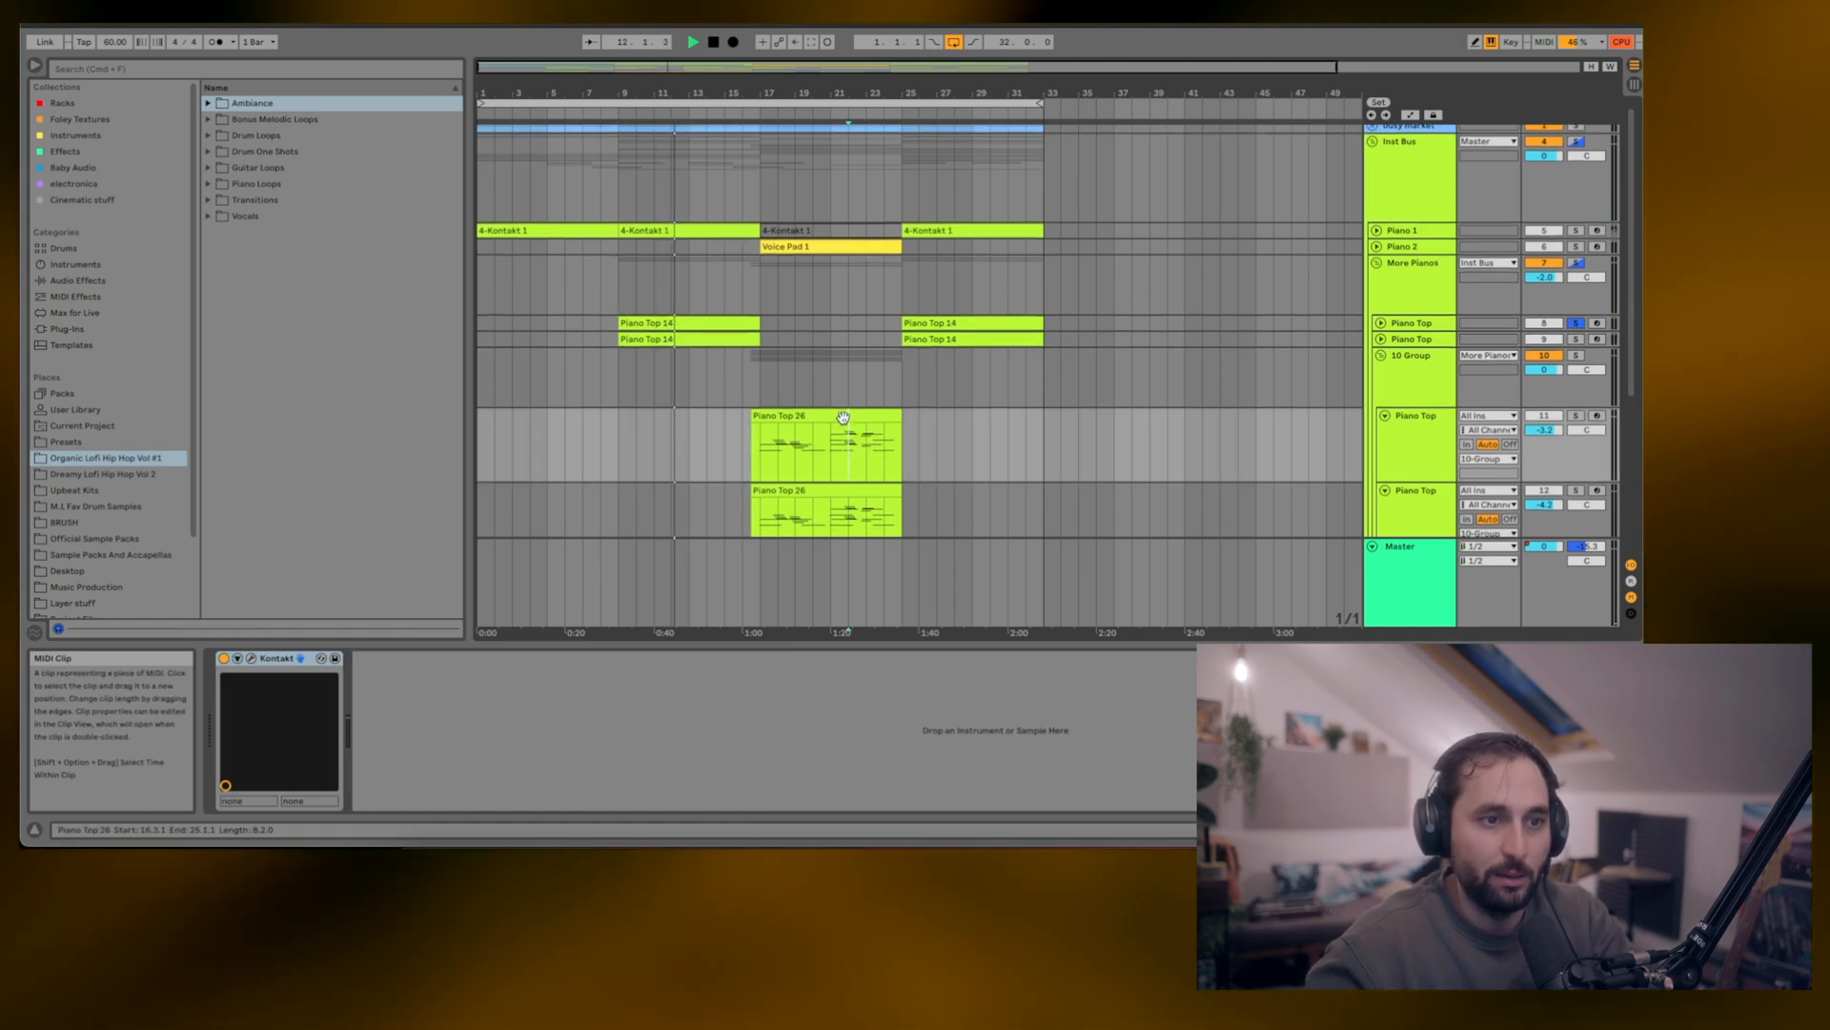
key(space)
key(space)
click(1402, 375)
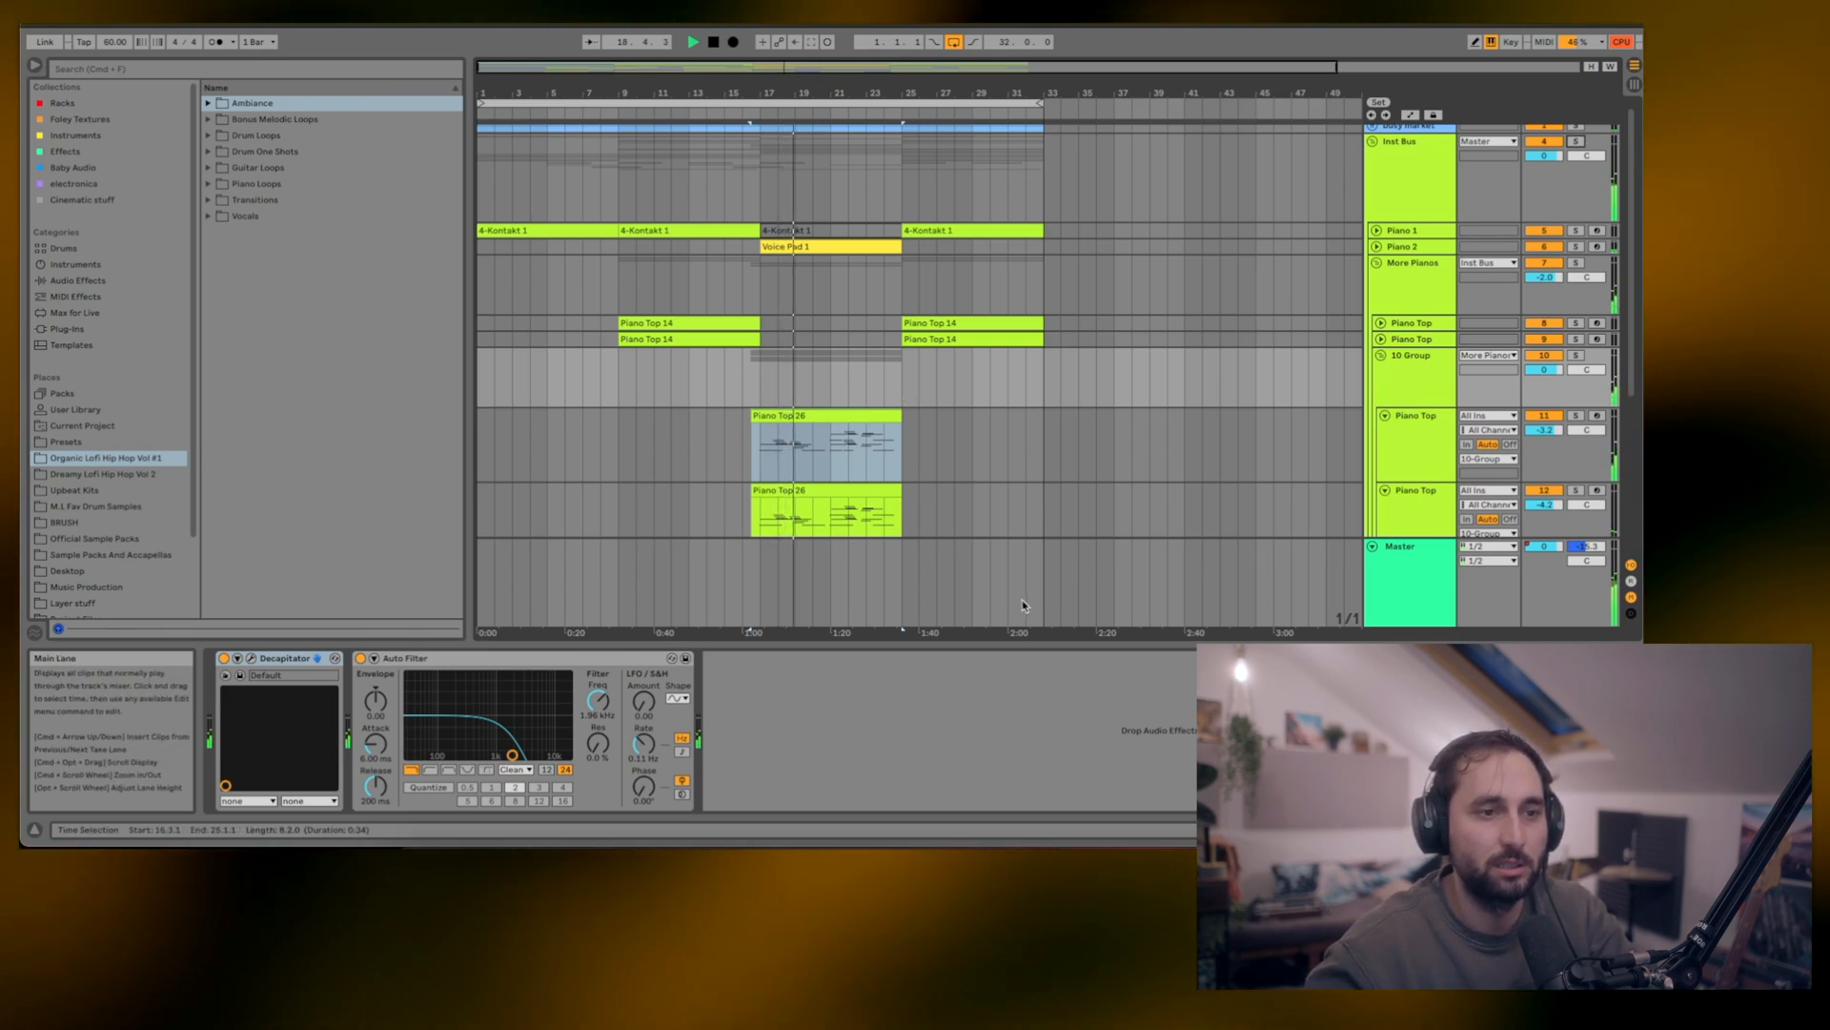
click(1381, 355)
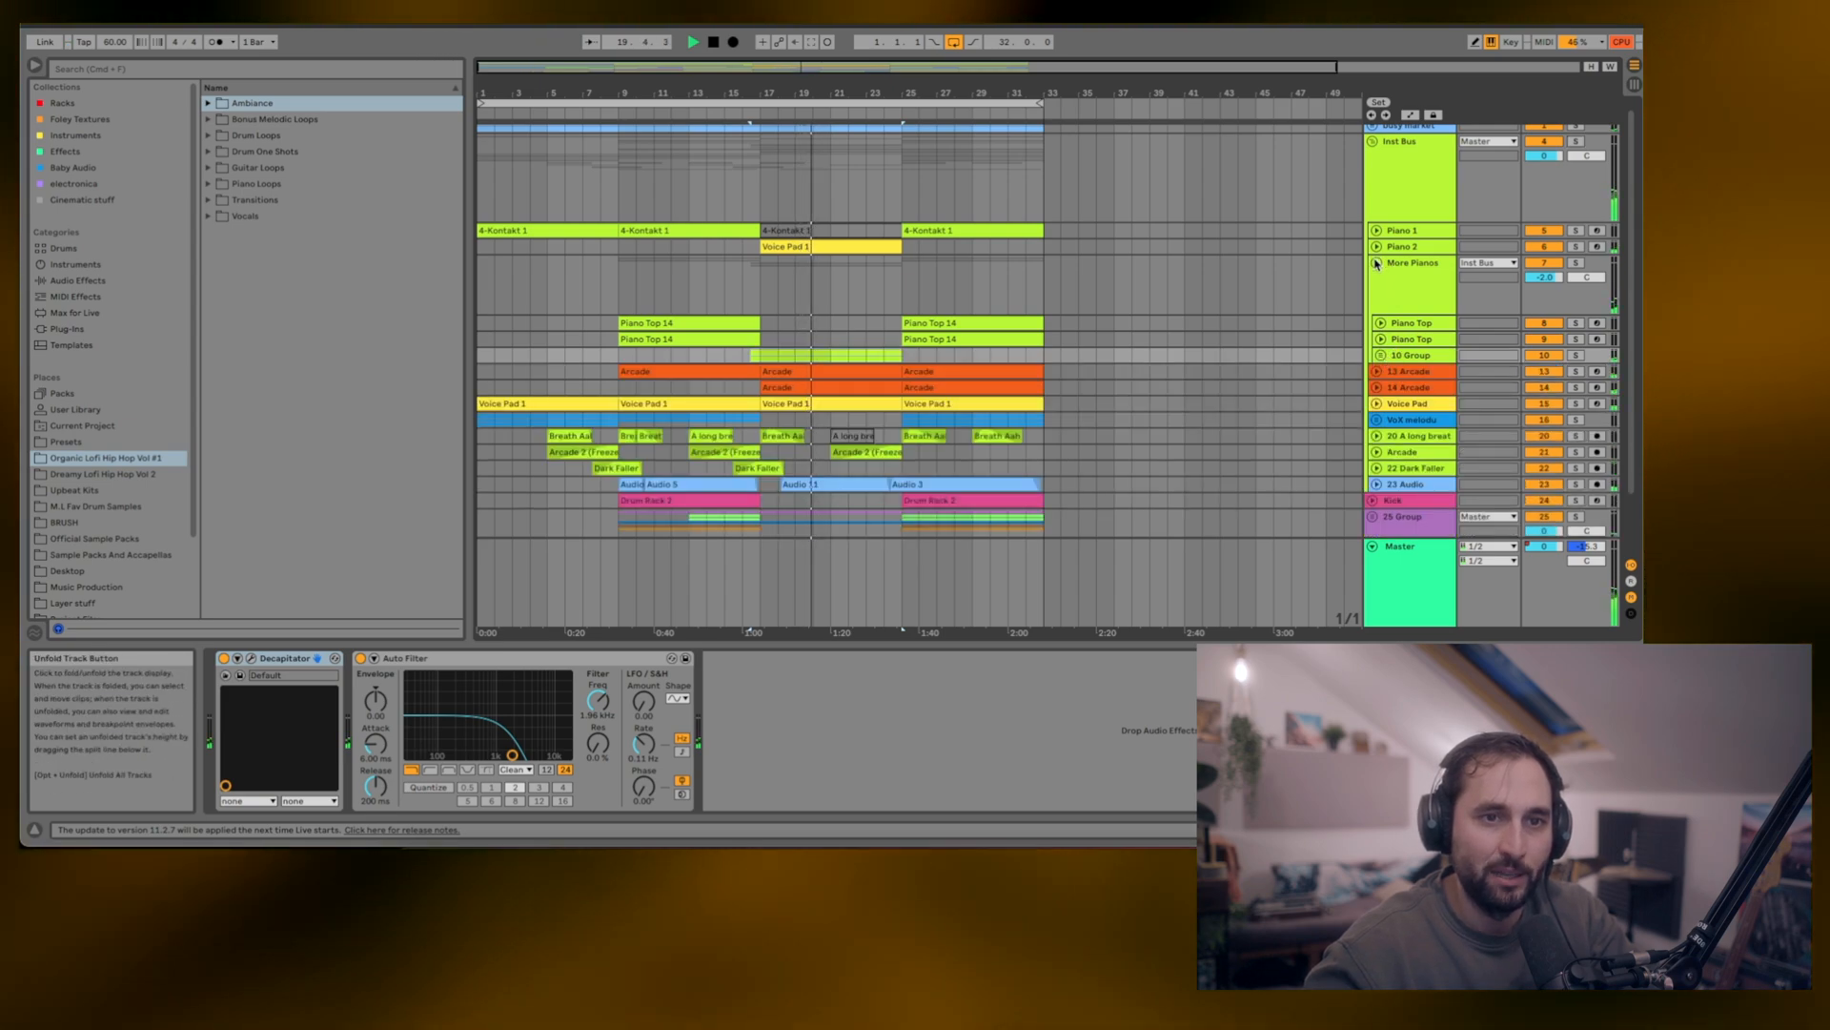
click(1376, 263)
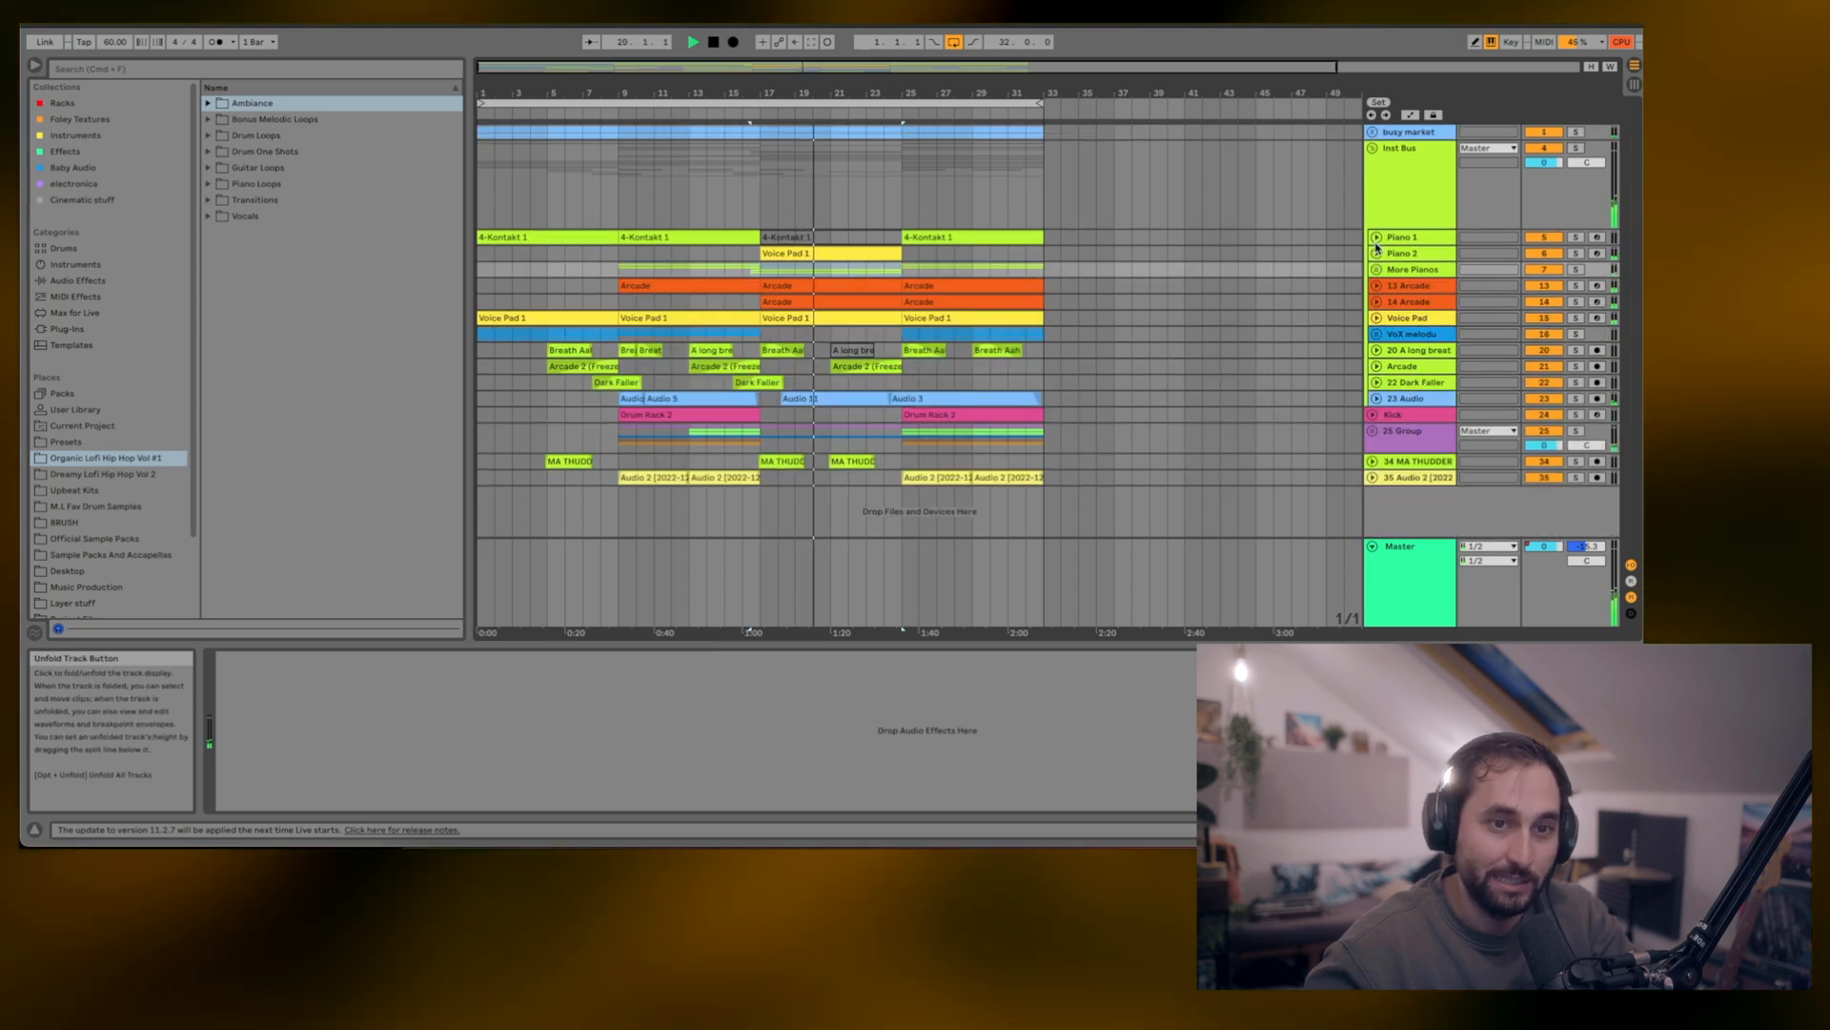
- Play the 13 Arcade track soloed from bar 9 and examine its Arcade instrument
click(725, 288)
click(1575, 285)
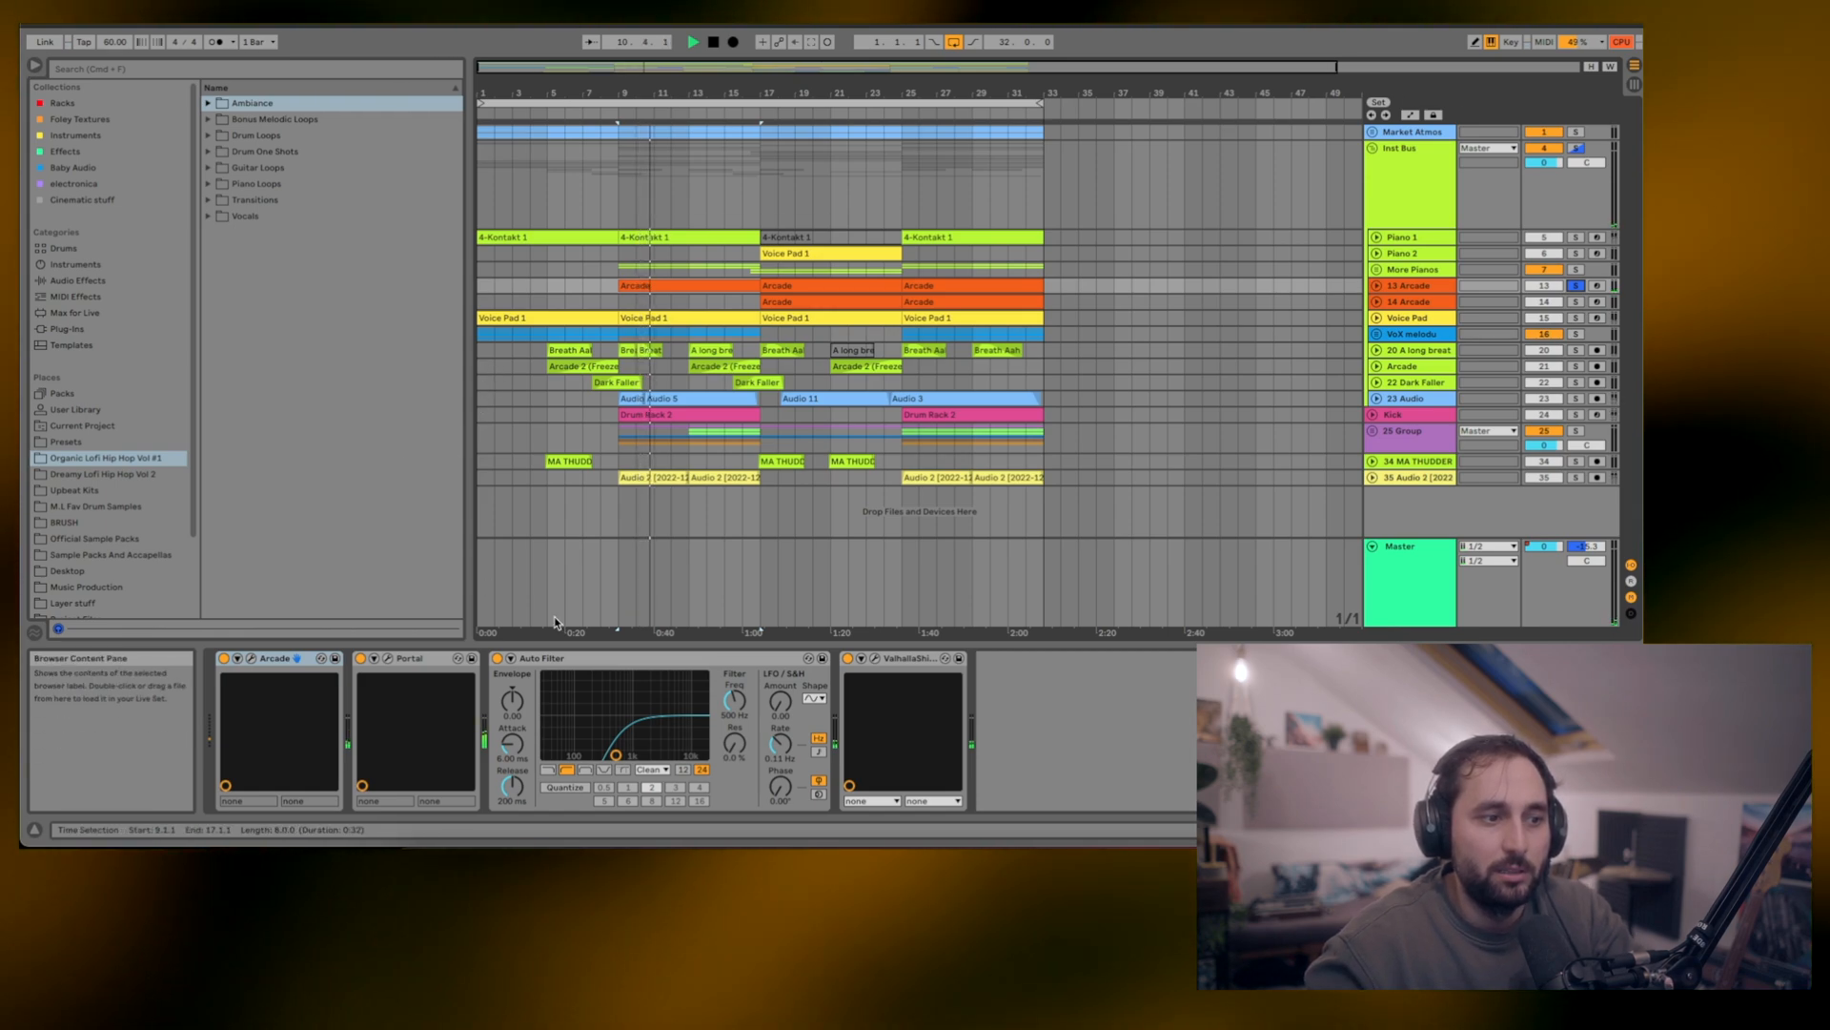
click(253, 657)
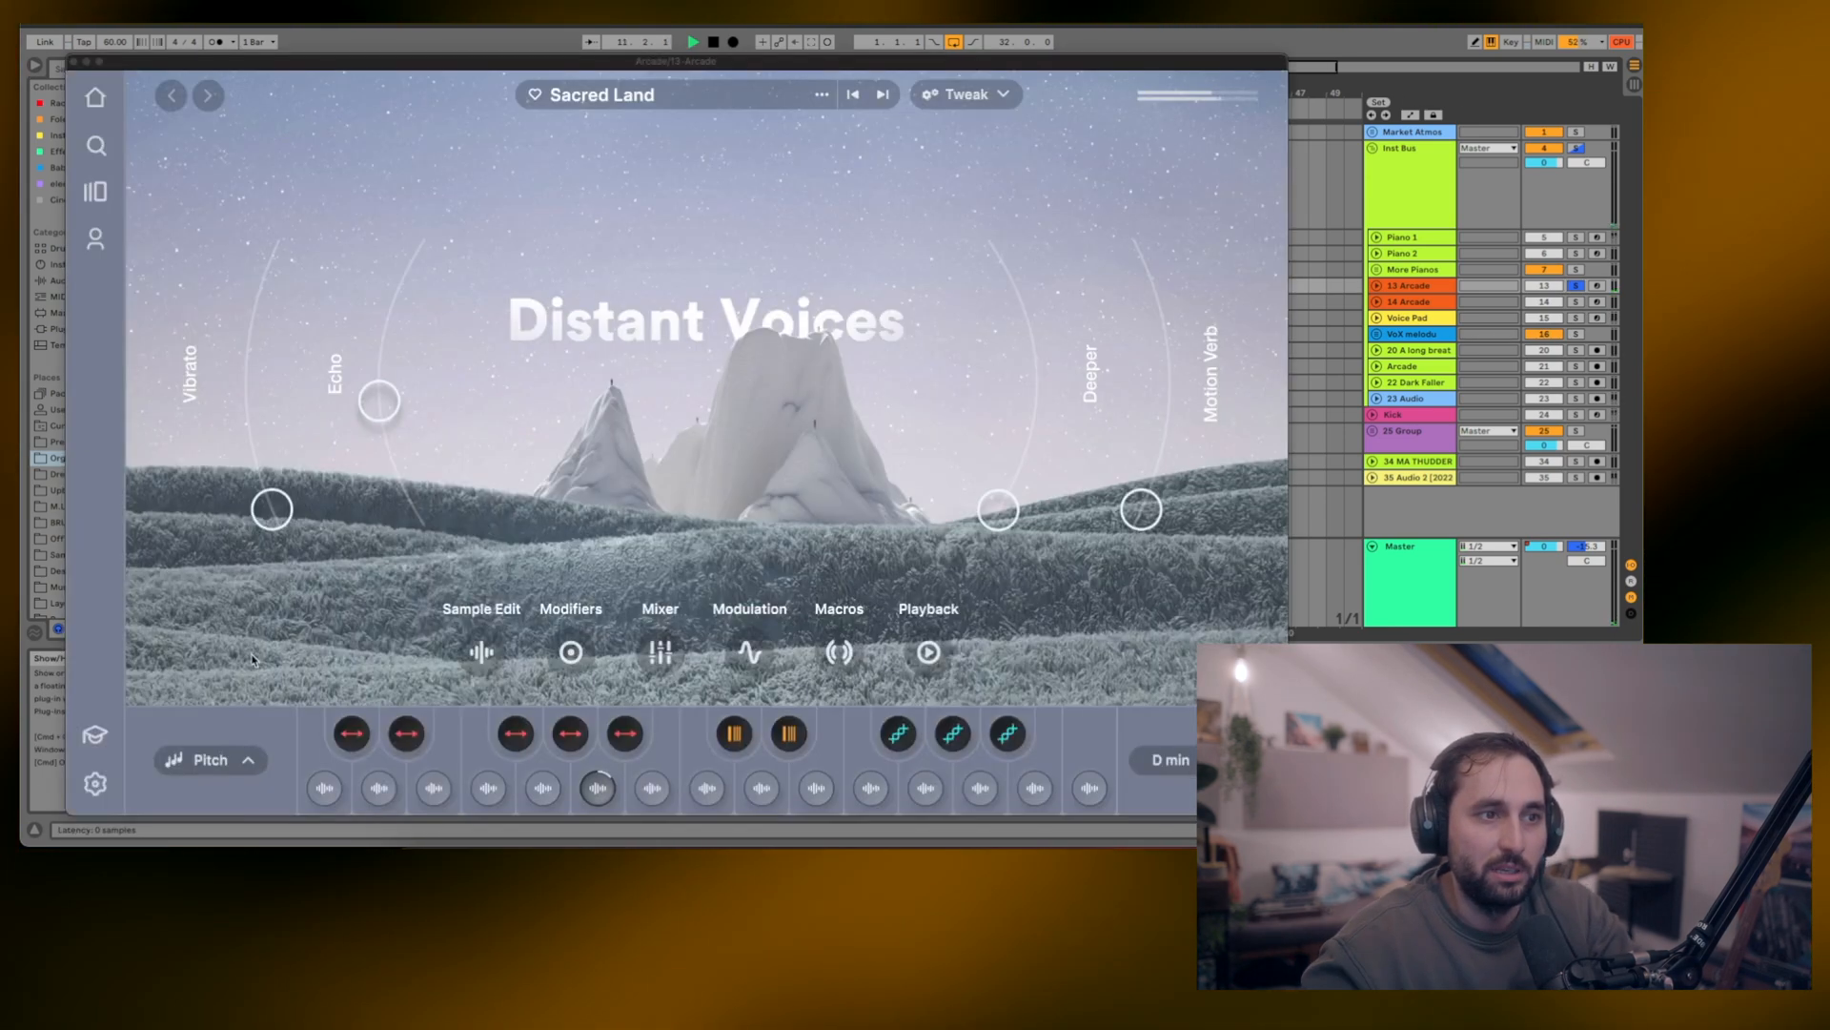
click(73, 62)
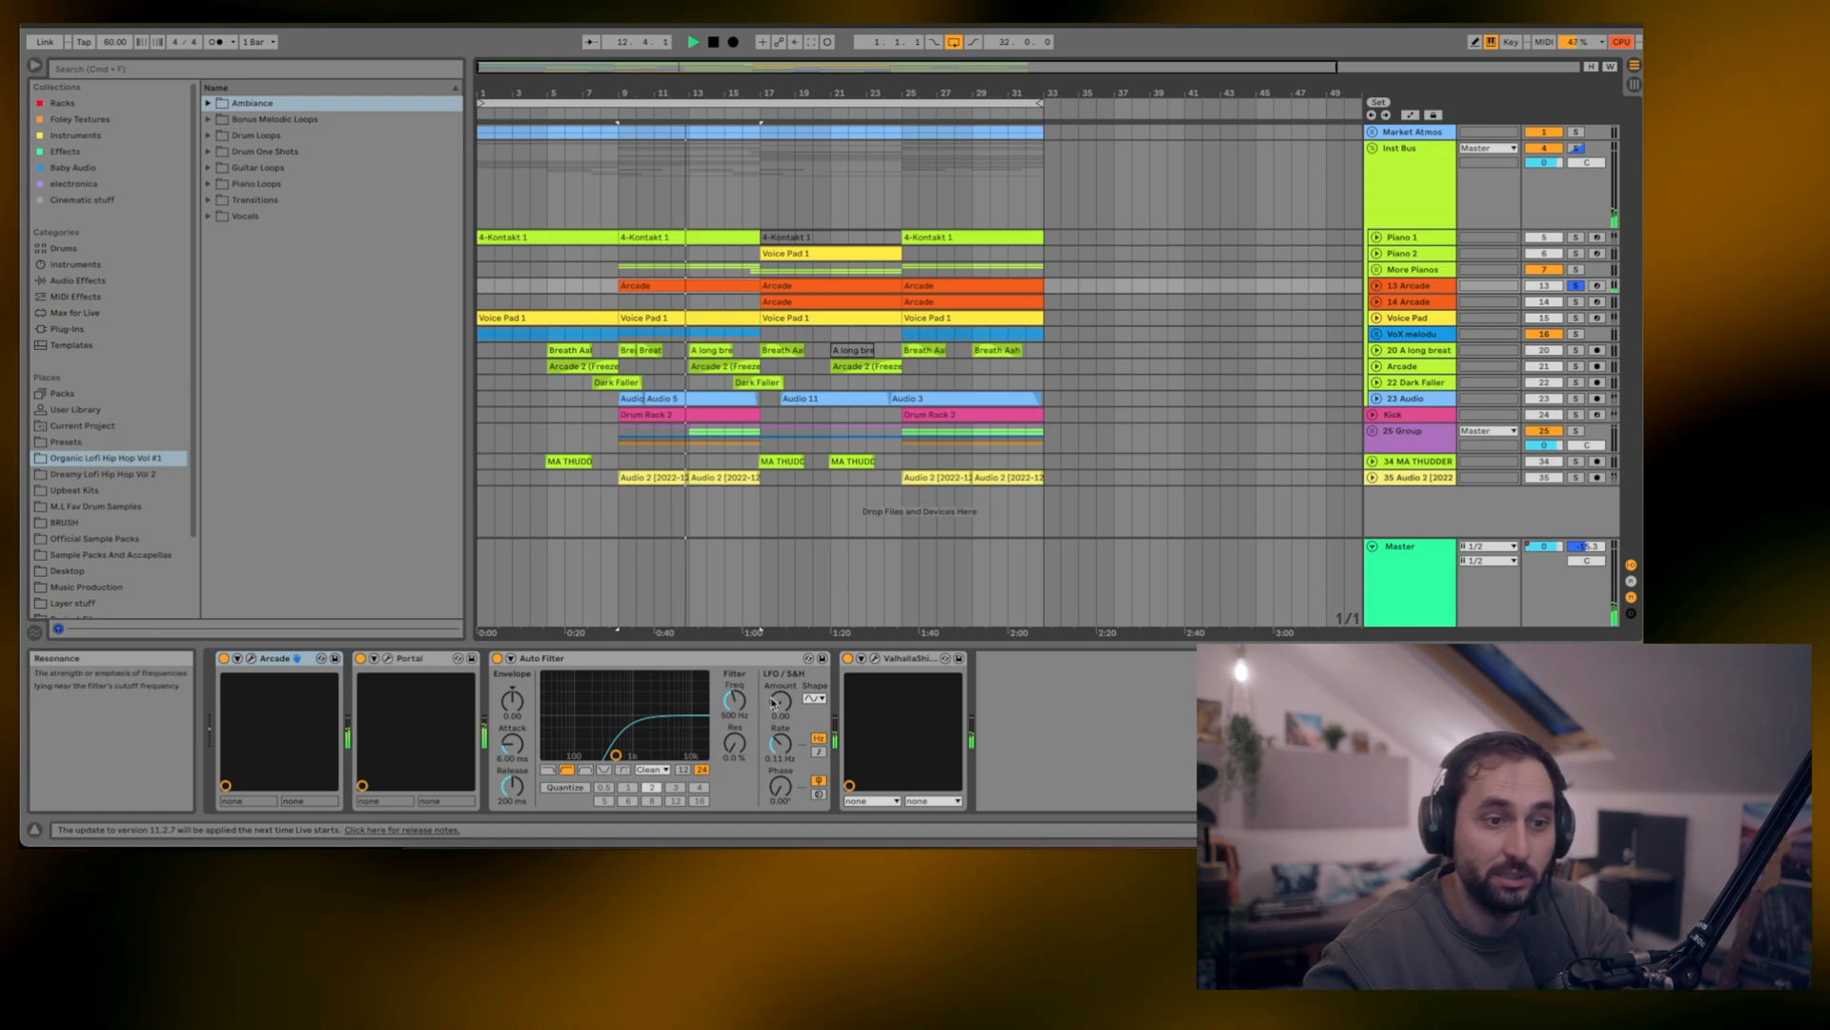
- Examine the ValhallaShimmer and Portal effect settings on the 13 Arcade track
click(874, 658)
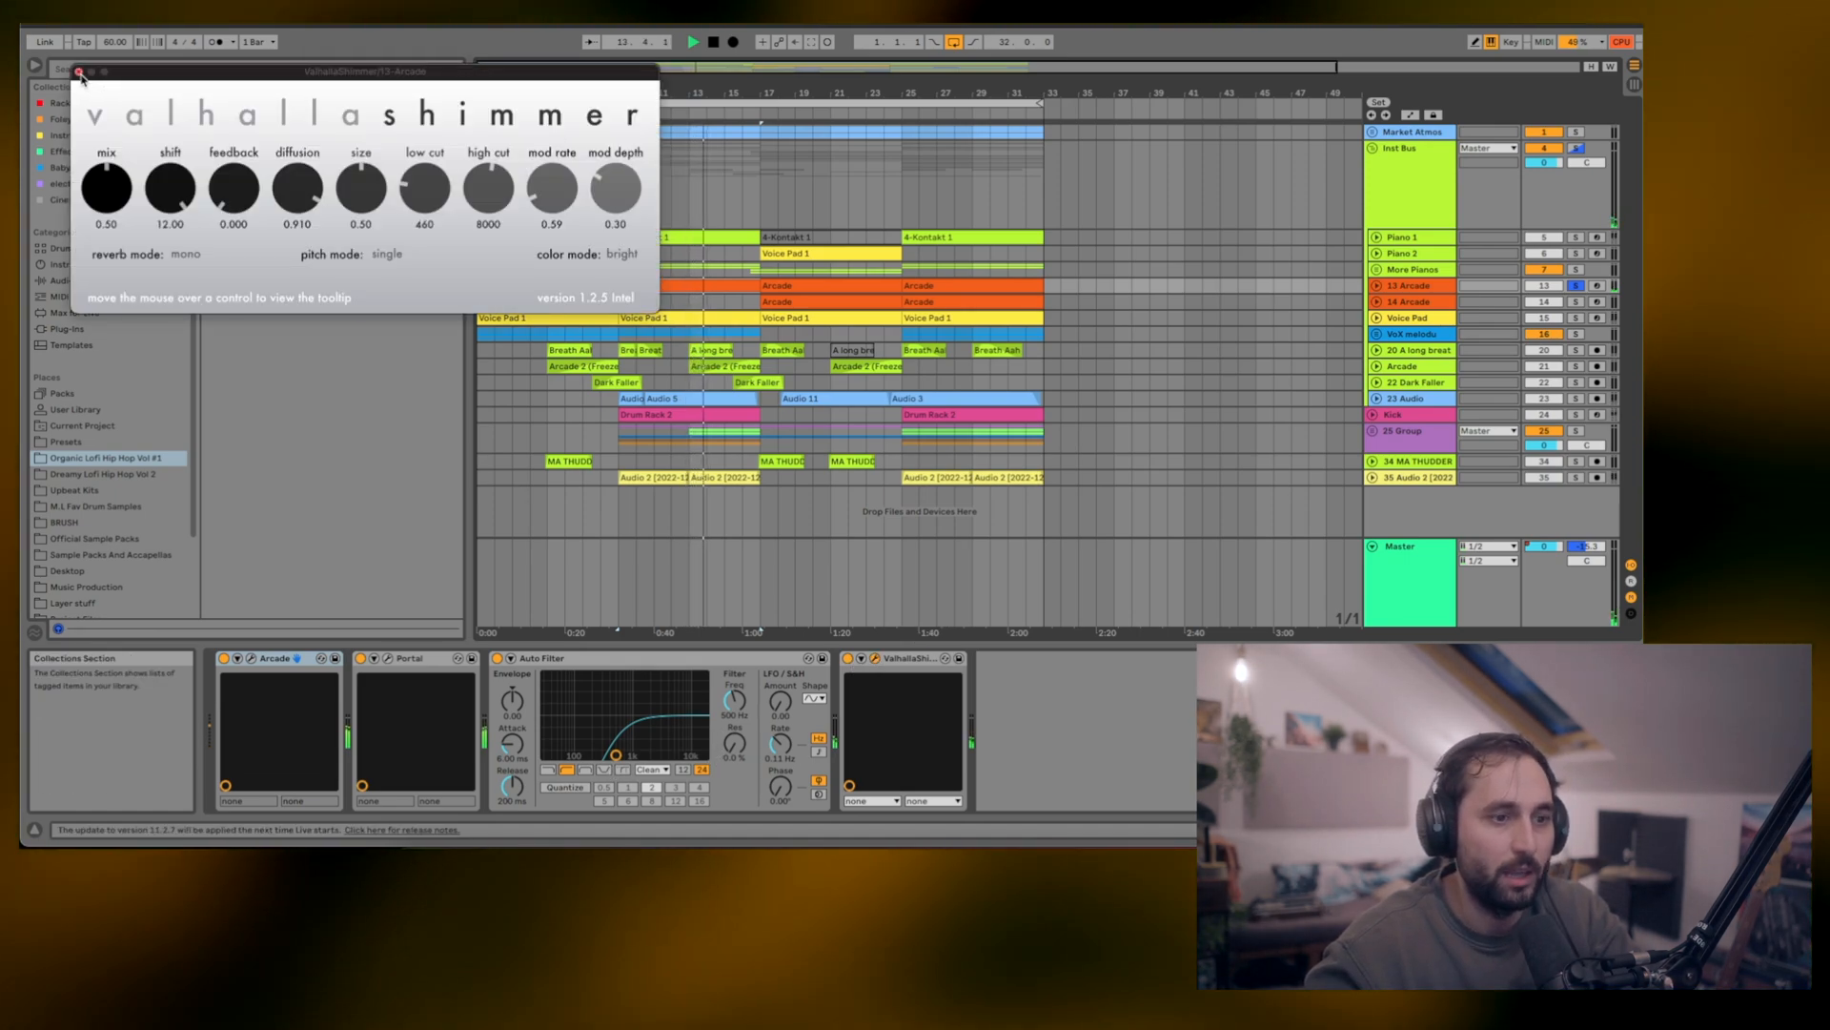
click(79, 73)
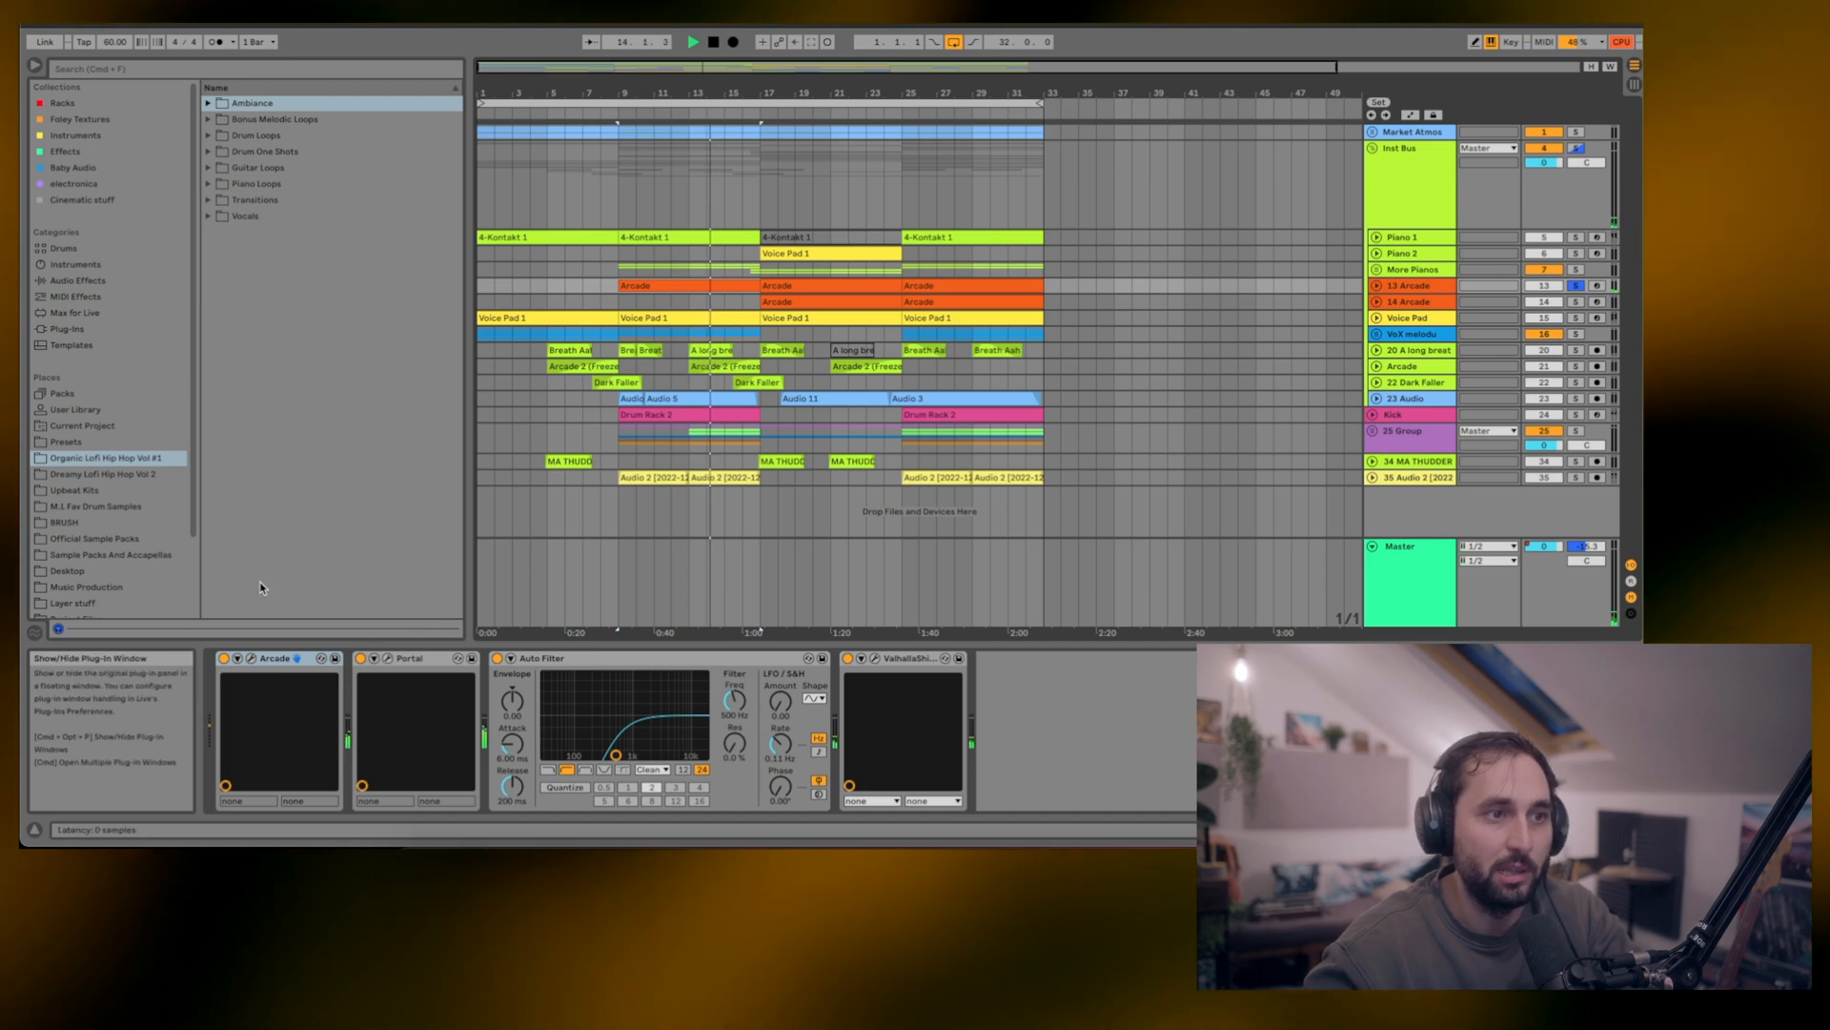
click(388, 659)
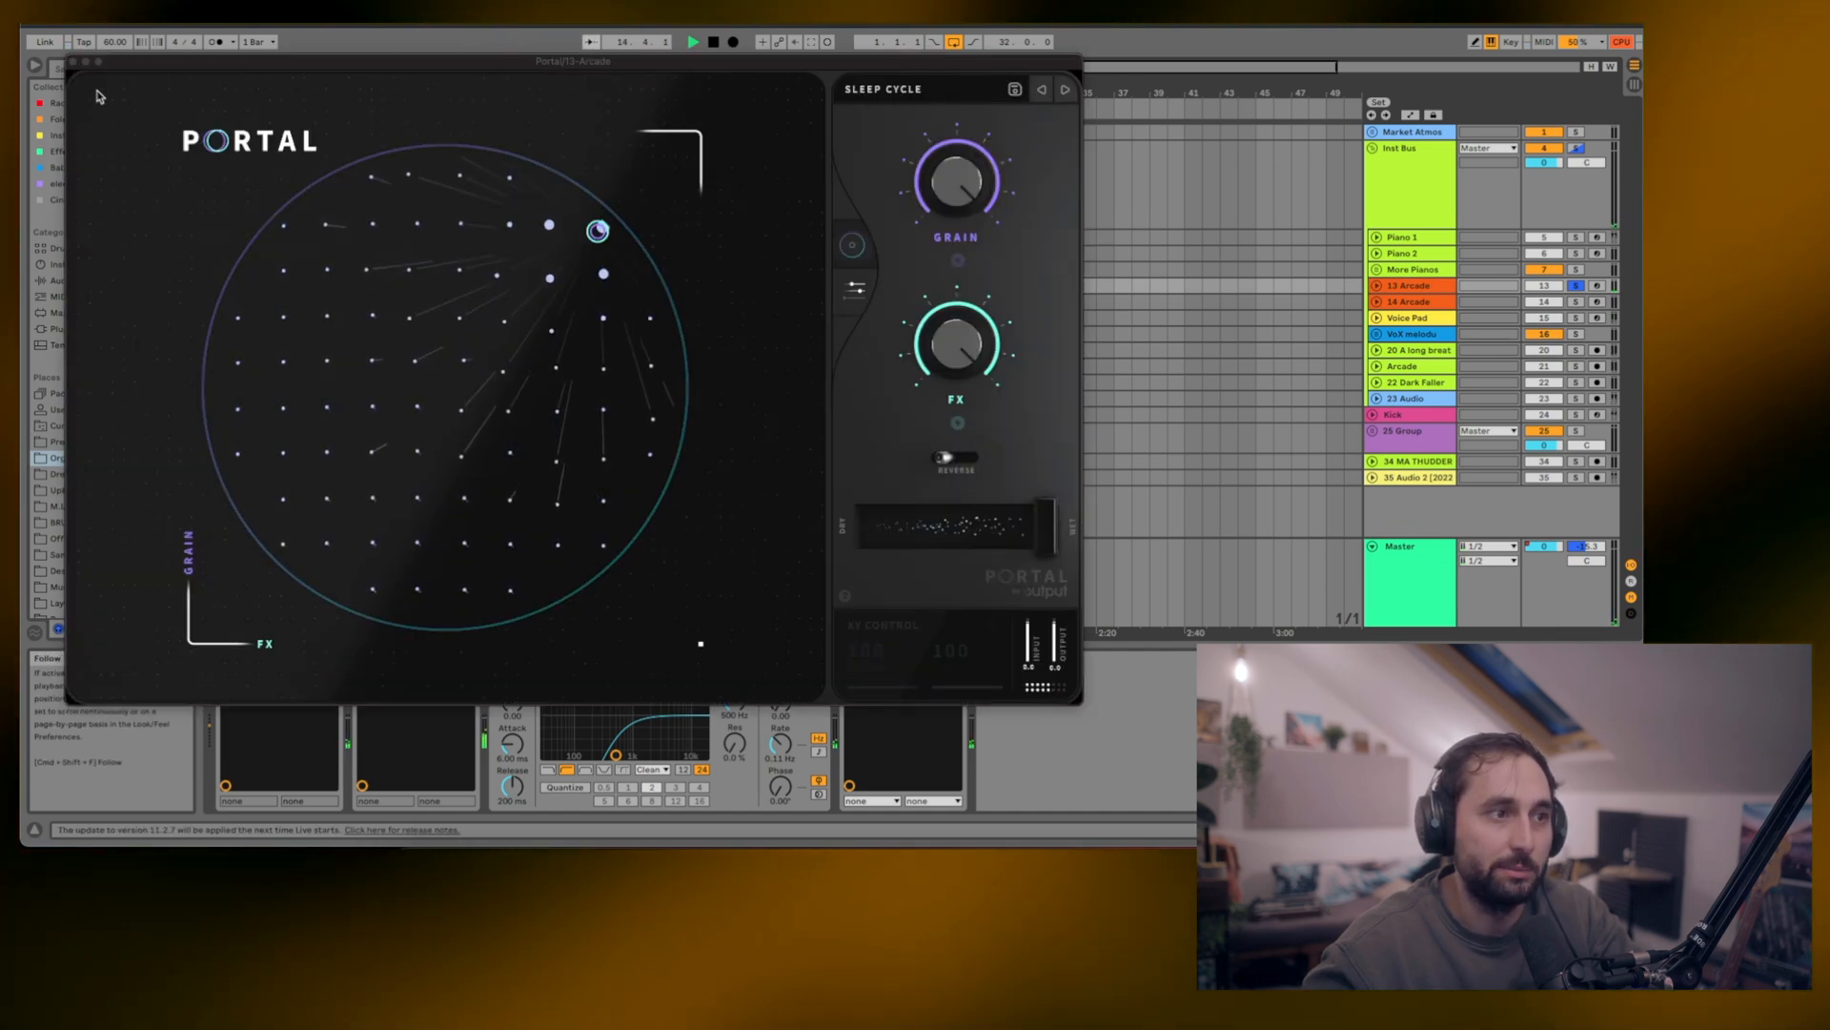
click(73, 63)
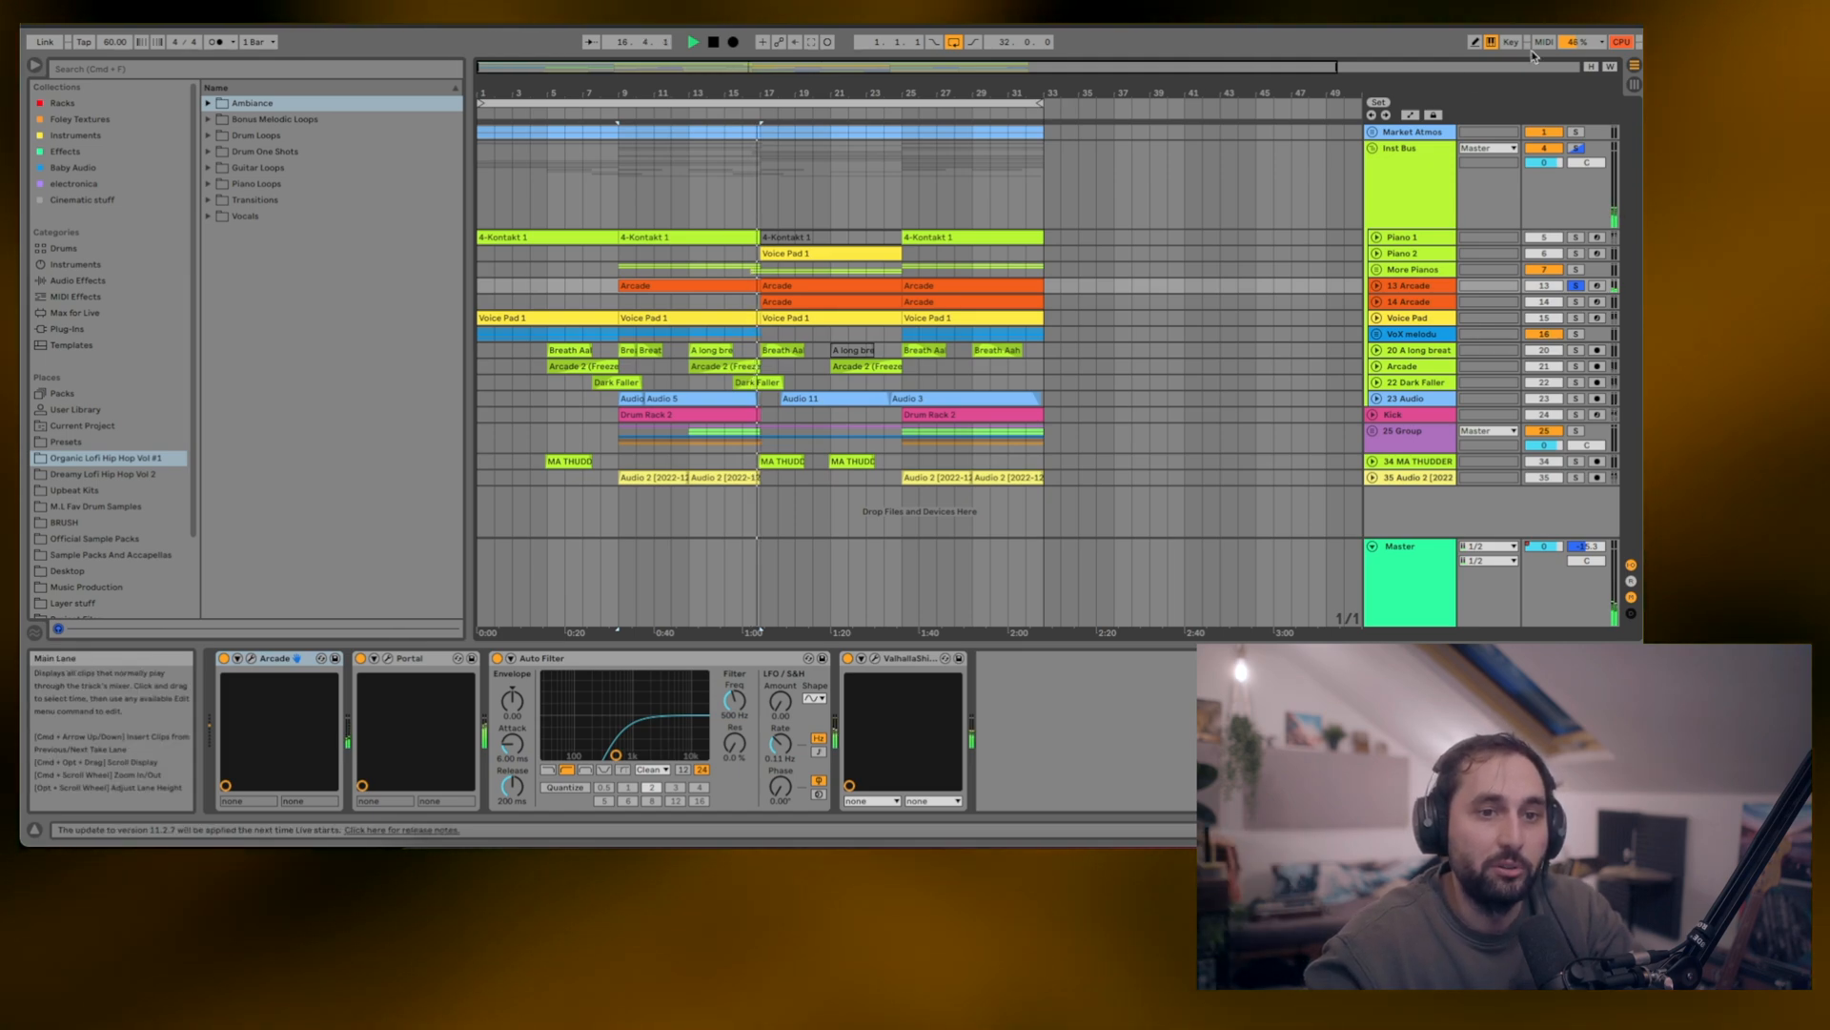
- Audition 14 Arcade soloed while viewing its notes, and add 13 Arcade to the solo
click(1577, 301)
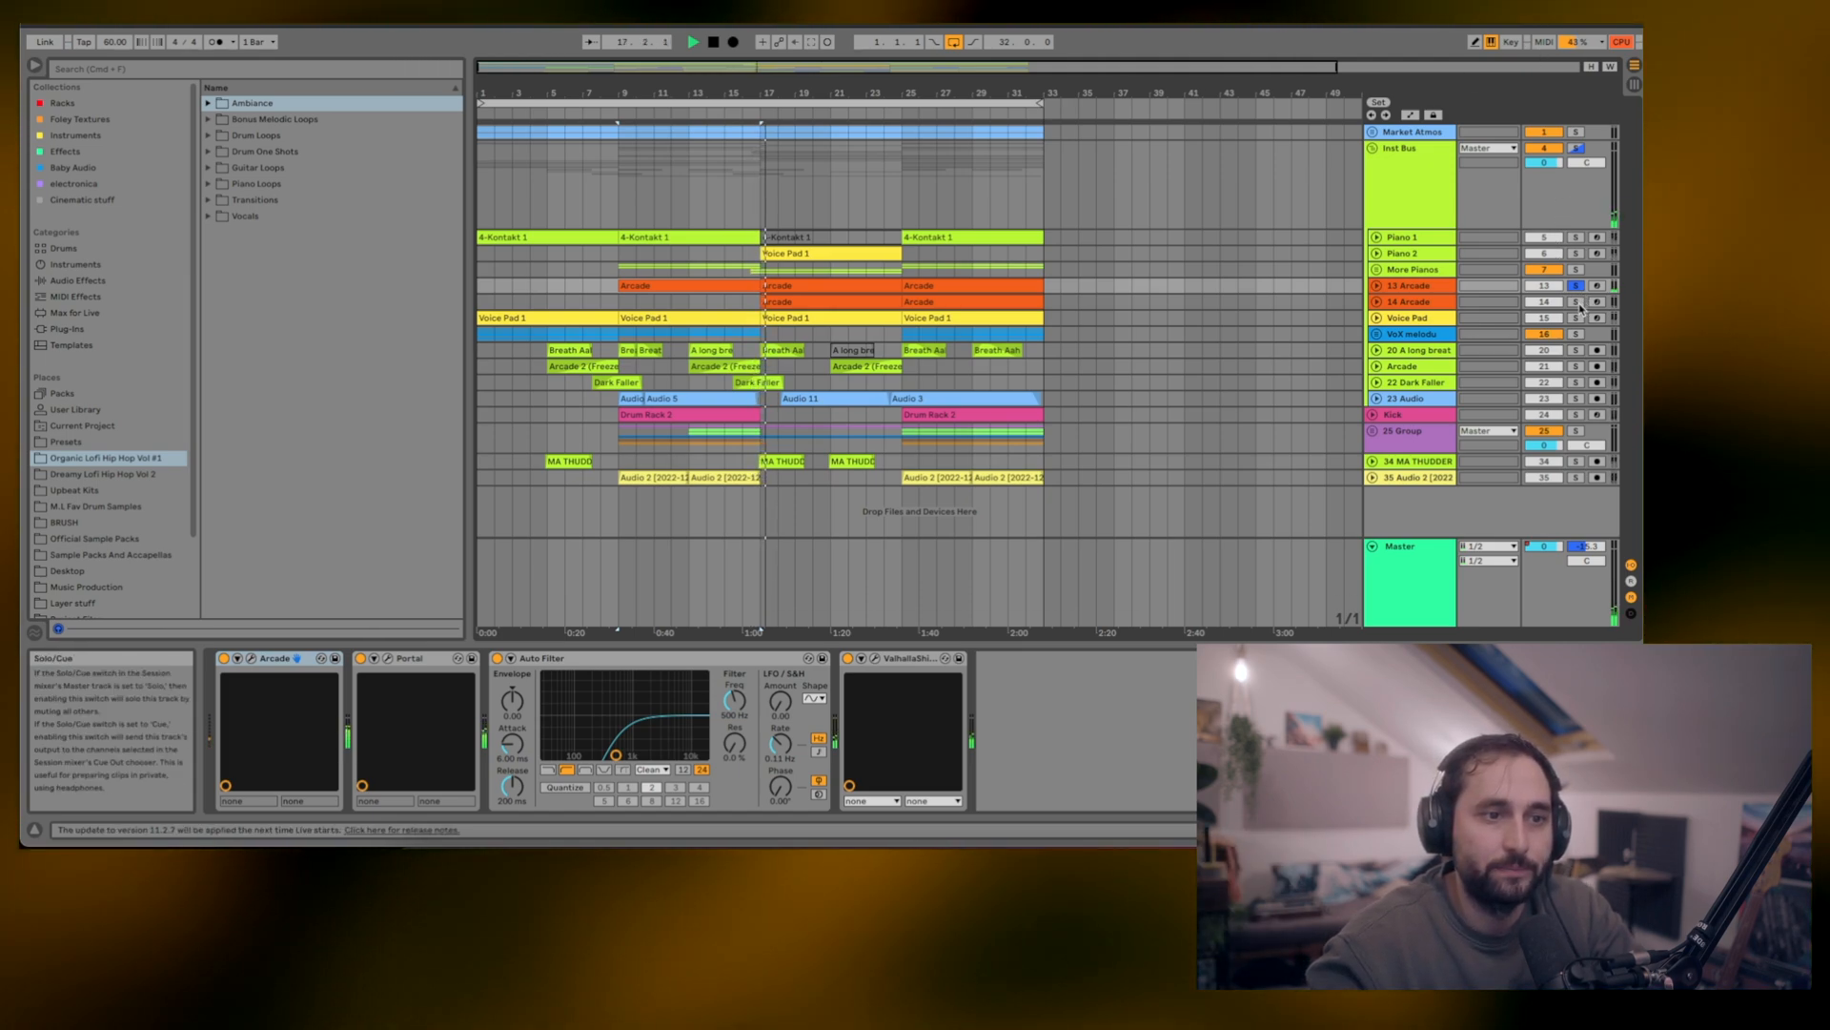
click(1377, 302)
click(1348, 330)
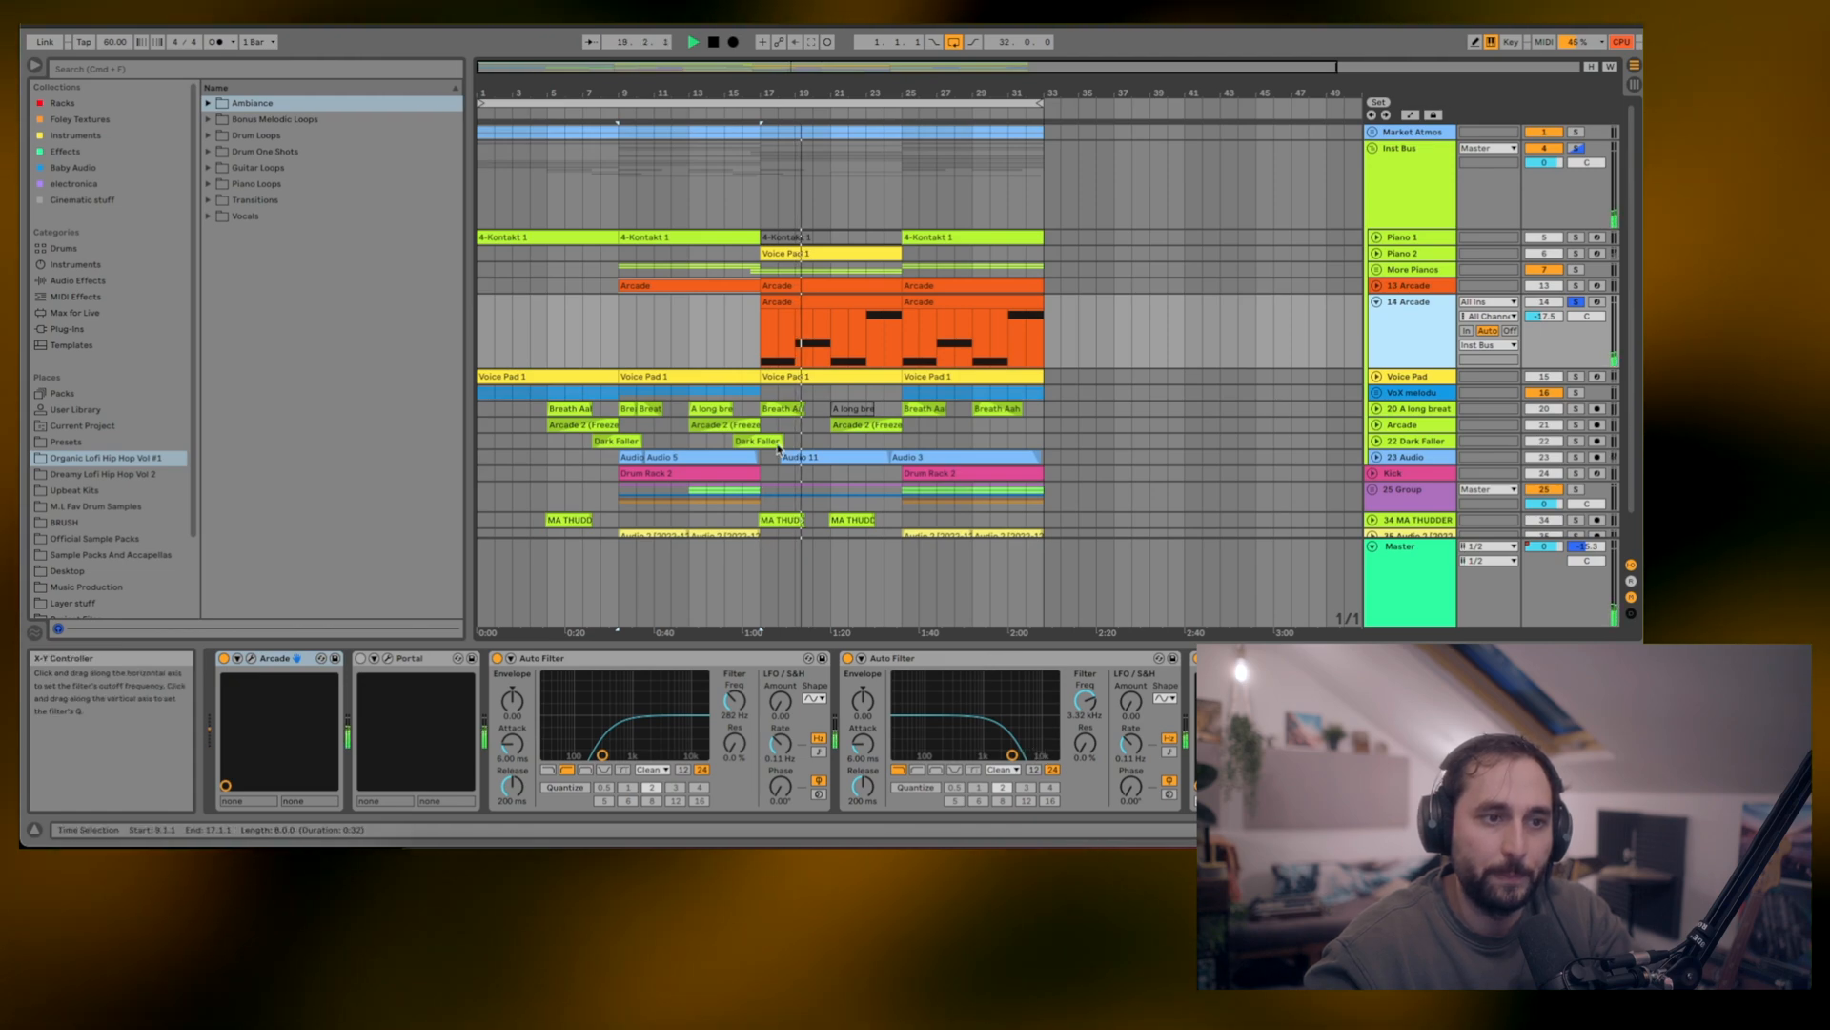
click(1578, 285)
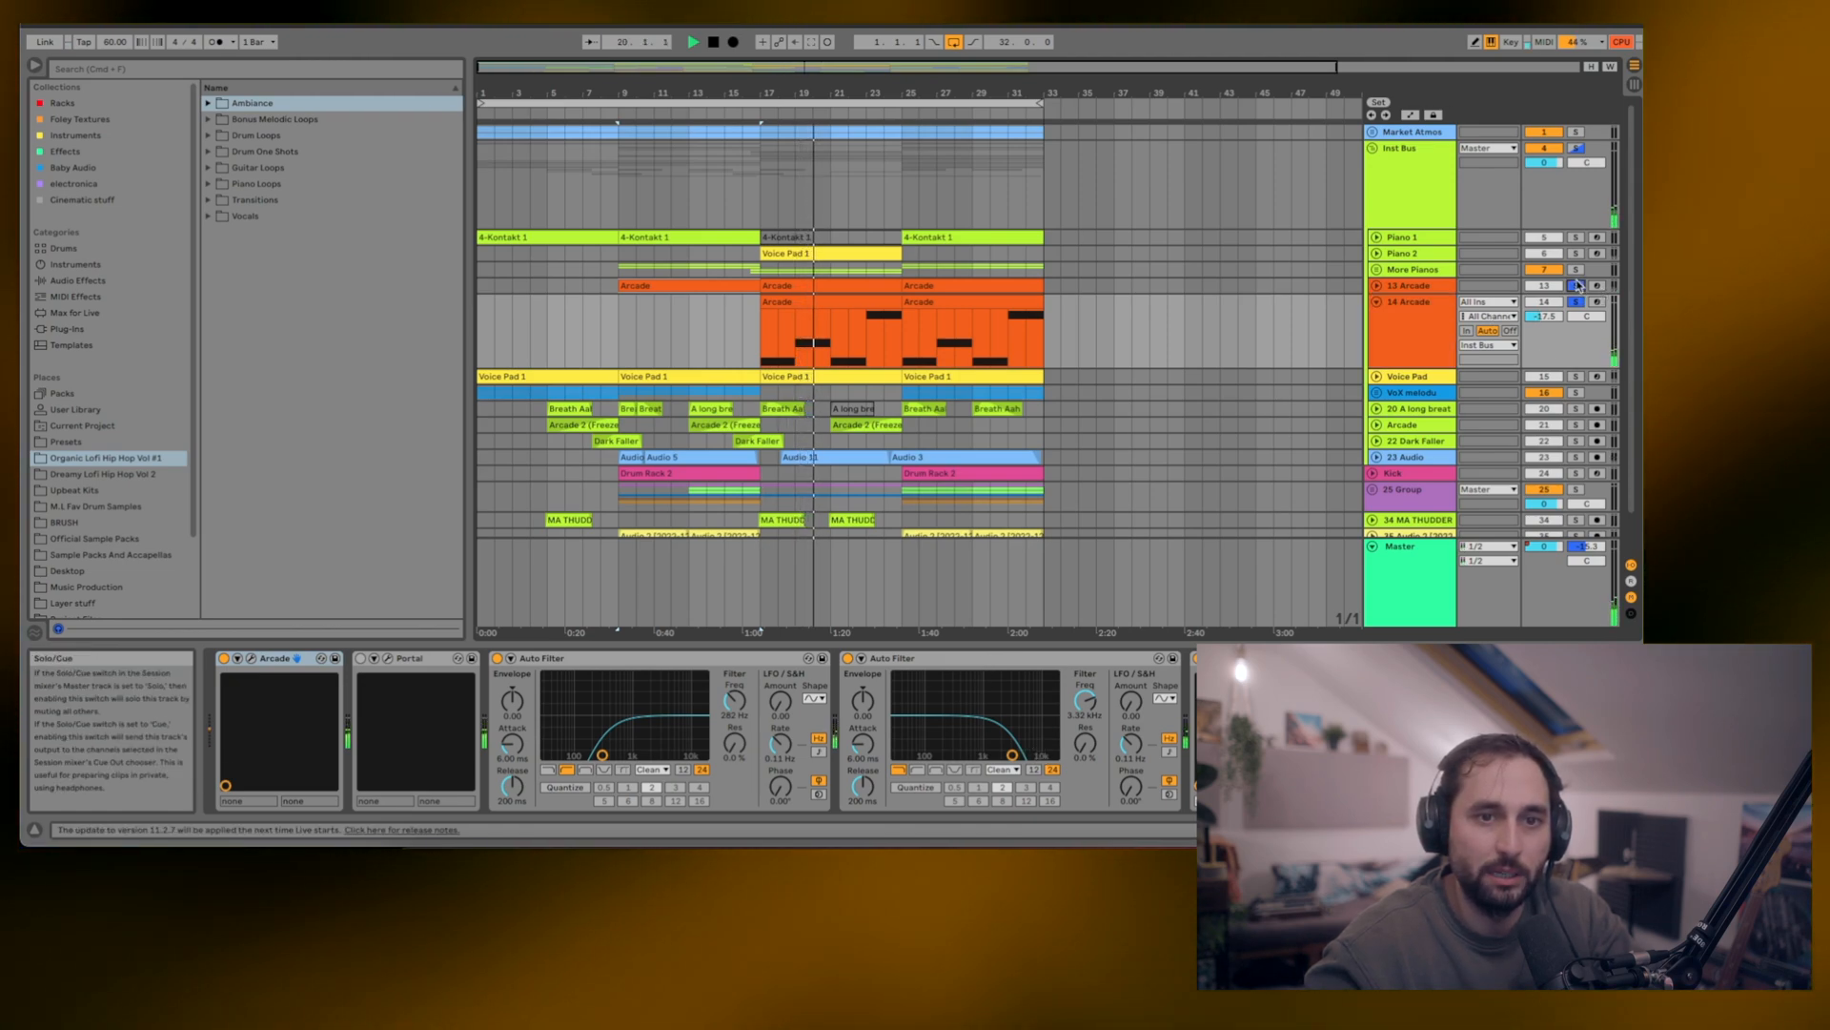
click(1377, 303)
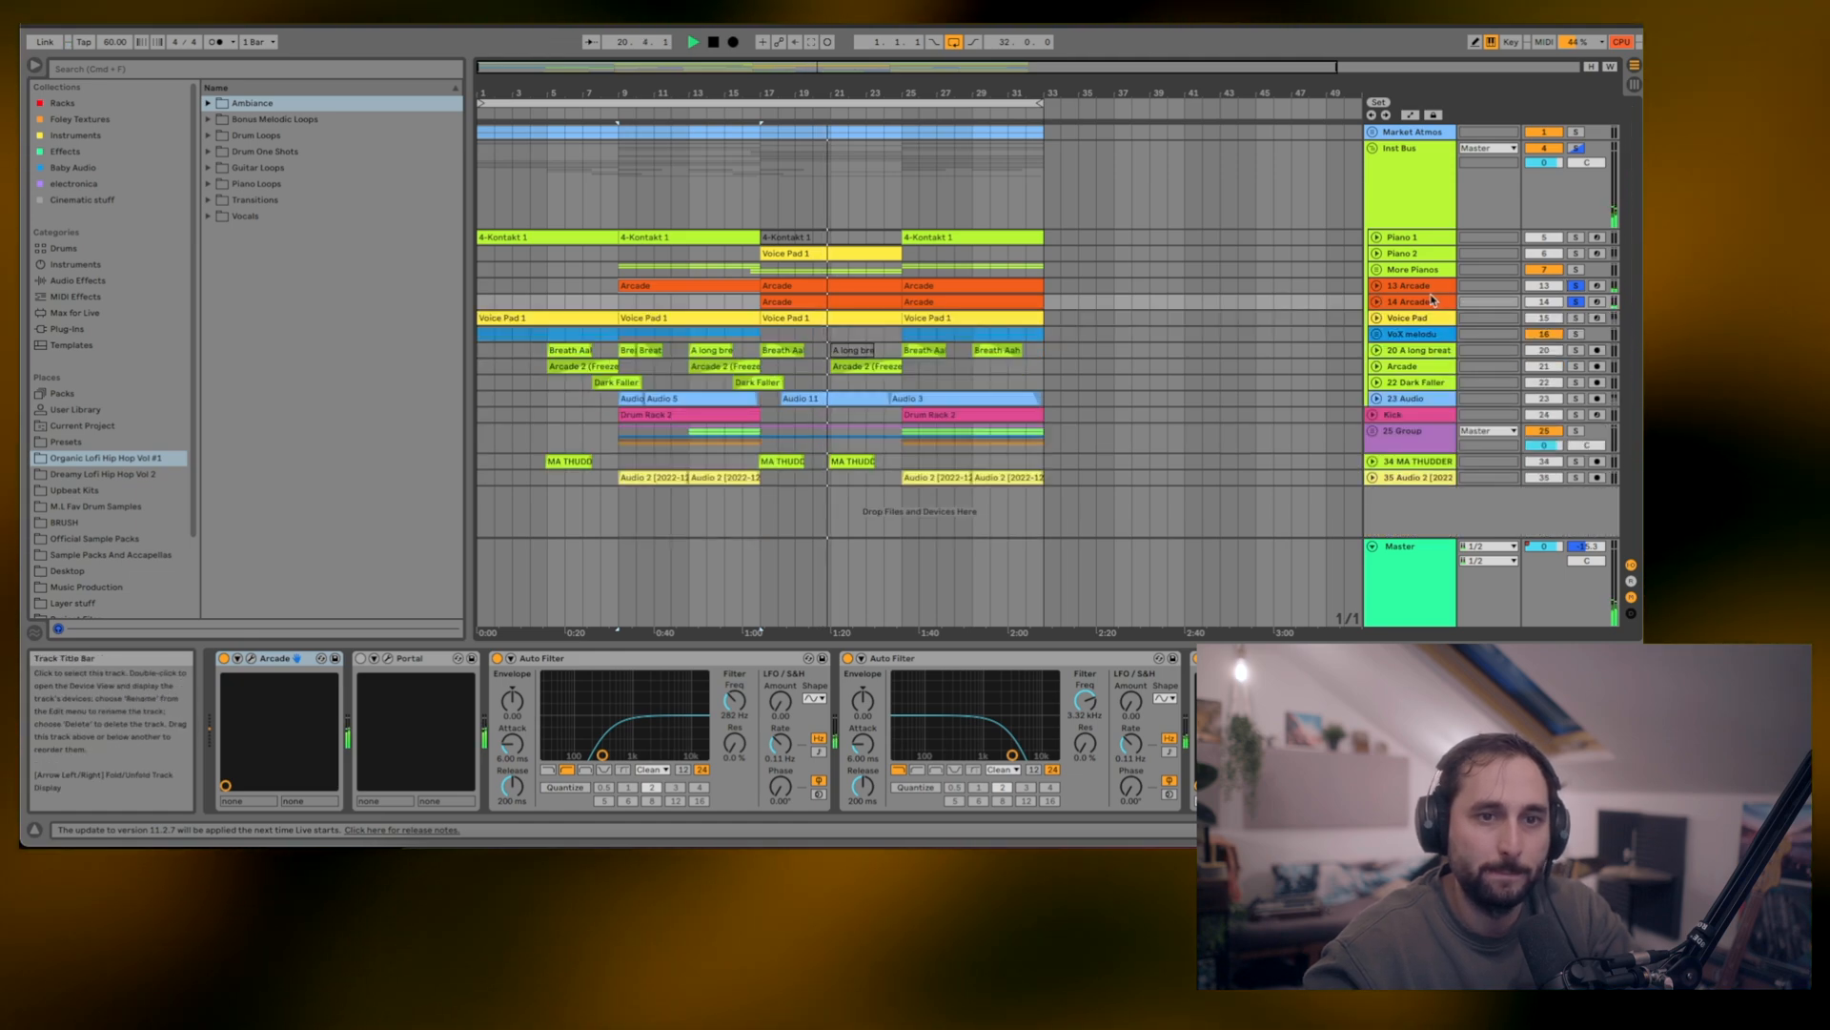
- Play the Voice Pad track soloed from bar 1, unfolded to show its notes, and examine its Kontakt instrument
click(1576, 318)
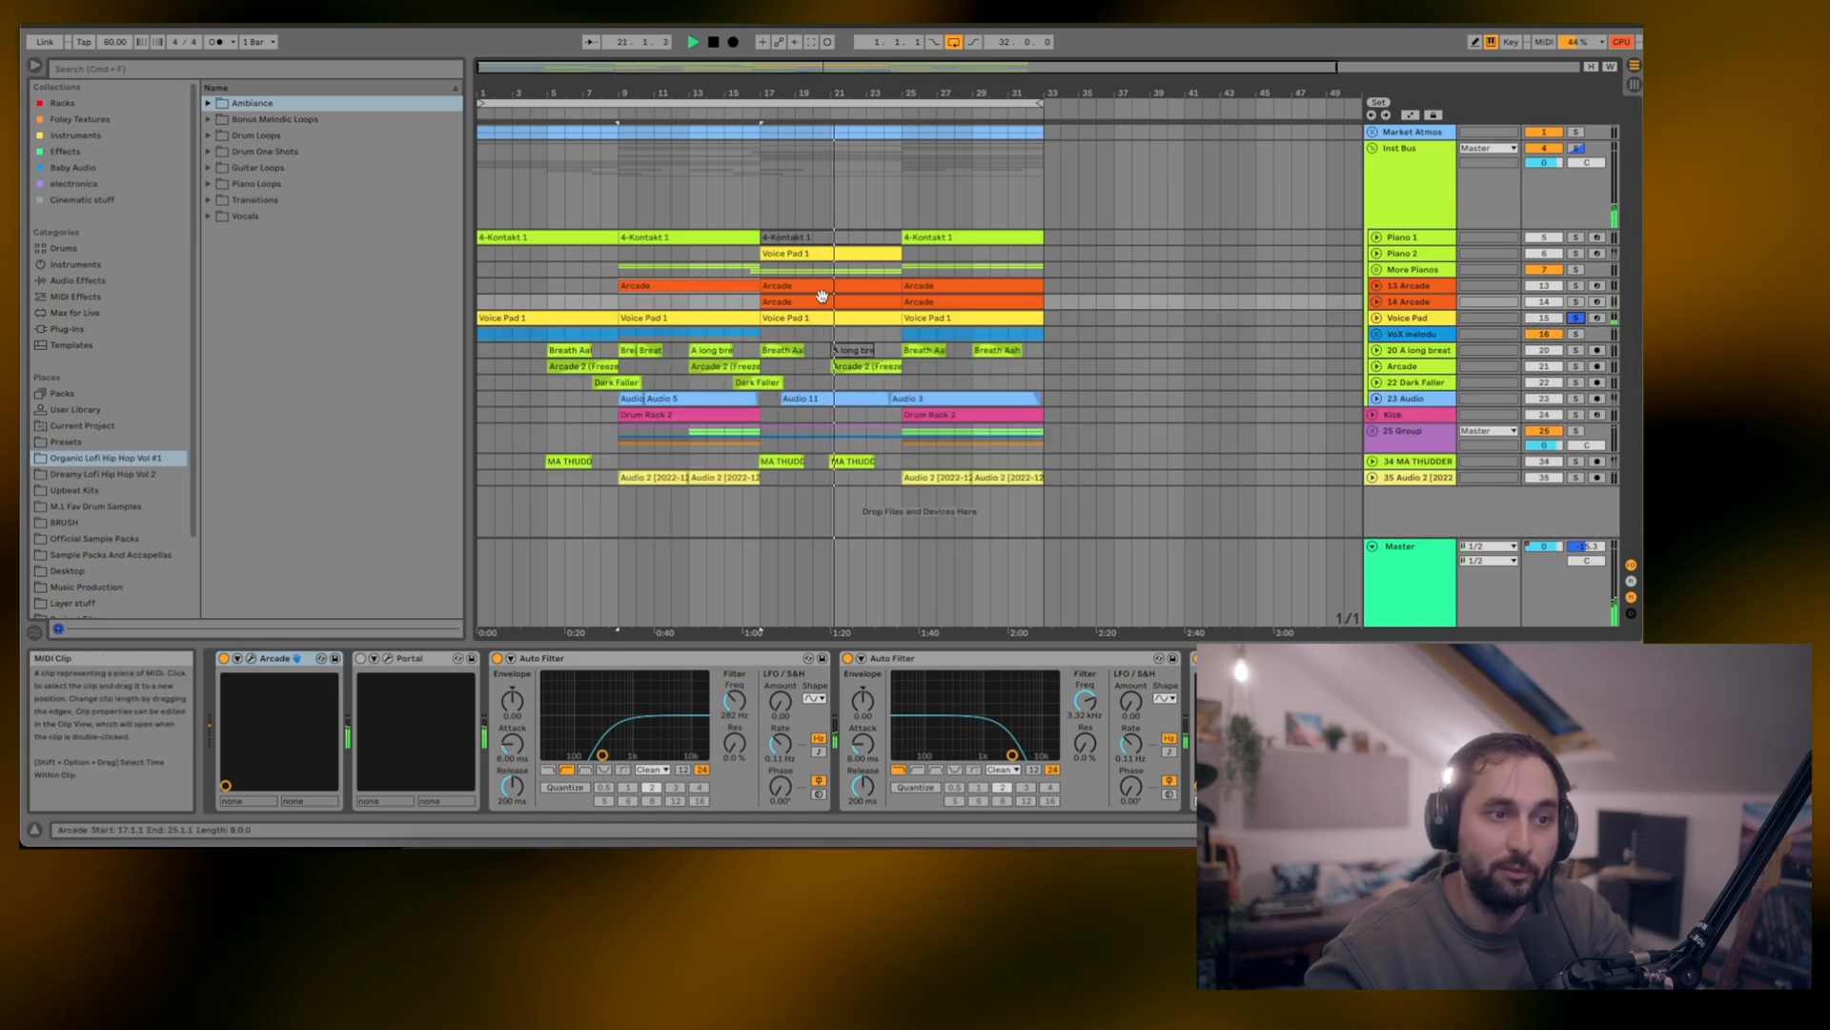
click(607, 319)
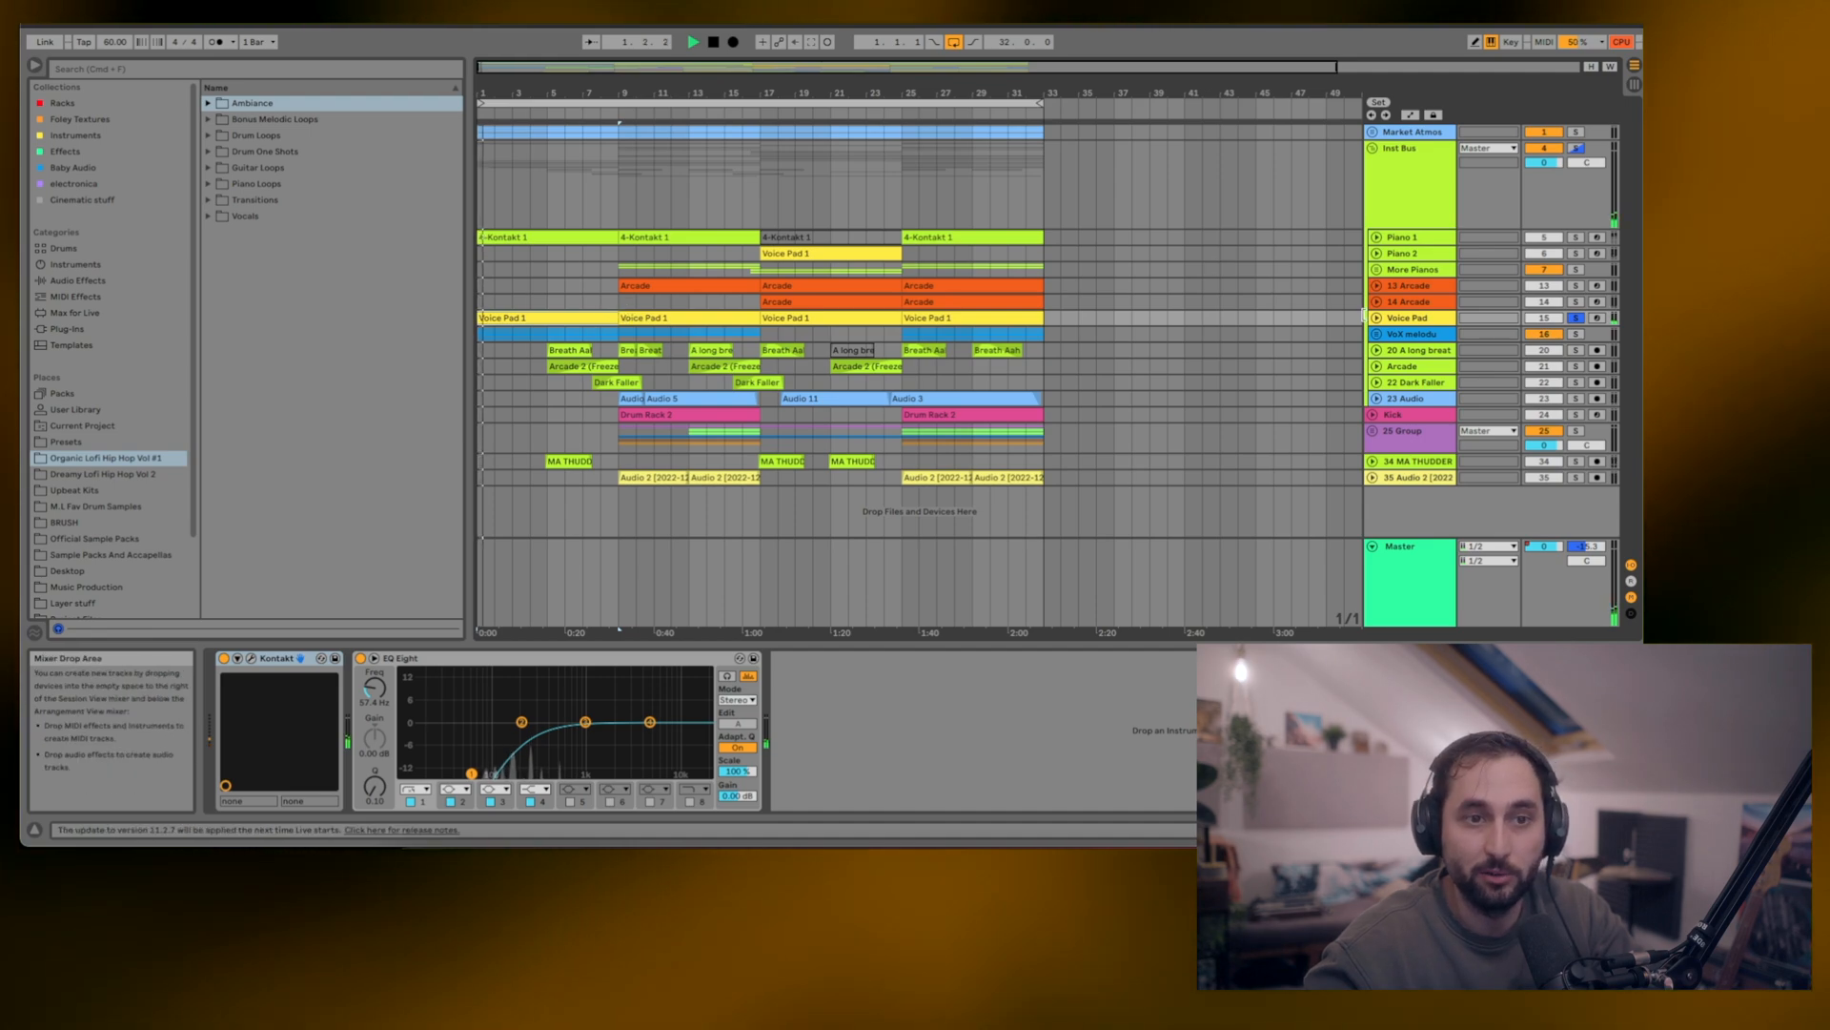
click(1377, 318)
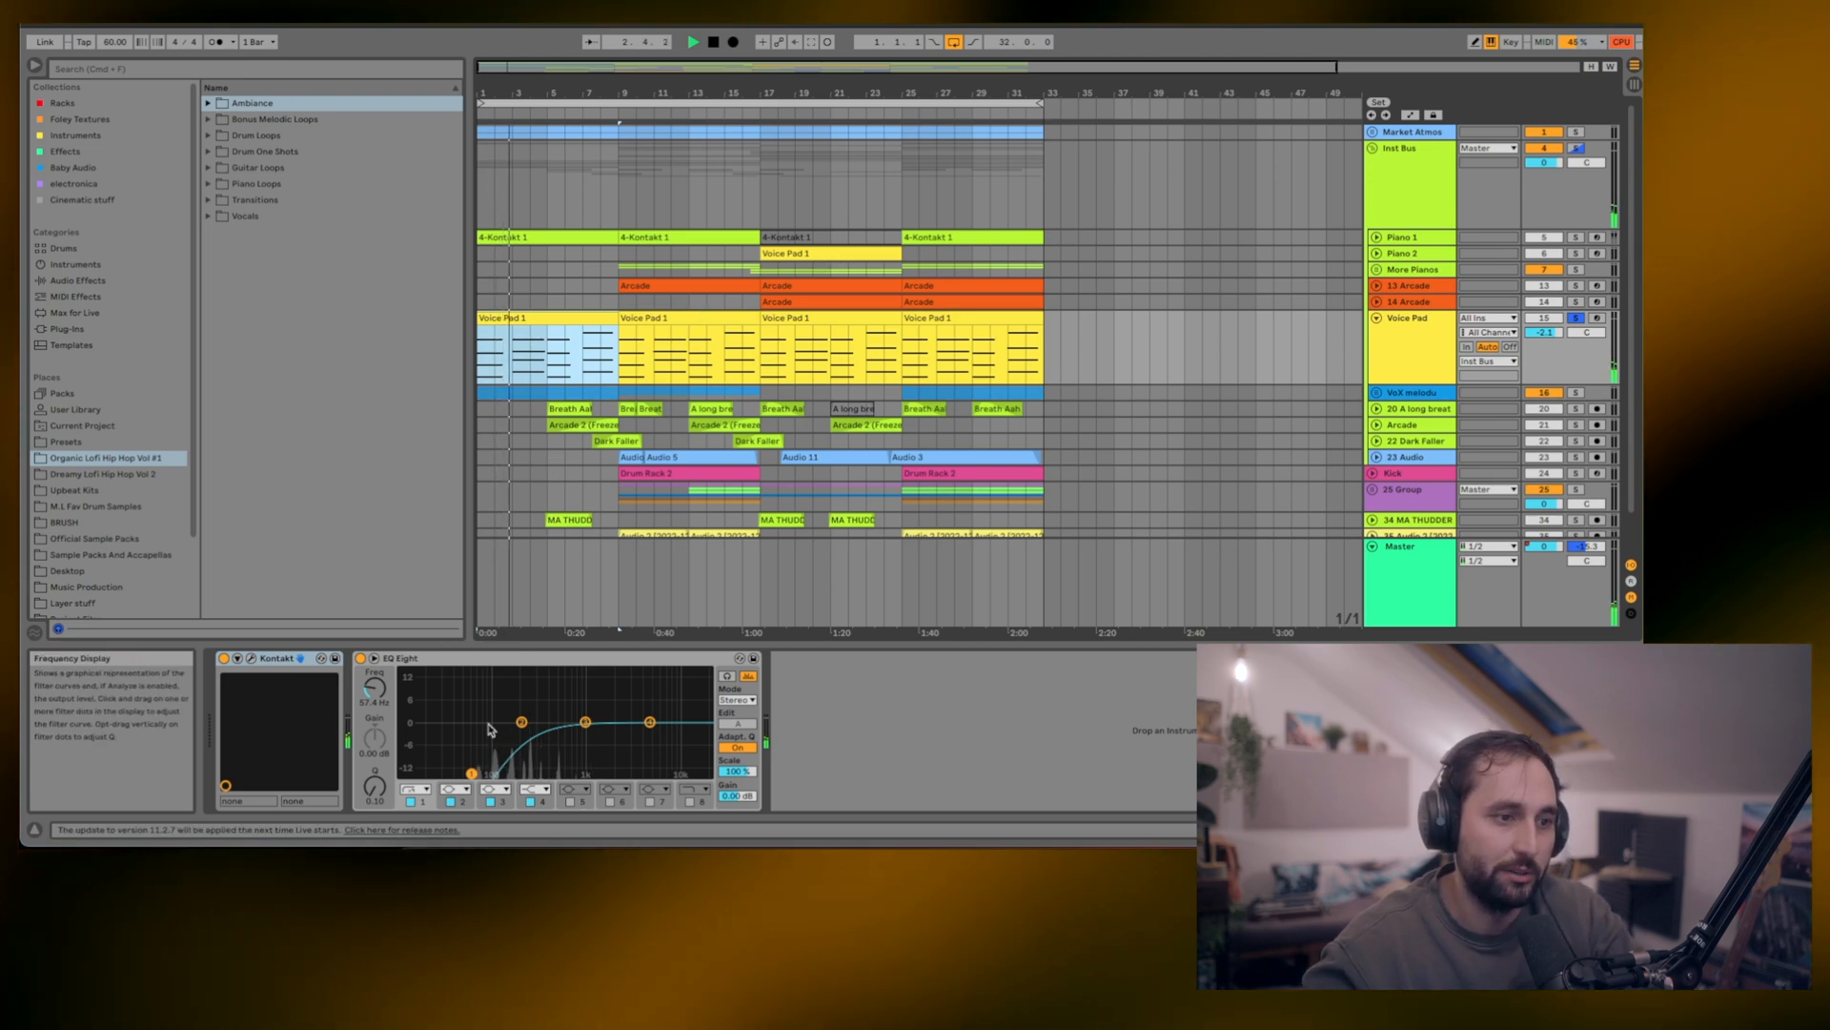
click(251, 659)
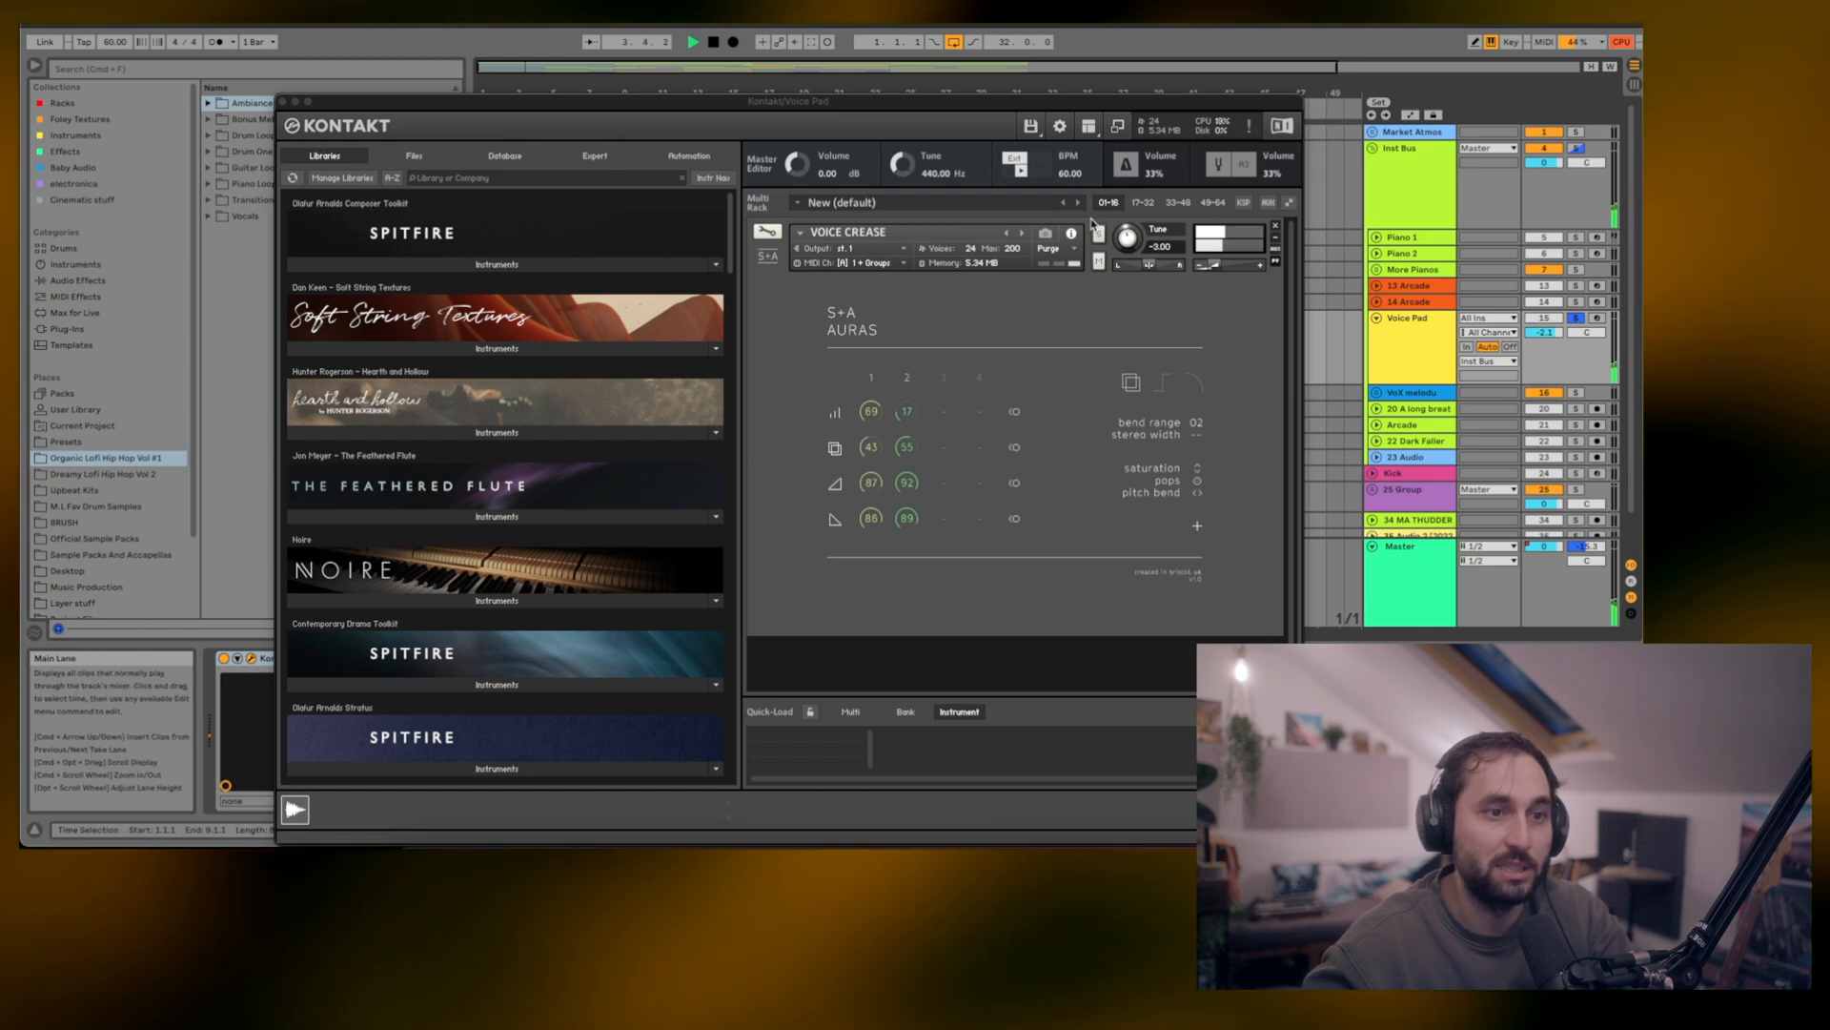
click(285, 102)
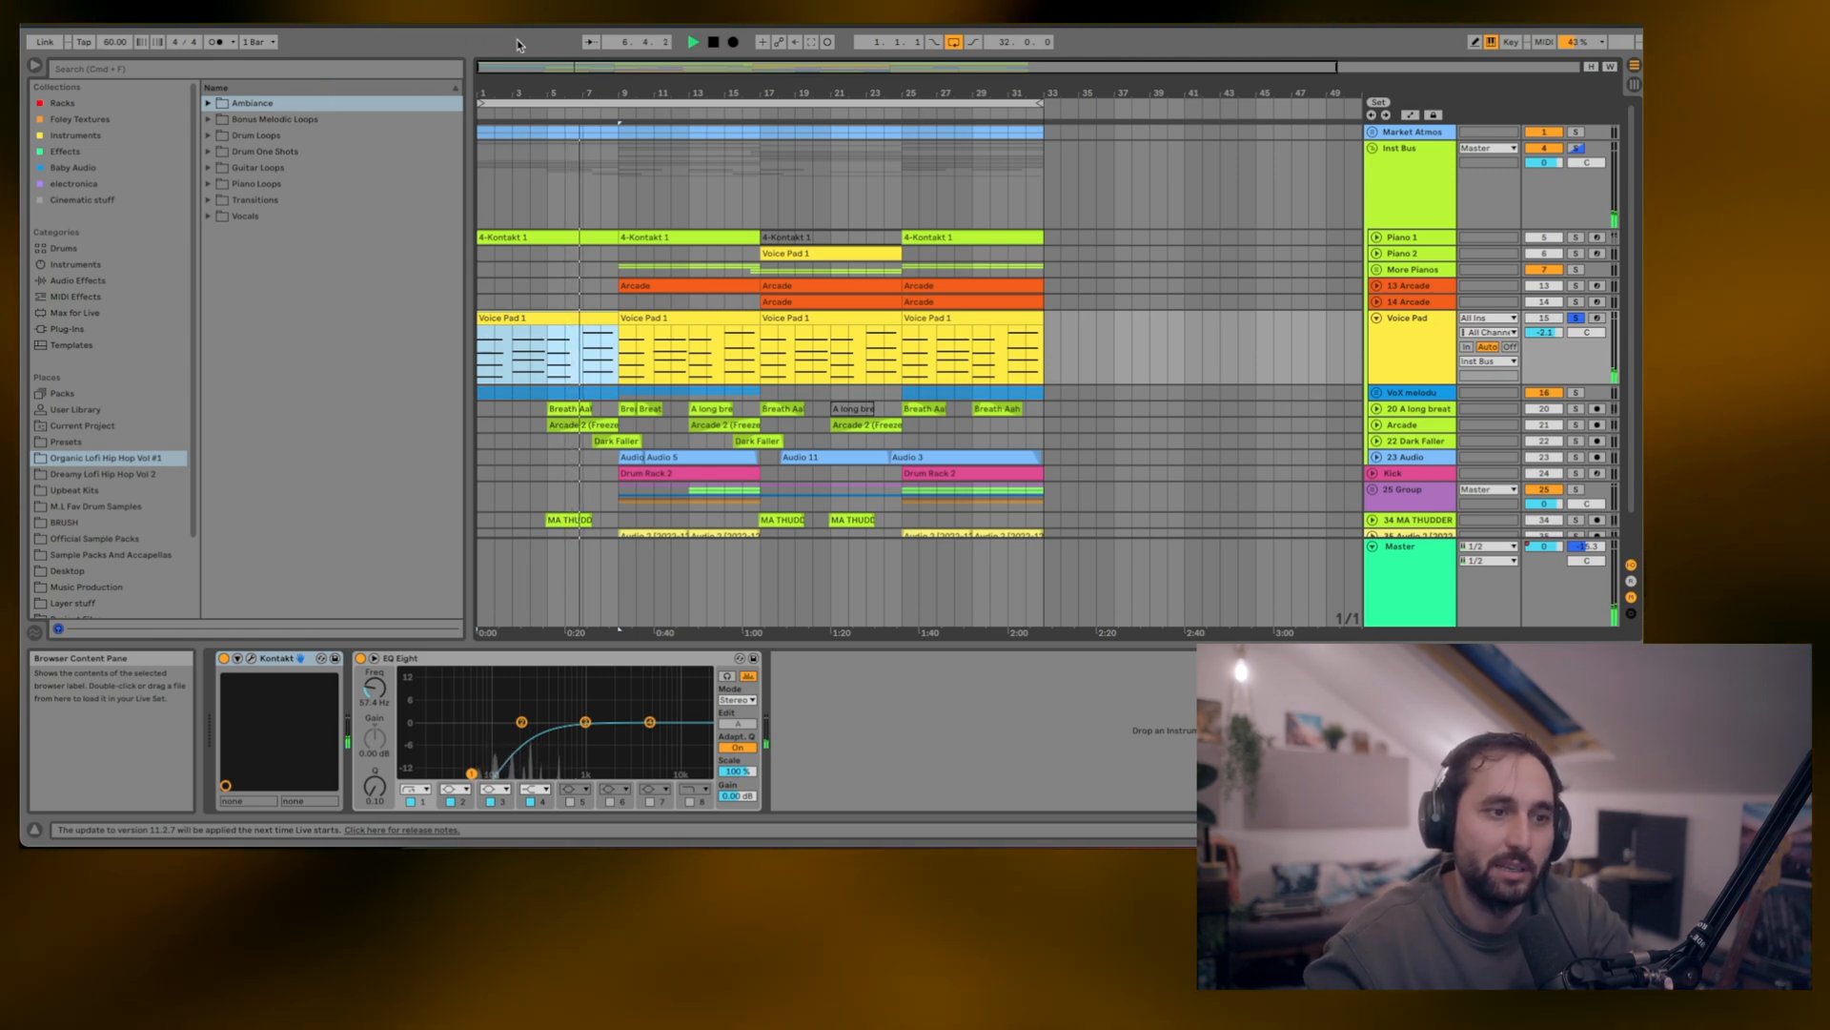
click(1572, 305)
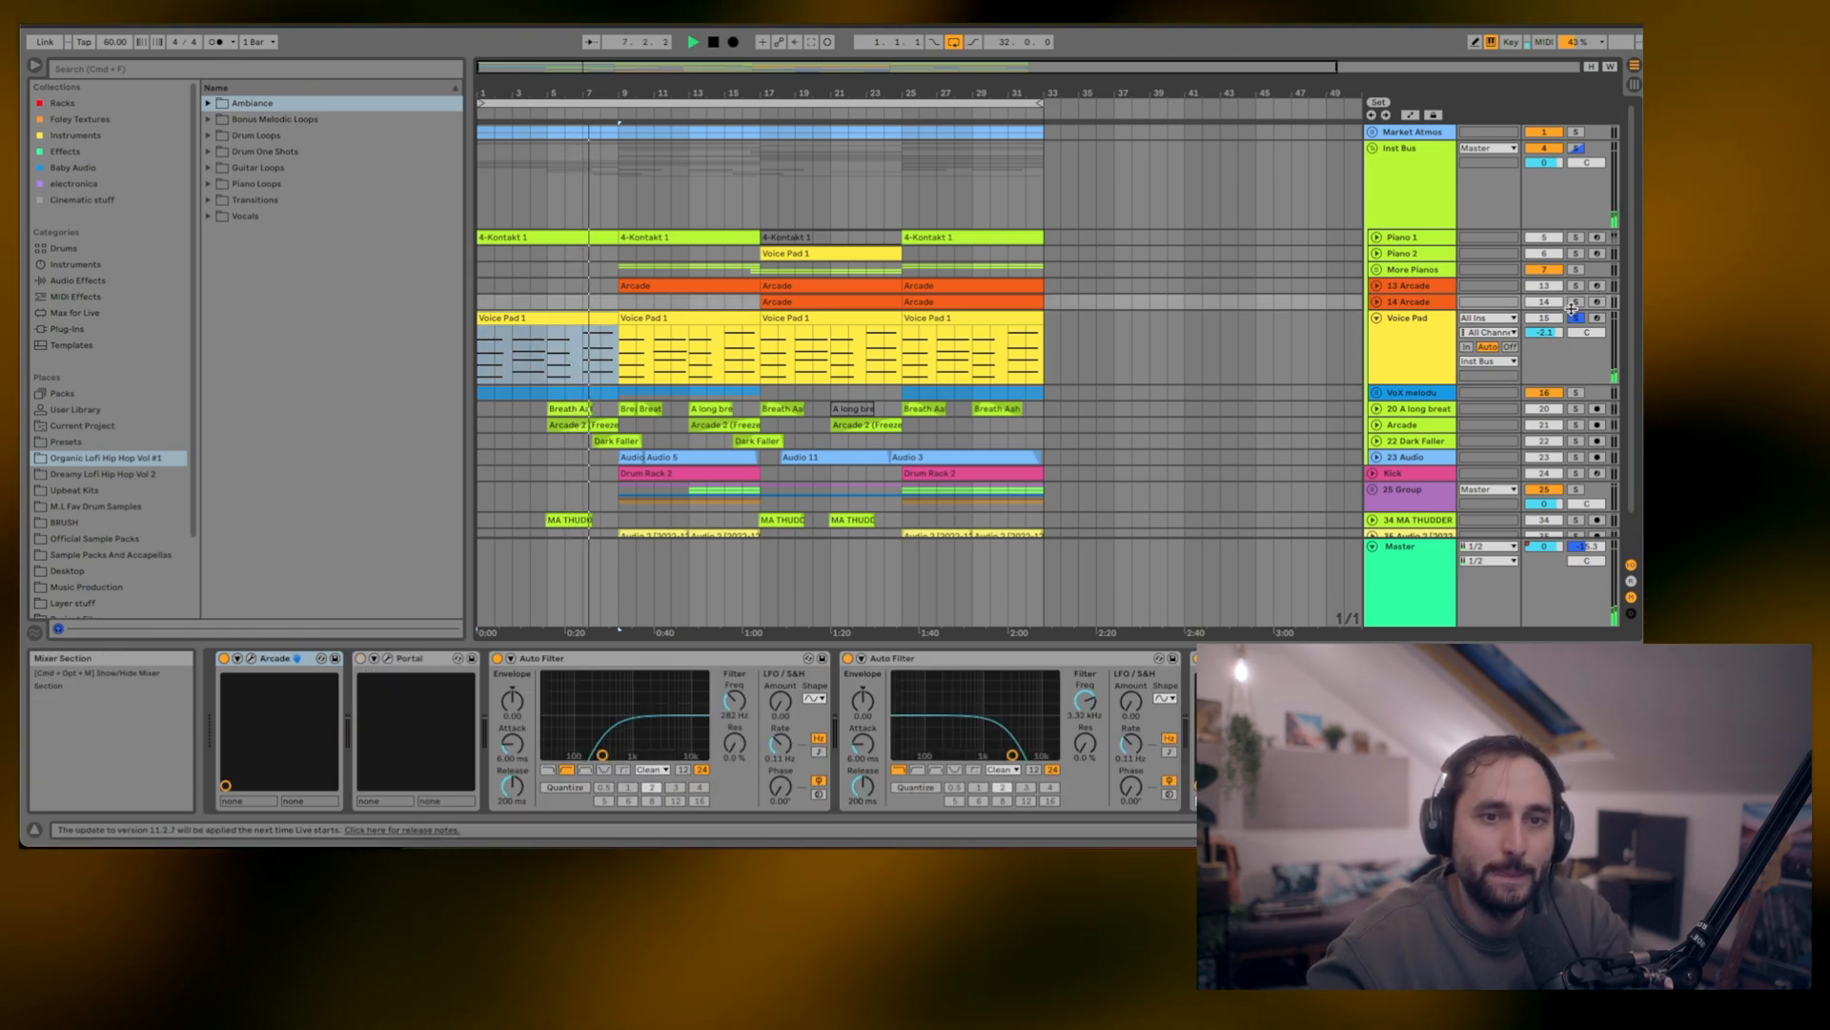
click(1576, 319)
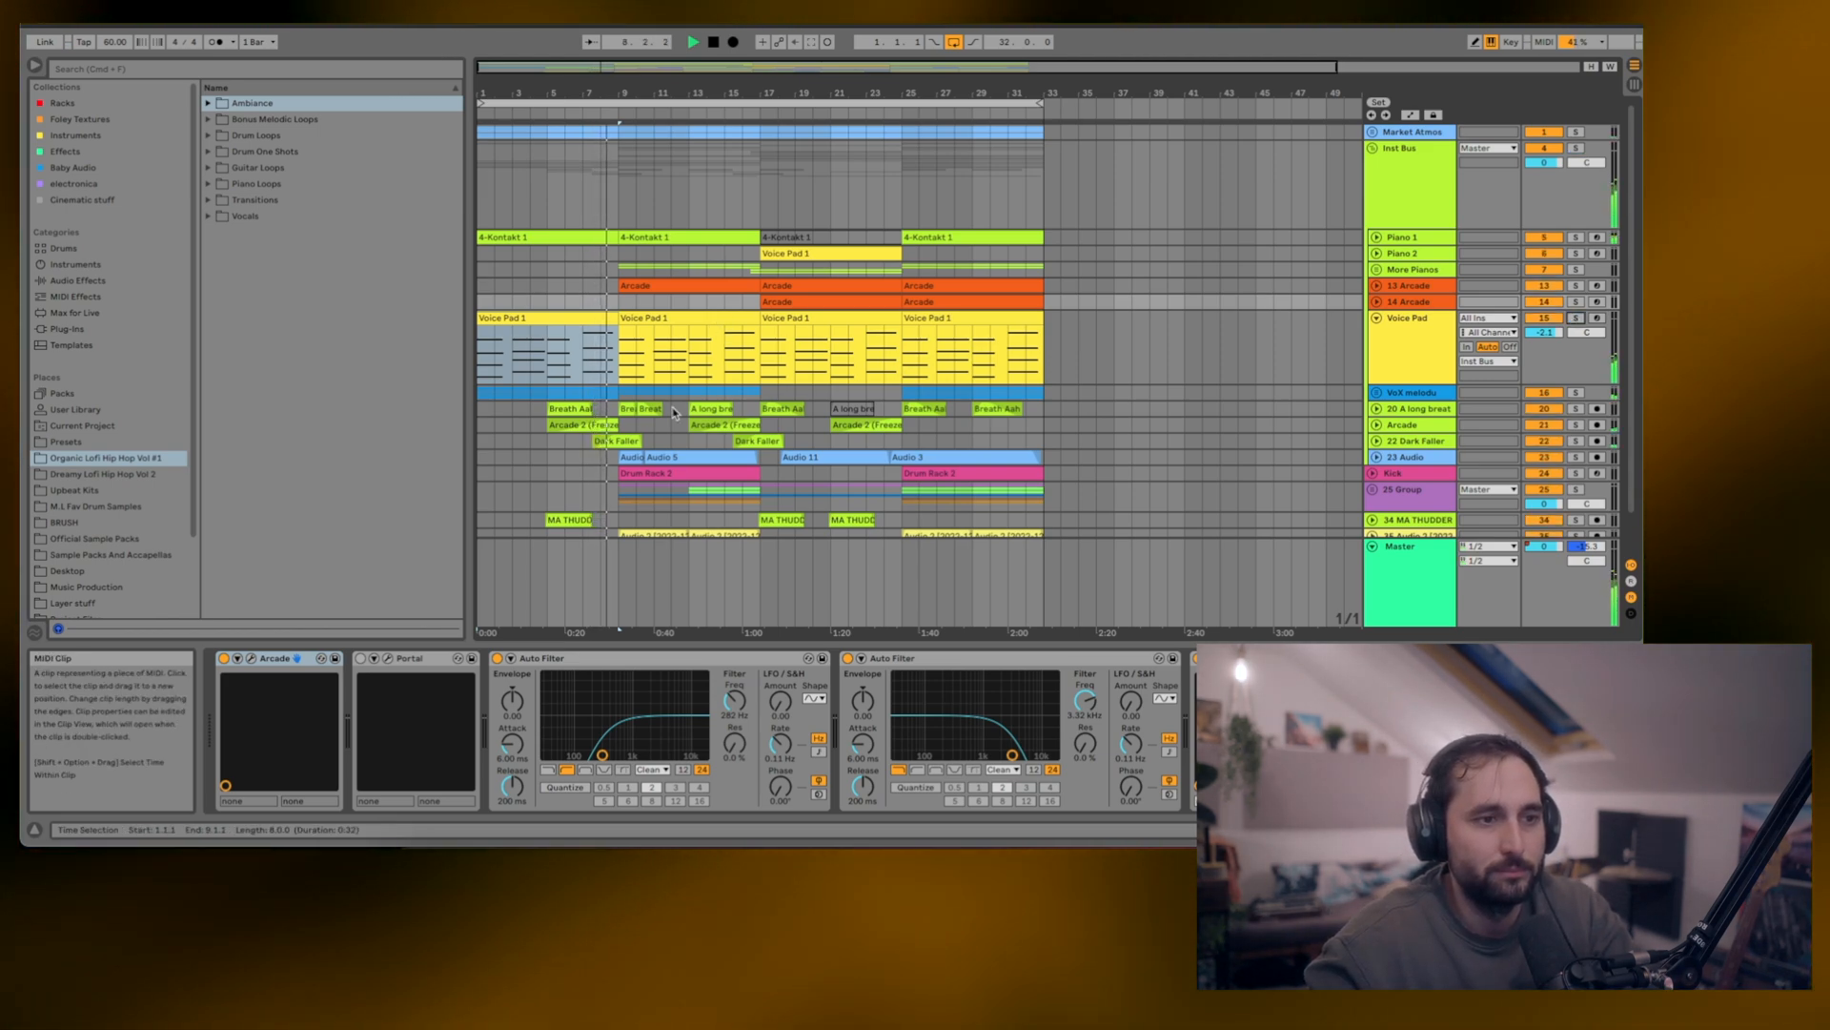
- Play the Vox melody group soloed from bar 1 and unfold it to view its three tracks' clips
click(480, 397)
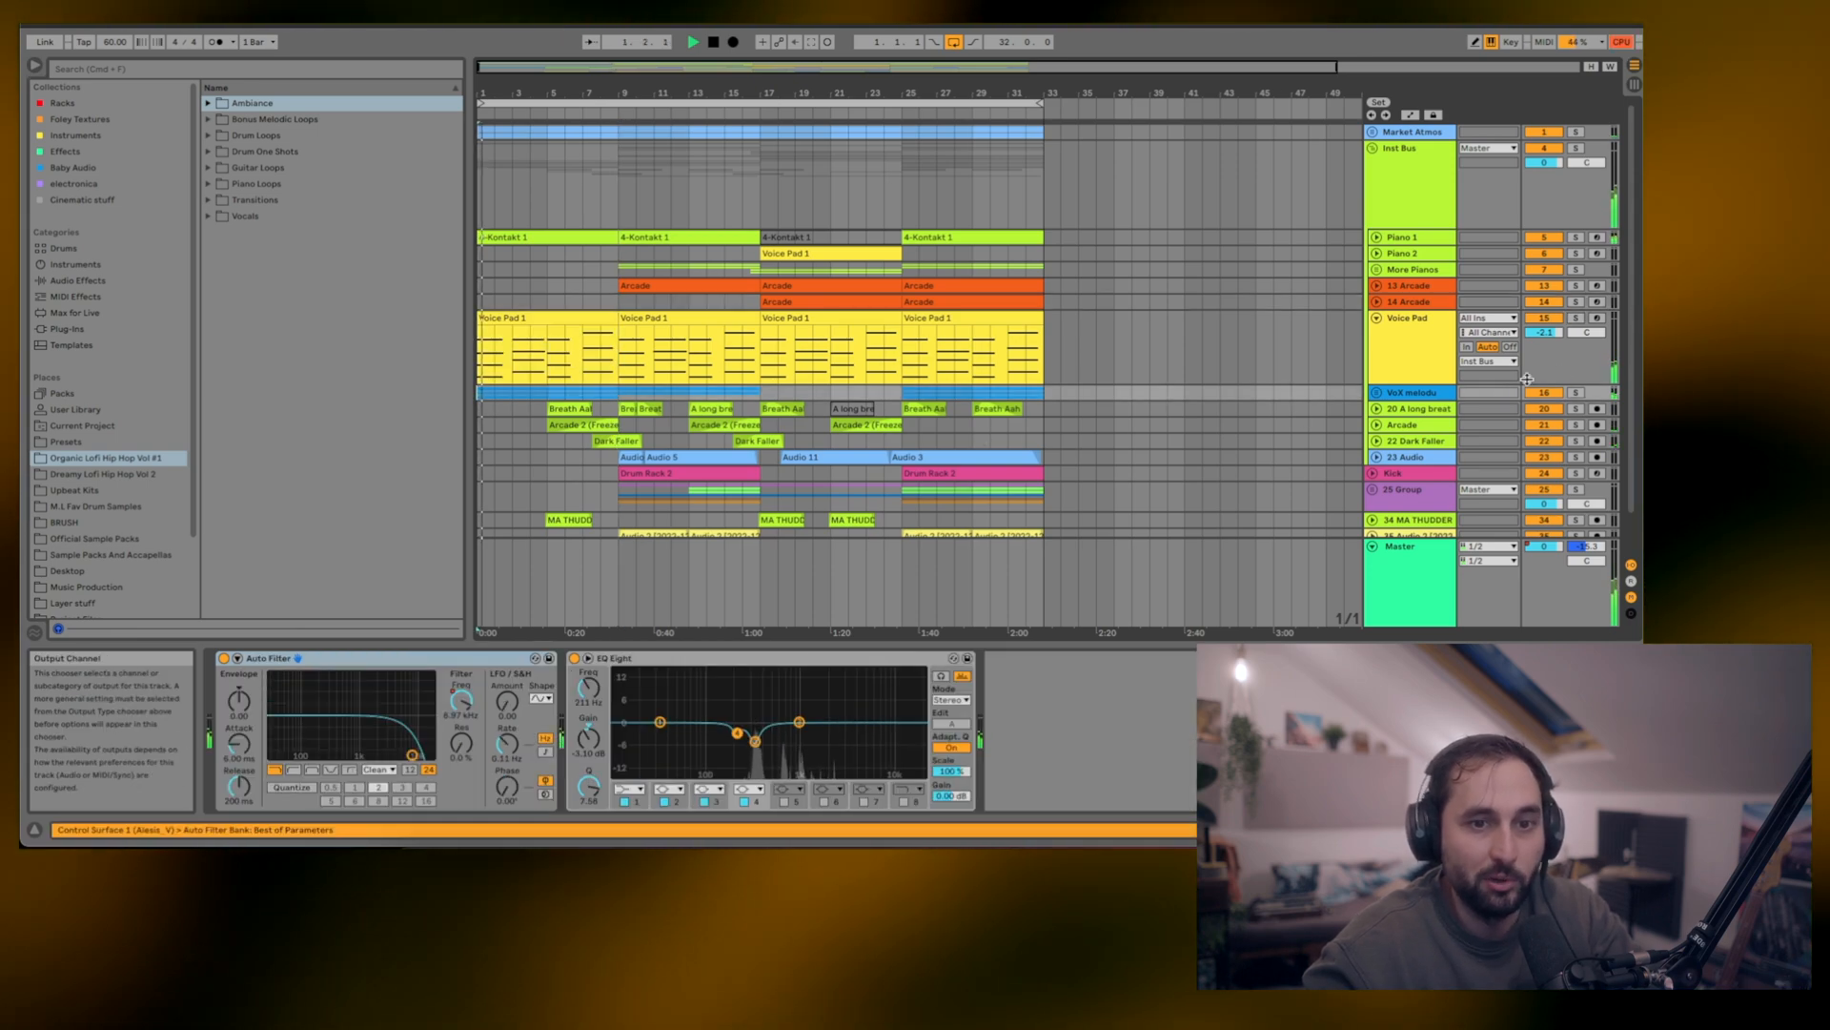
click(1576, 392)
click(1373, 392)
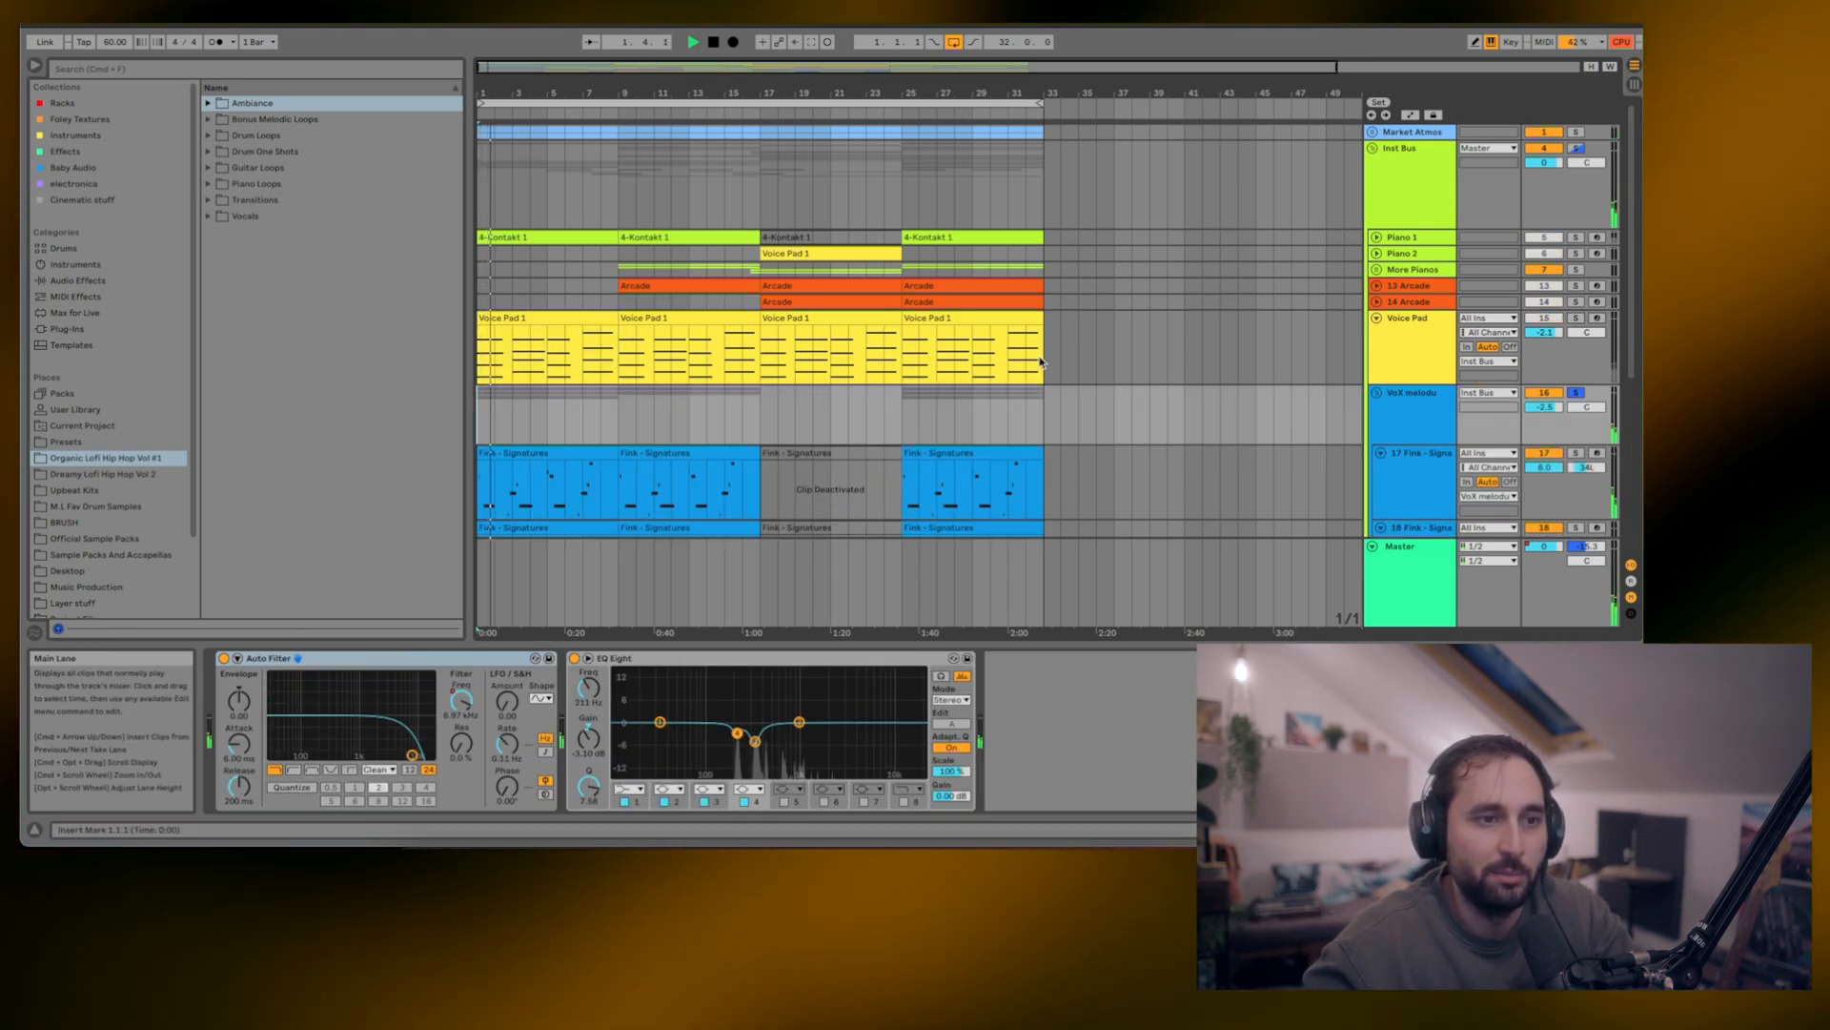
scroll(1048, 353, down, 4)
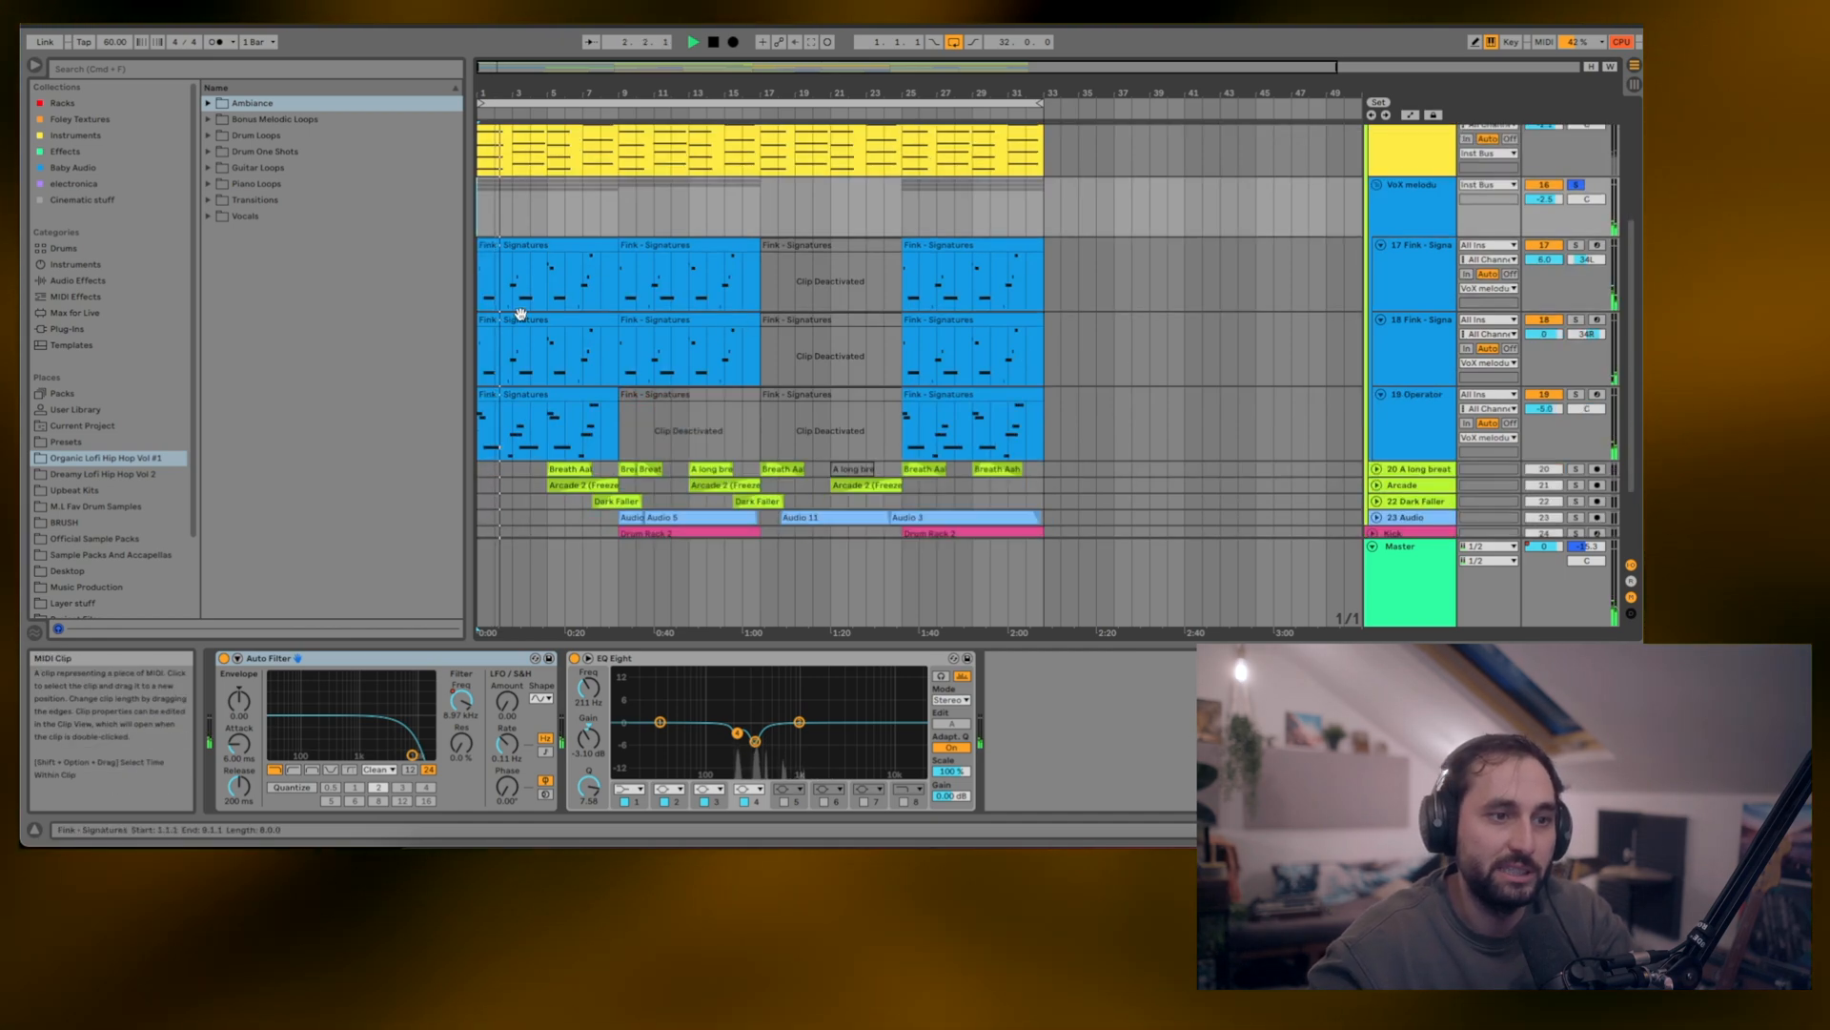
- Examine the Fink Signatures instruments on tracks 17 and 18 of the Vox melody group
click(1360, 284)
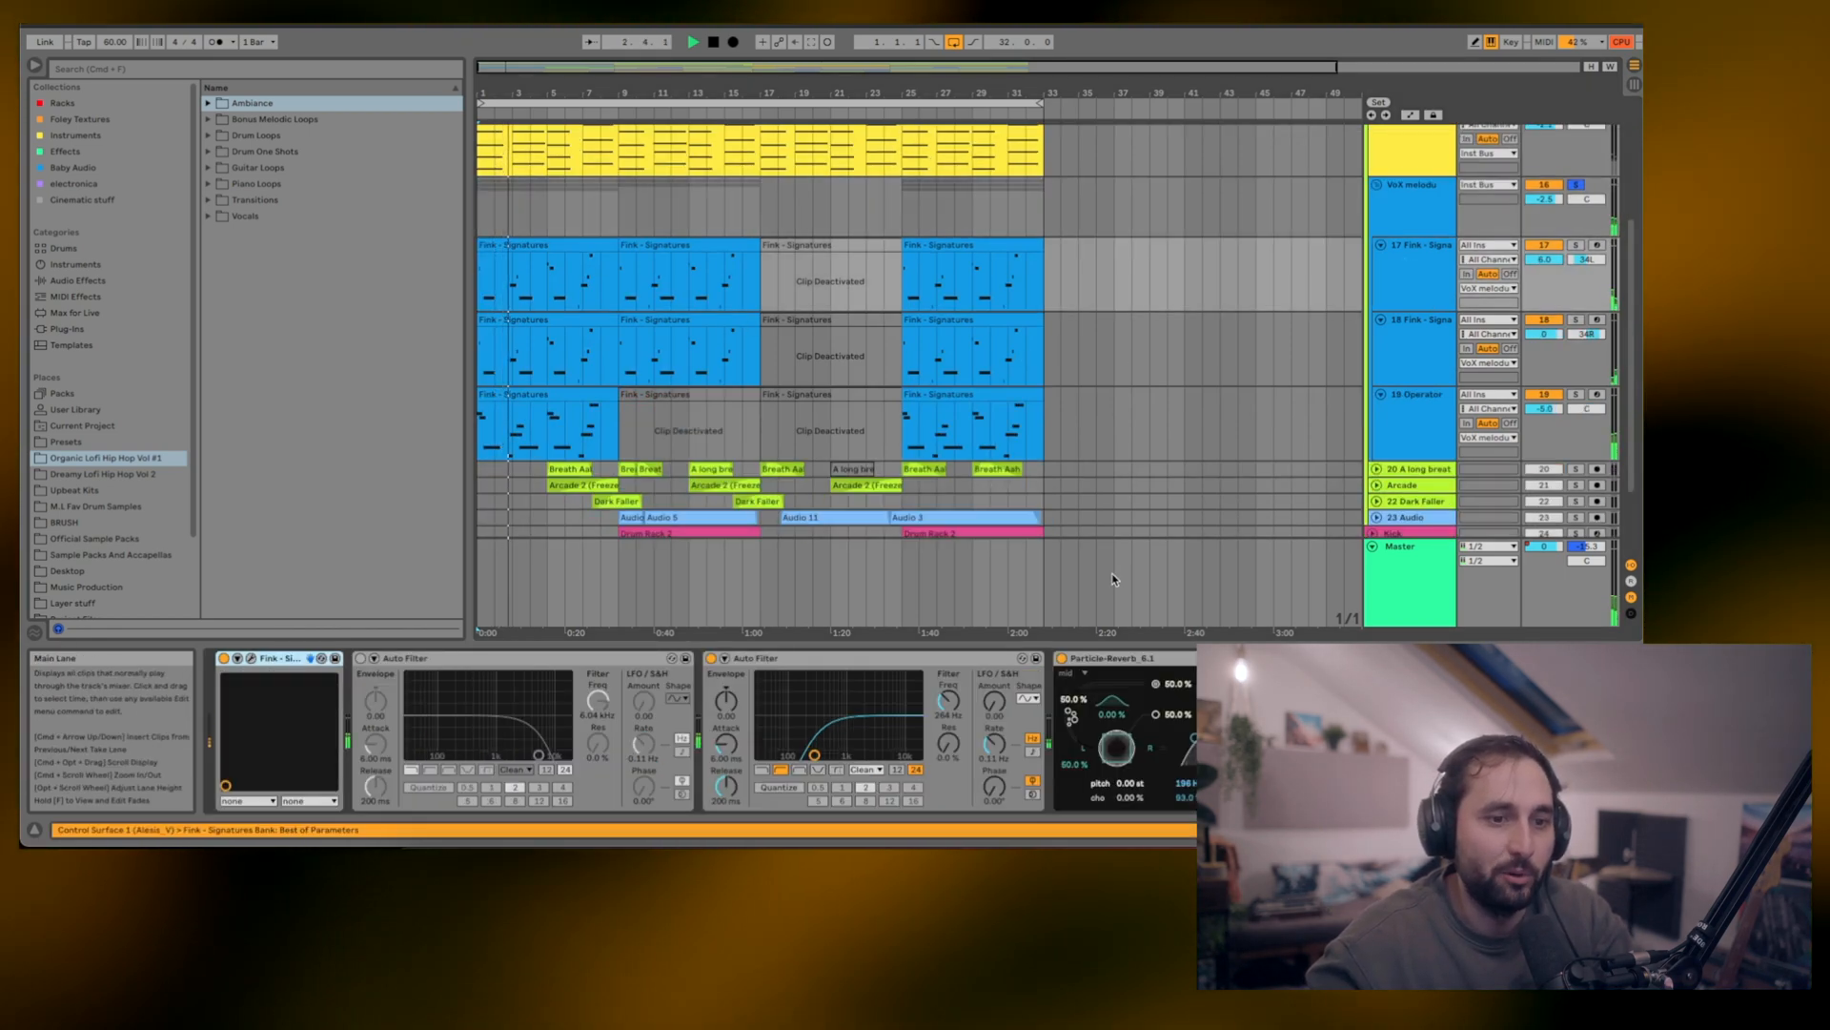
click(250, 658)
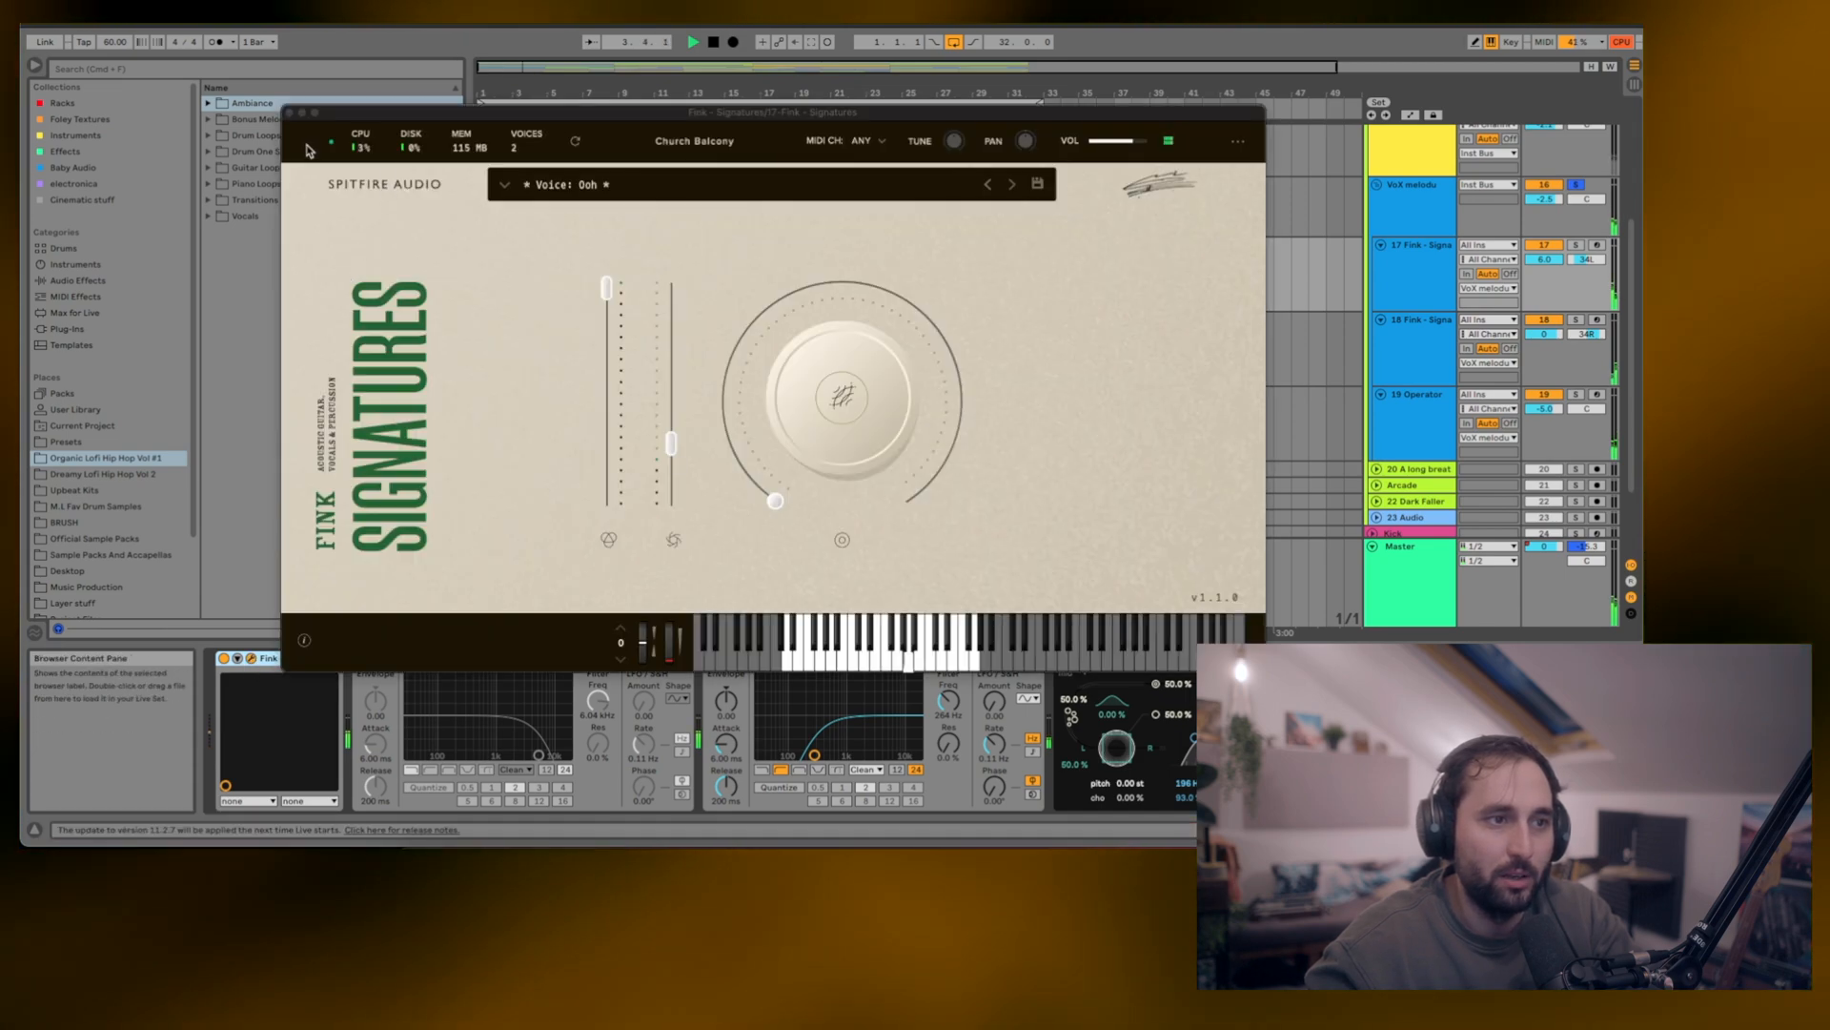
click(291, 113)
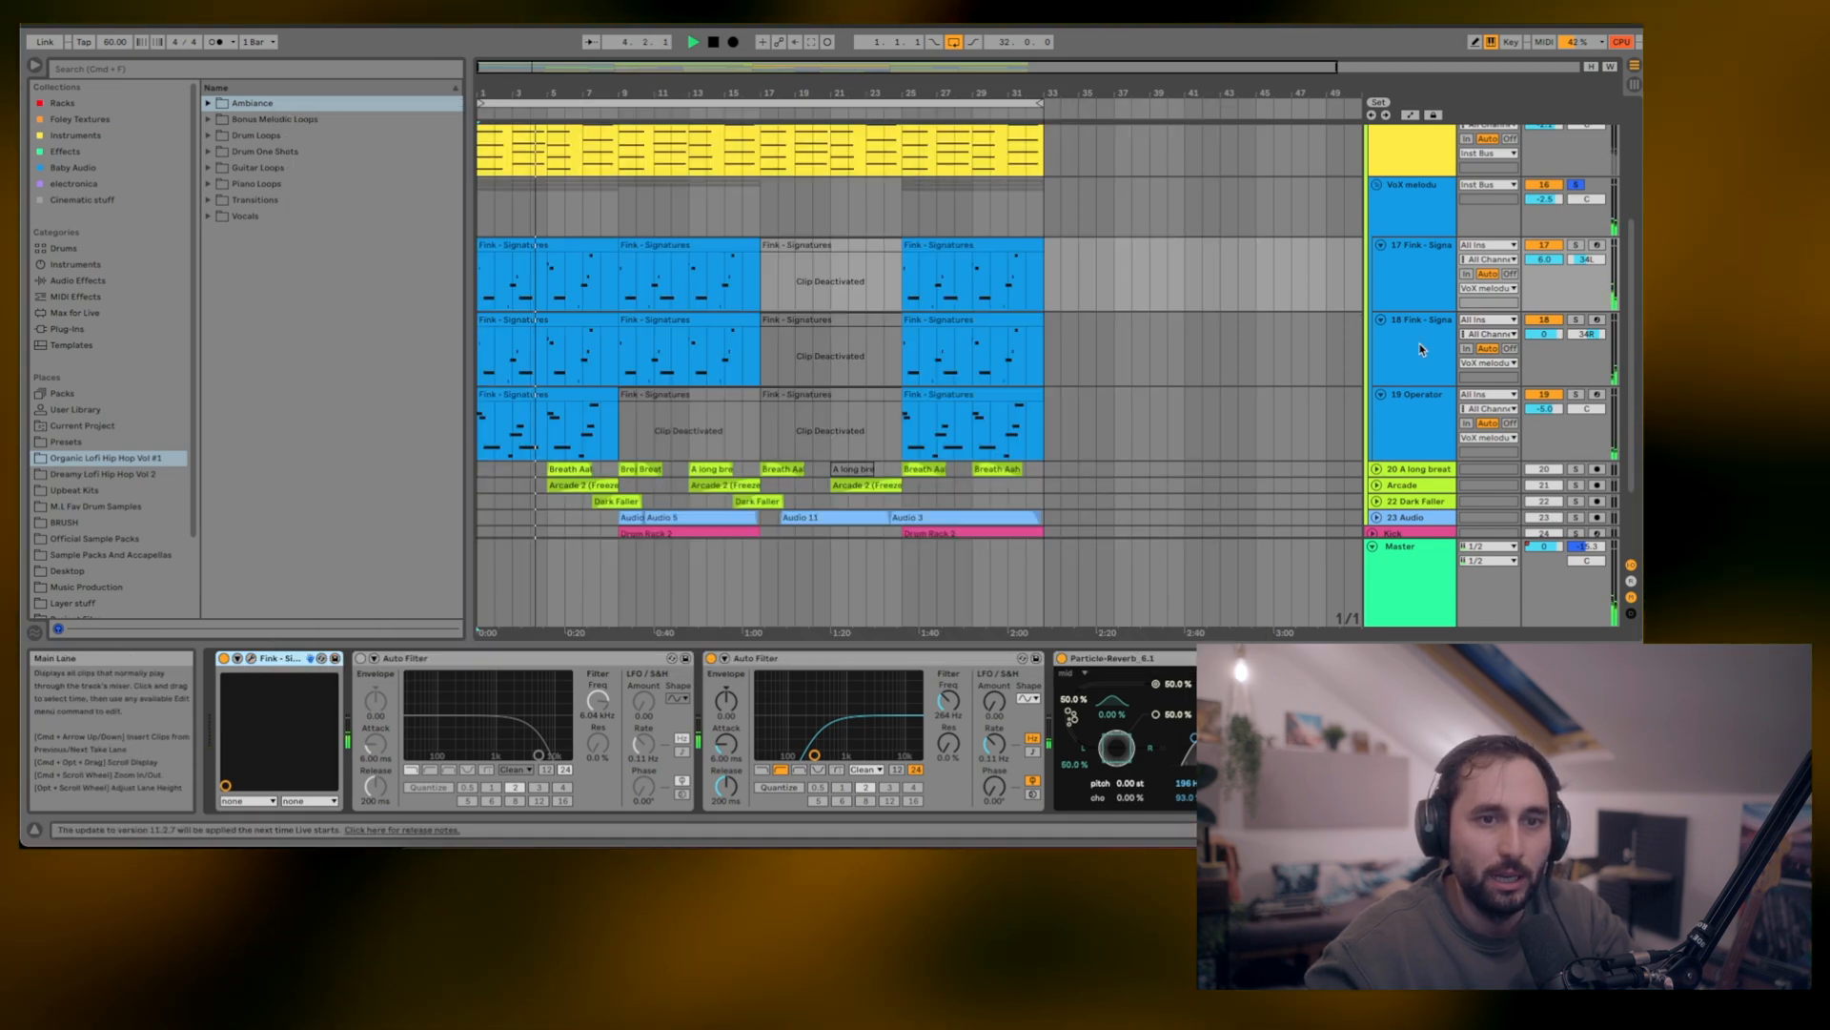
click(250, 658)
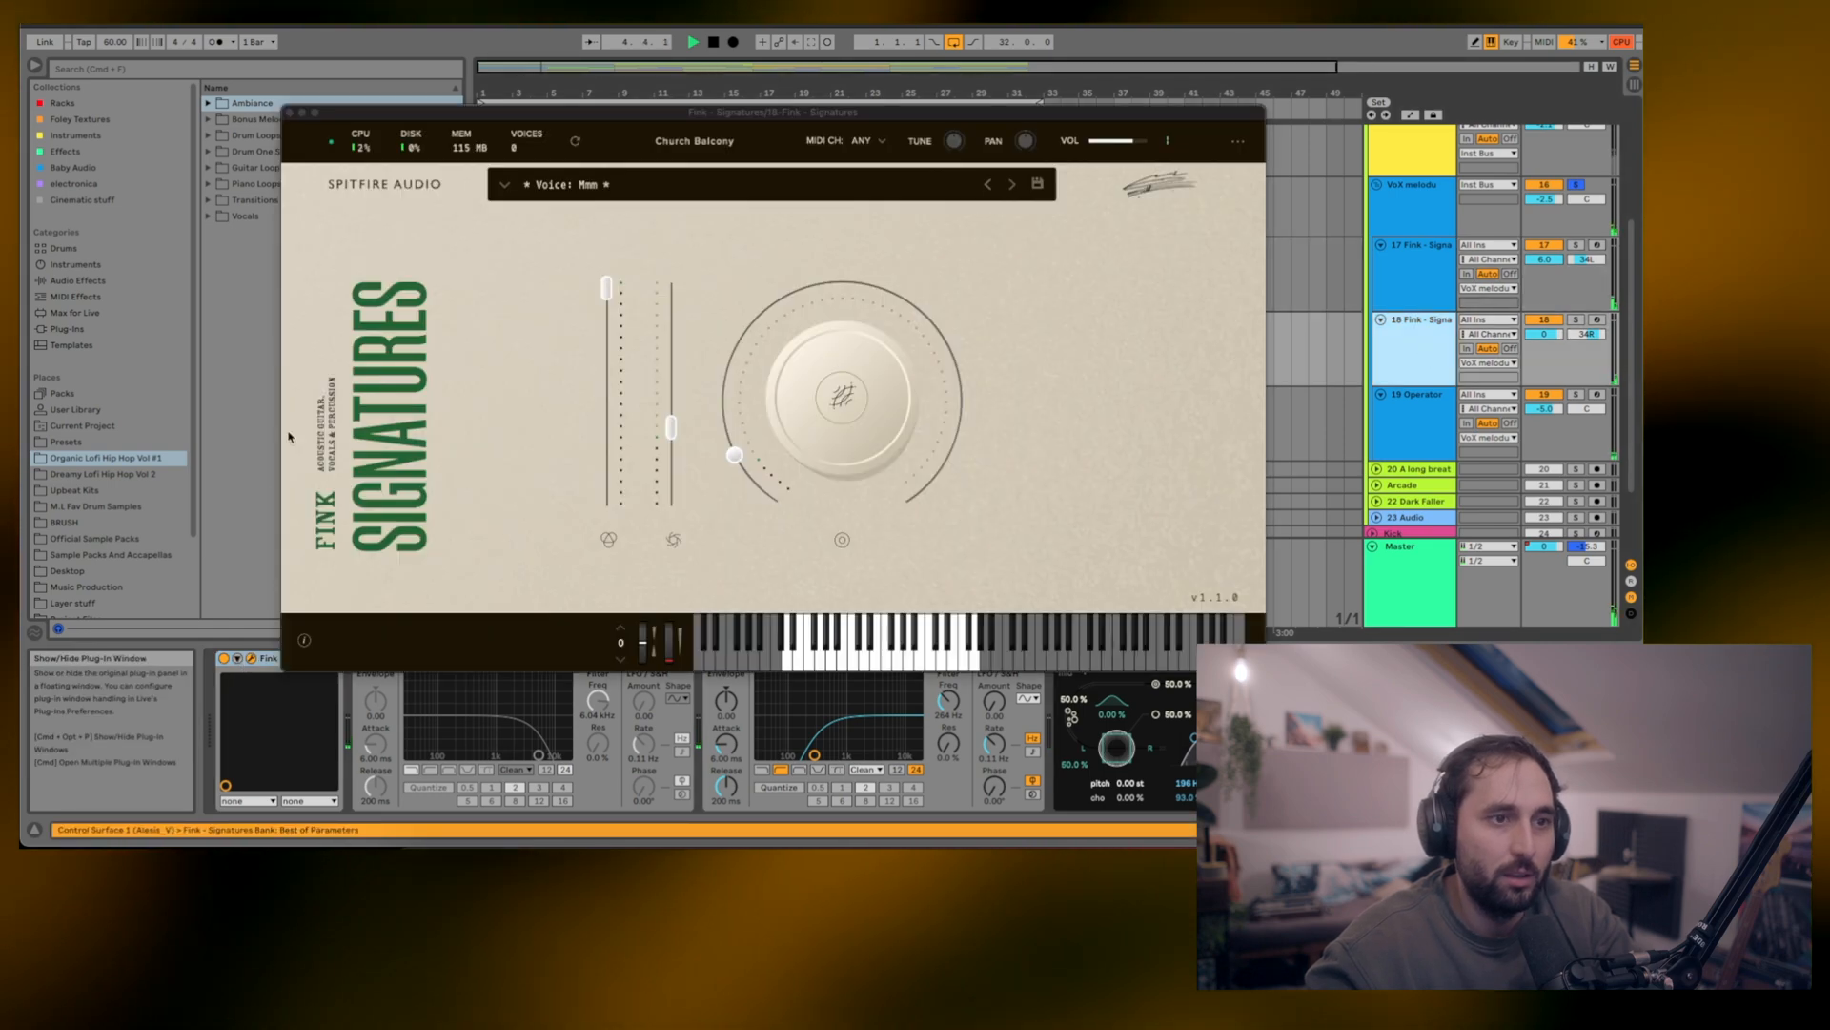
click(291, 112)
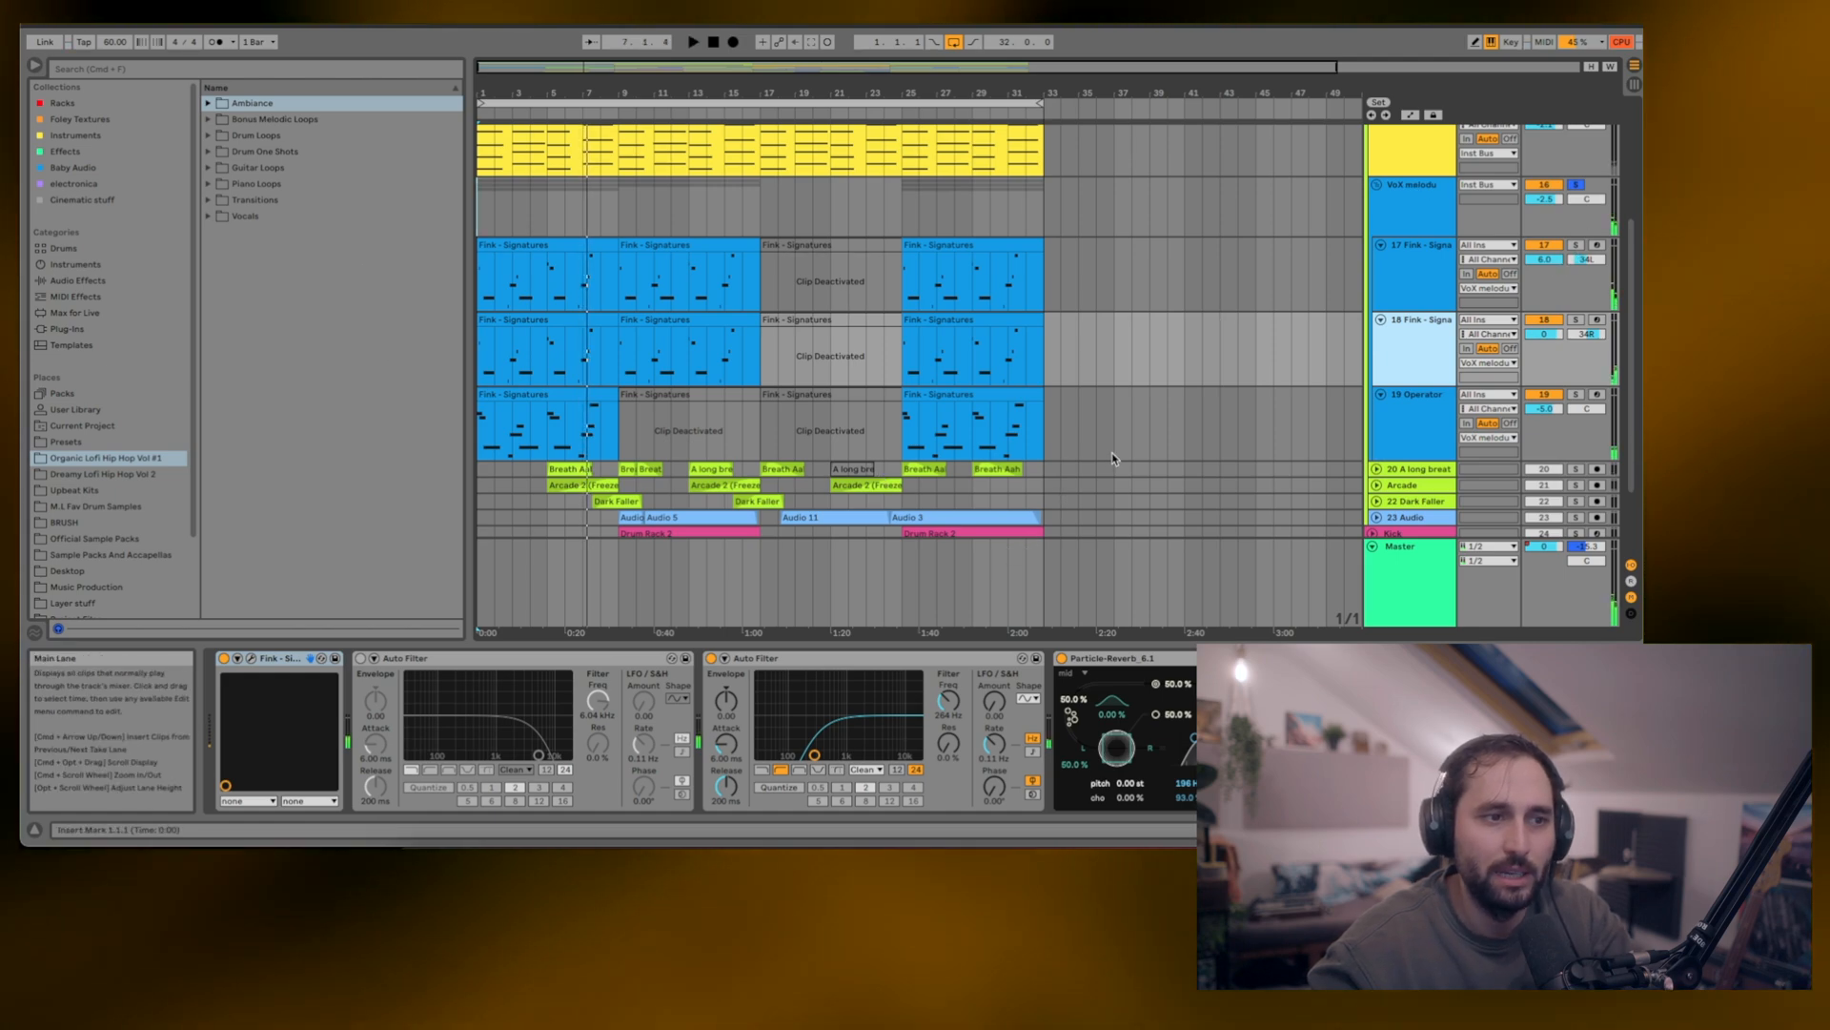
- Examine the device chain of the 19 Operator track, including the Decapitator settings and the Auto Filters
click(1414, 412)
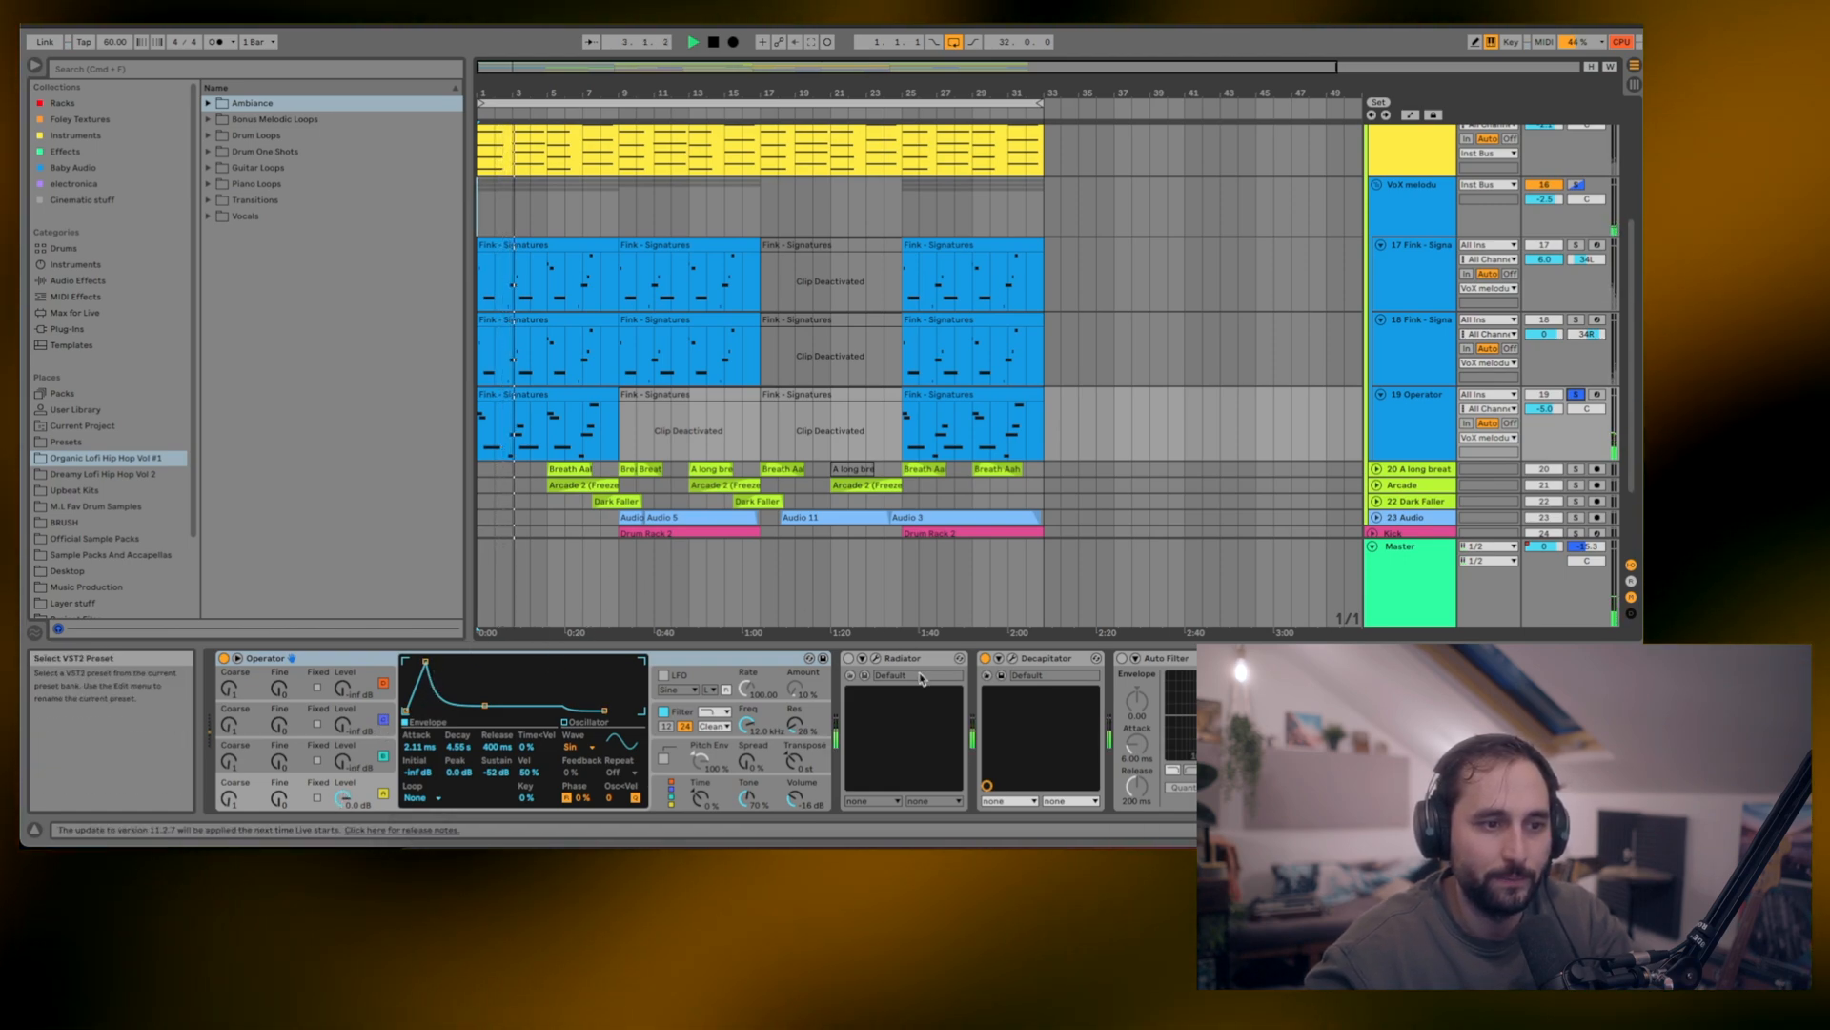
scroll(858, 667, right, 5)
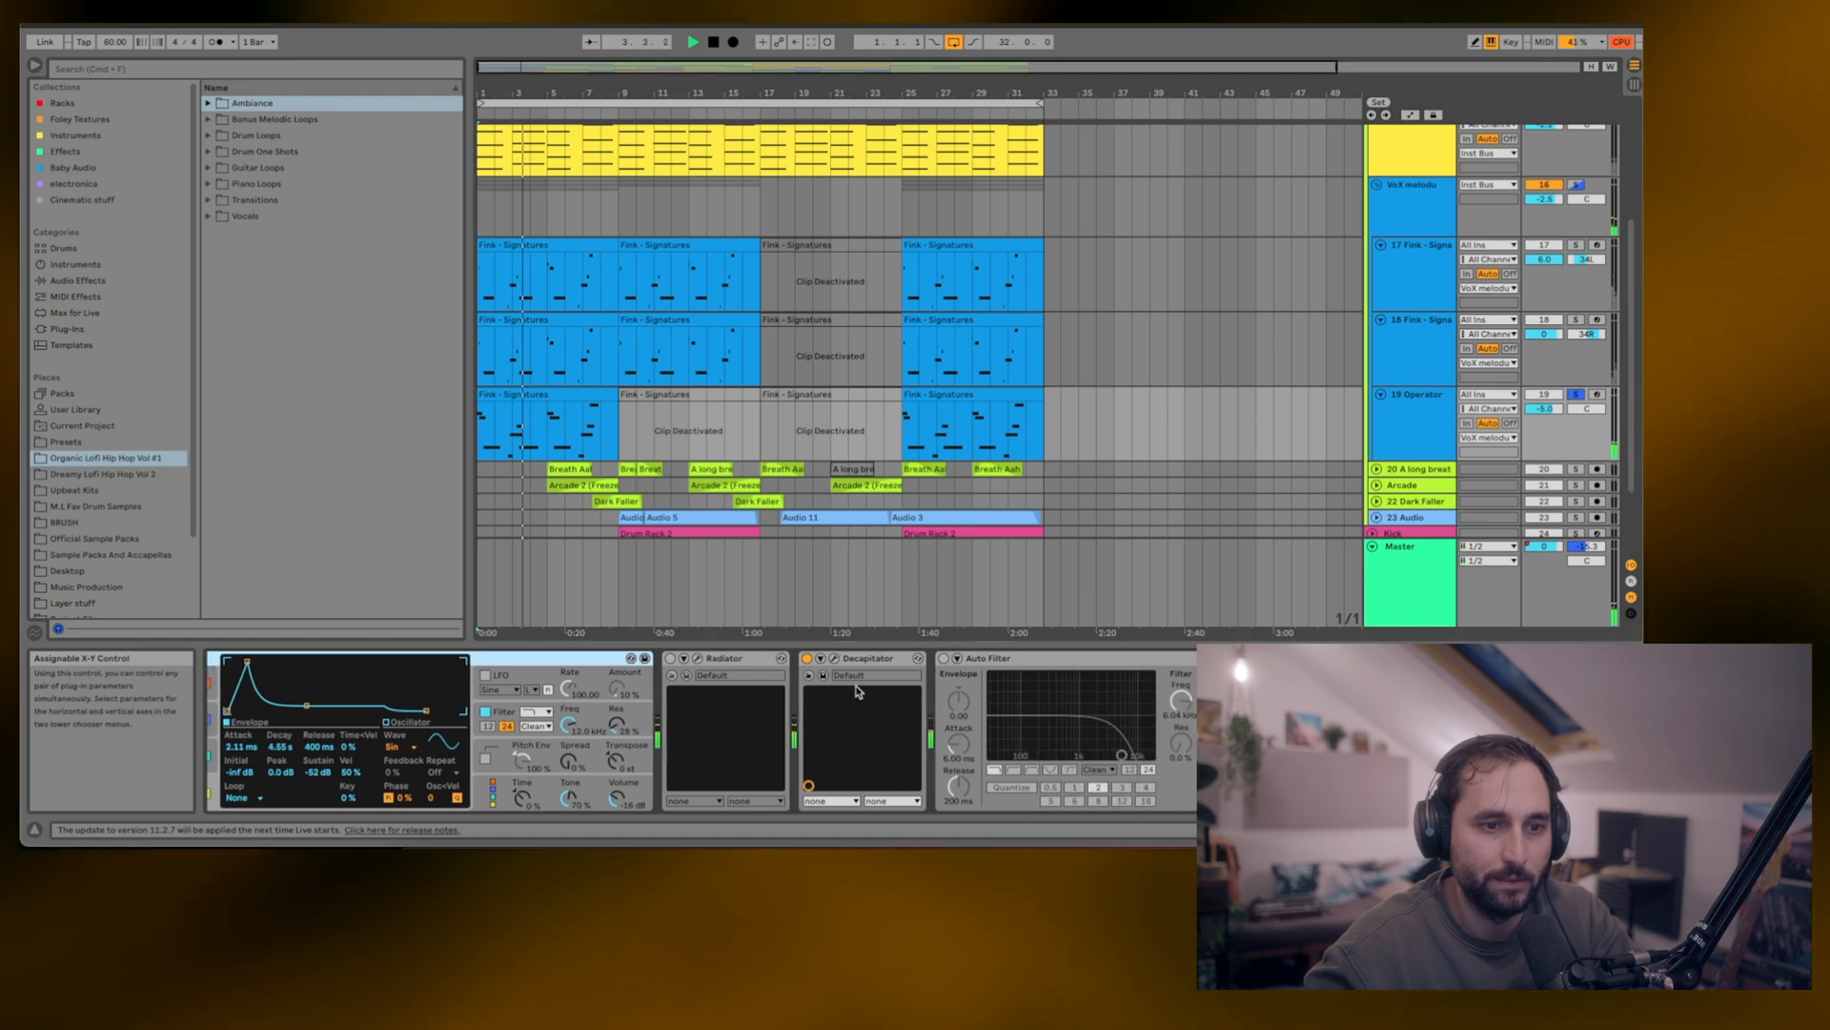
click(784, 658)
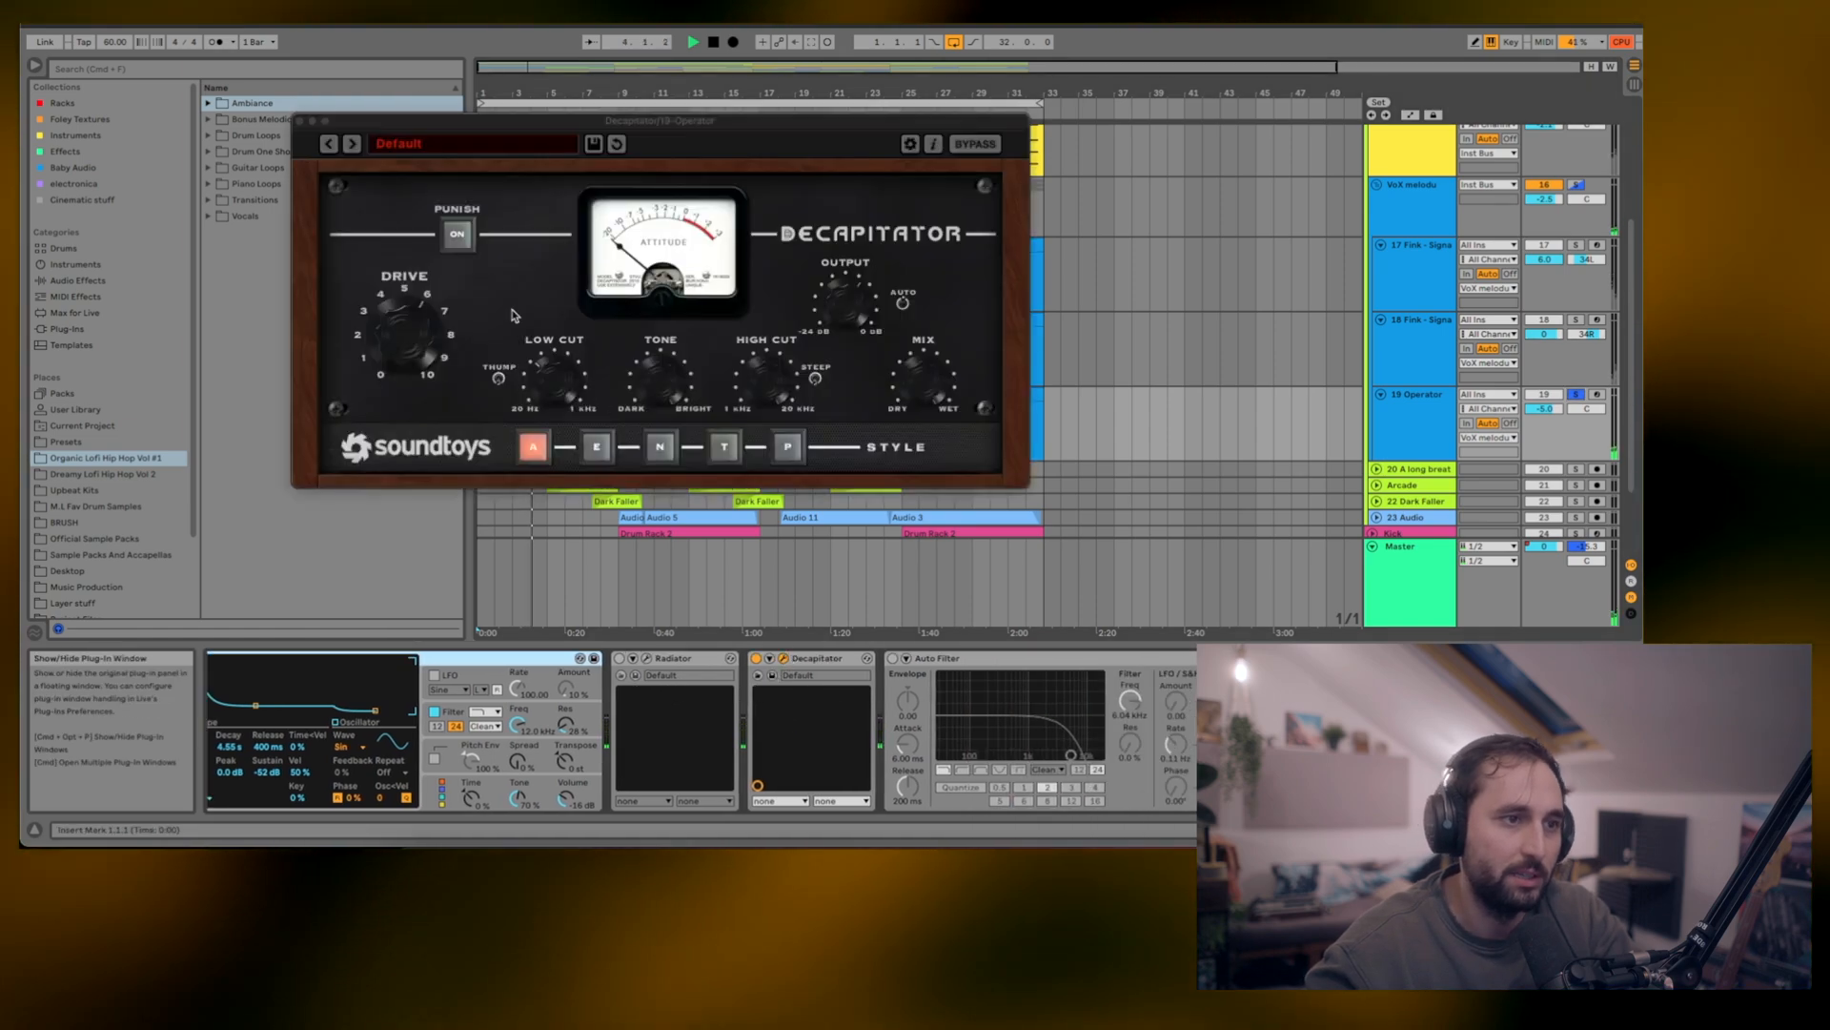
click(299, 121)
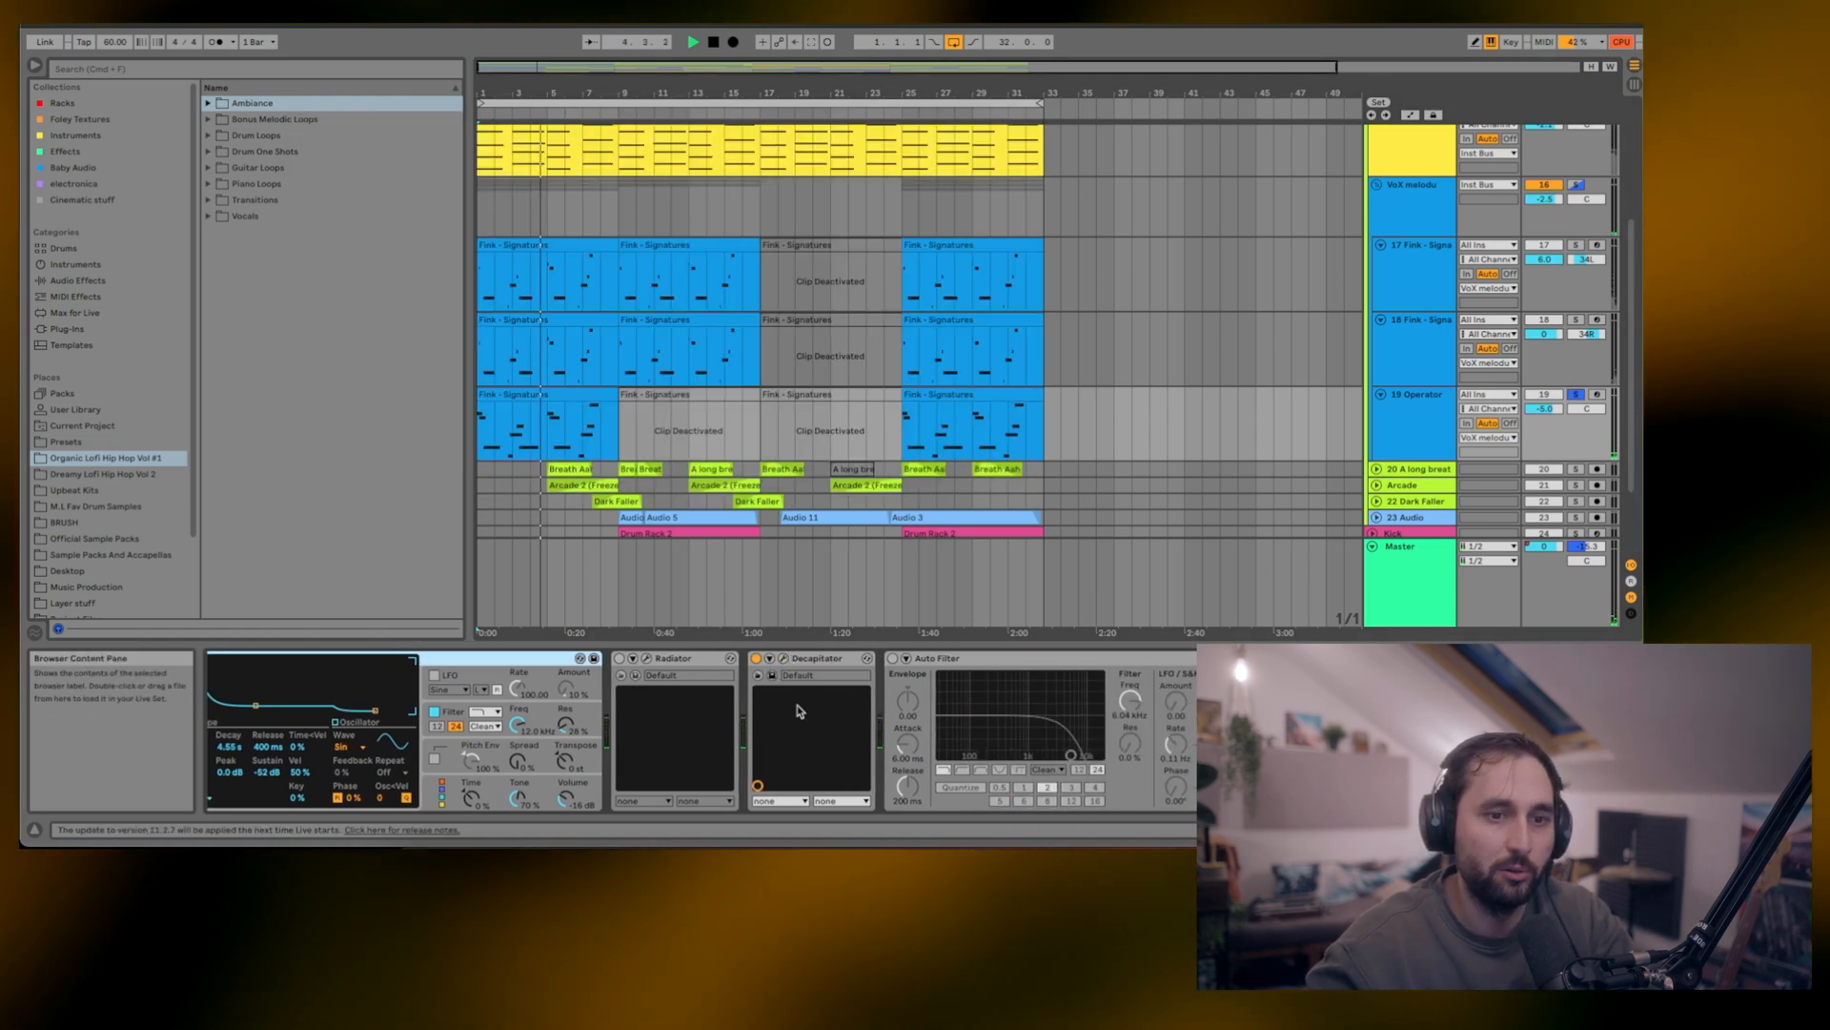
scroll(1084, 713, right, 6)
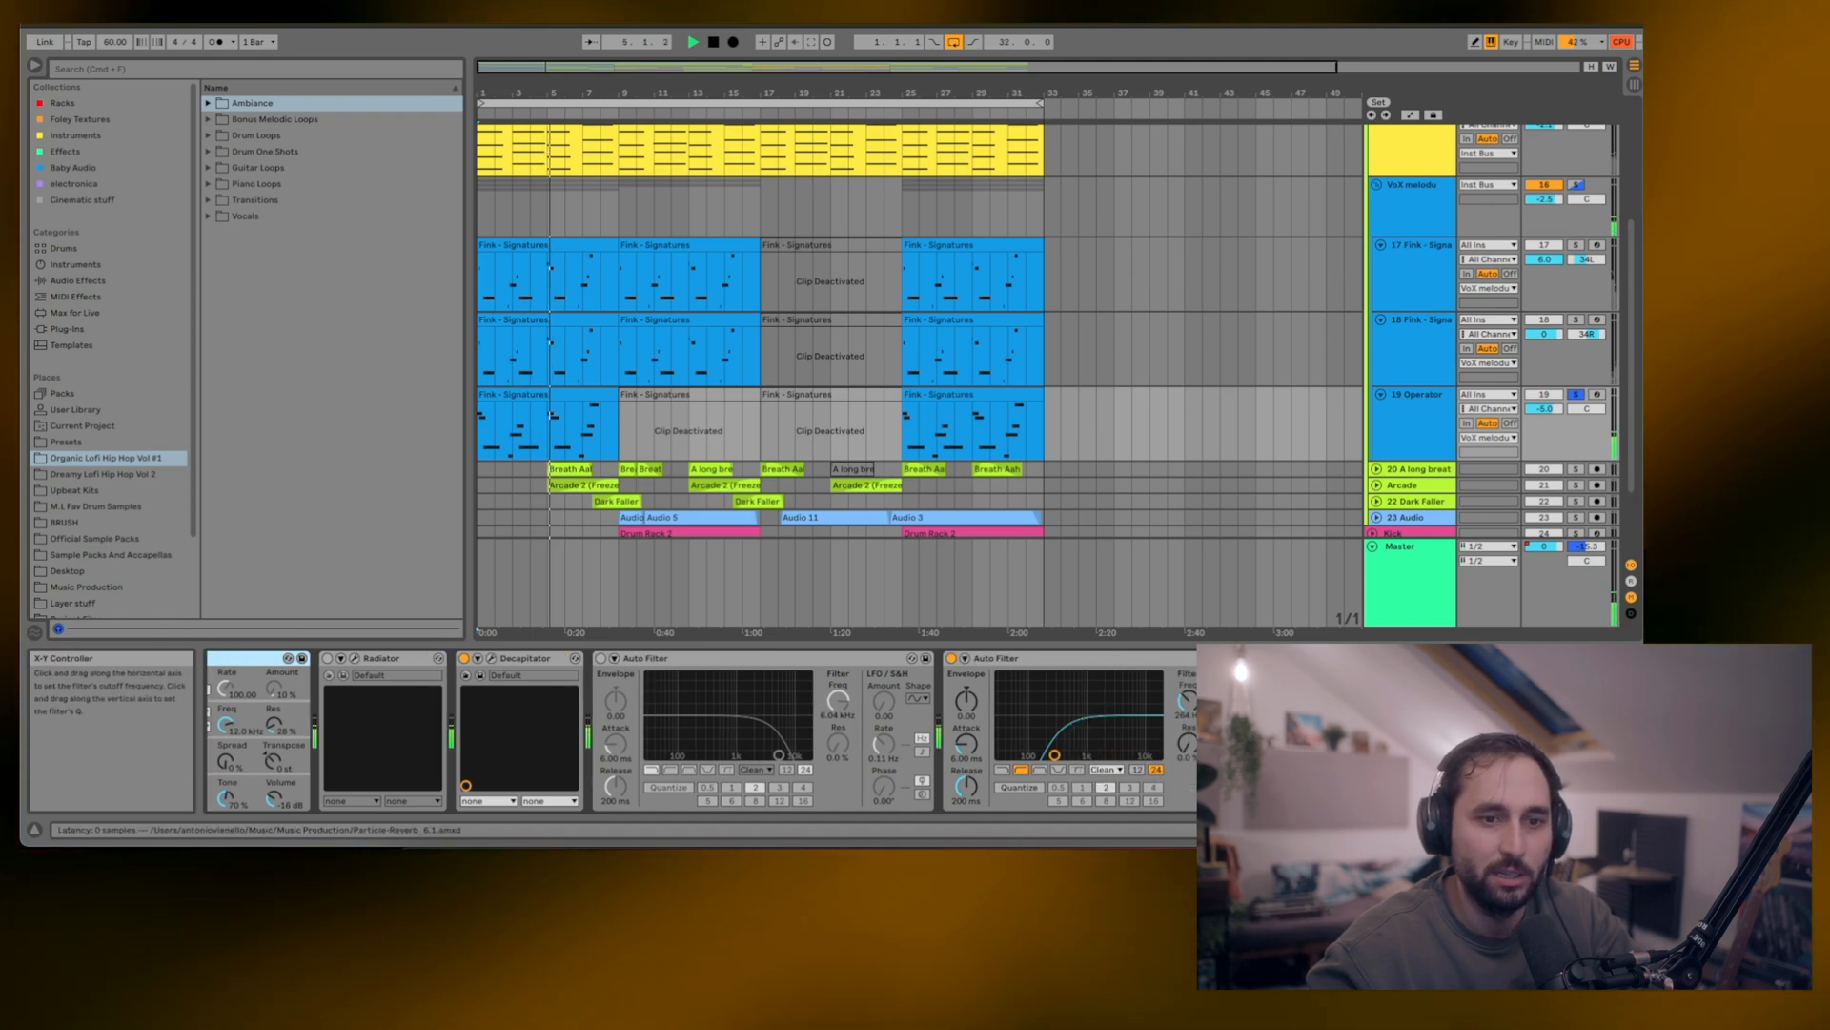
- Replay the whole Vox melody group soloed from bar 1, end its solo, and fold the group
click(1577, 187)
key(space)
key(space)
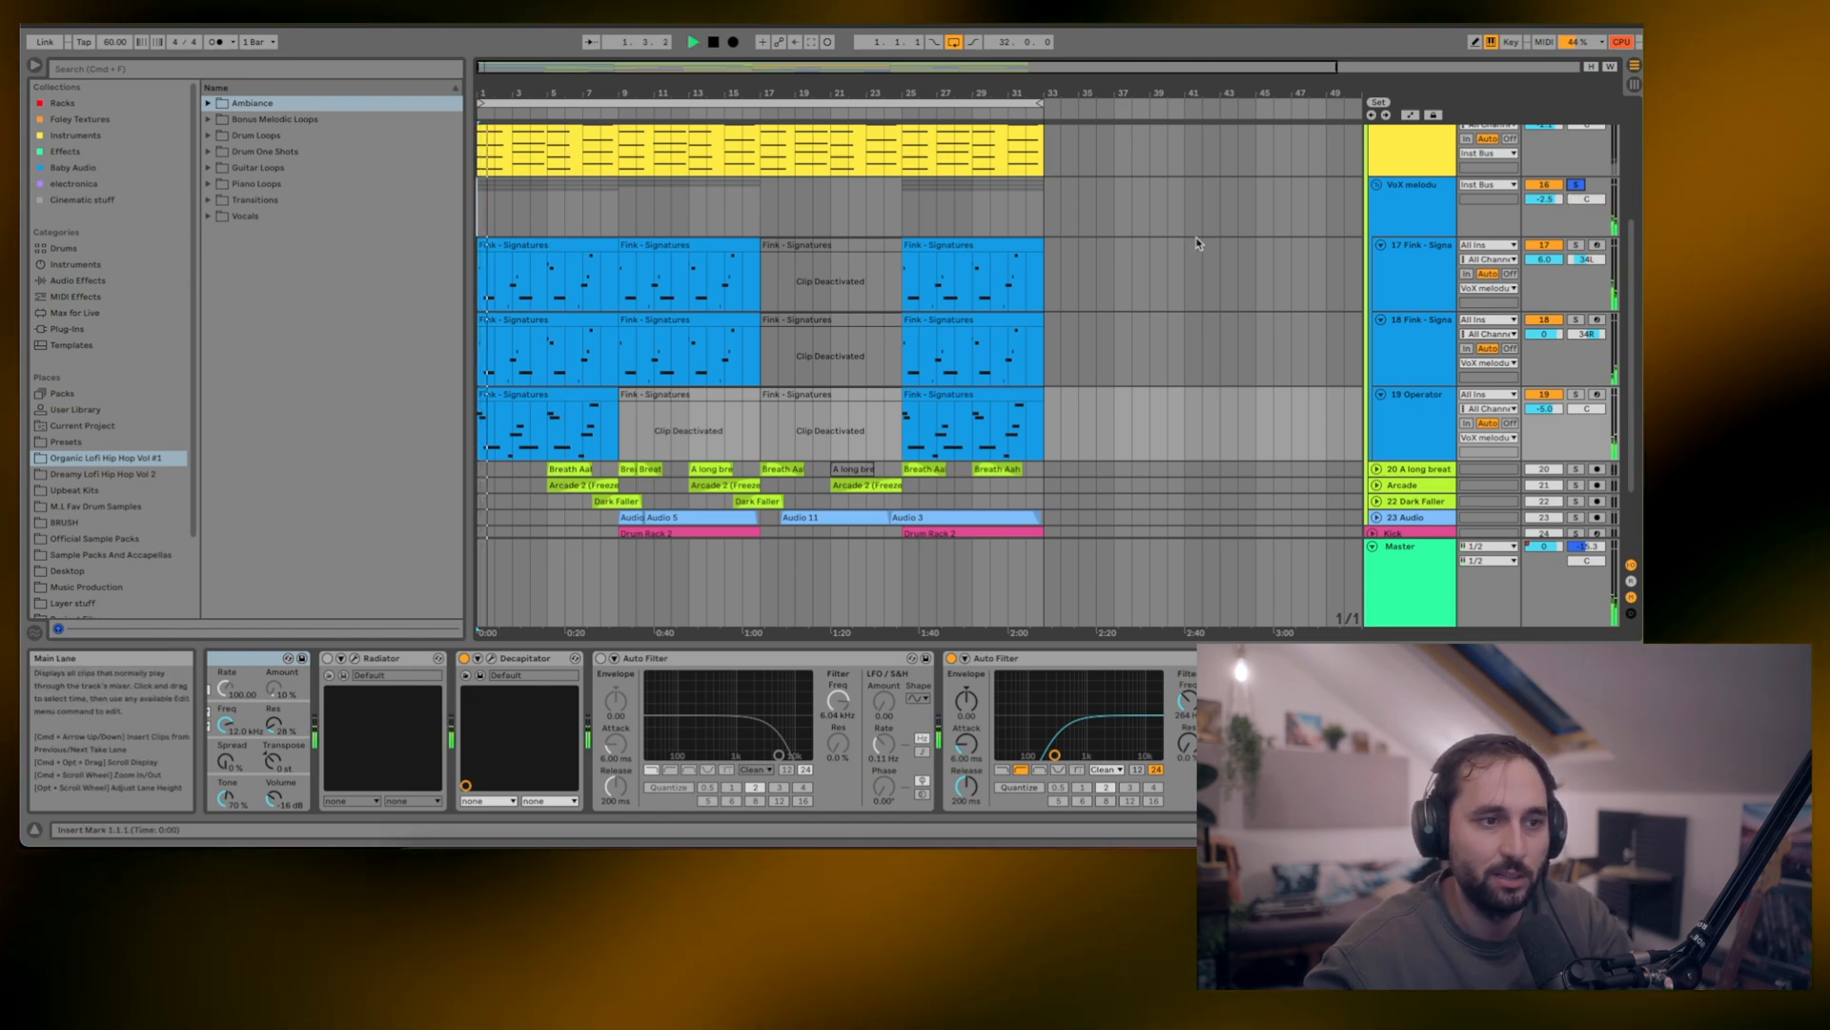
click(1576, 187)
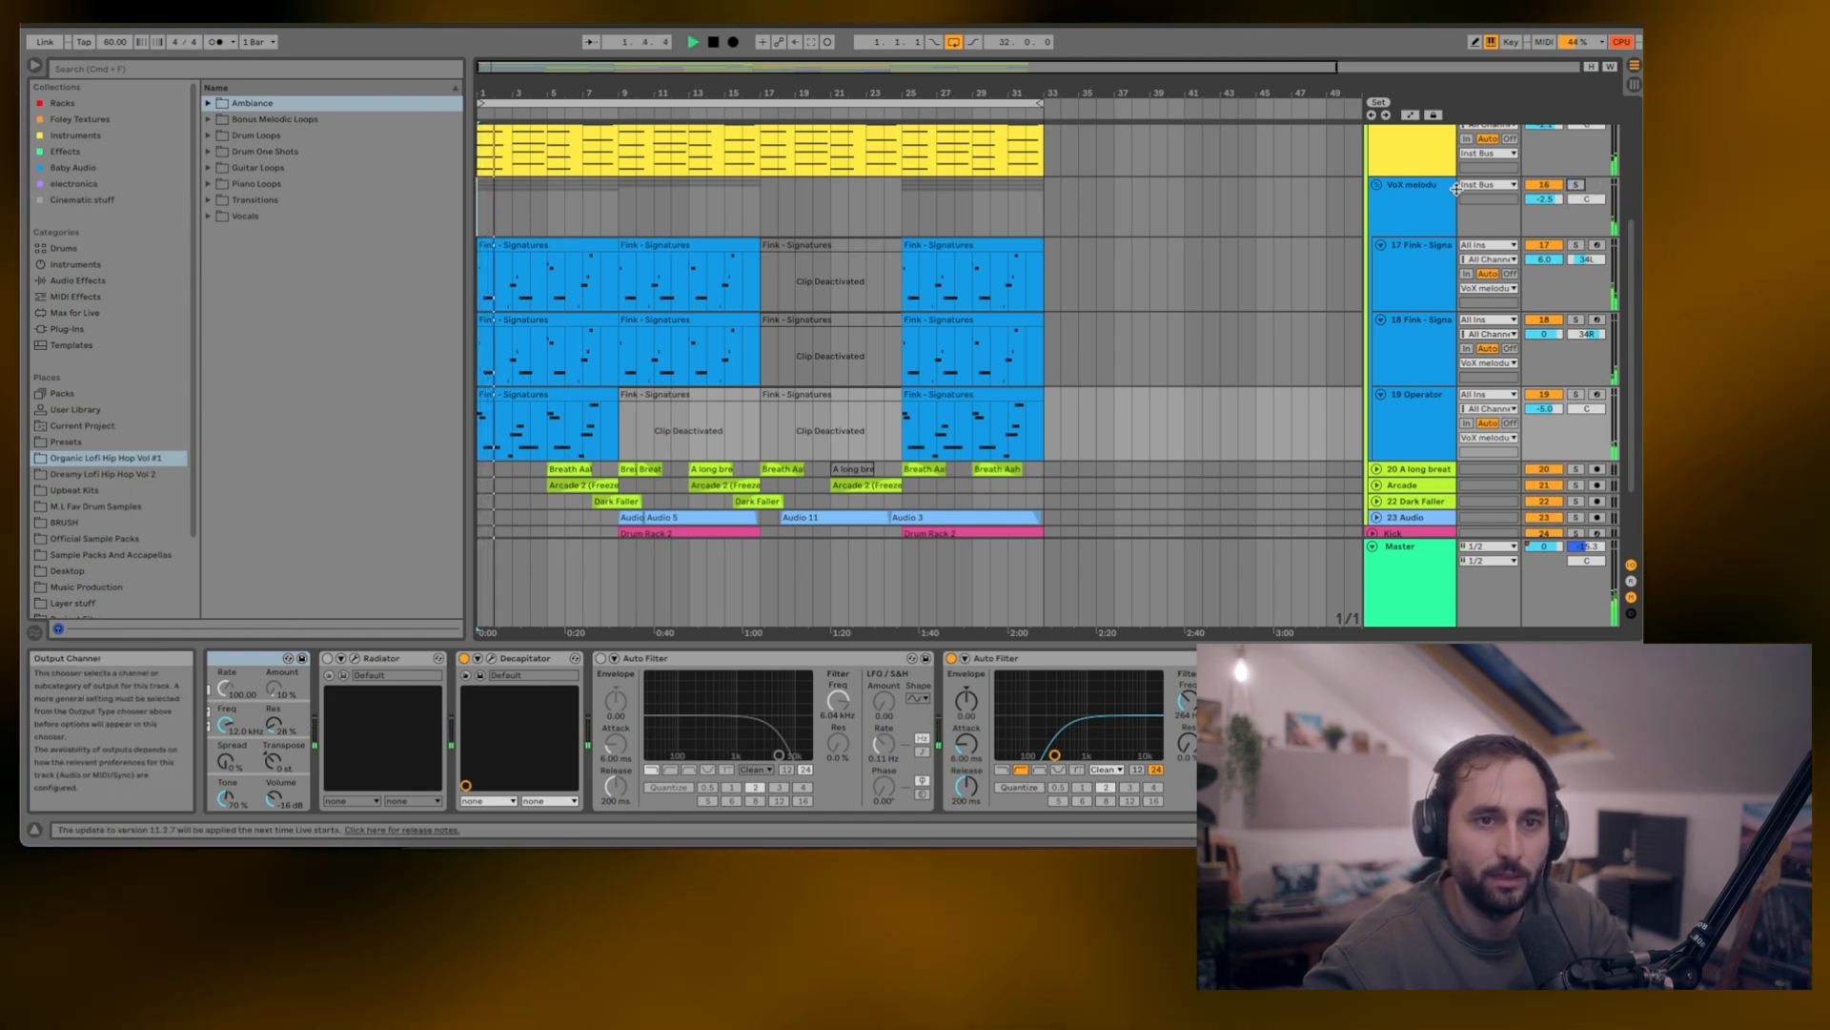
click(1377, 188)
scroll(771, 356, up, 2)
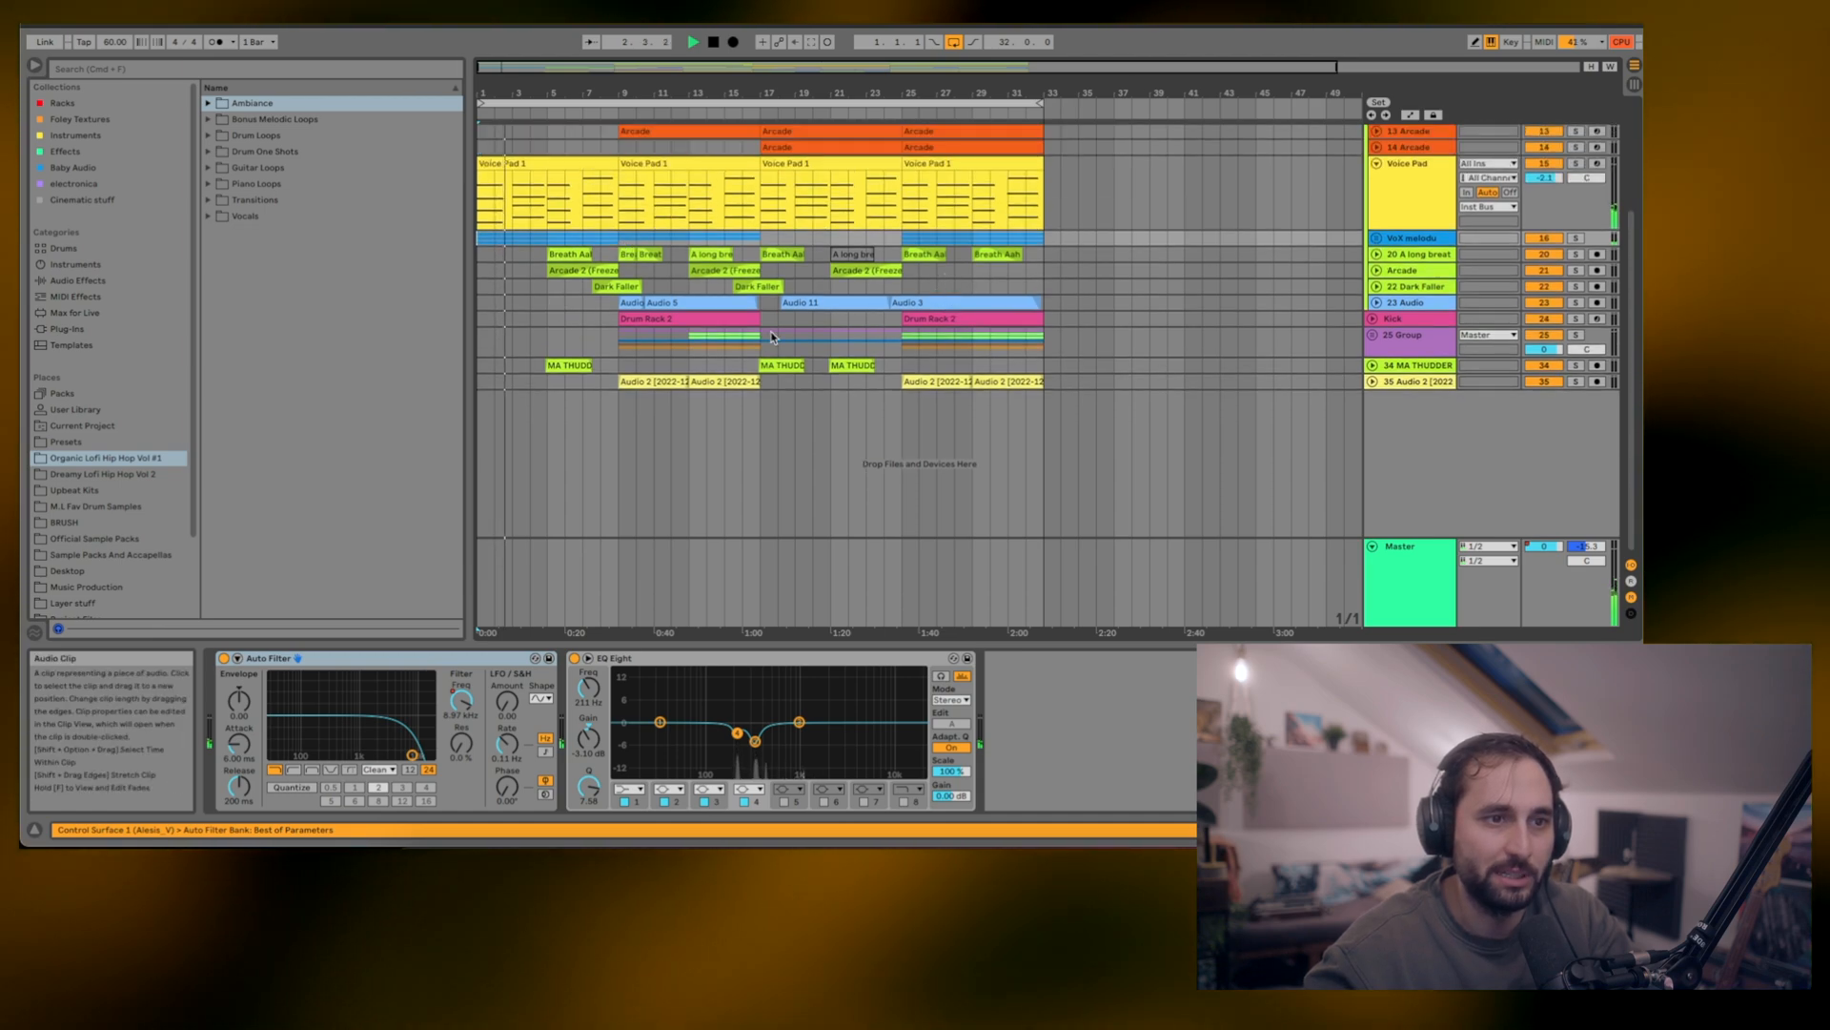
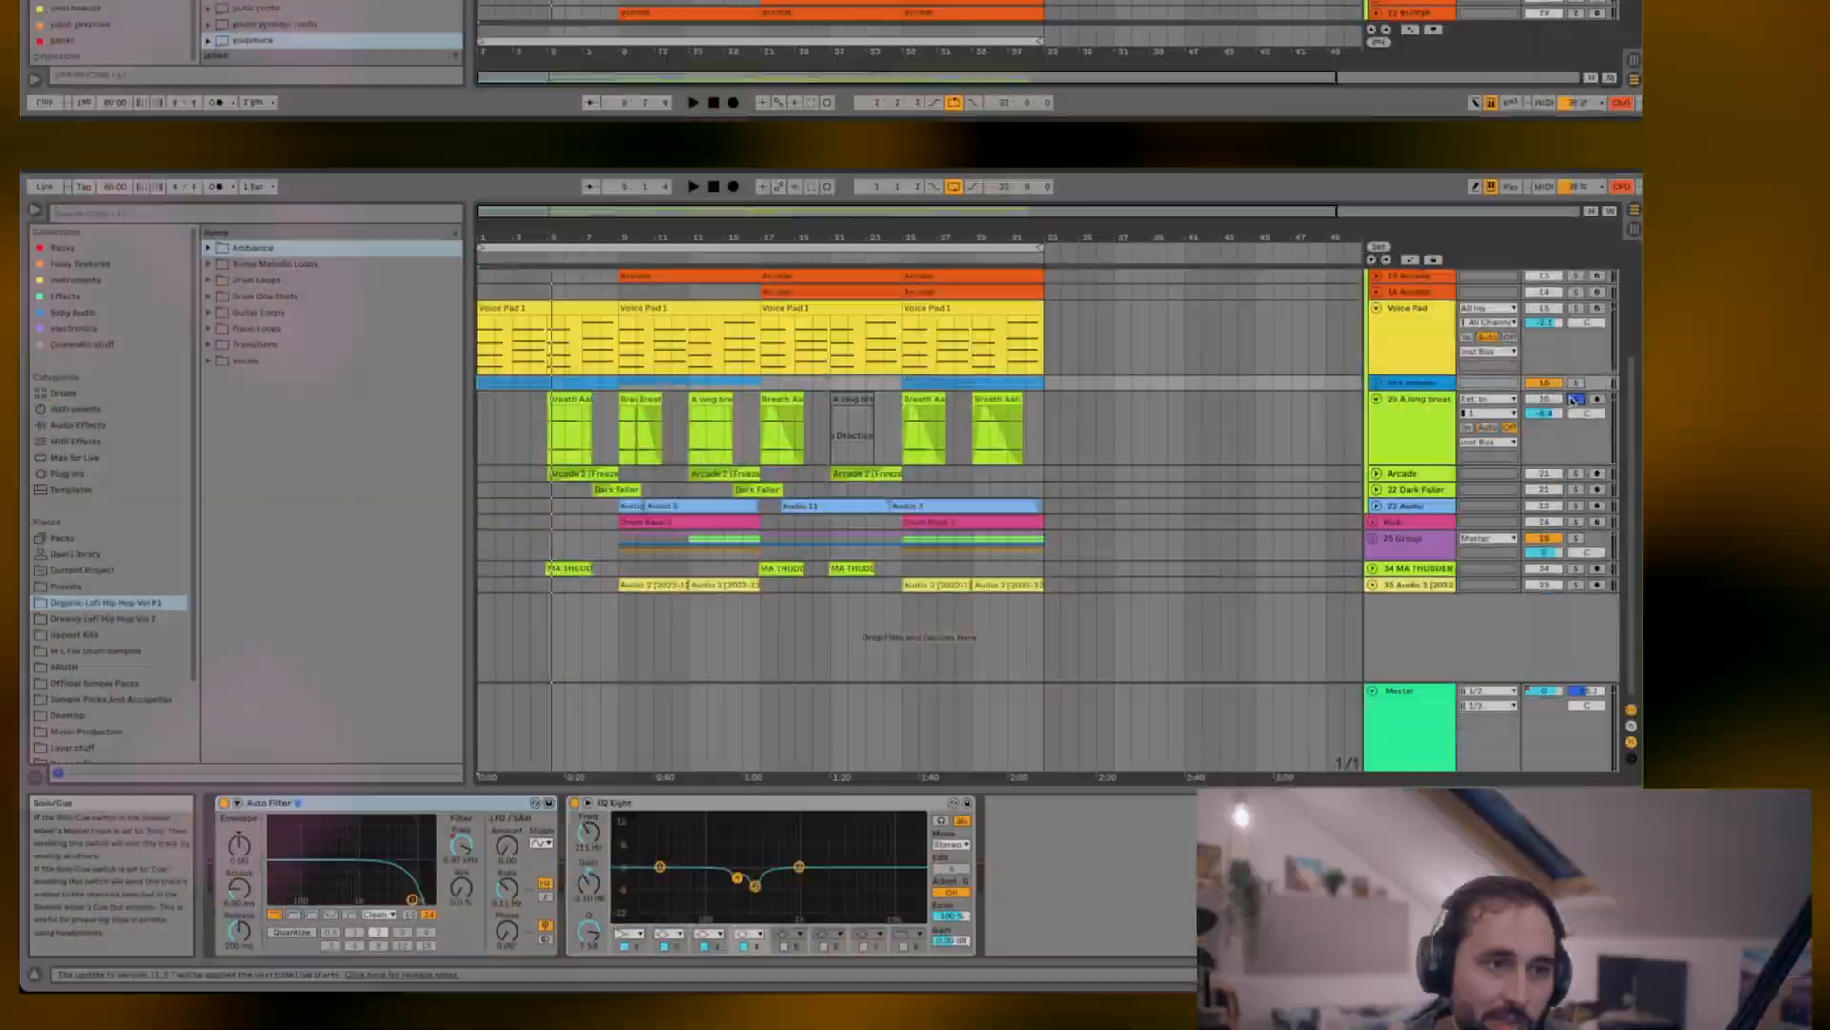
- Play the 20 A long breath track soloed from its first clip at bar 5 and locate the Vocals sample folder
key(space)
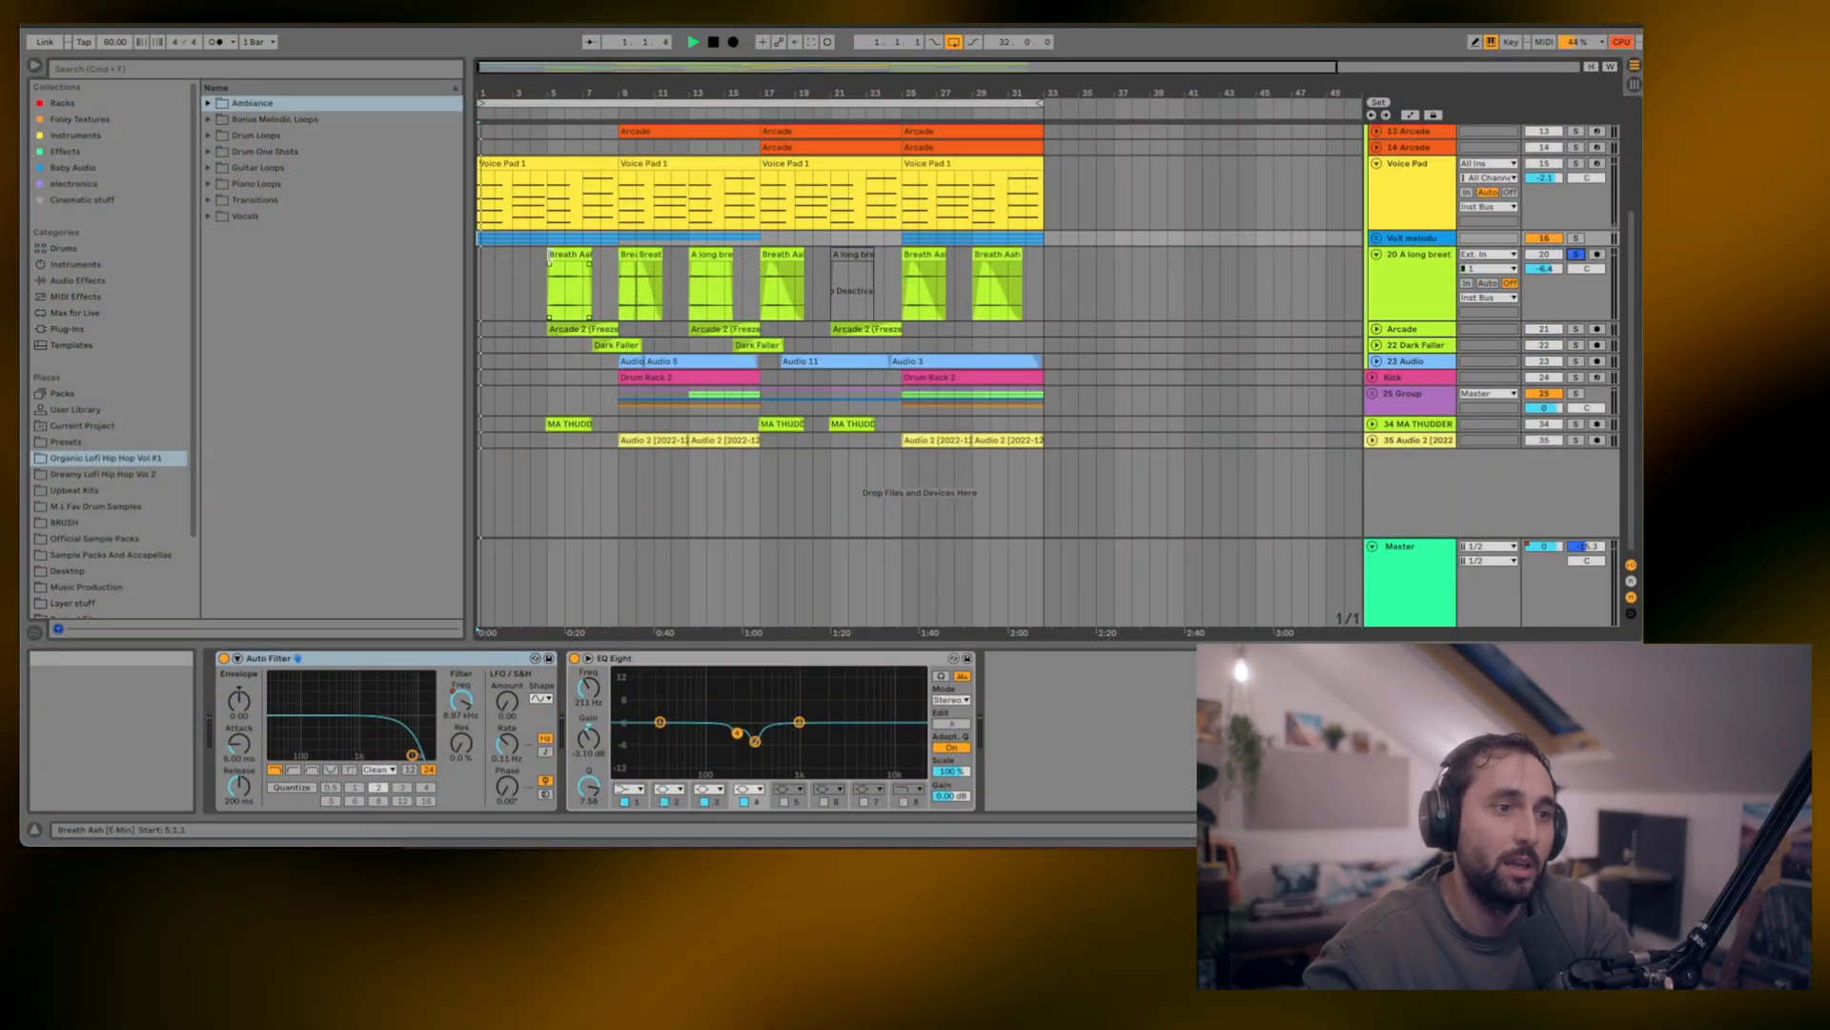
click(605, 240)
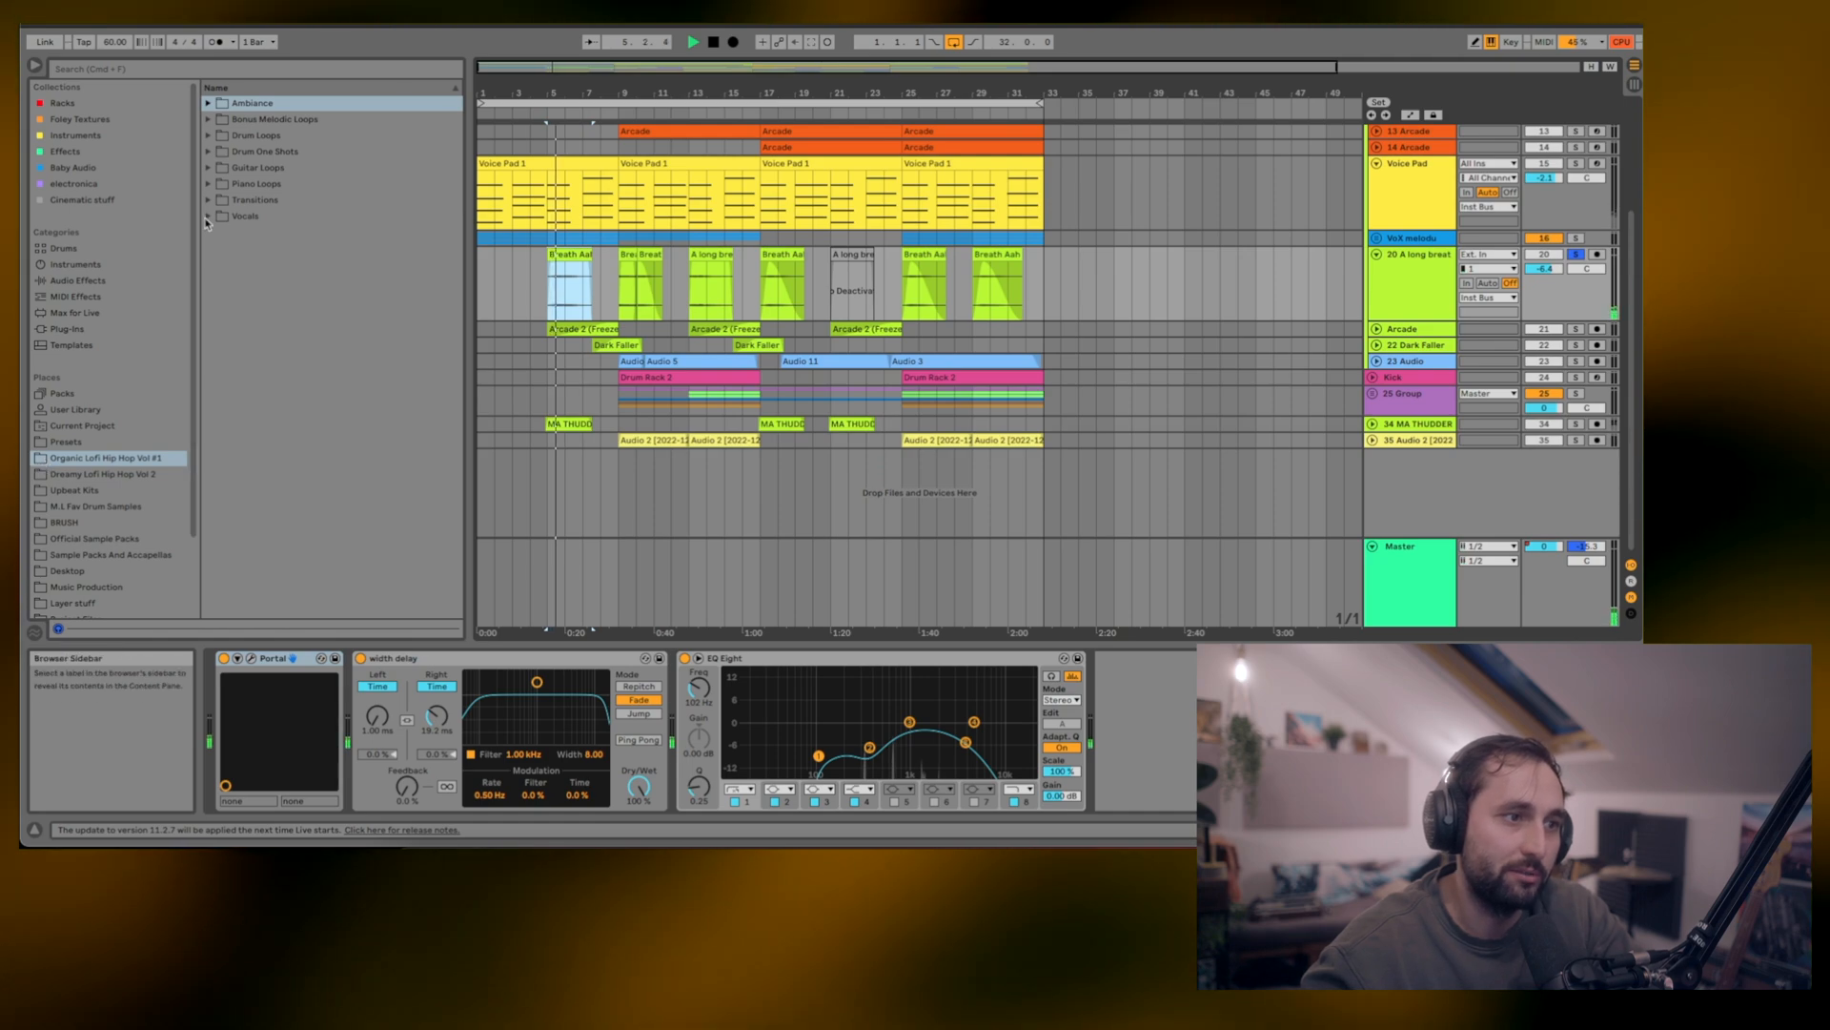
click(207, 217)
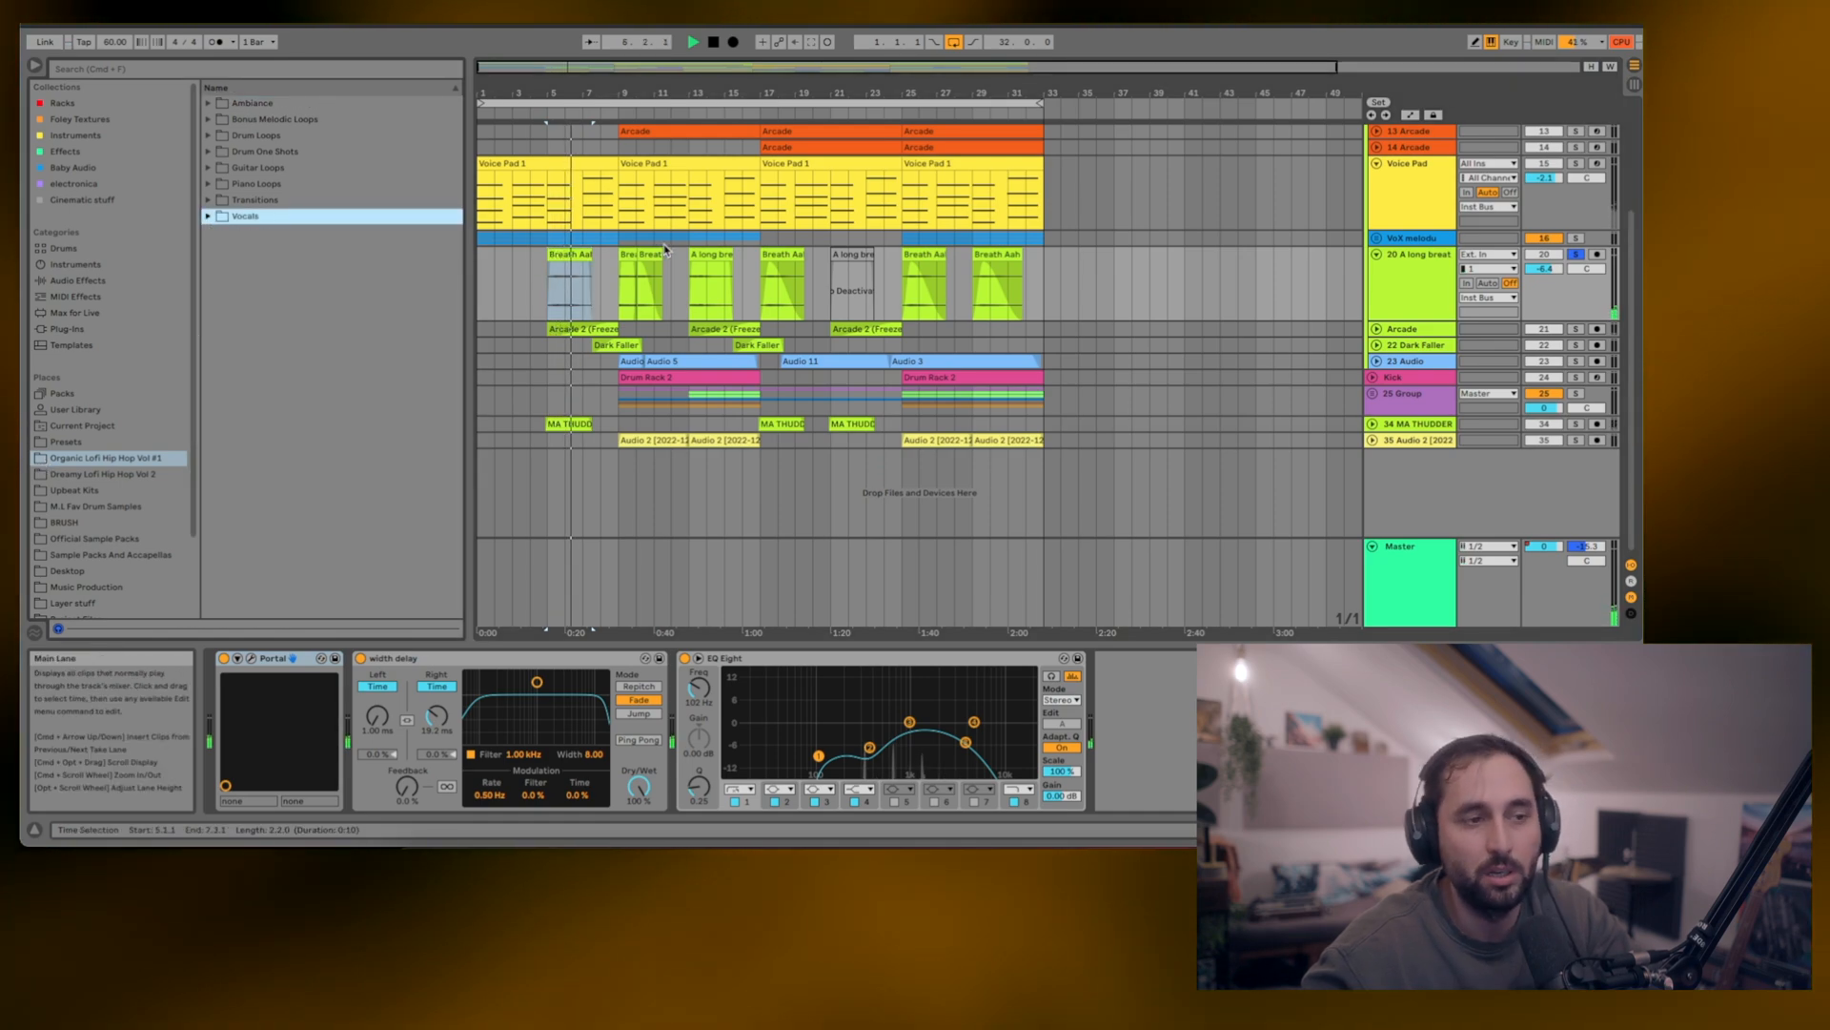
- Examine the Portal effect settings on the 20 A long breath track
click(1405, 287)
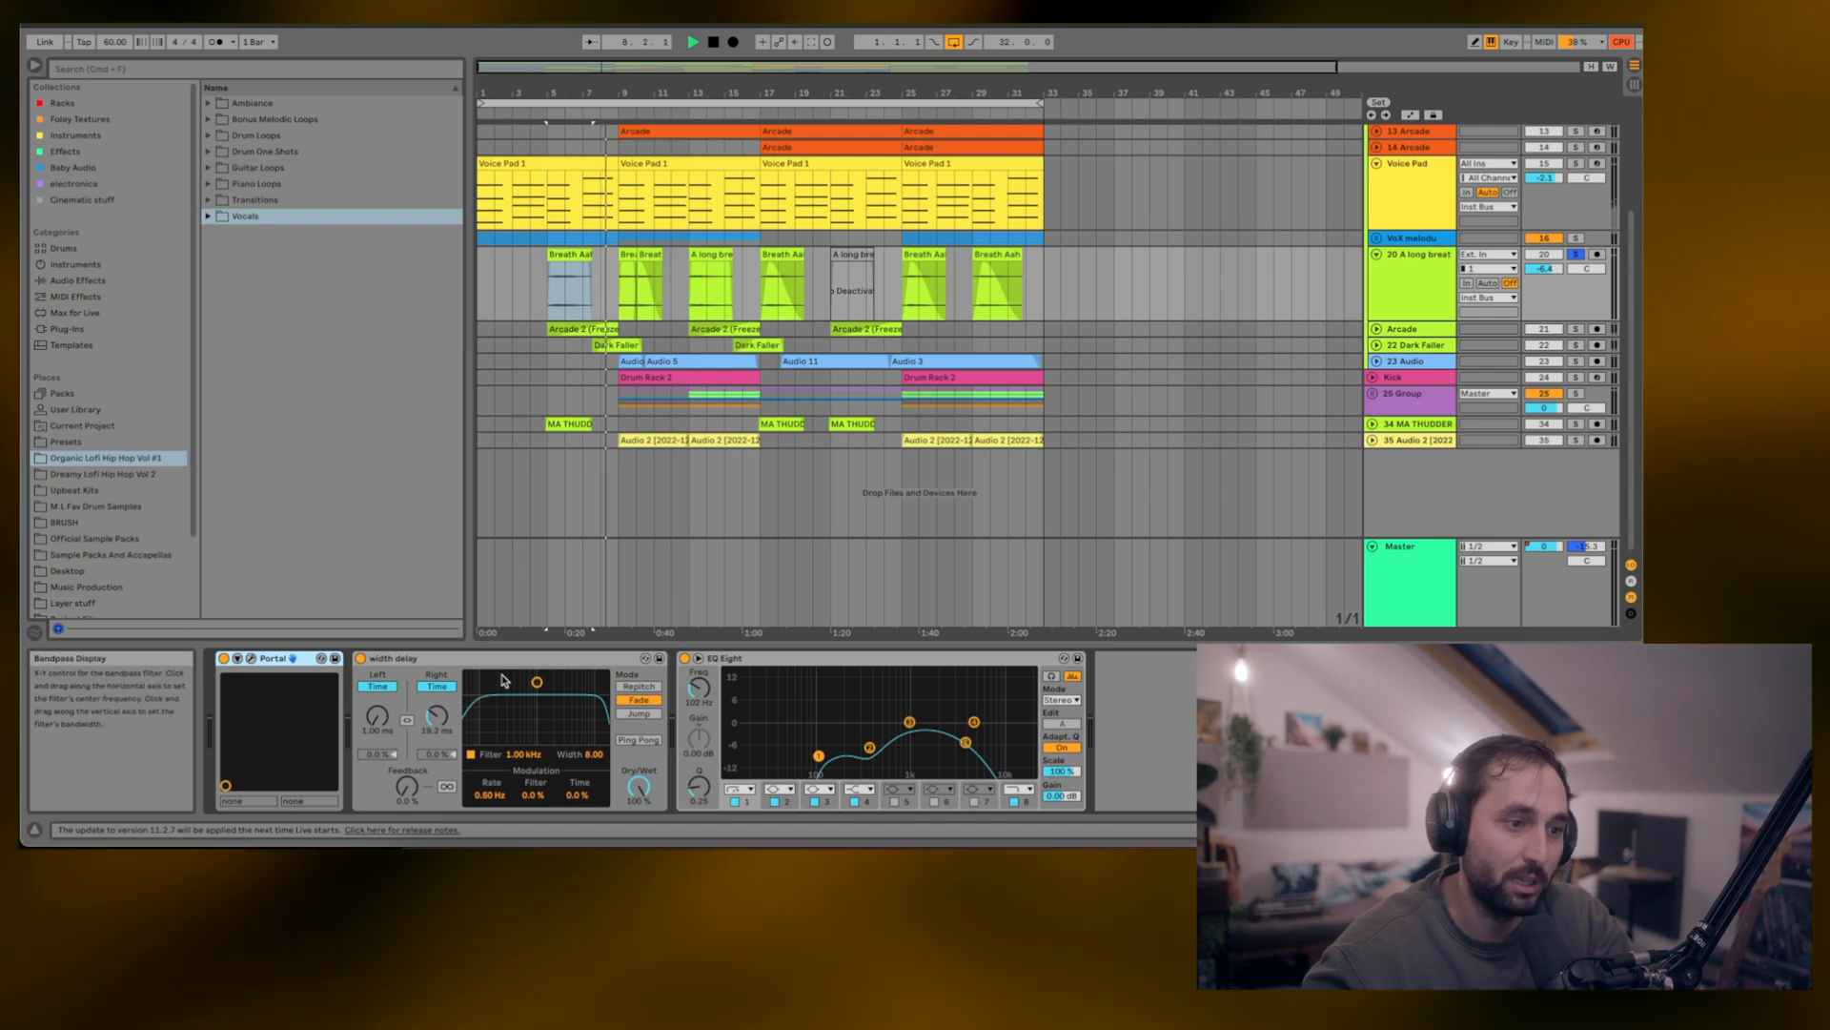
click(252, 659)
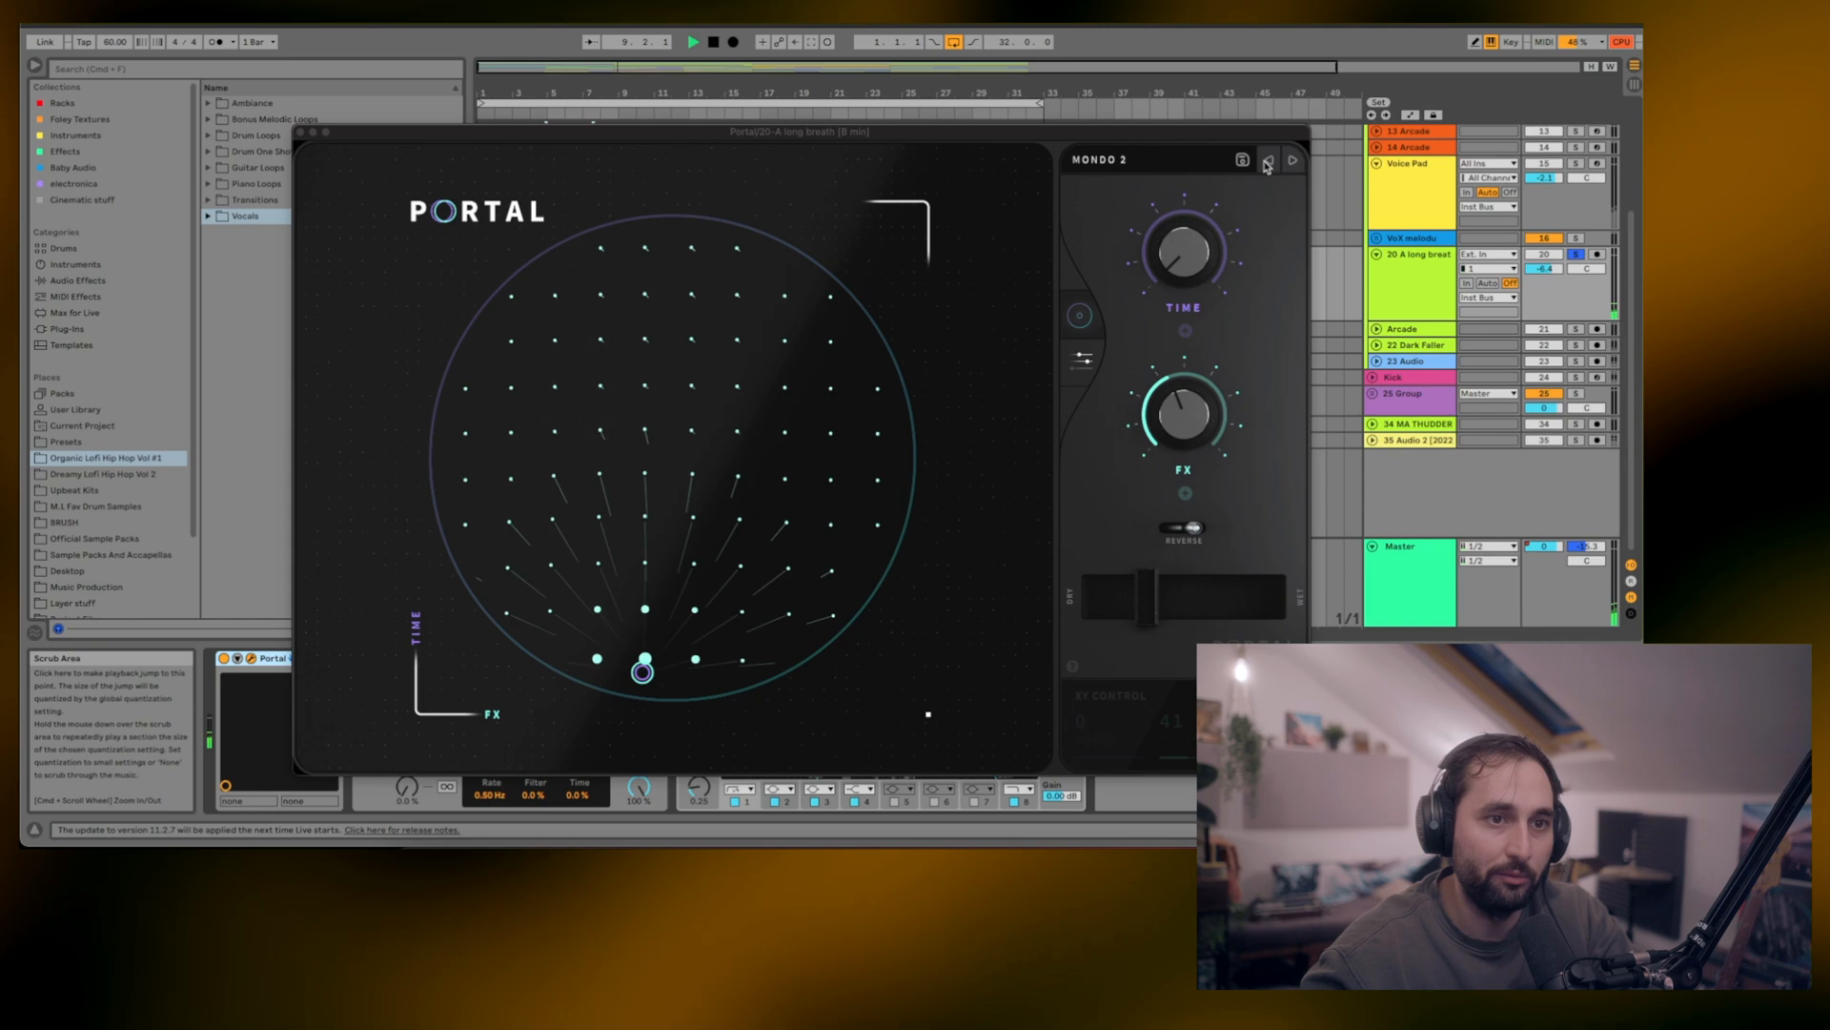
click(300, 134)
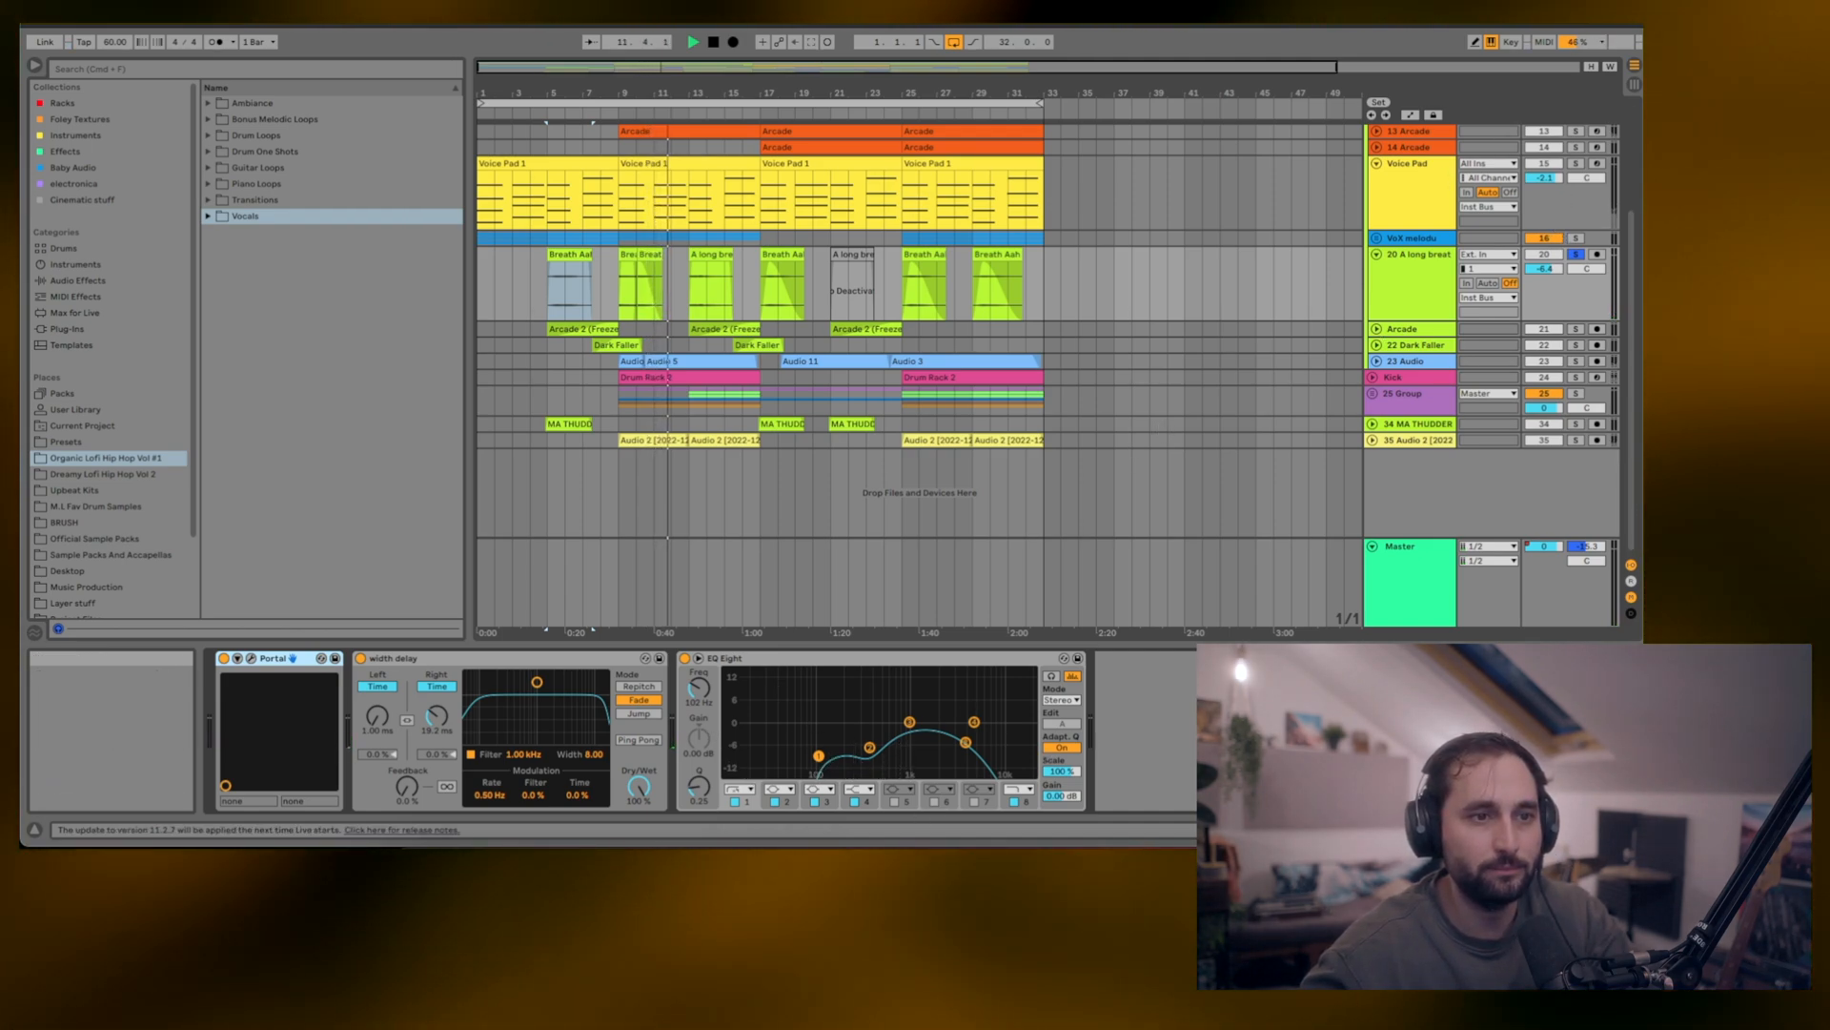
- Play the Arcade track below the breath track soloed from bar 5, unfold it, and compare it with the full mix
click(606, 330)
click(605, 330)
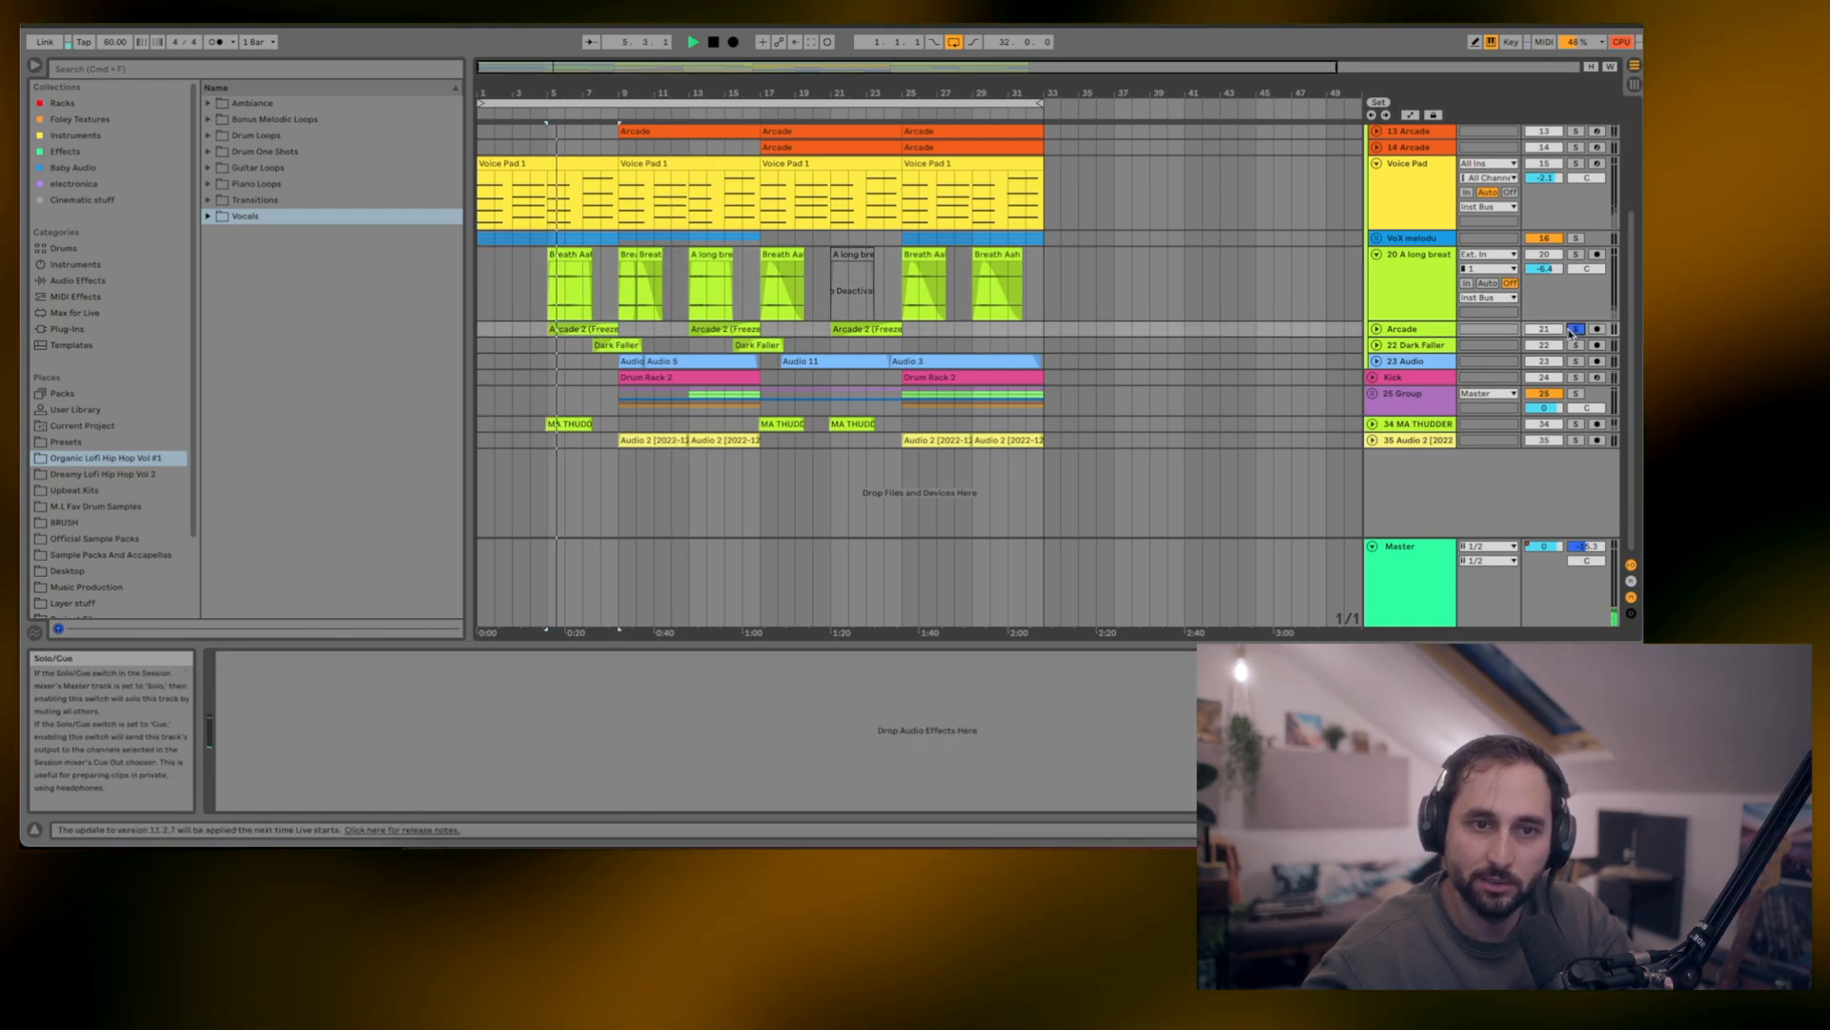
click(1376, 328)
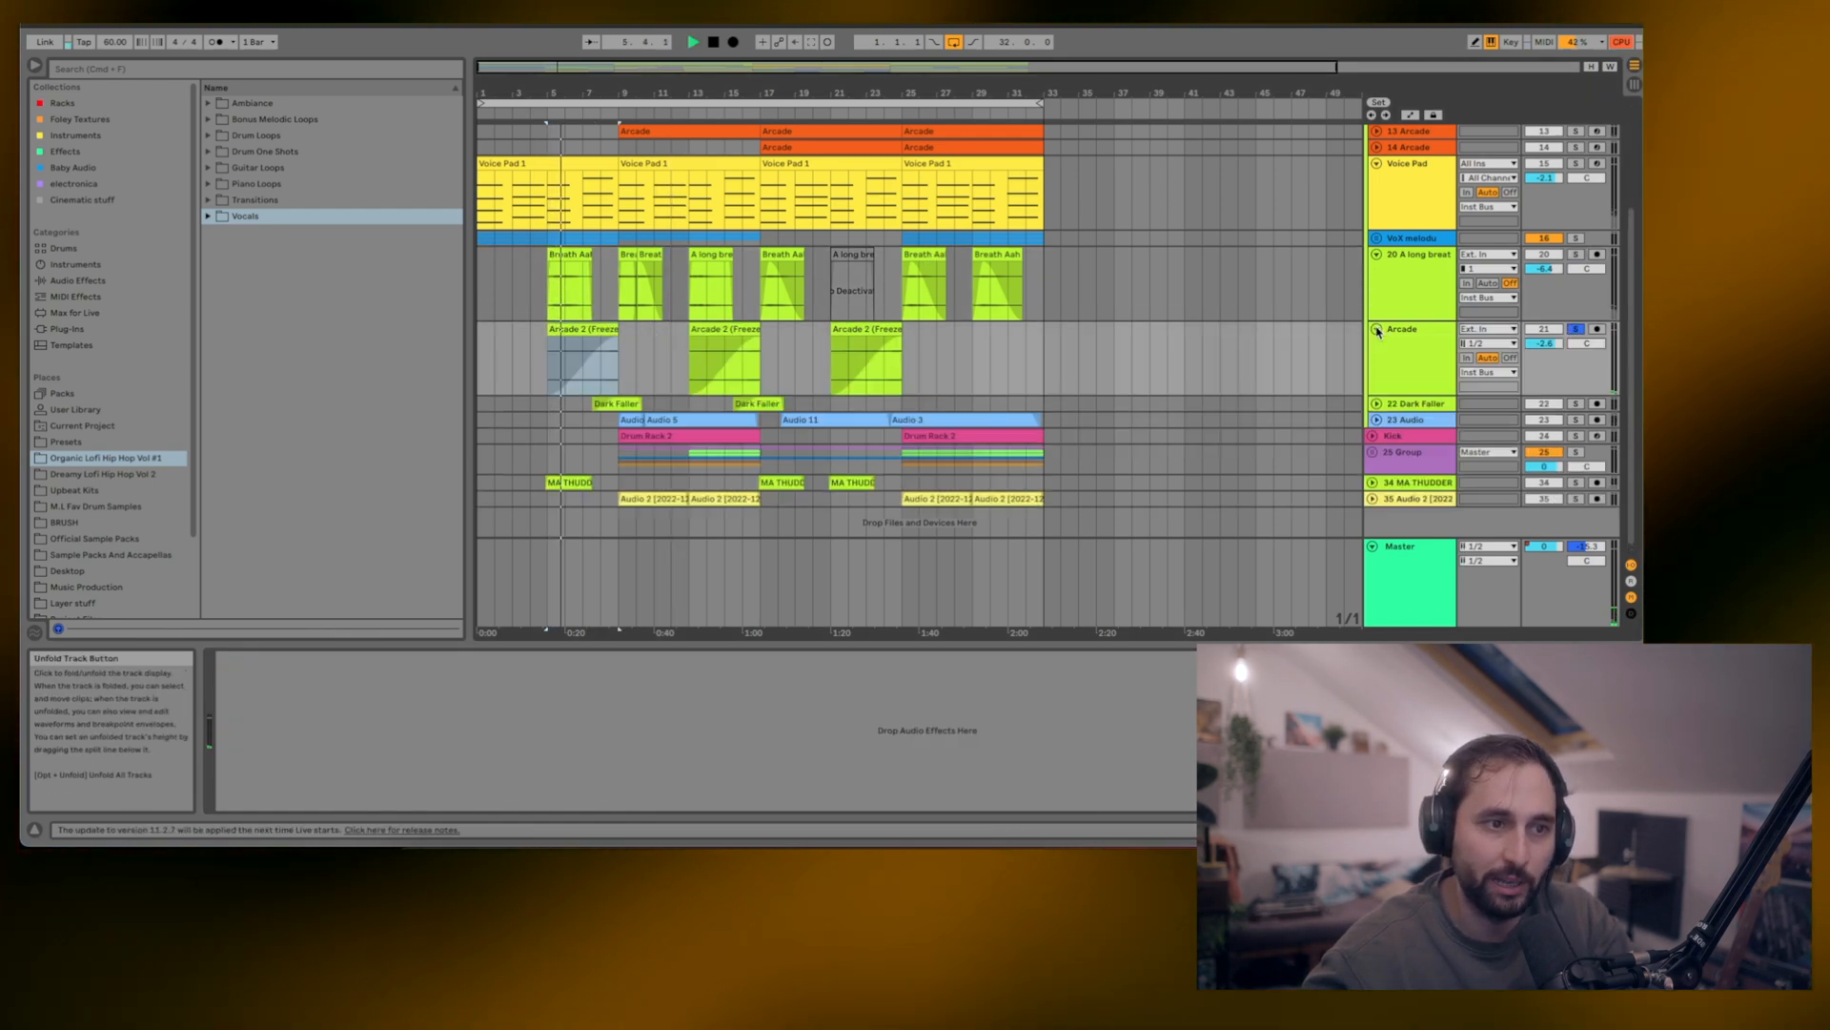
click(596, 367)
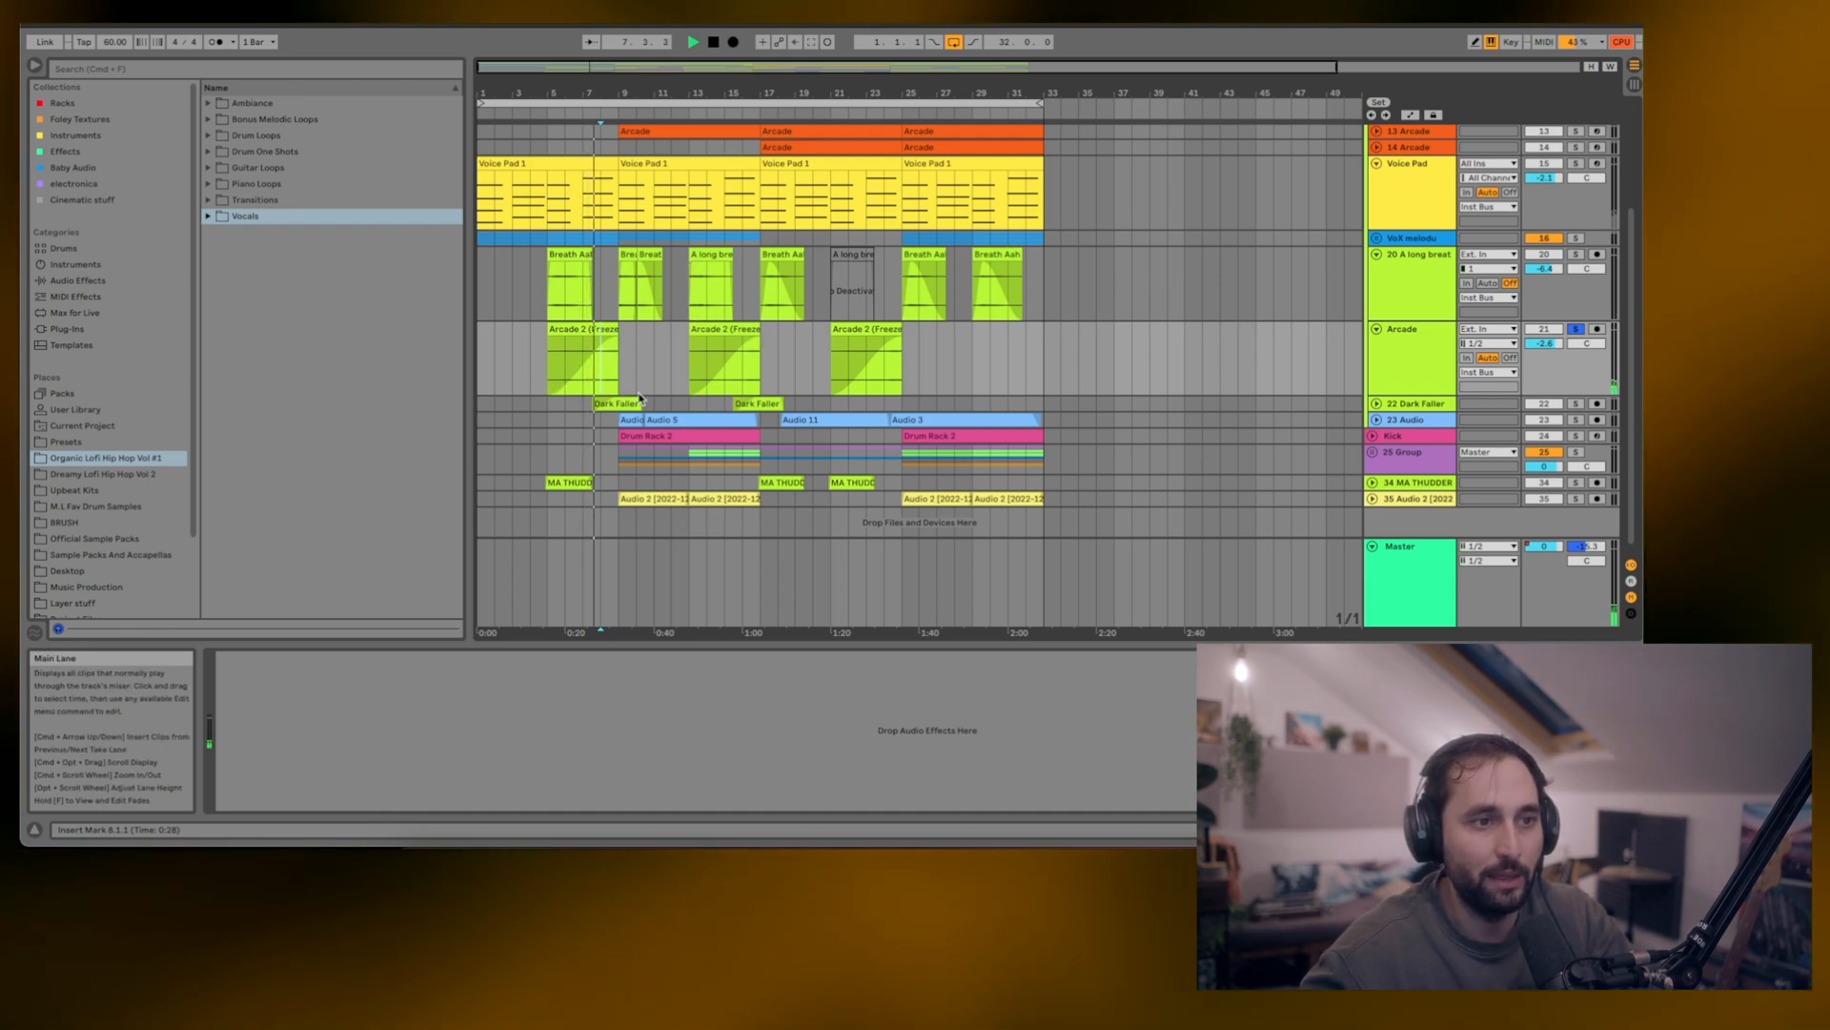
click(1575, 329)
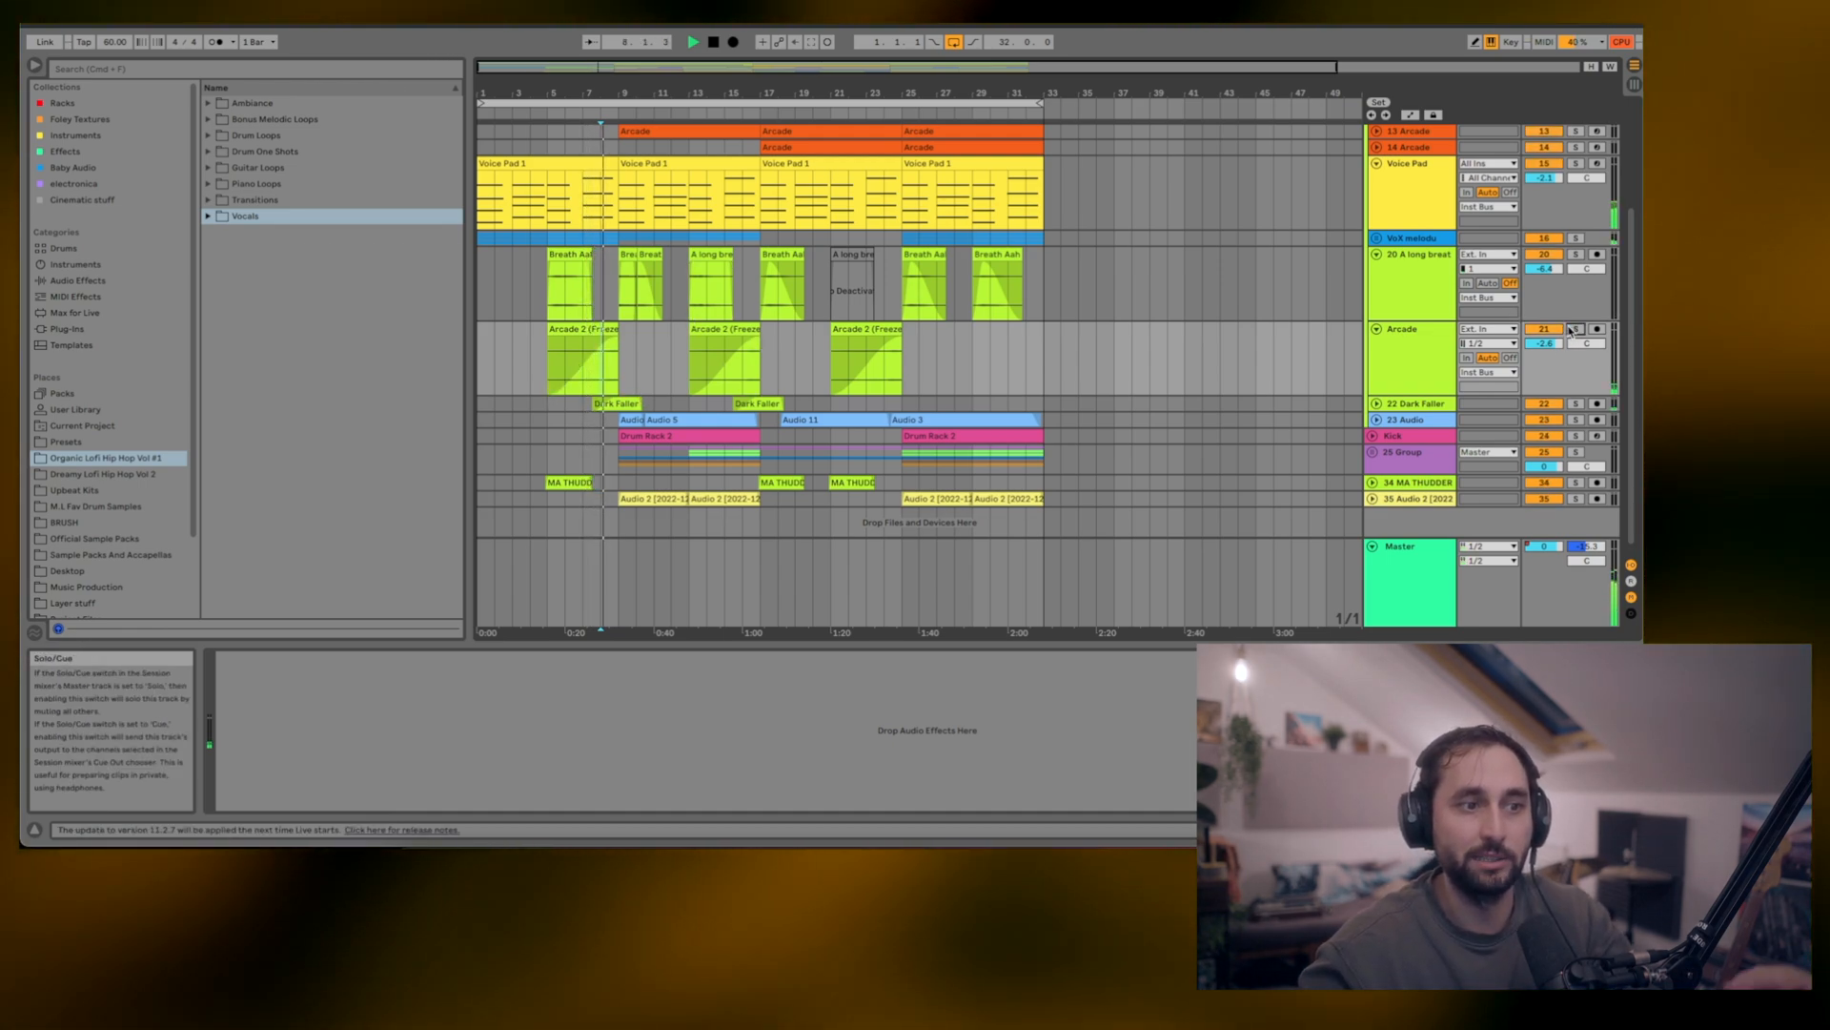
click(1575, 329)
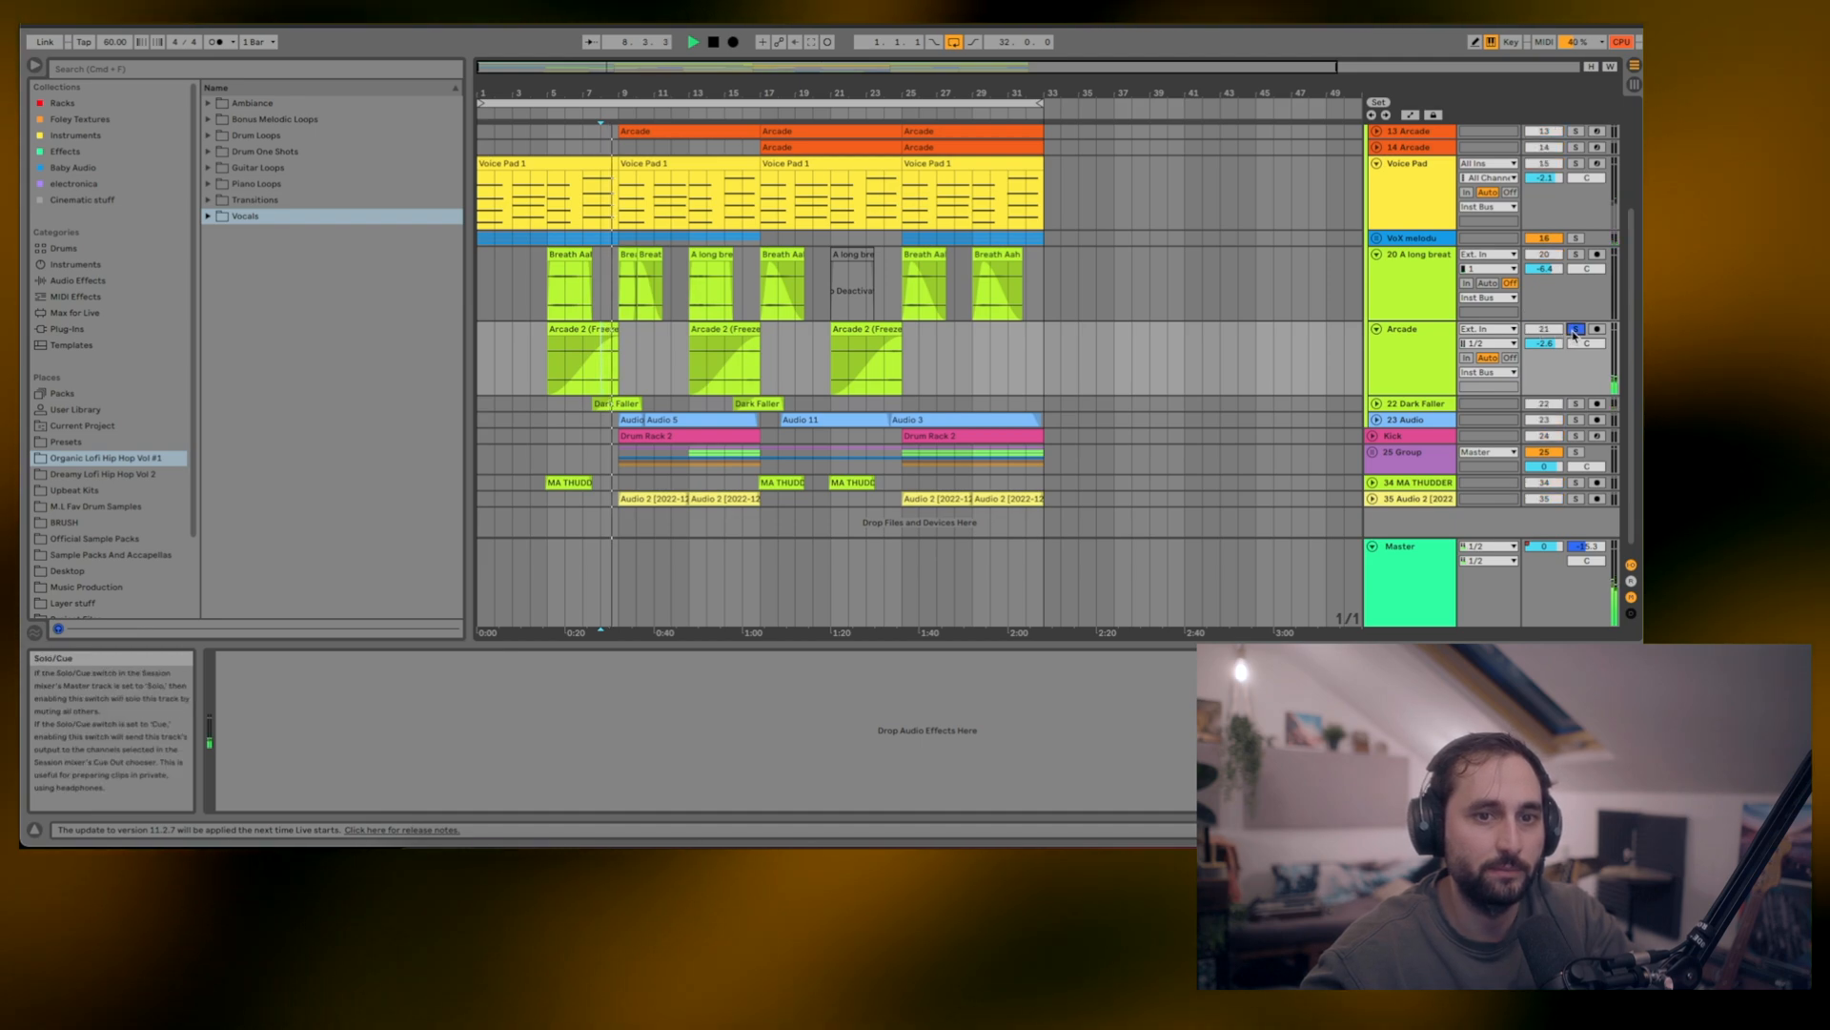
- End the Arcade solo, play the 22 Dark Faller track soloed, and locate Dark Faller.wav in the Transitions sample folder
click(1575, 329)
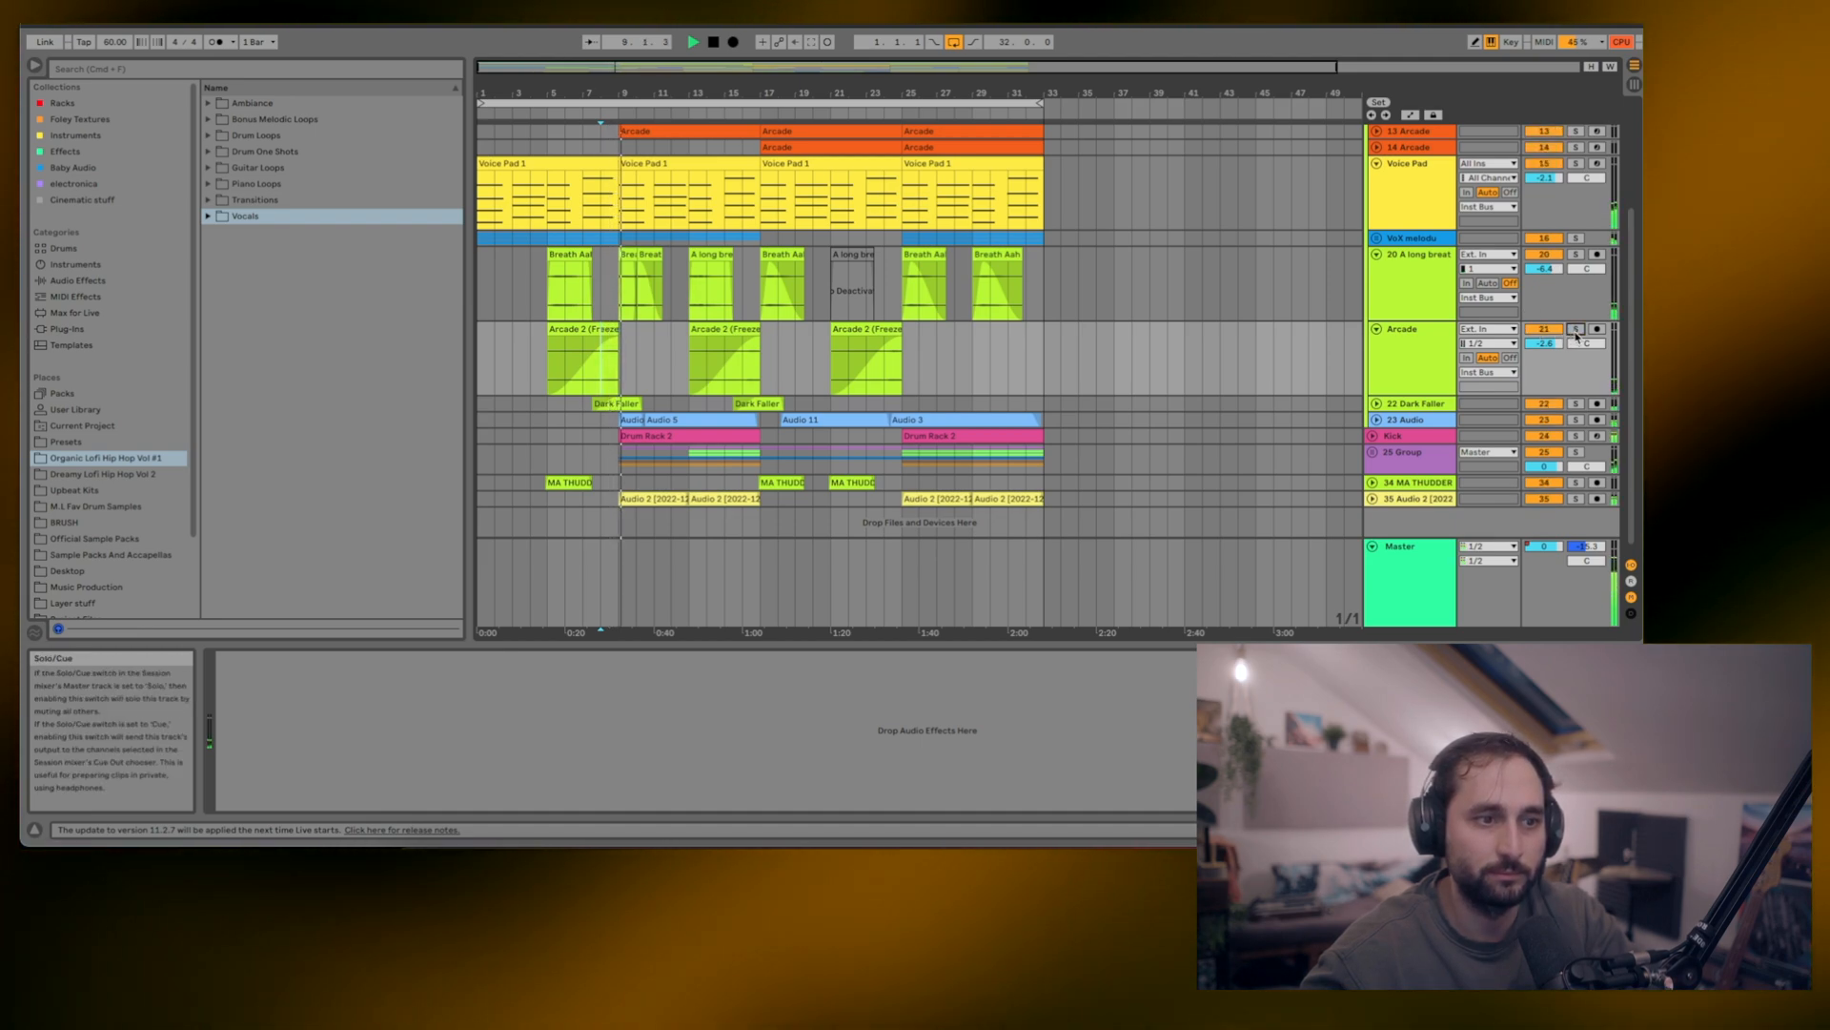
key(space)
key(space)
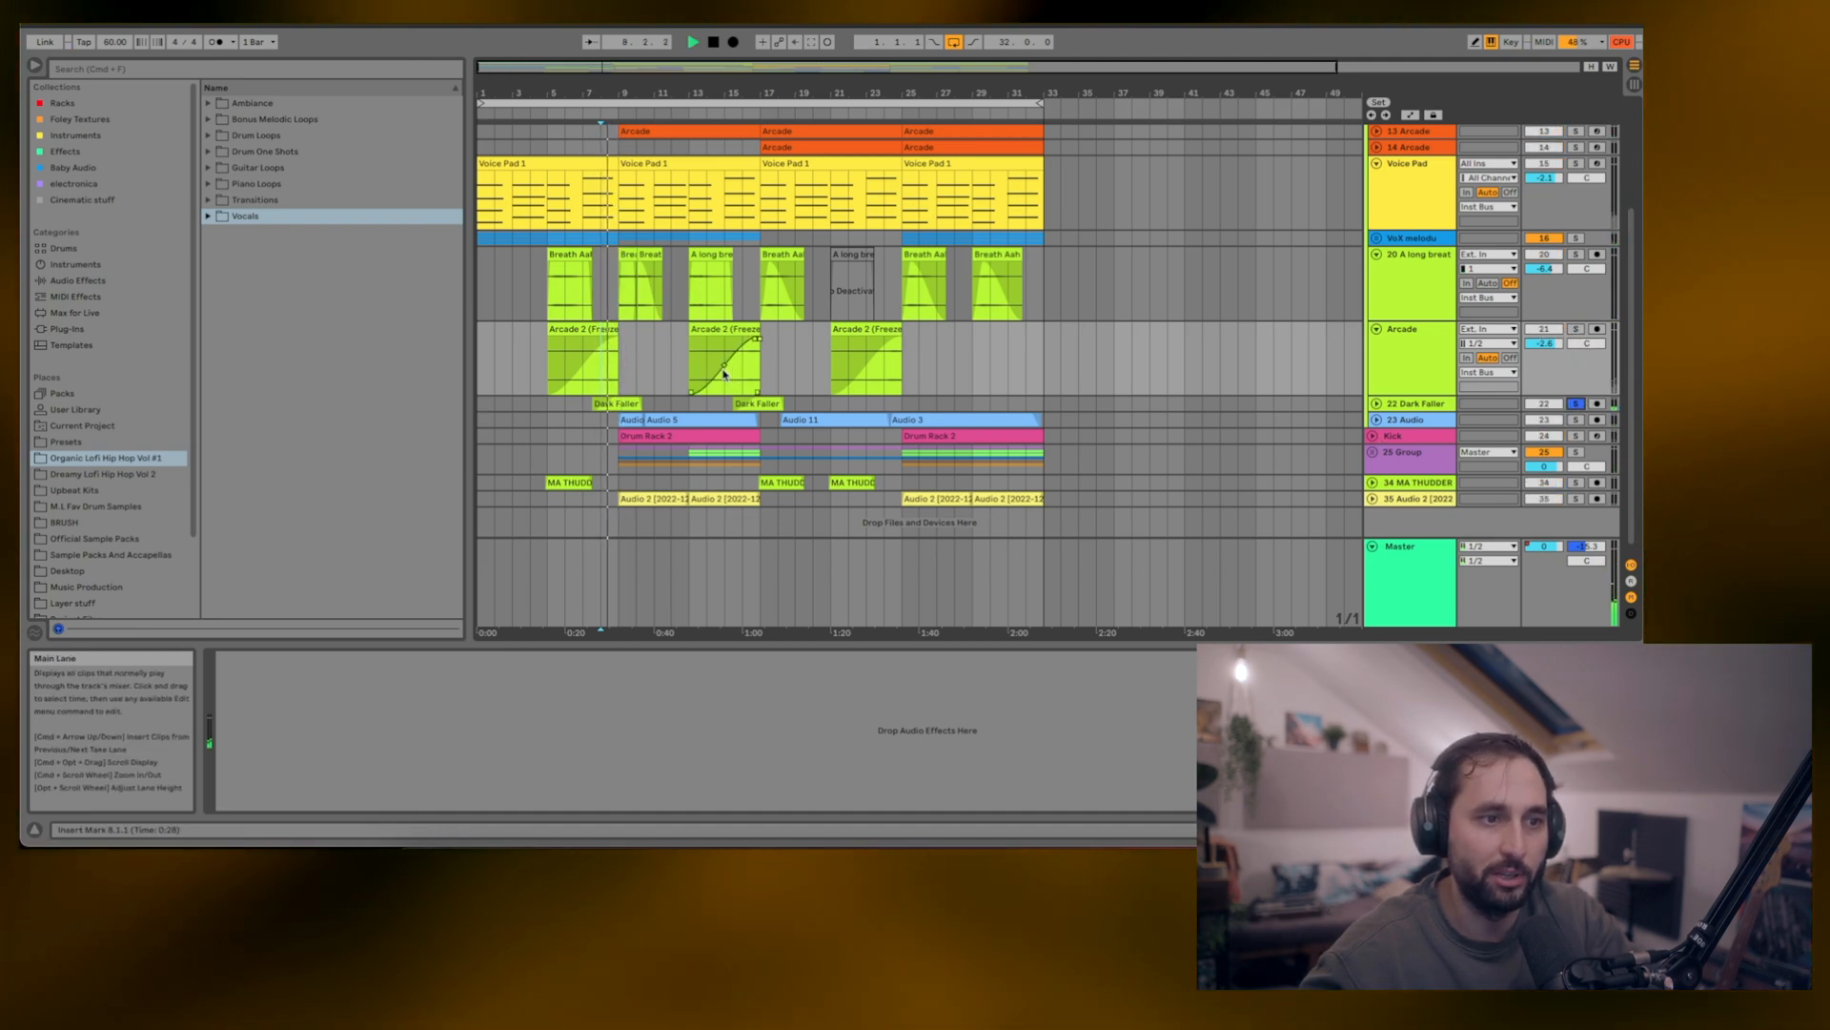
click(631, 398)
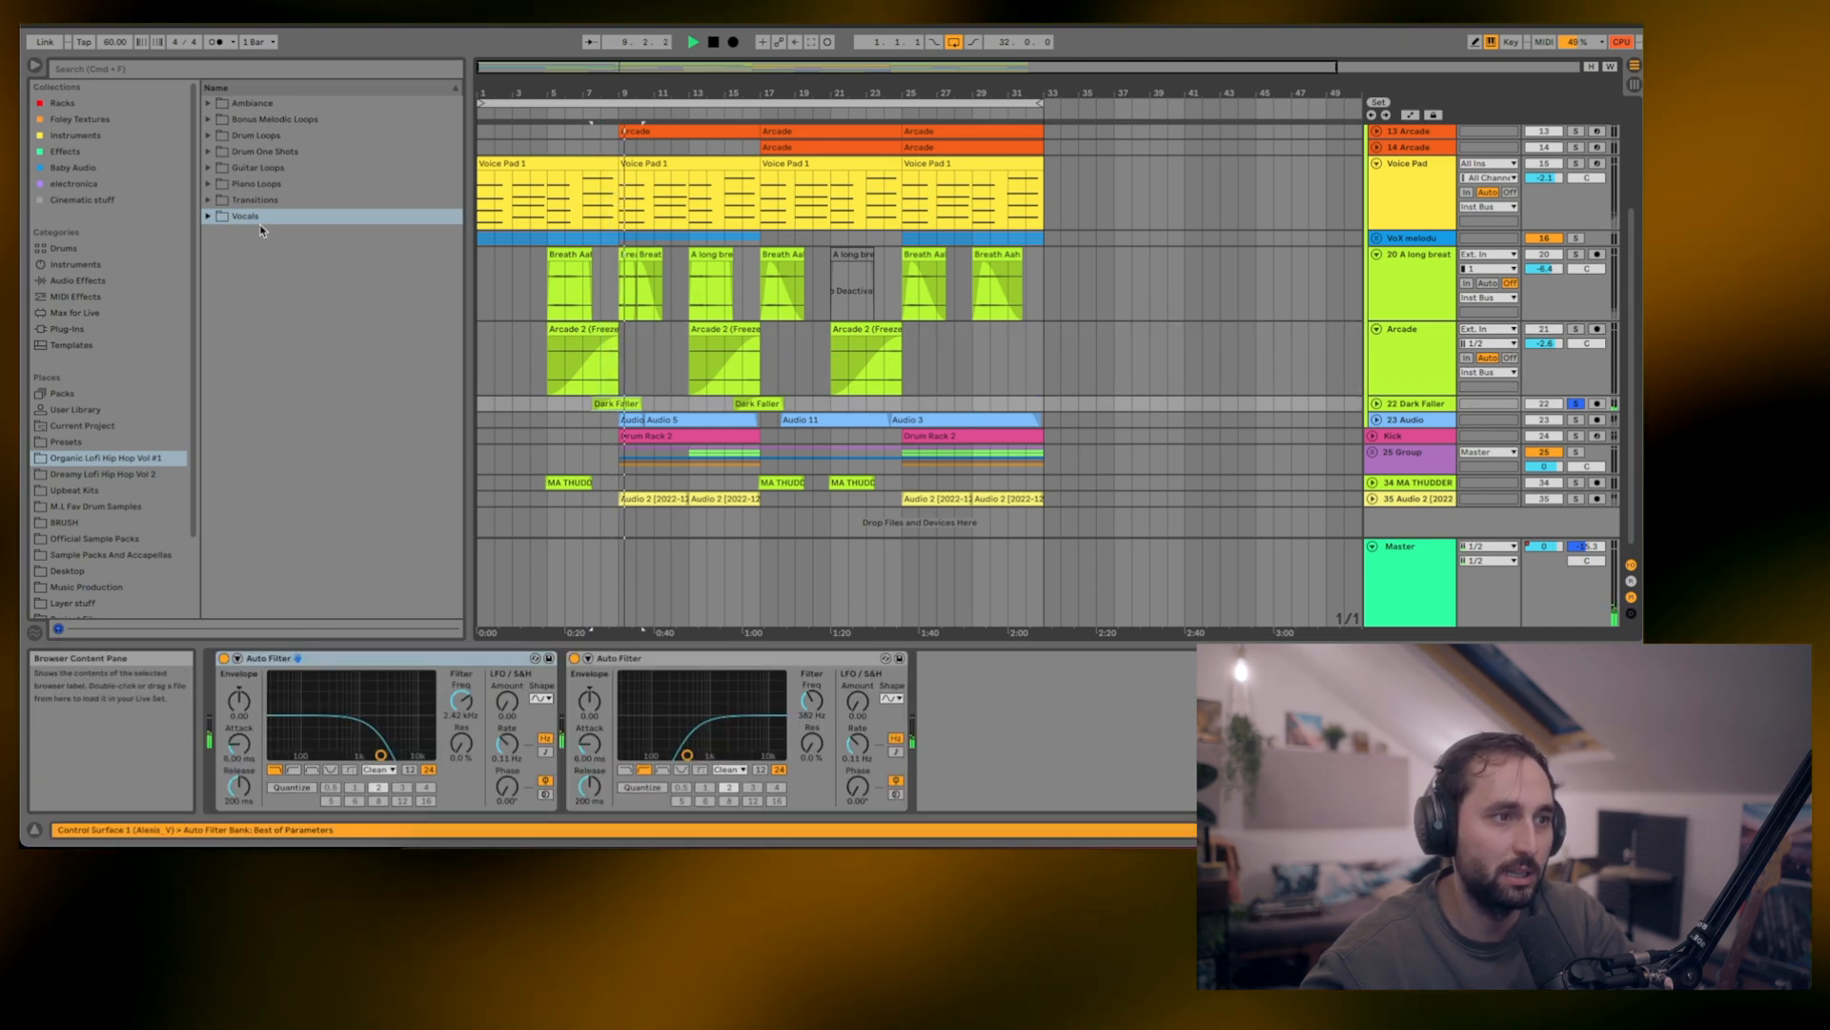
click(209, 200)
click(273, 250)
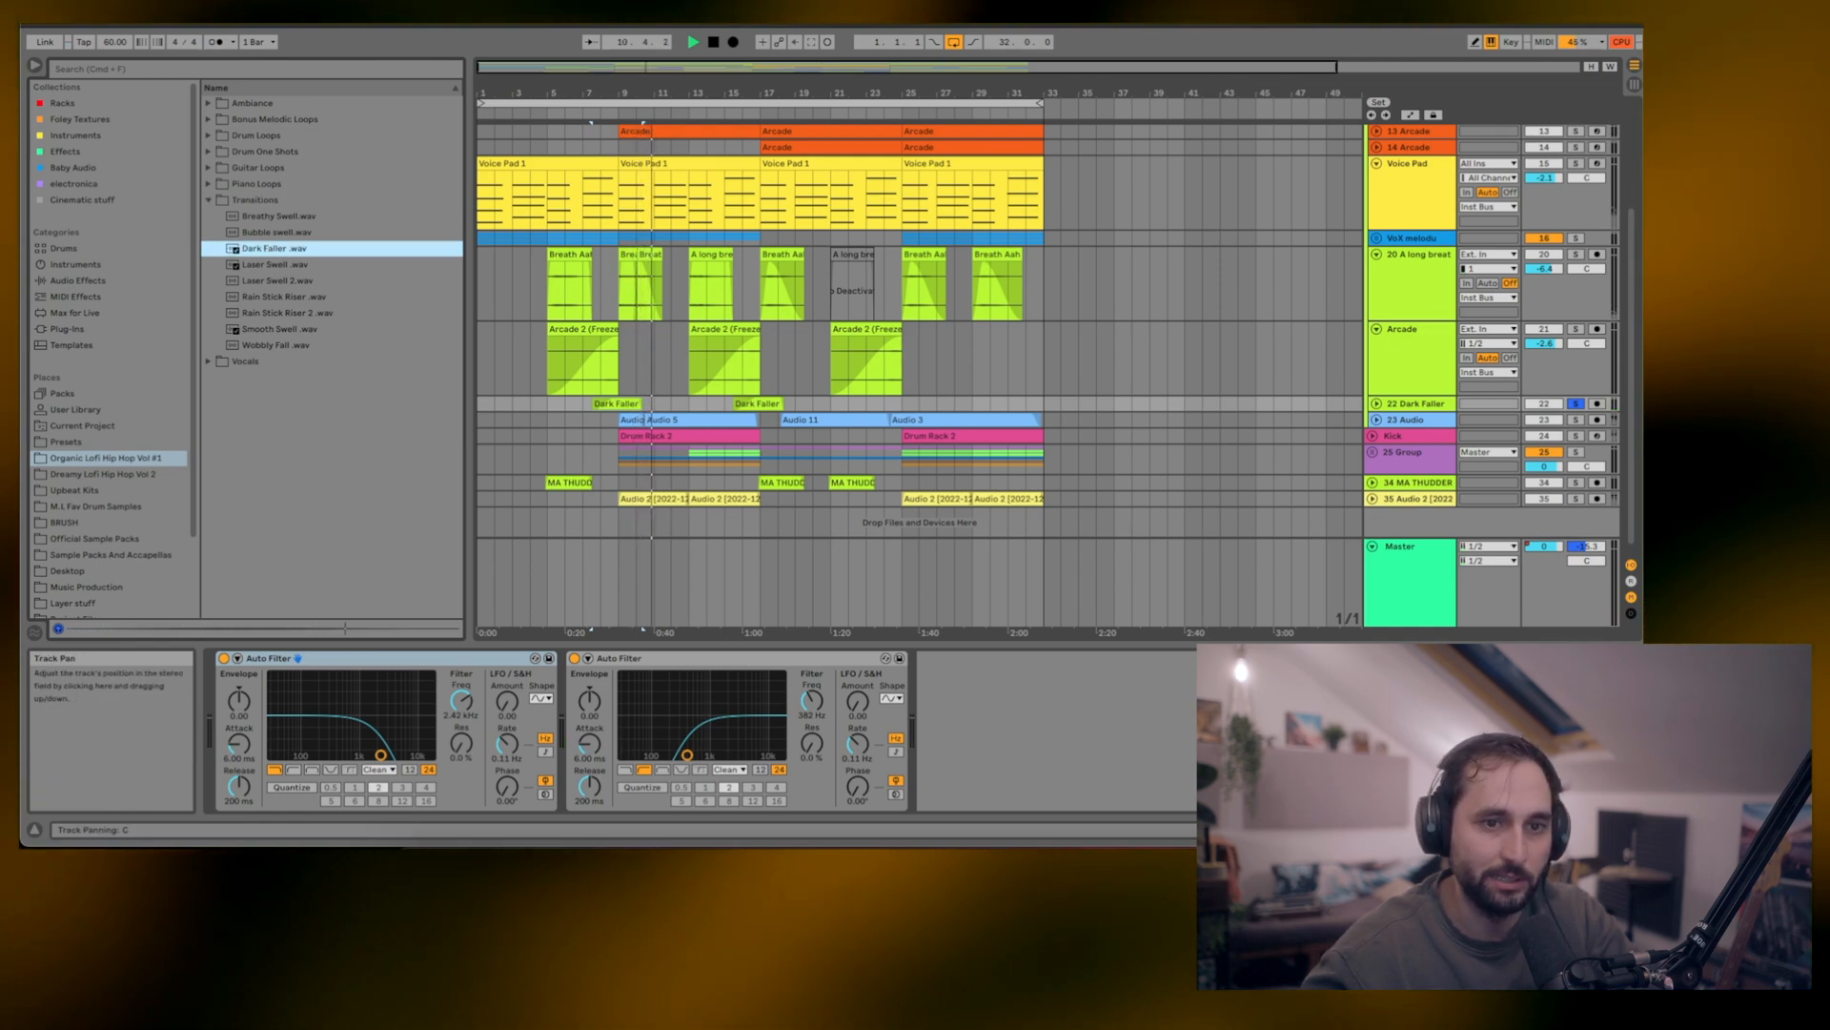
- Play the 23 Audio track soloed, examine its effects and Auto Filter on/off automation, and listen from the Audio 11 clip
click(1576, 419)
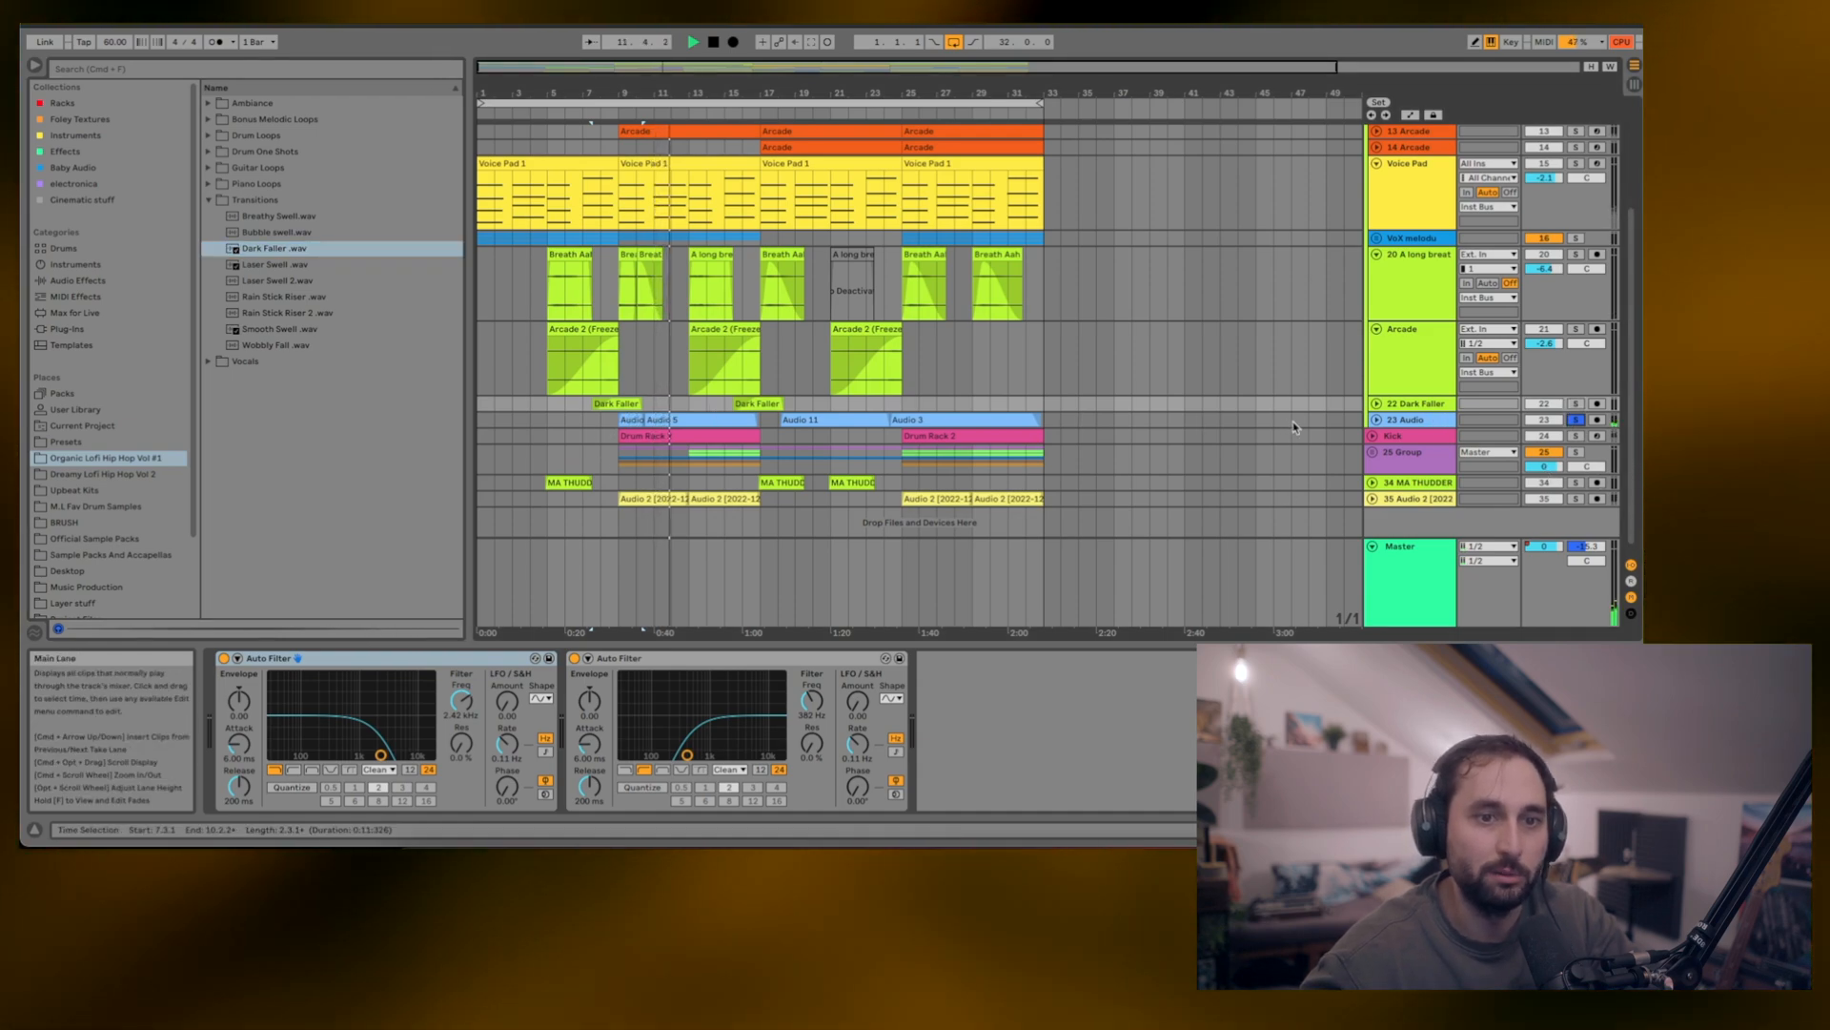
click(1376, 419)
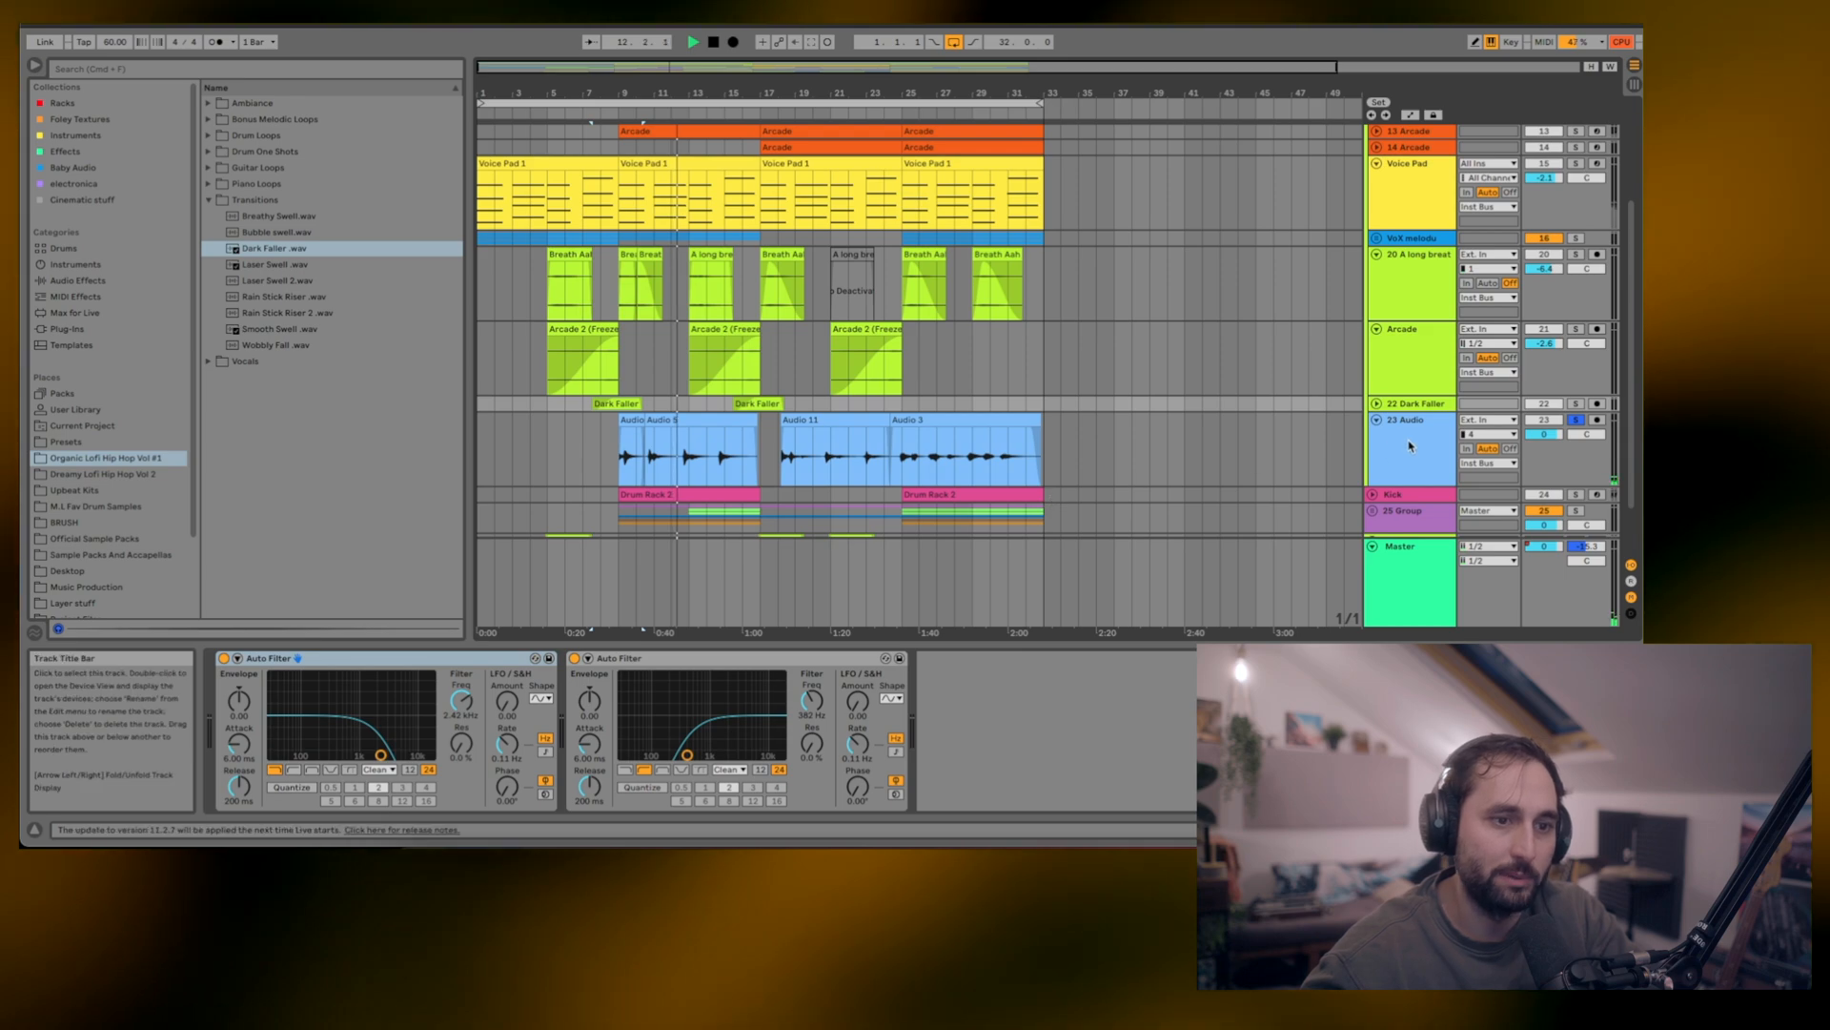
click(1351, 455)
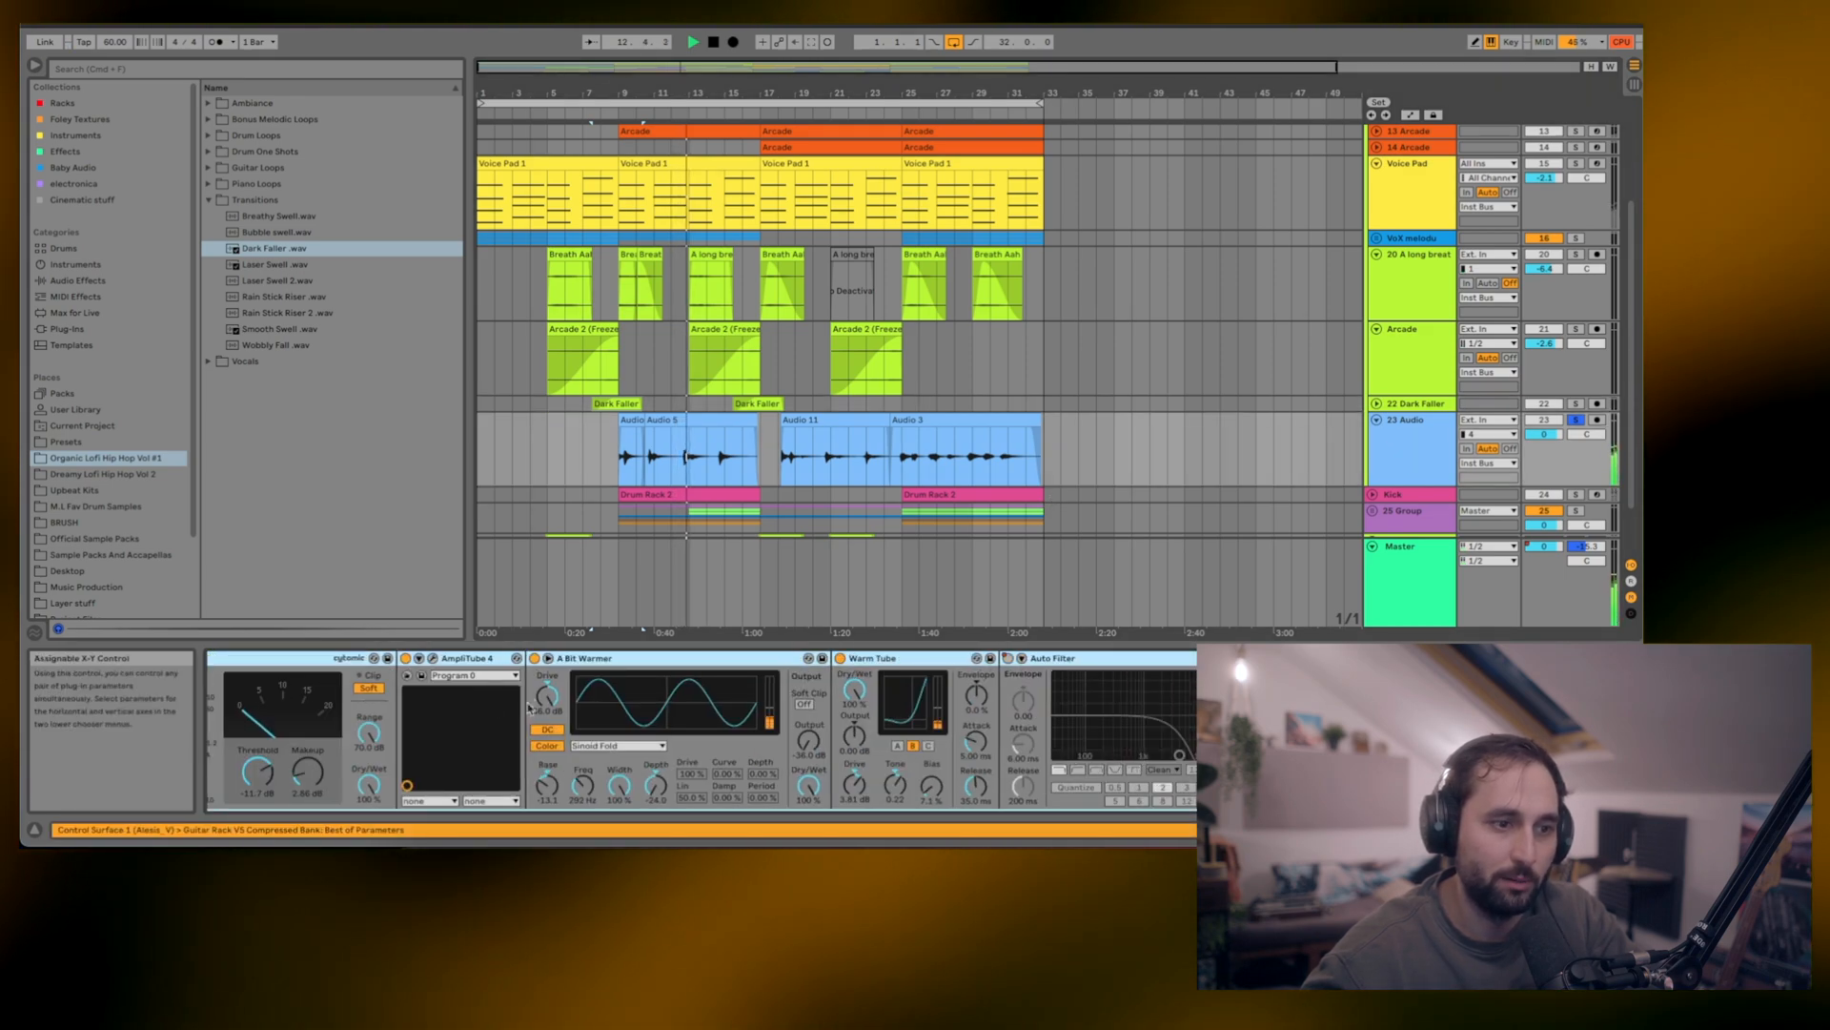
right_click(1003, 675)
click(1049, 368)
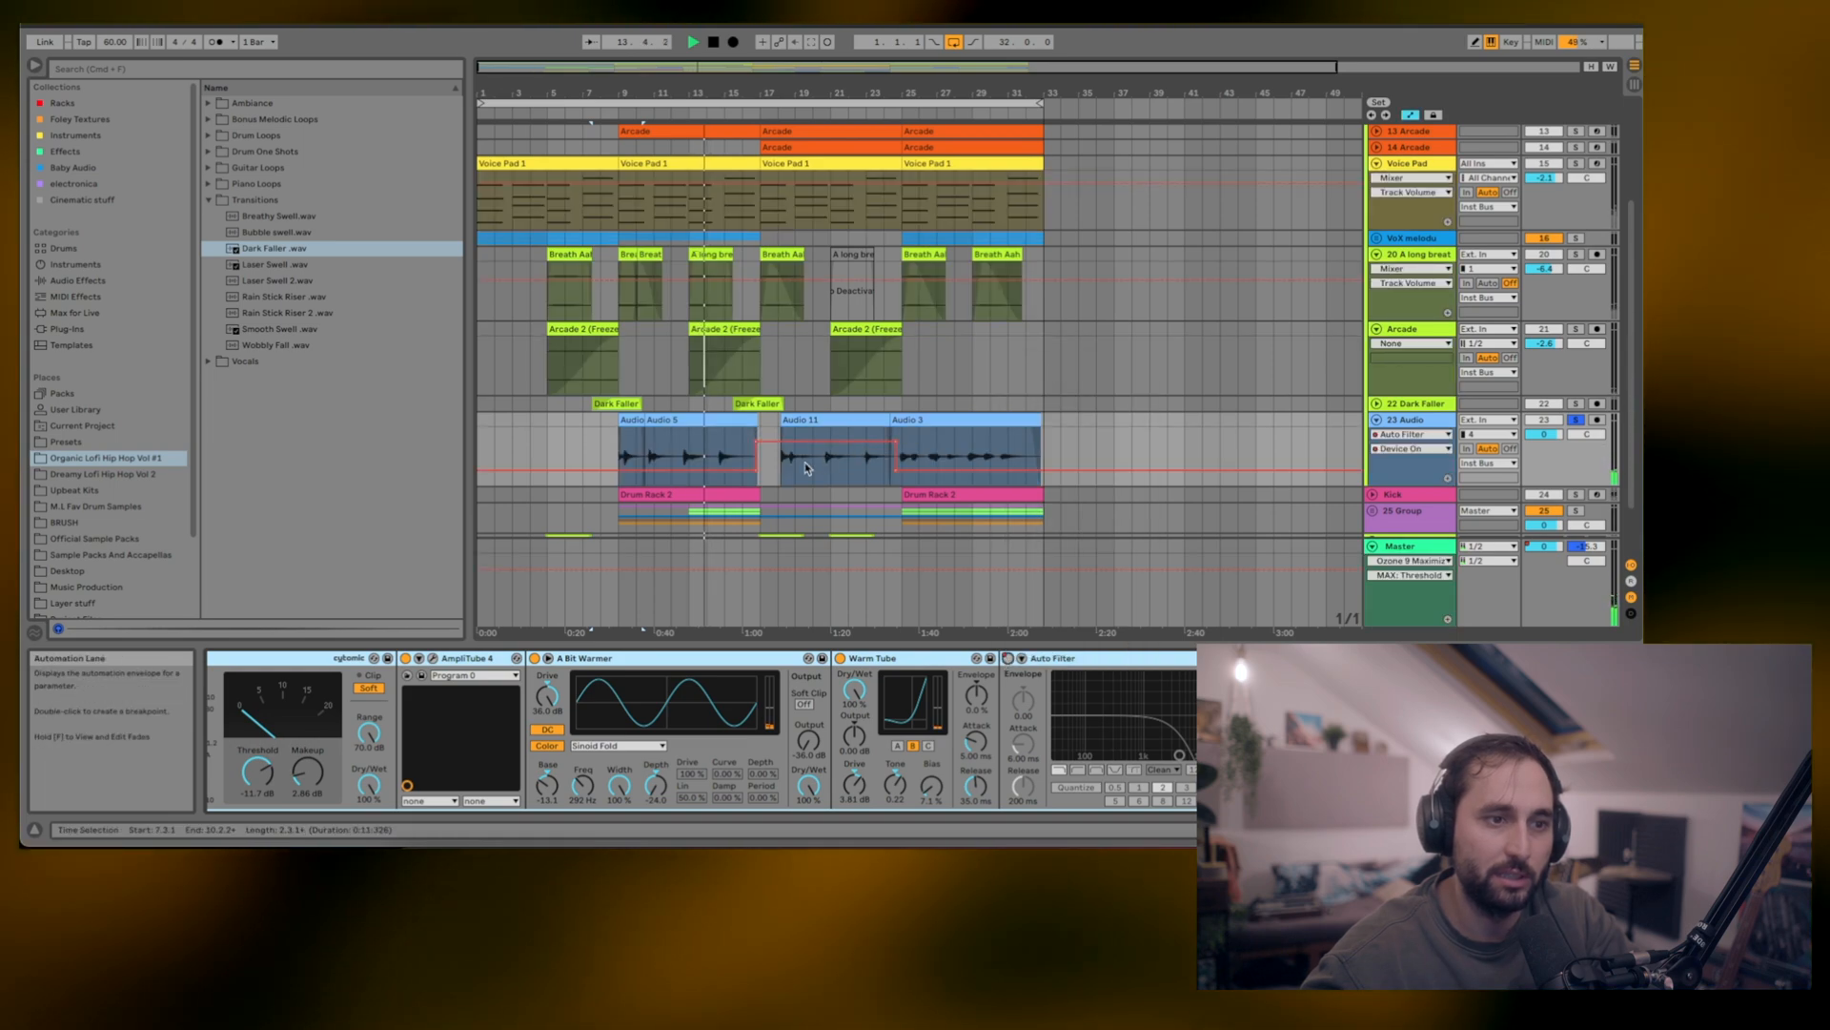
click(783, 464)
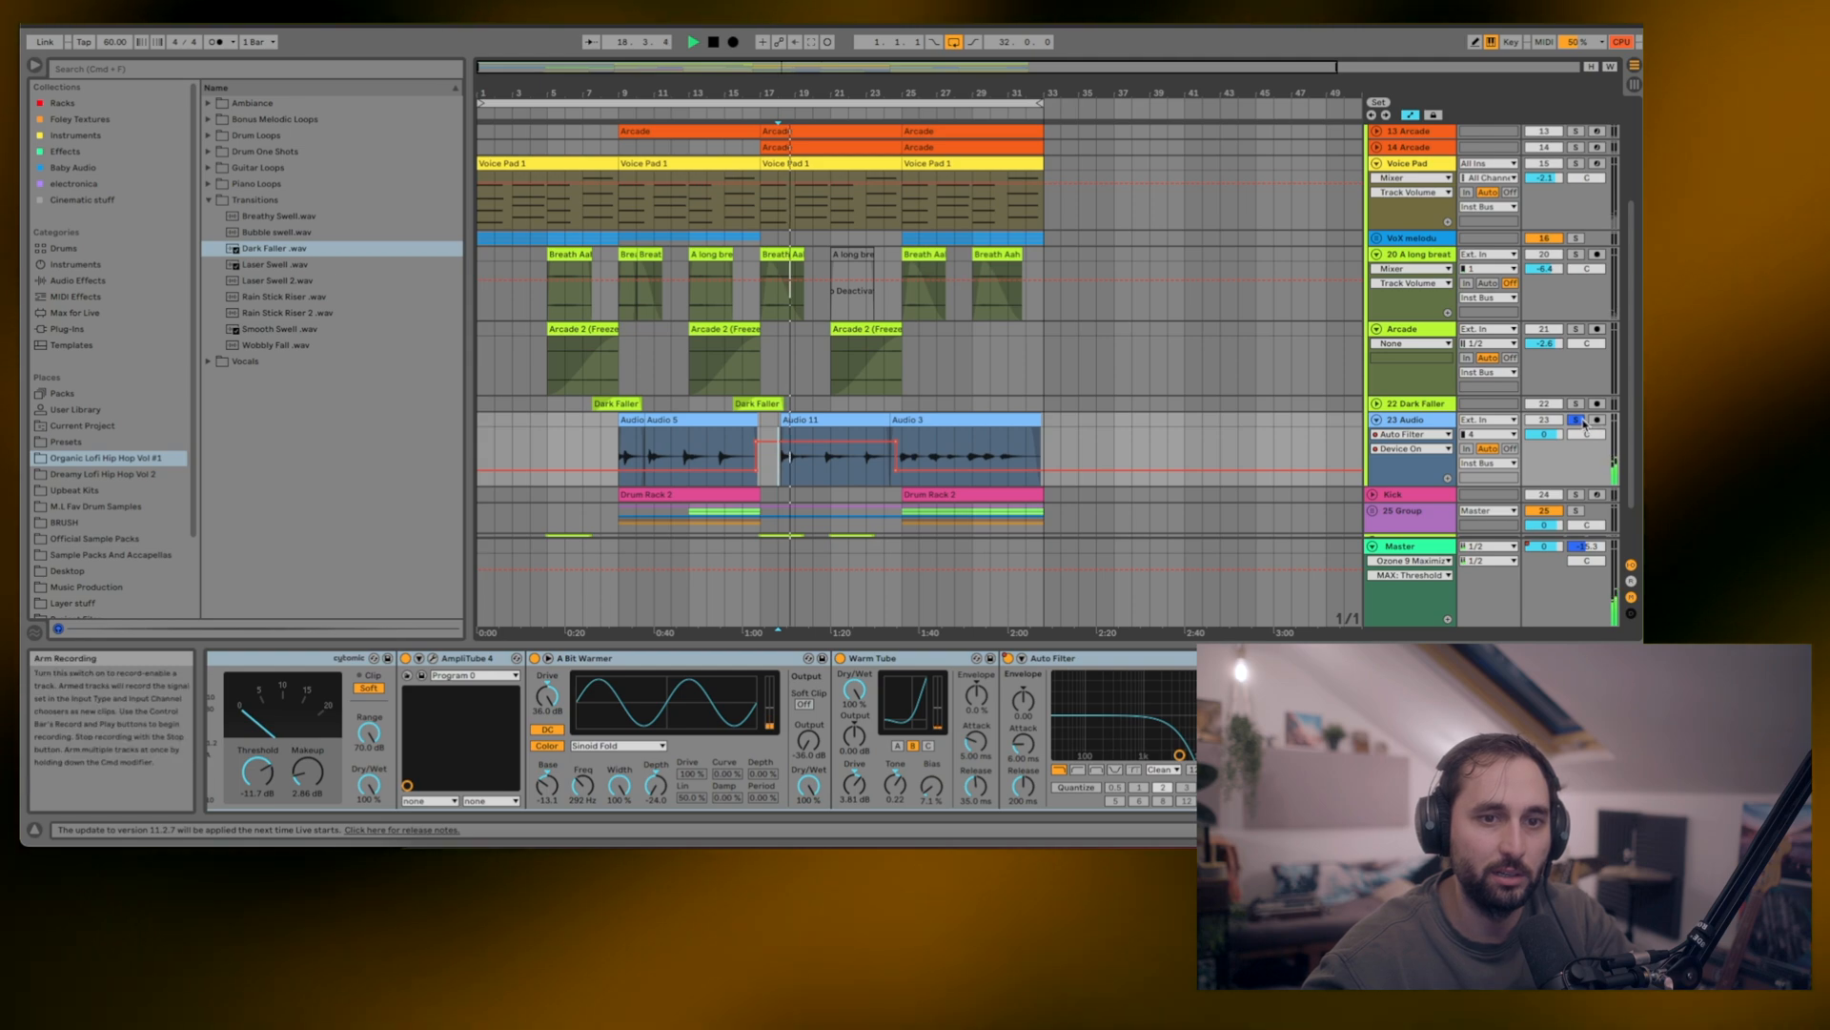
- Solo the Inst Bus to hear the 23 Audio track with the other instruments, and select its last clip, Audio 3
scroll(1519, 372, up, 4)
click(1577, 148)
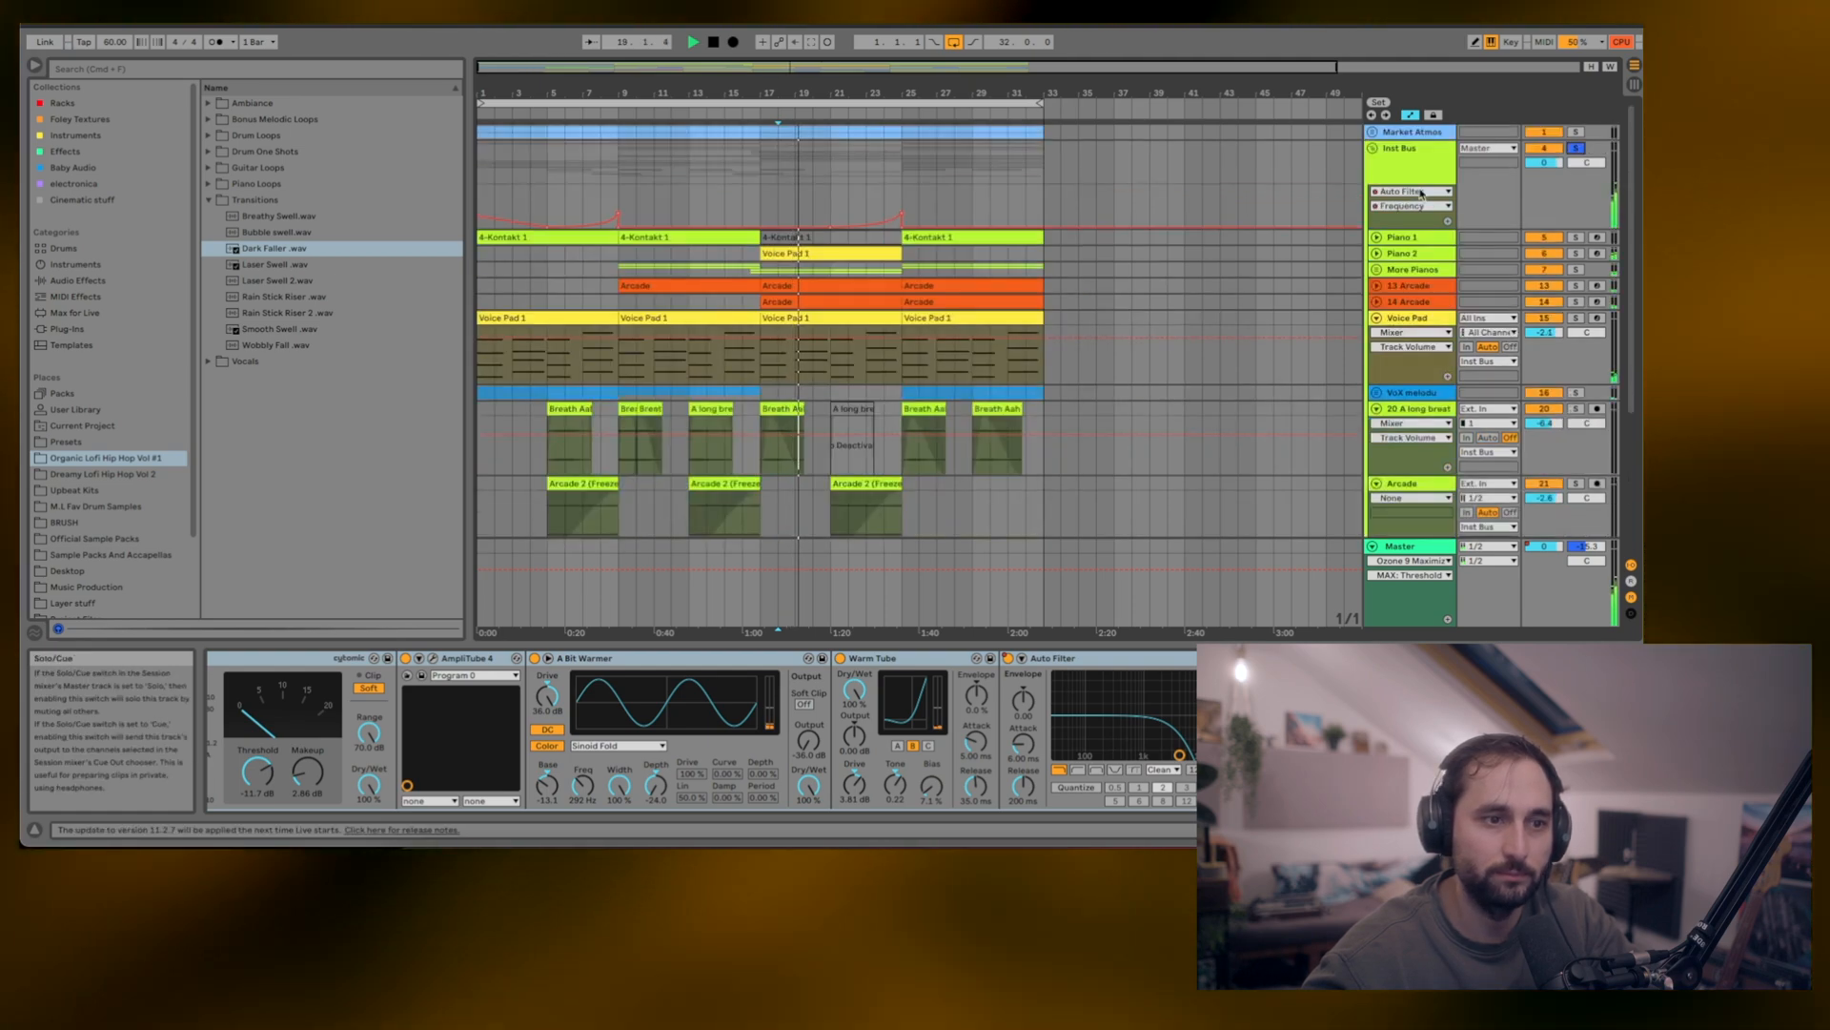
scroll(1137, 228, down, 5)
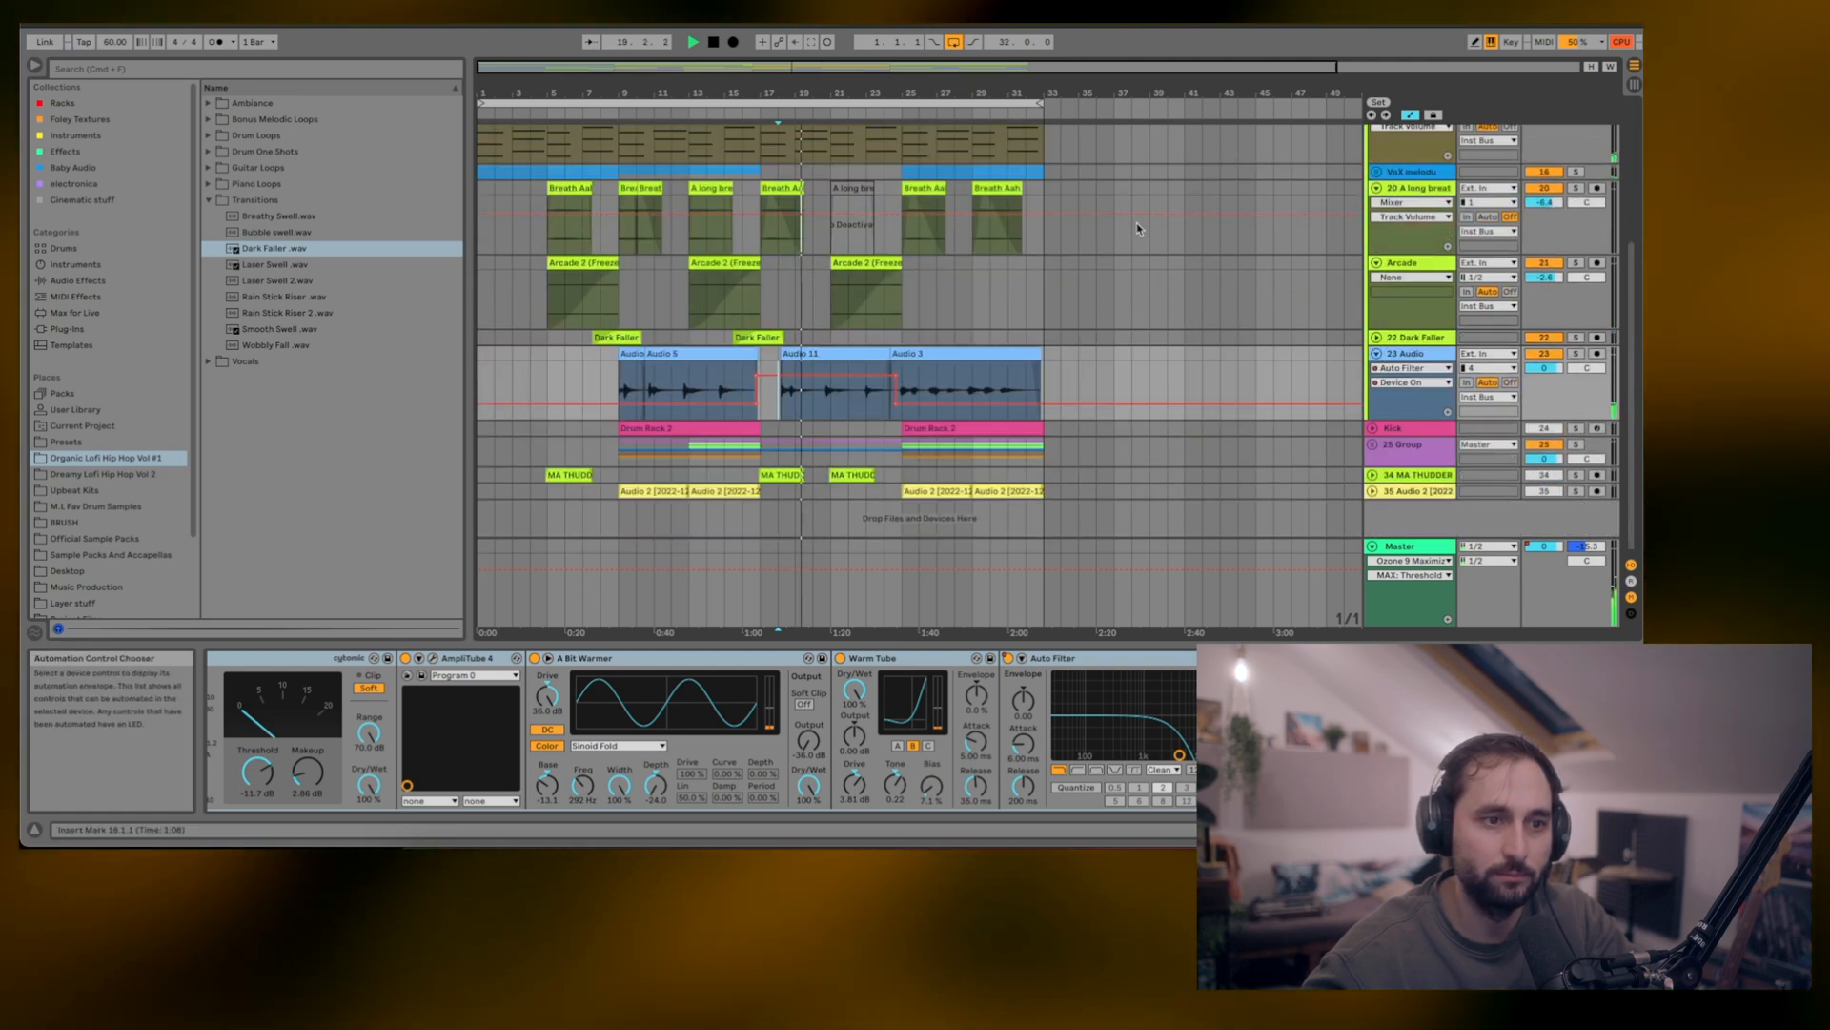
click(928, 352)
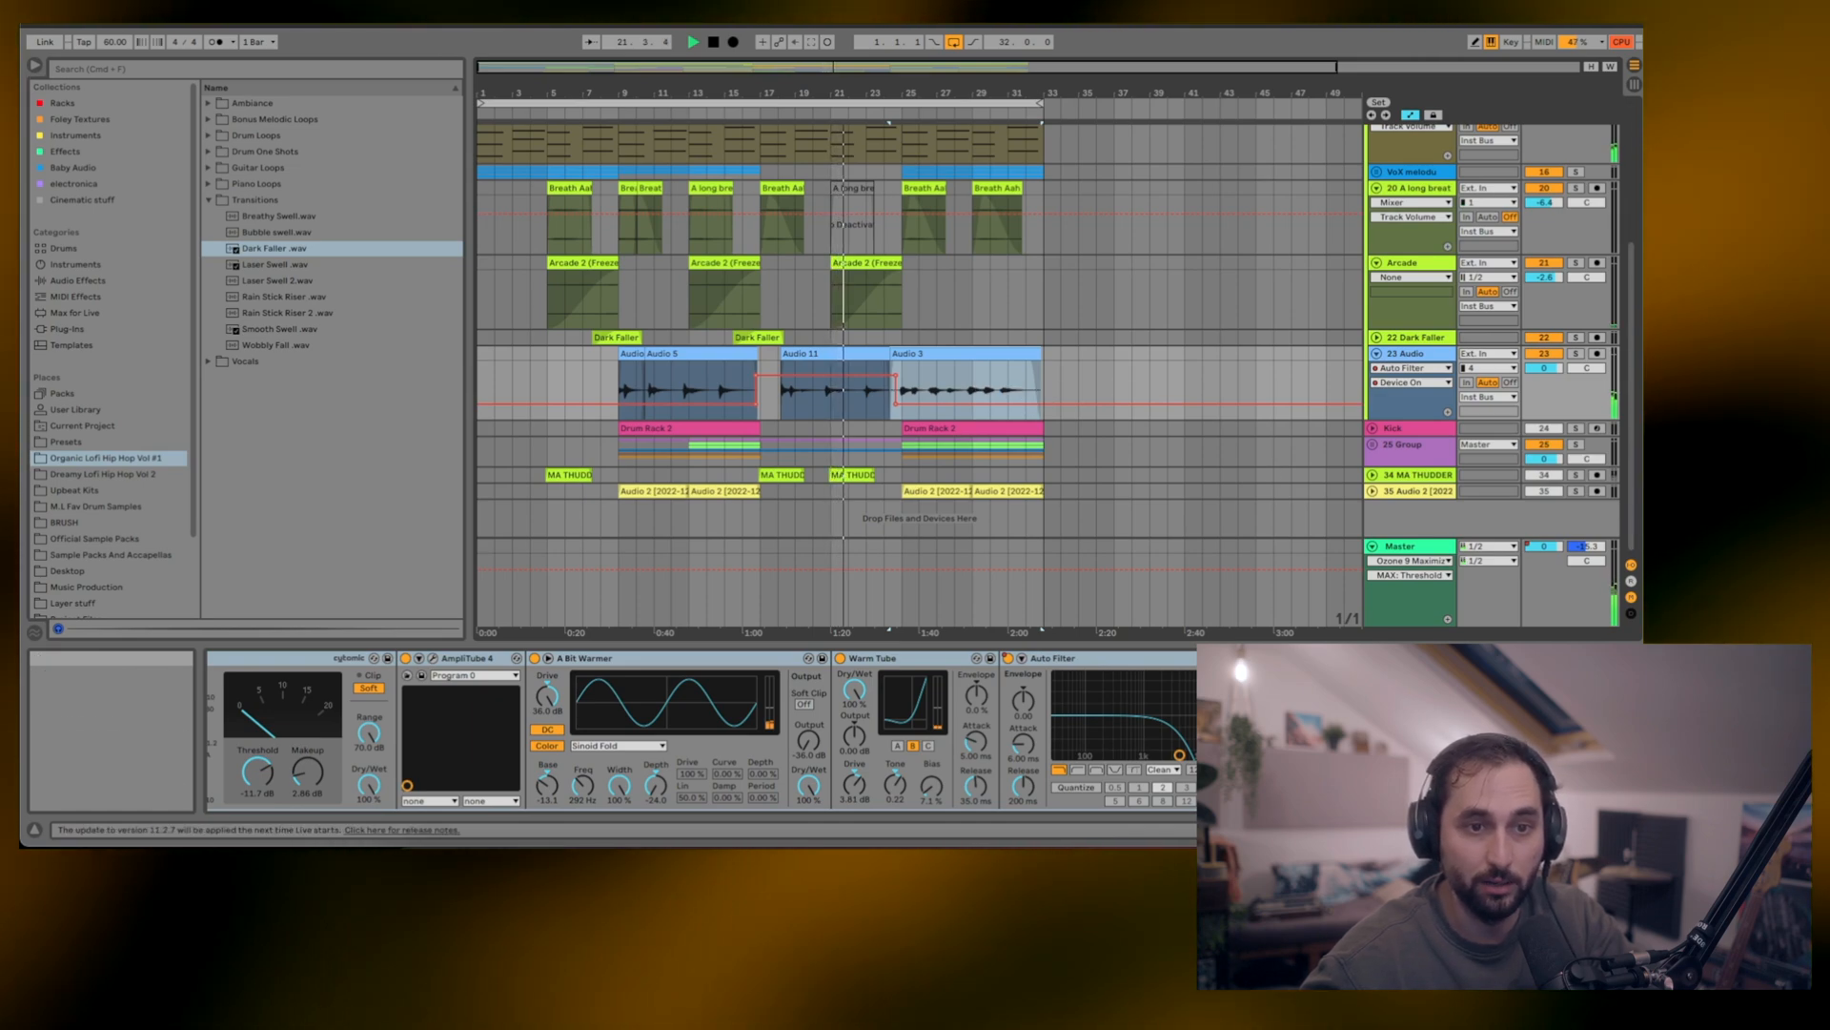
- Play the 34 MA THUDDER track soloed from bar 4 and unfold it to view its clips
click(531, 474)
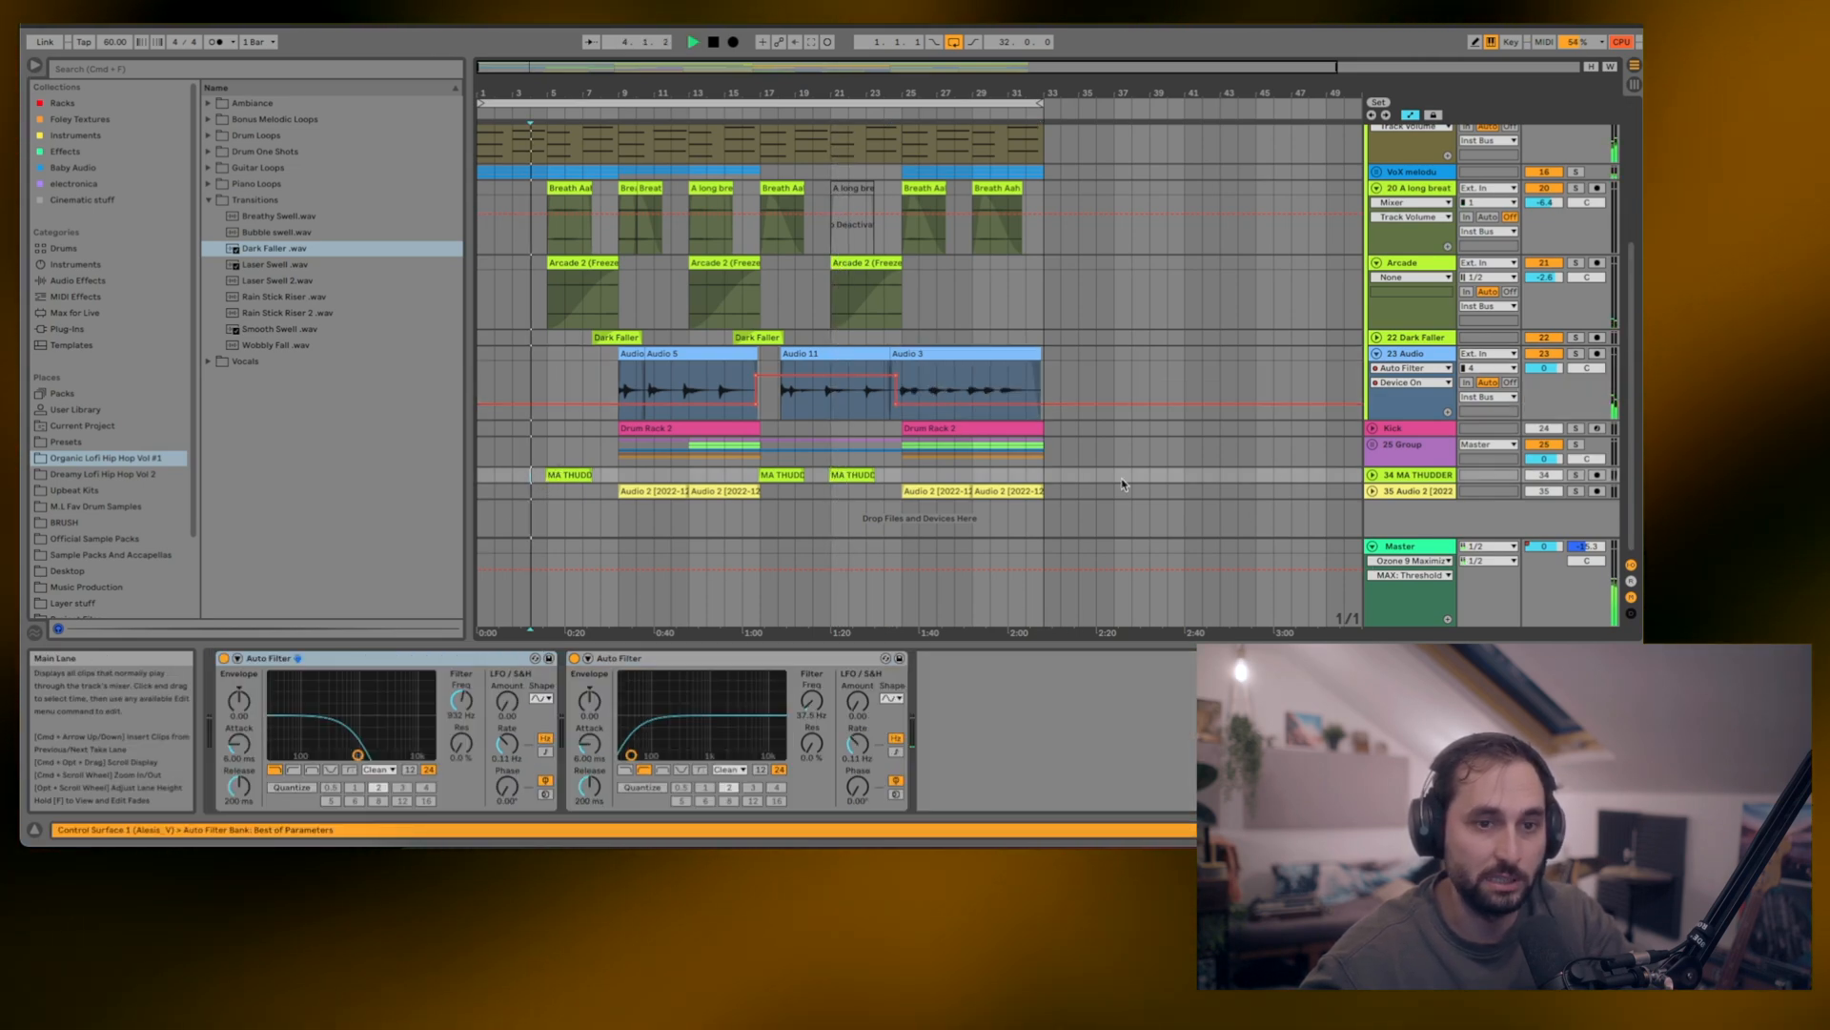
click(1575, 475)
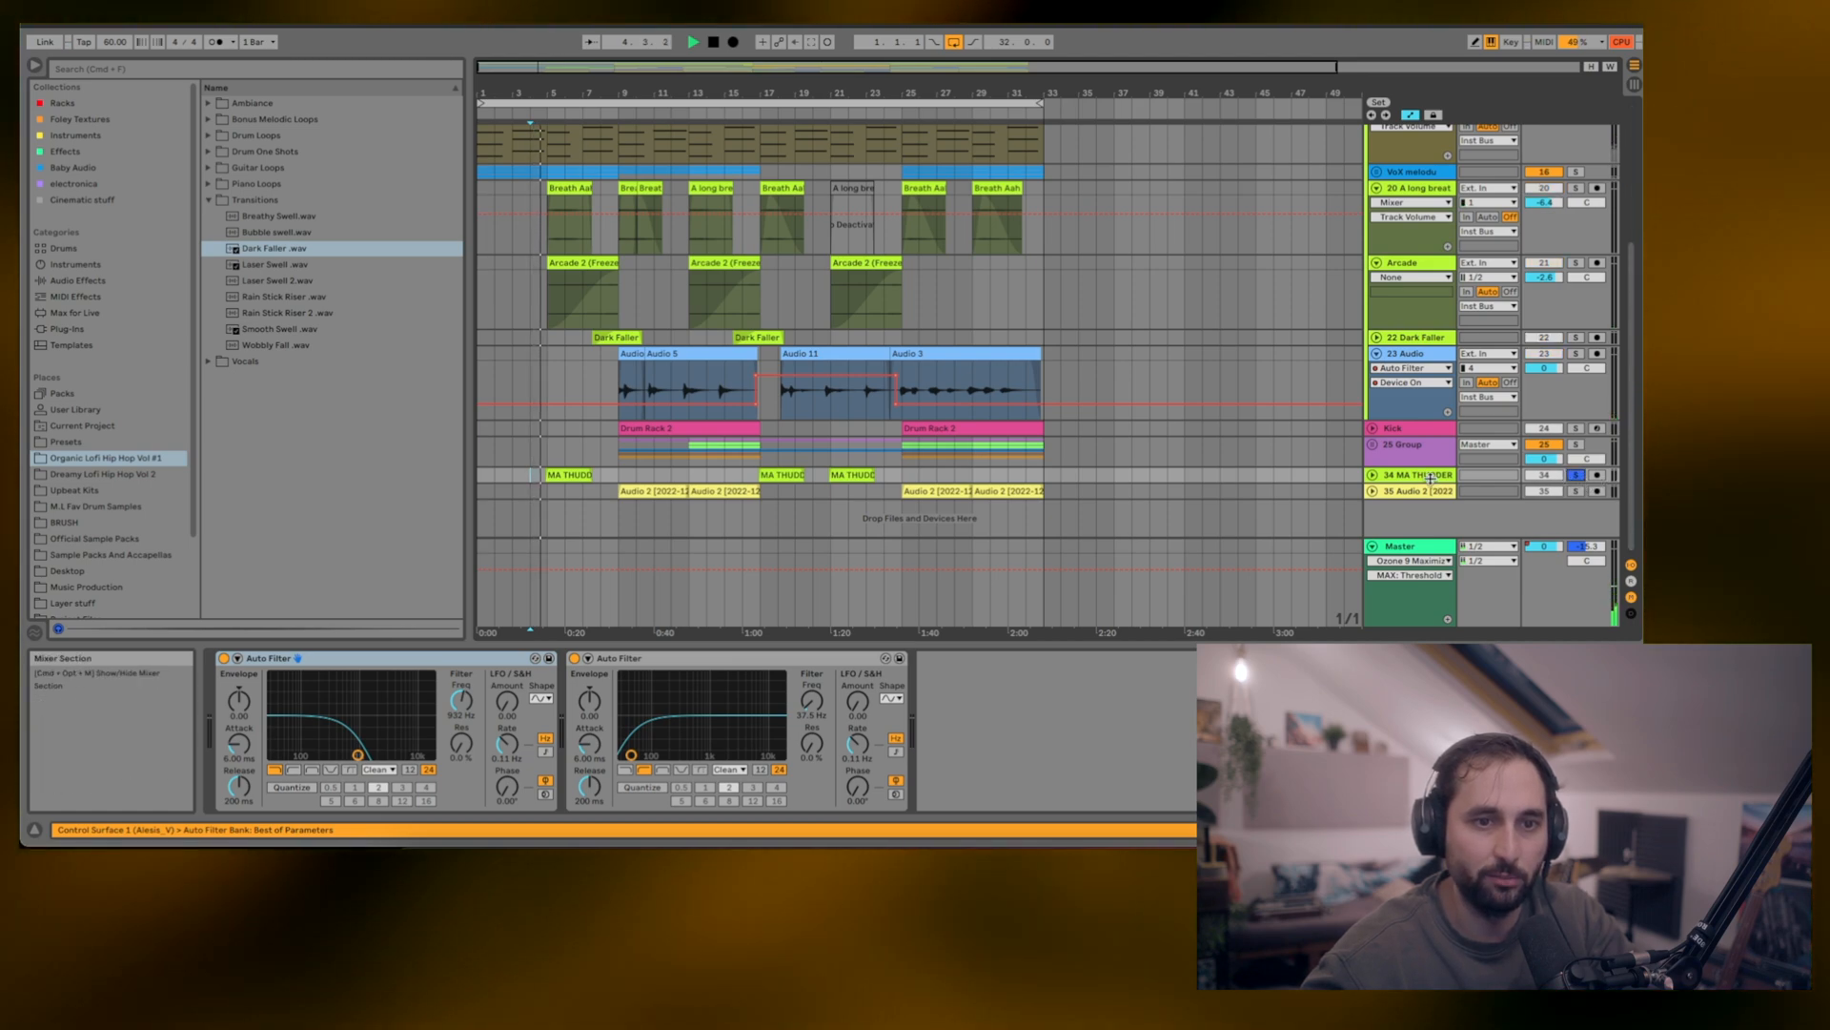
click(1372, 475)
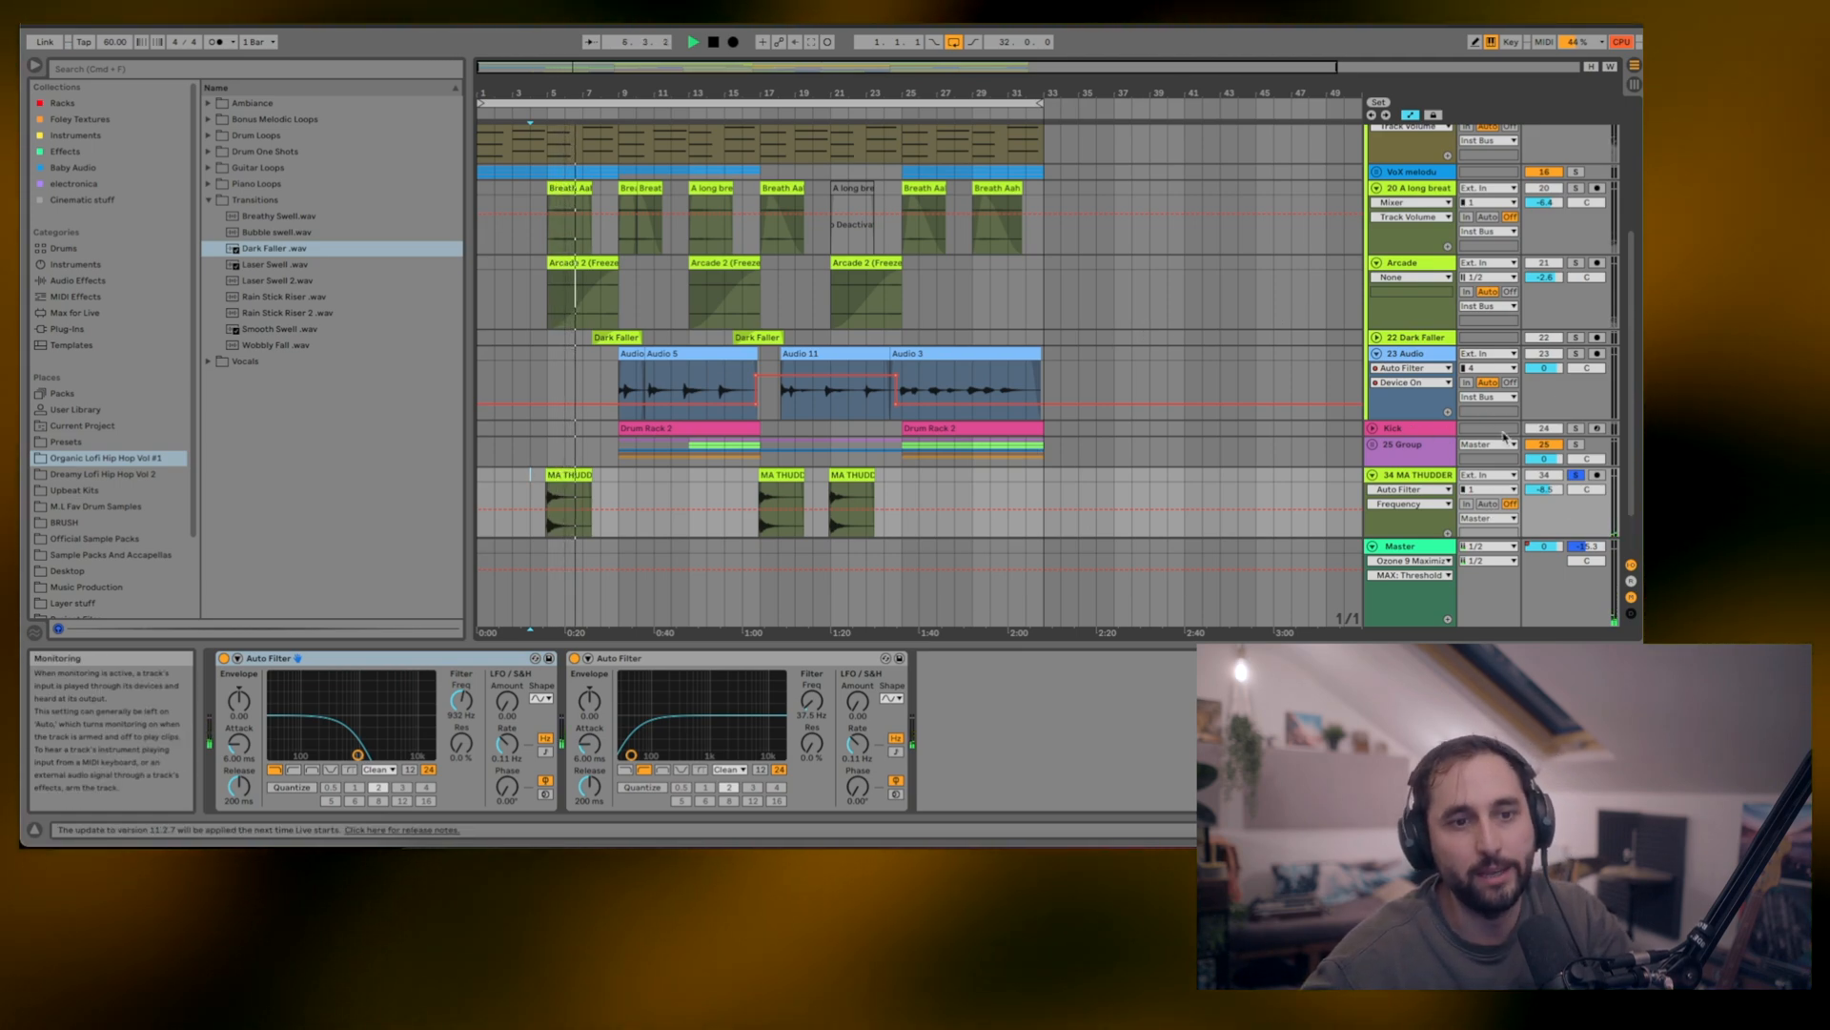
- Play the Kick track soloed from its first clip at bar 9, then switch the solo to the 35 Audio 2 track
click(634, 425)
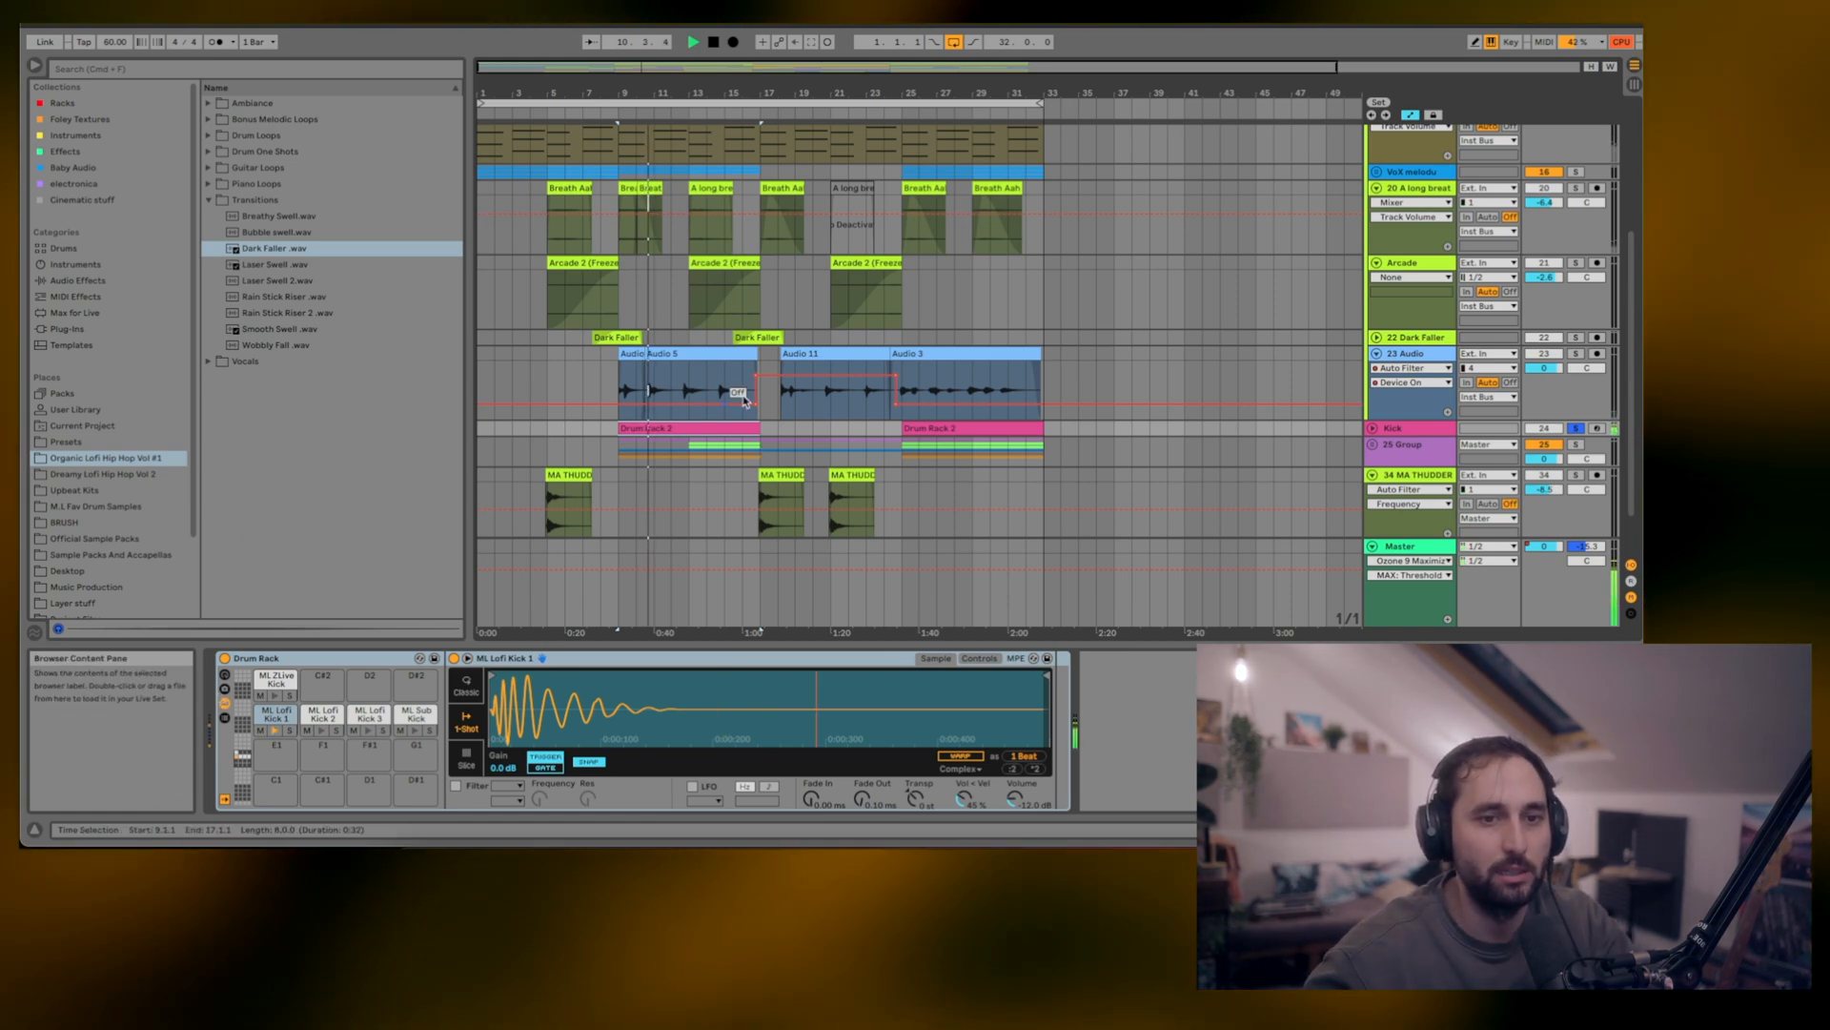
scroll(898, 401, down, 2)
scroll(898, 402, down, 1)
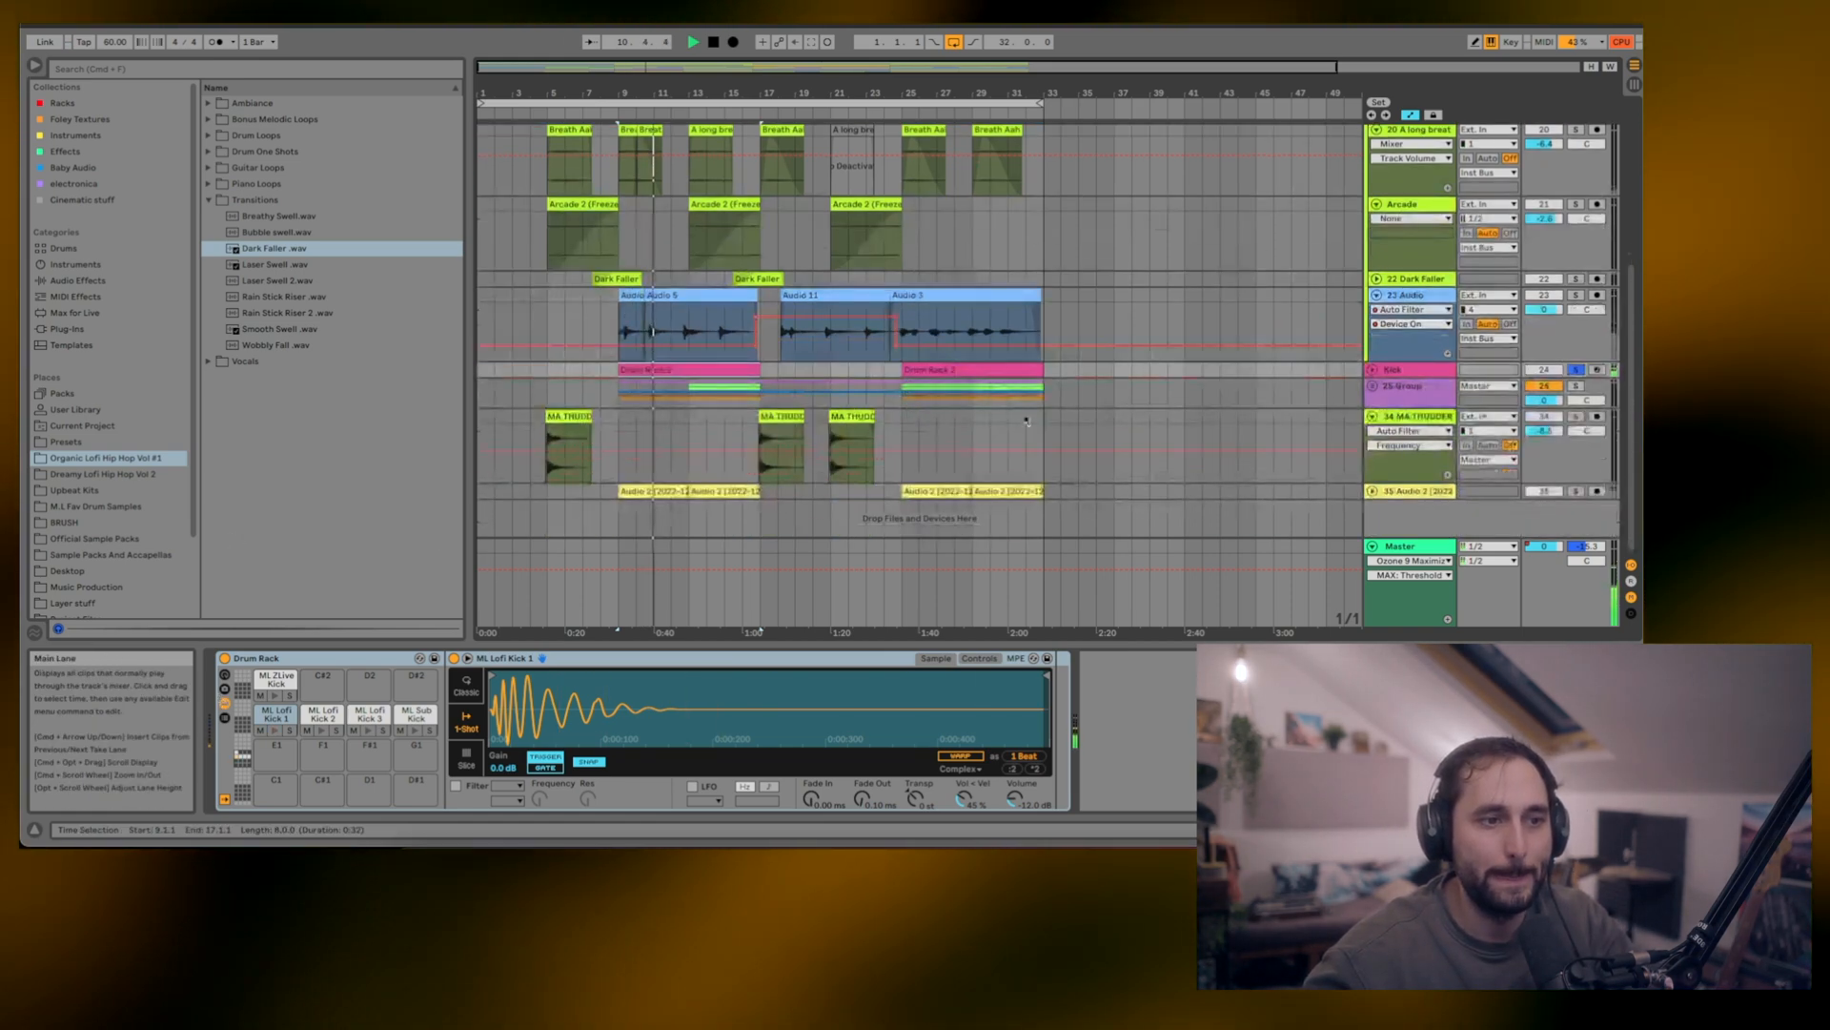
click(1577, 492)
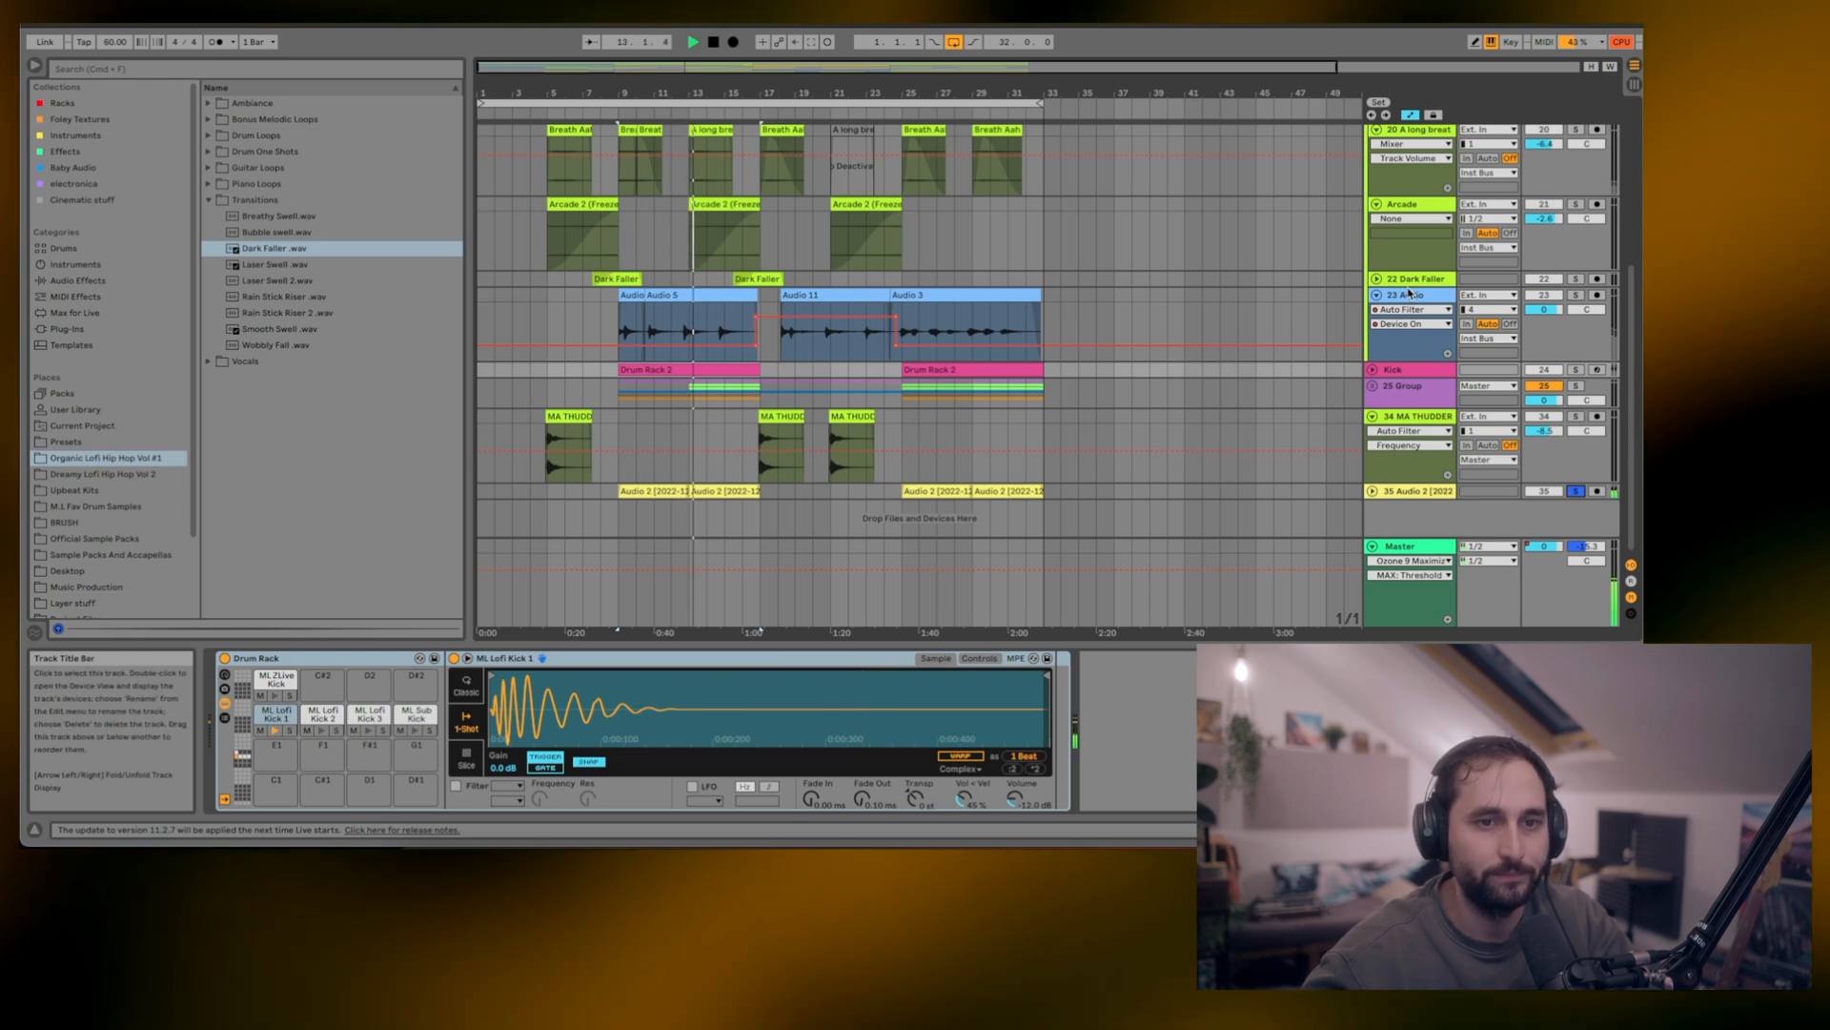
- Solo and unfold the 25 Group, view the Snare pattern from bar 9 to 13, and show the Snare track's Drum Rack
click(1576, 386)
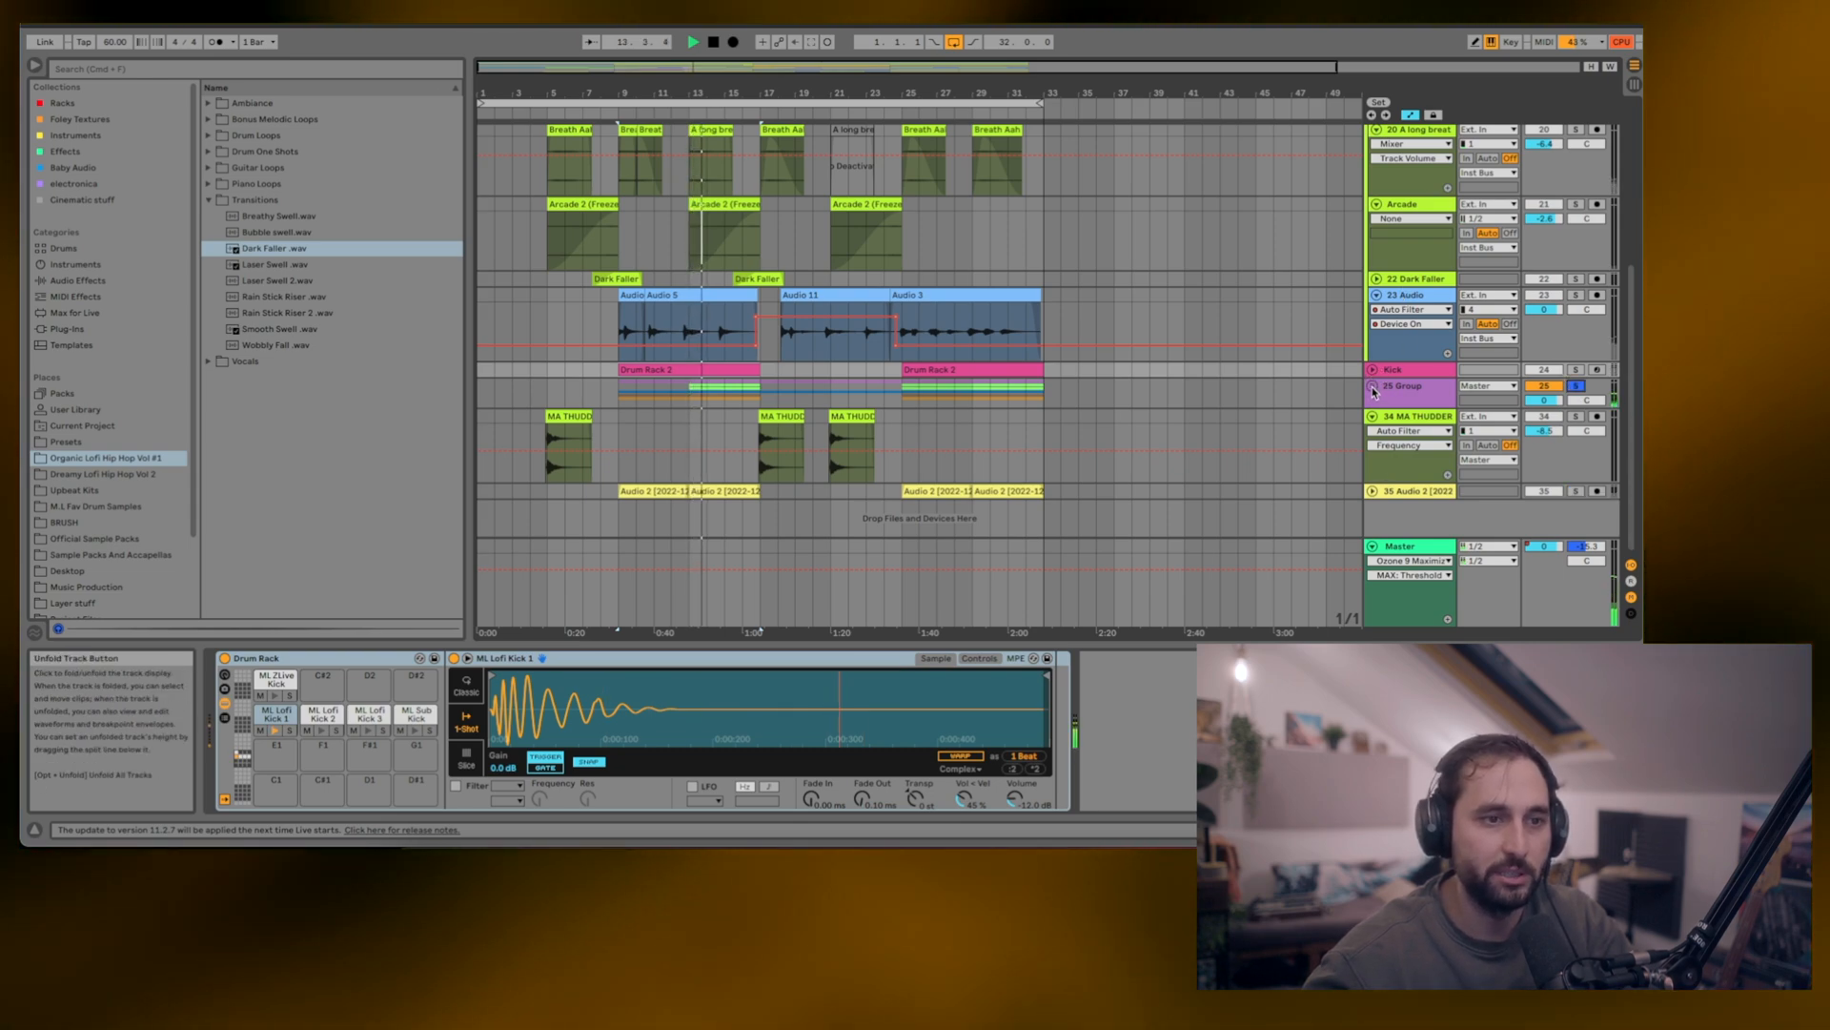
click(1373, 391)
click(665, 358)
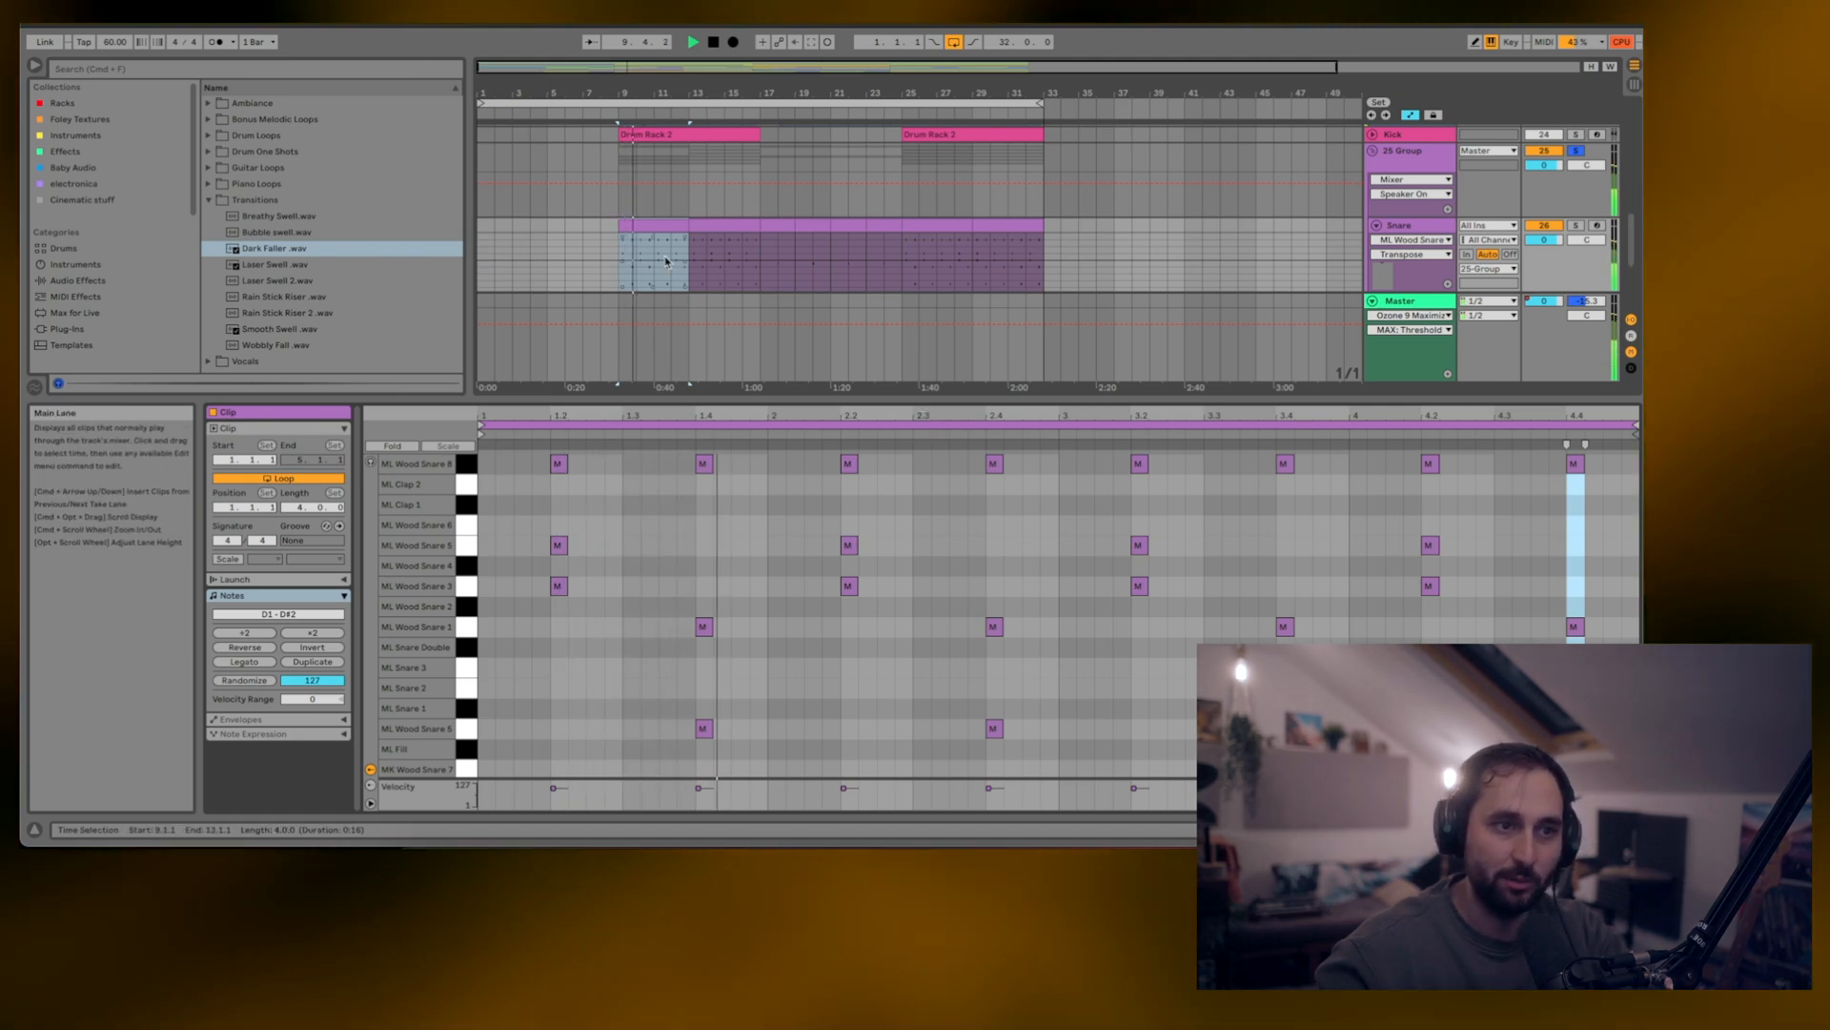
double_click(1428, 227)
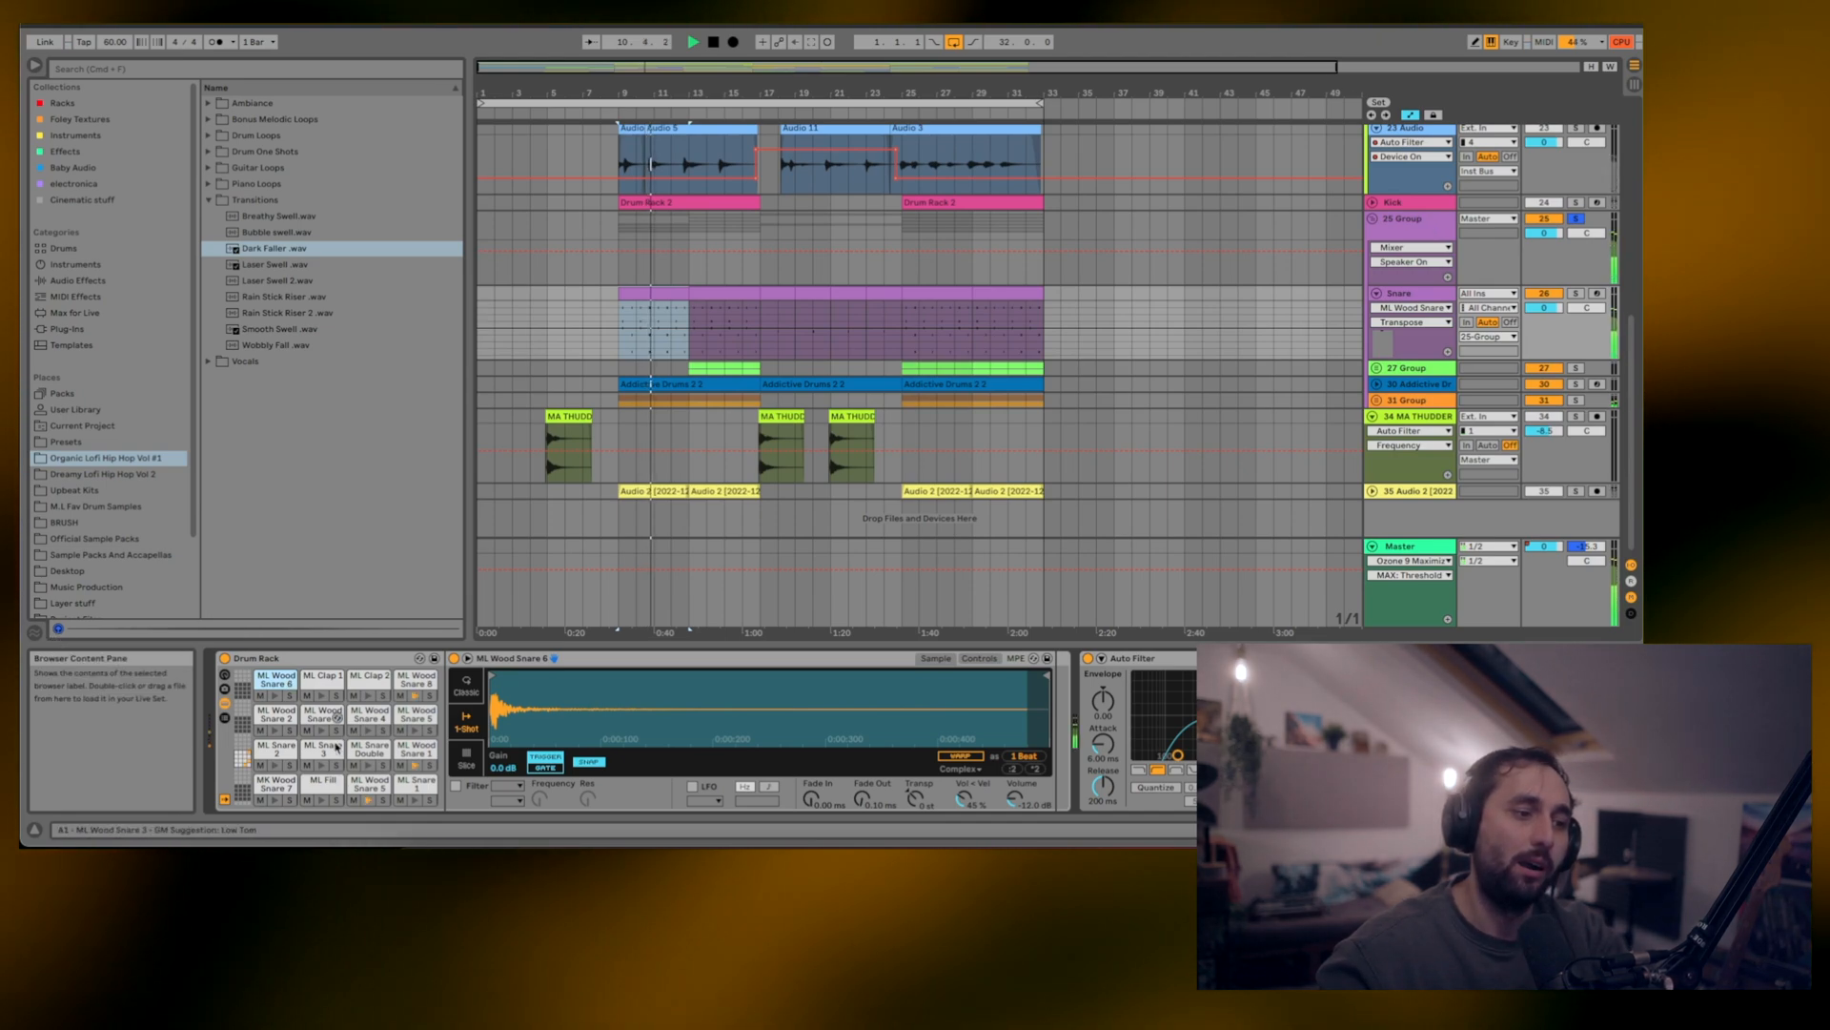
- Inspect the ML Wood Snare 8 and ML Wood Snare 5 pads in the Drum Rack, including the filter and reverb effects
click(428, 680)
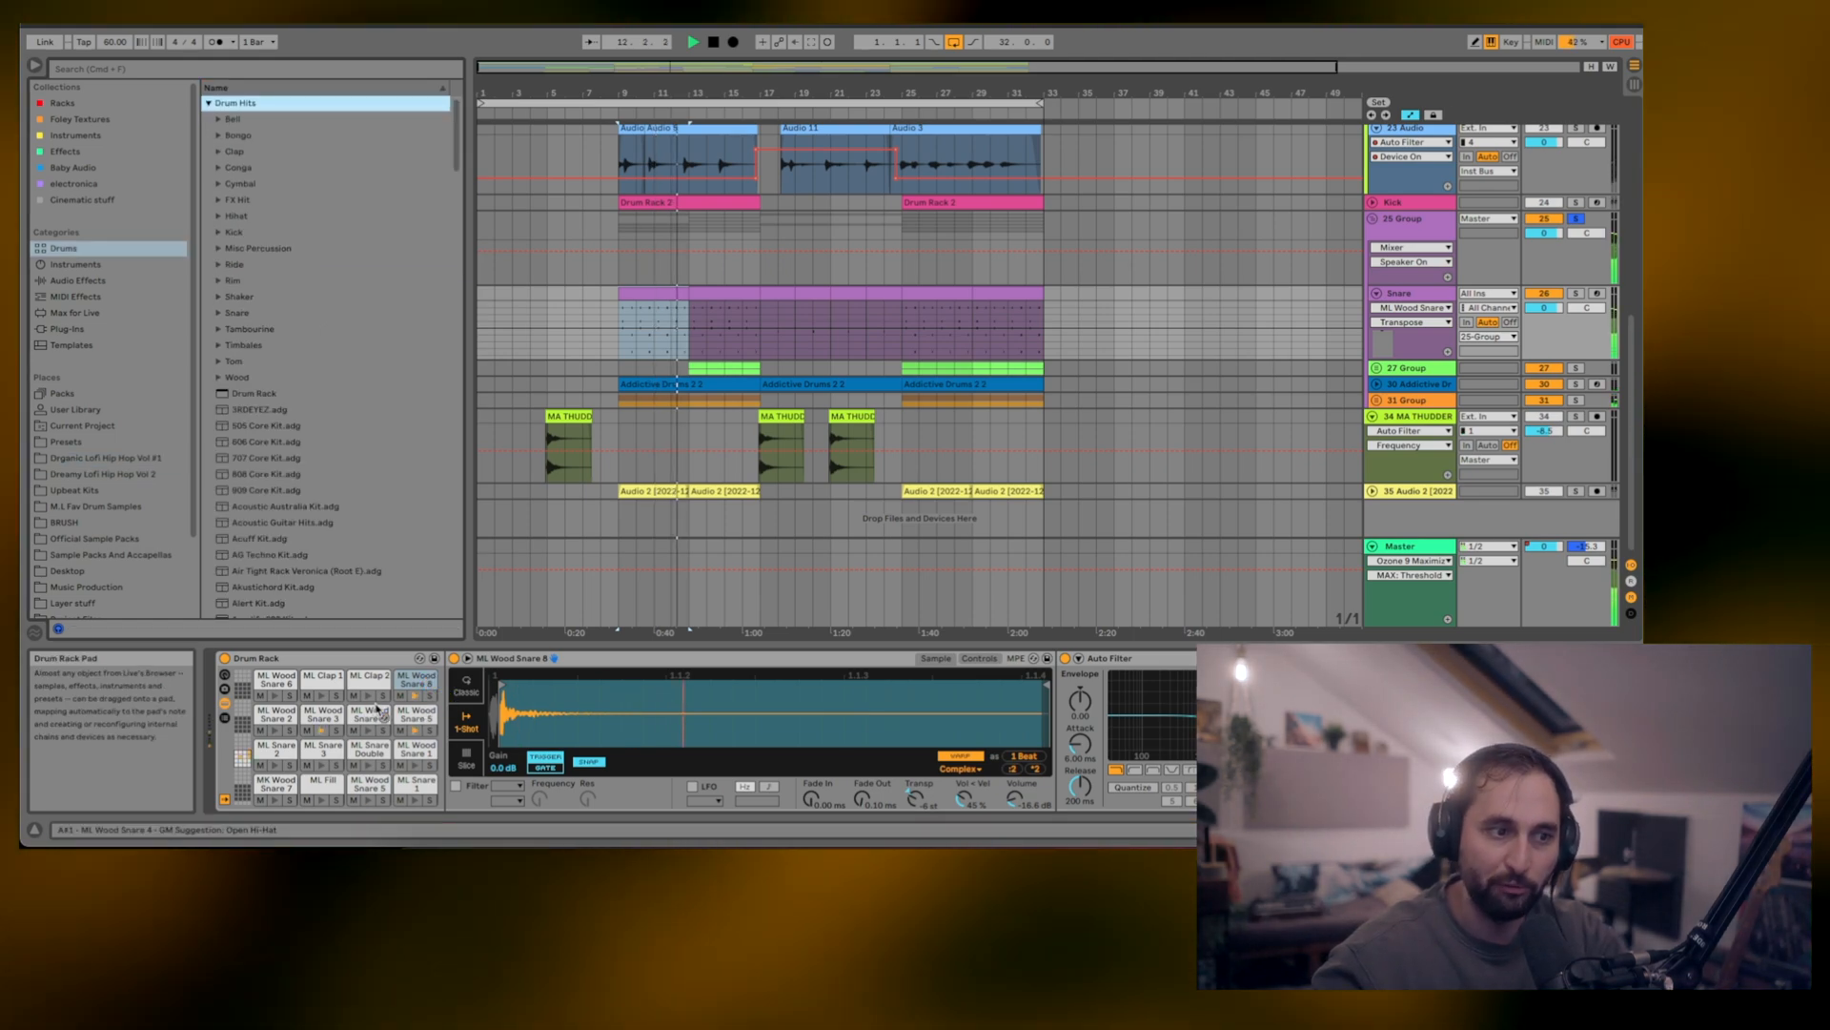
click(414, 734)
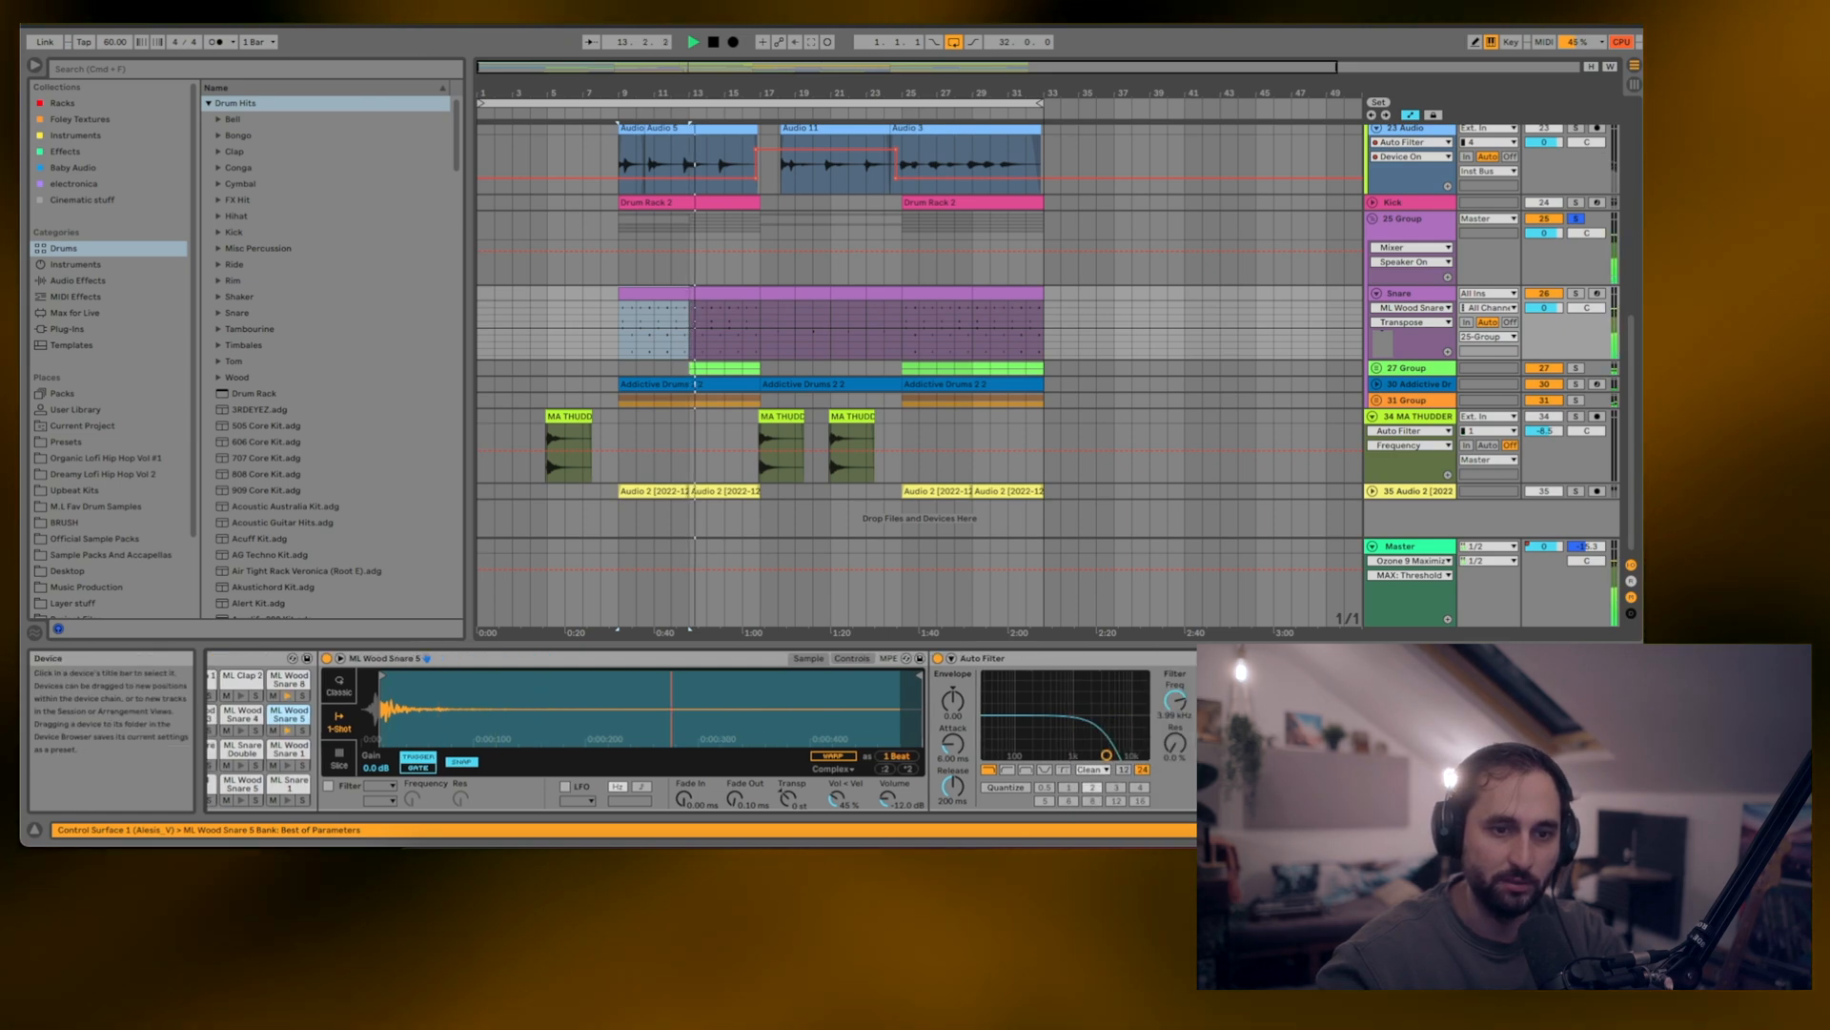
scroll(341, 679, right, 10)
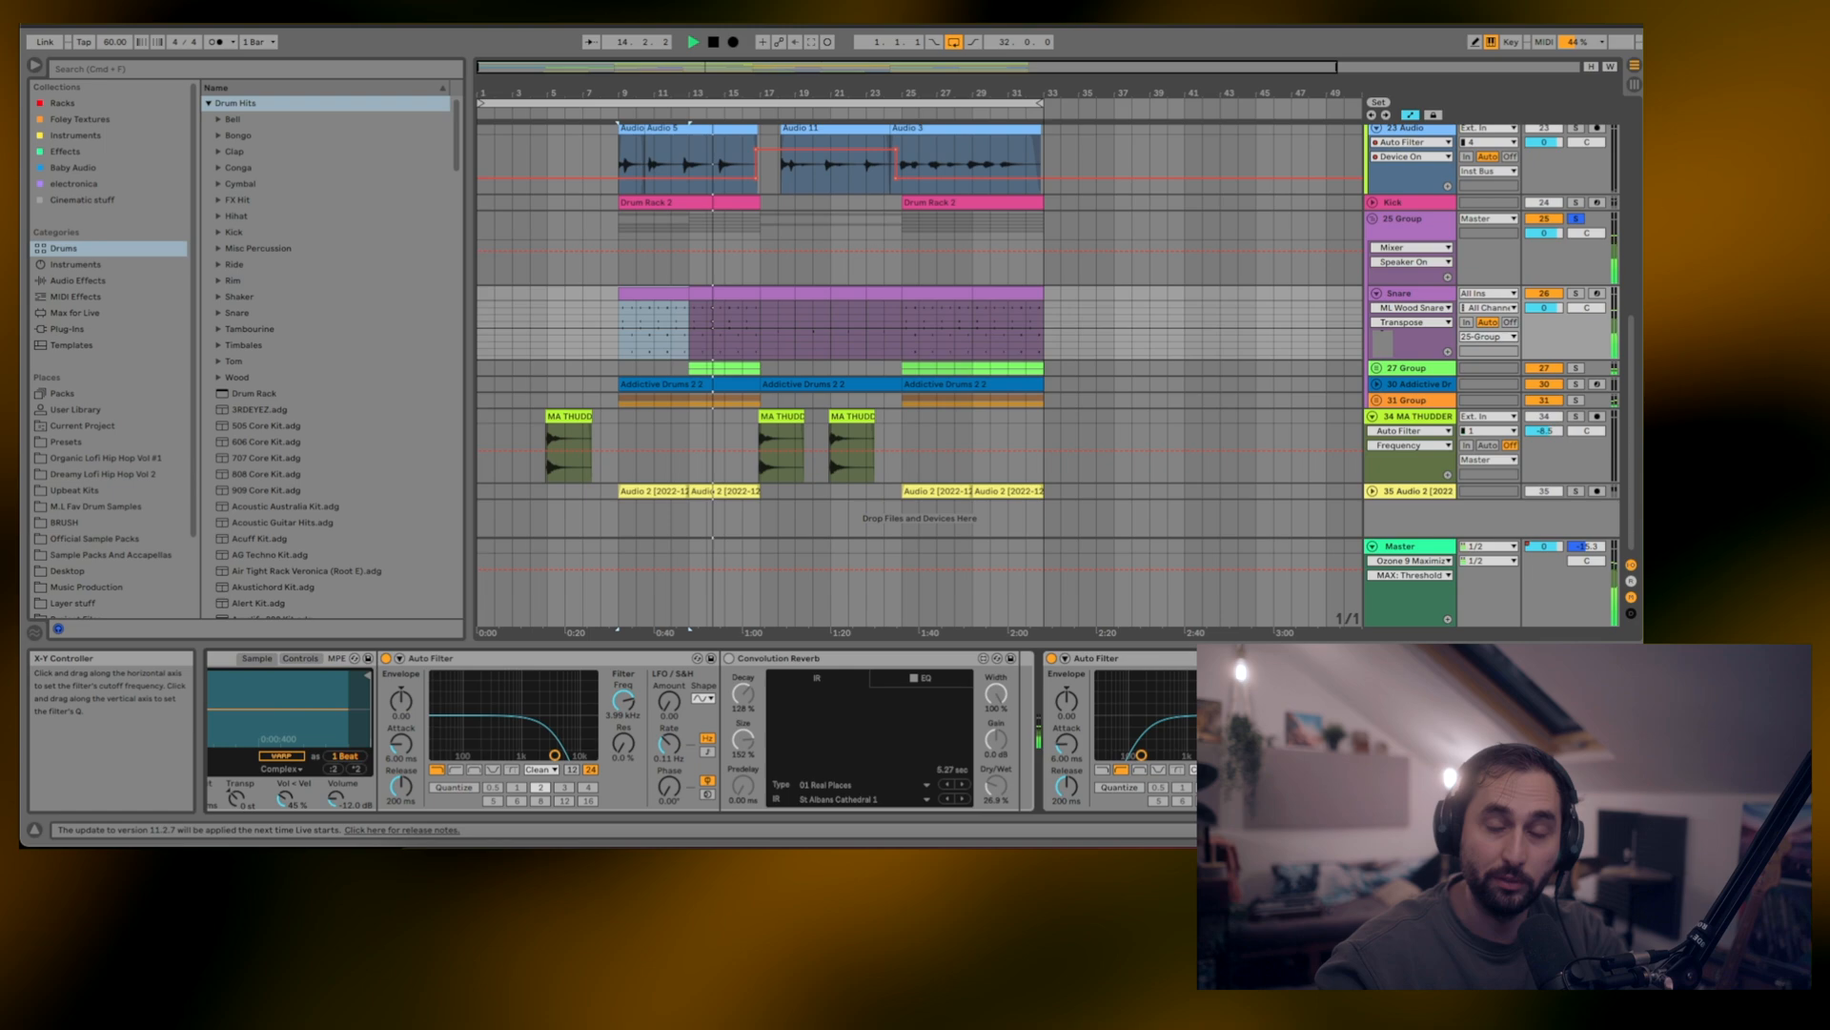
- Examine the rest of the Snare effects chain, including the Decapitator plug-in settings, and close the plug-in window
click(1449, 658)
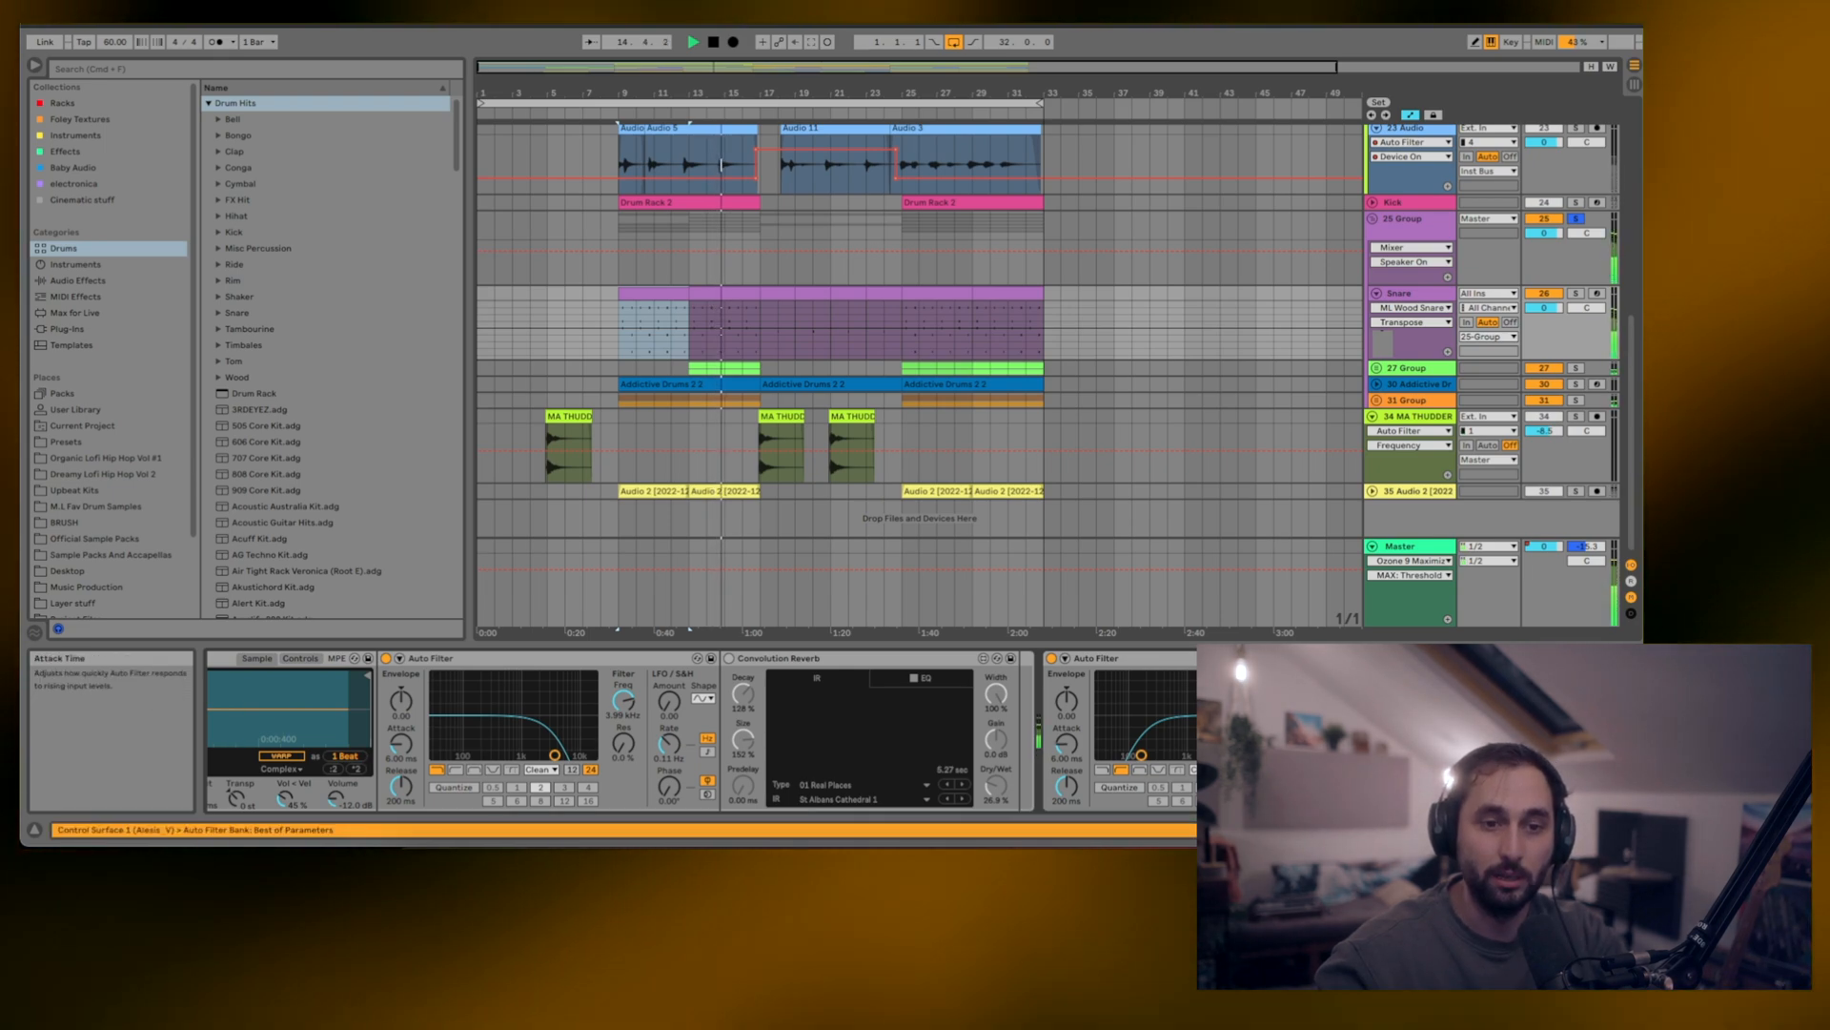
scroll(1428, 724, right, 10)
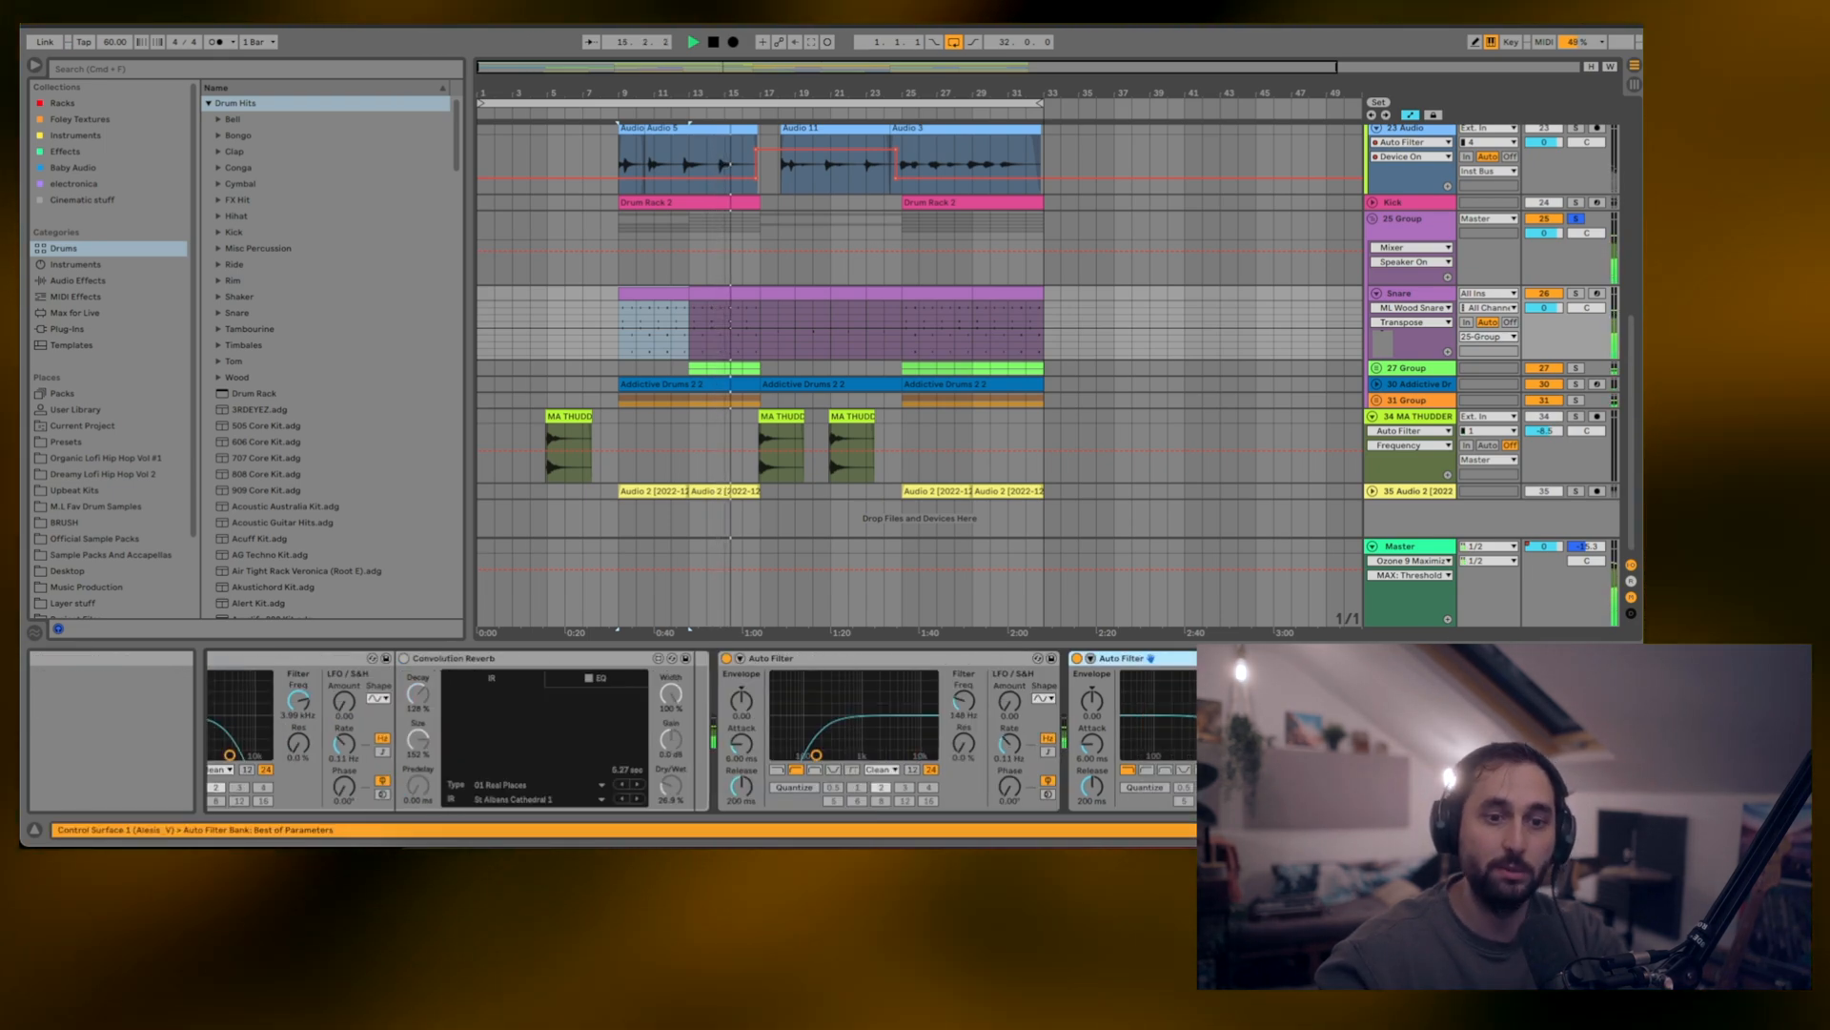
click(1455, 658)
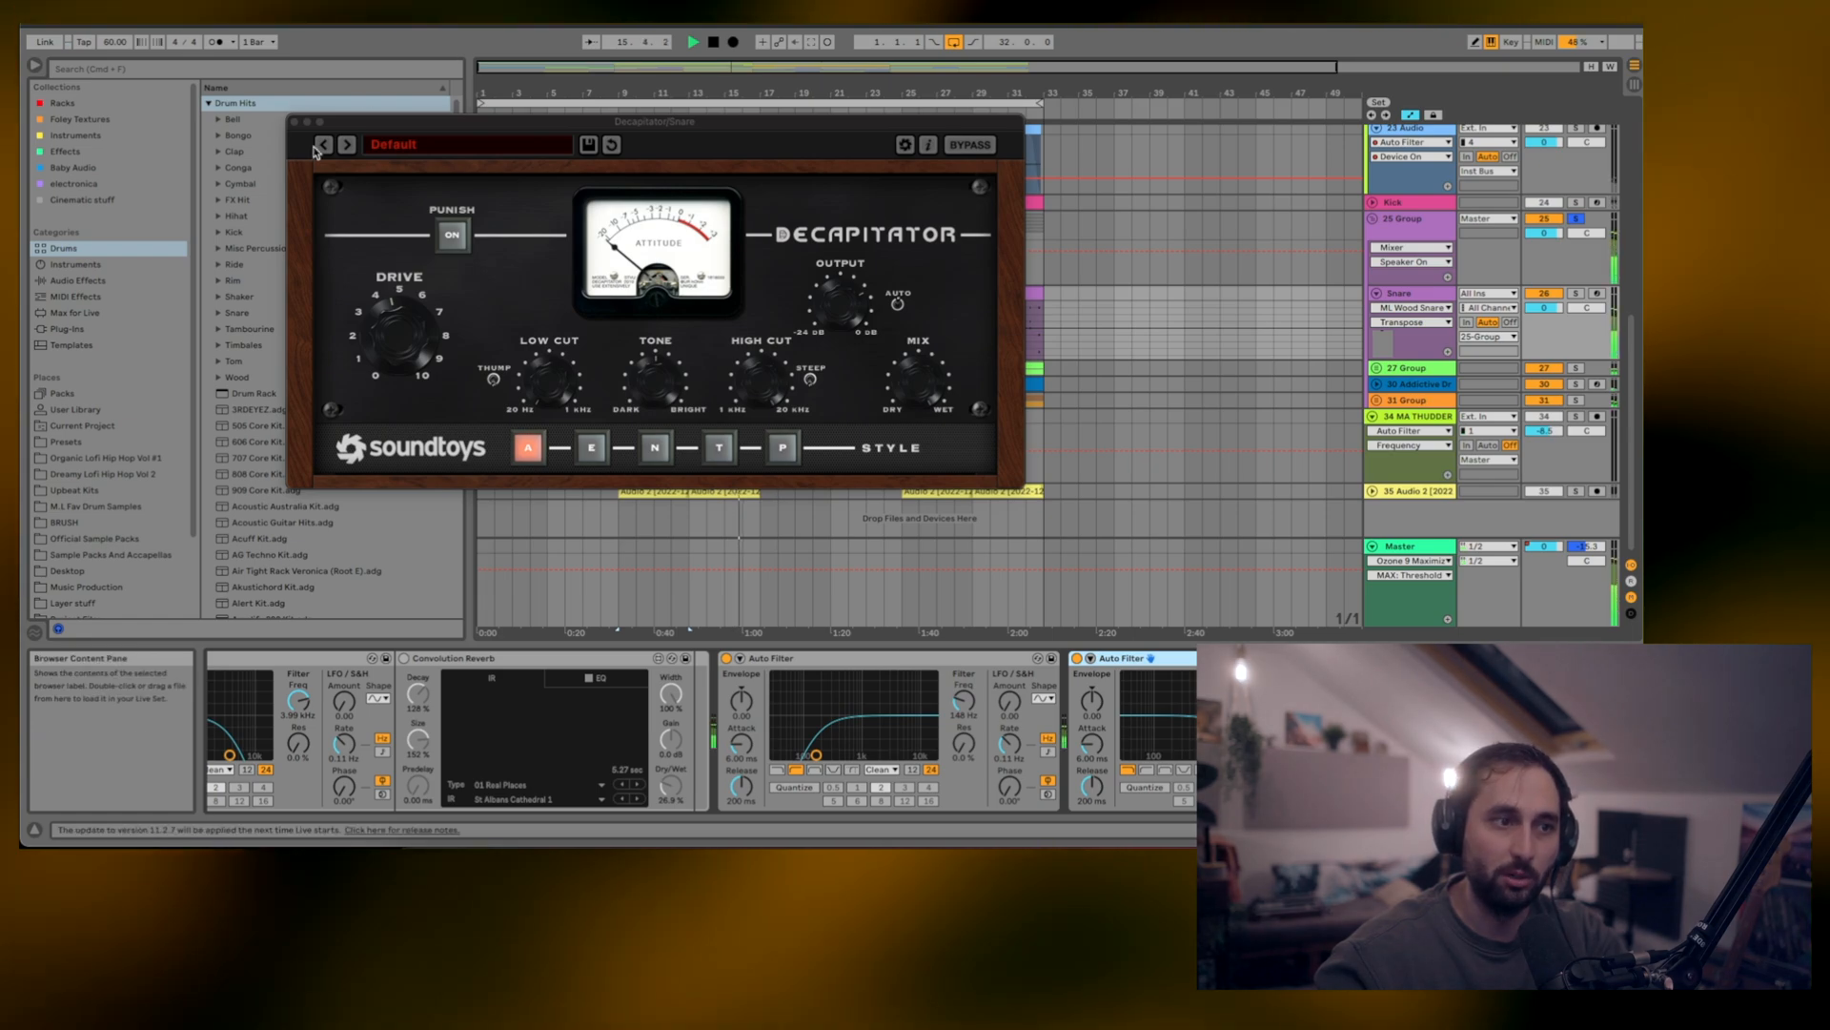
click(295, 122)
scroll(790, 719, left, 1)
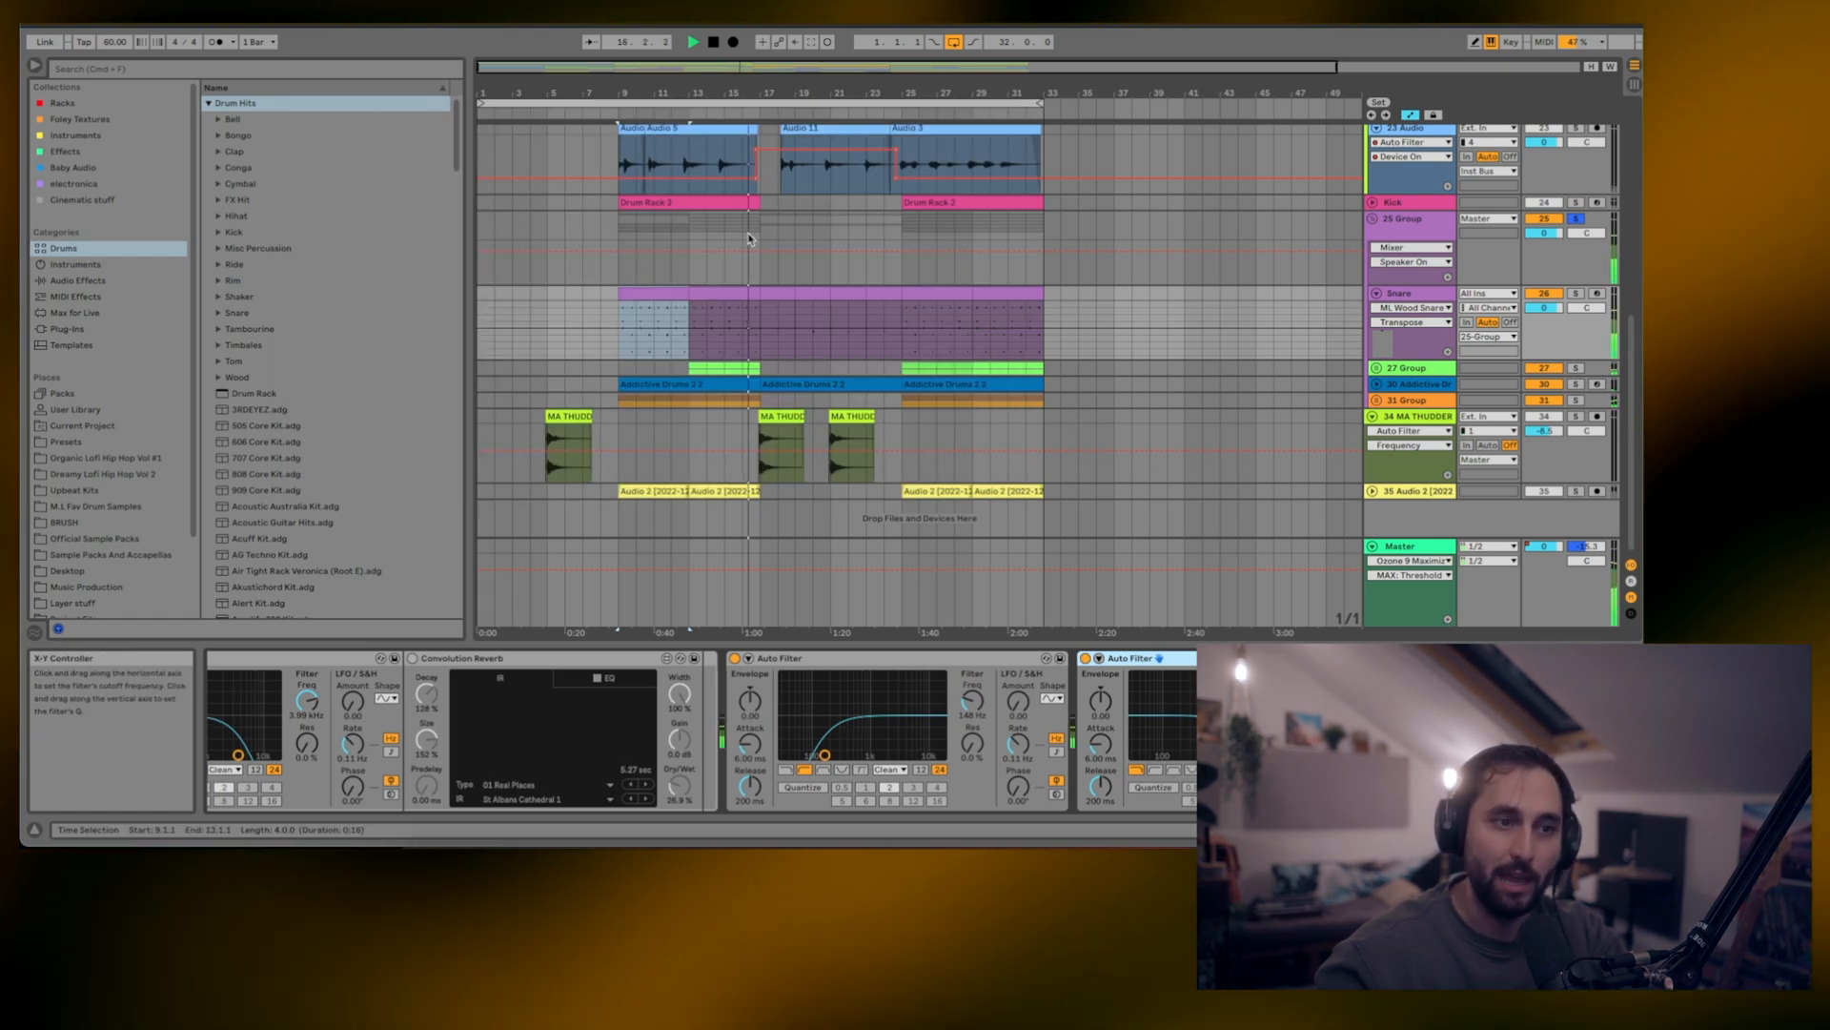
- Play the Snare clip from bar 17, end the 25 Group solo to hear the full mix, and inspect the ML Wood Snare 2 pad
click(787, 294)
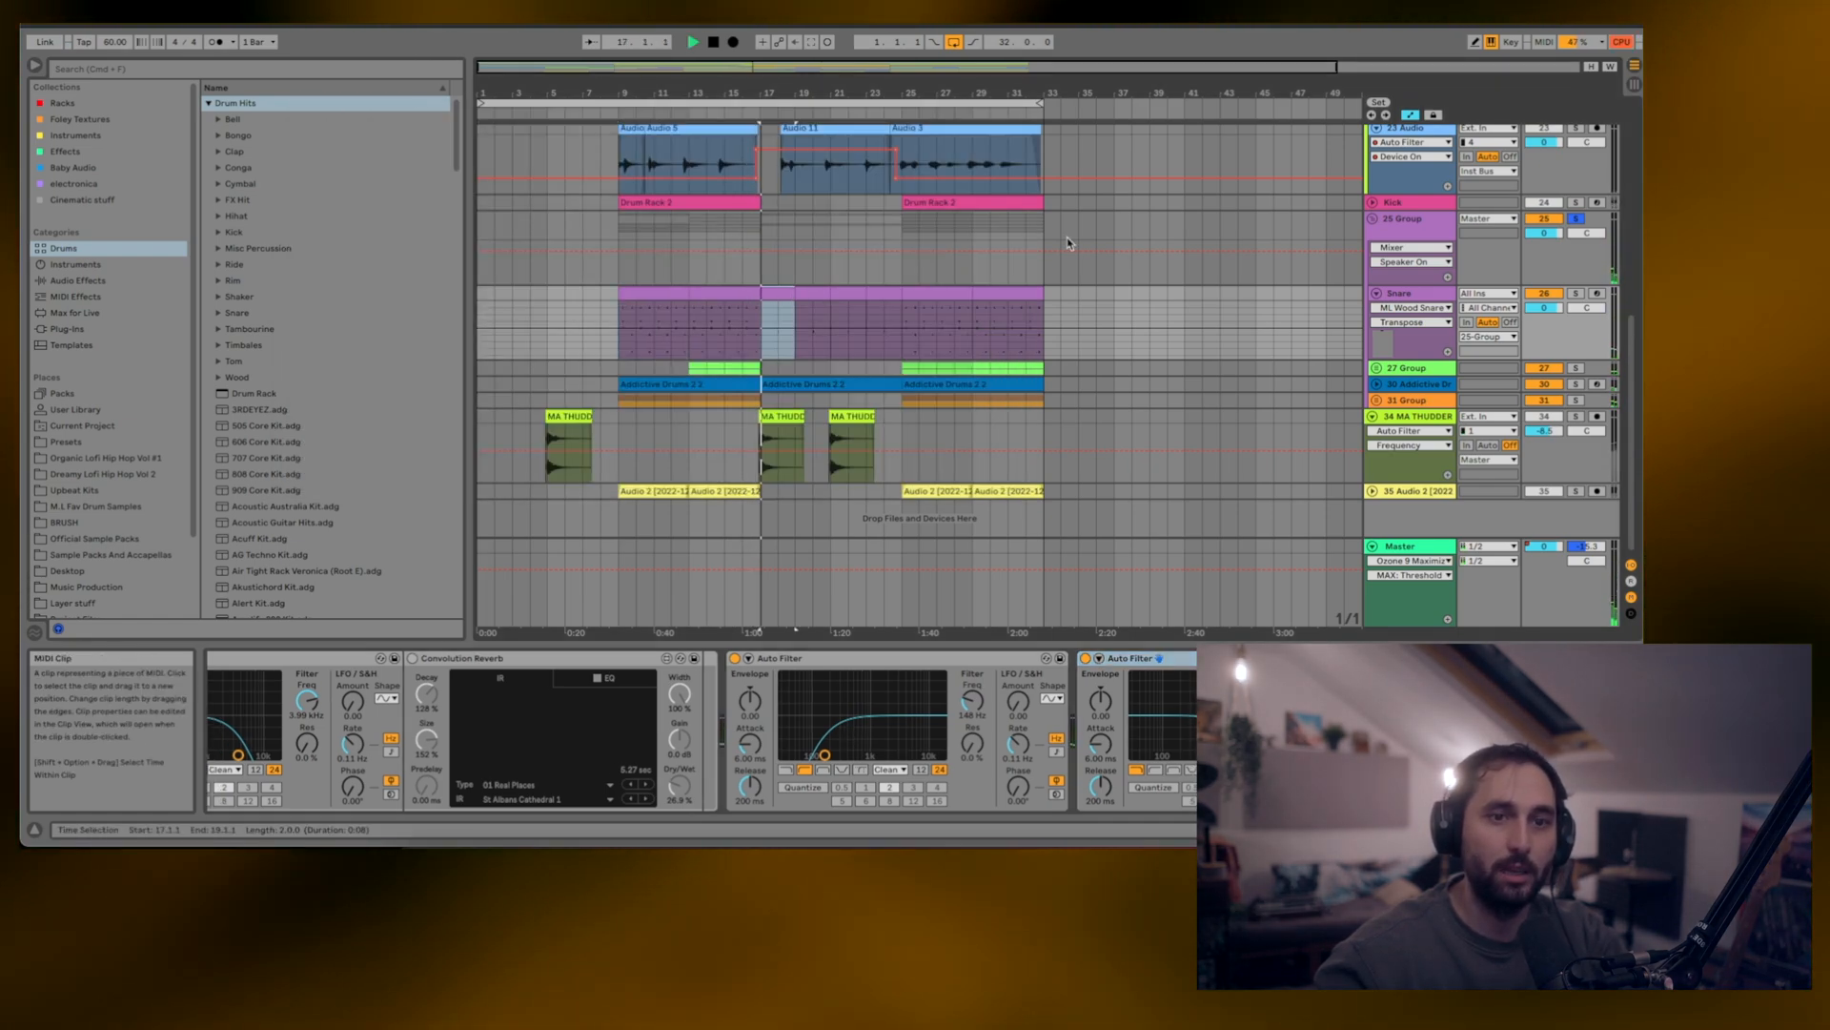
click(1578, 220)
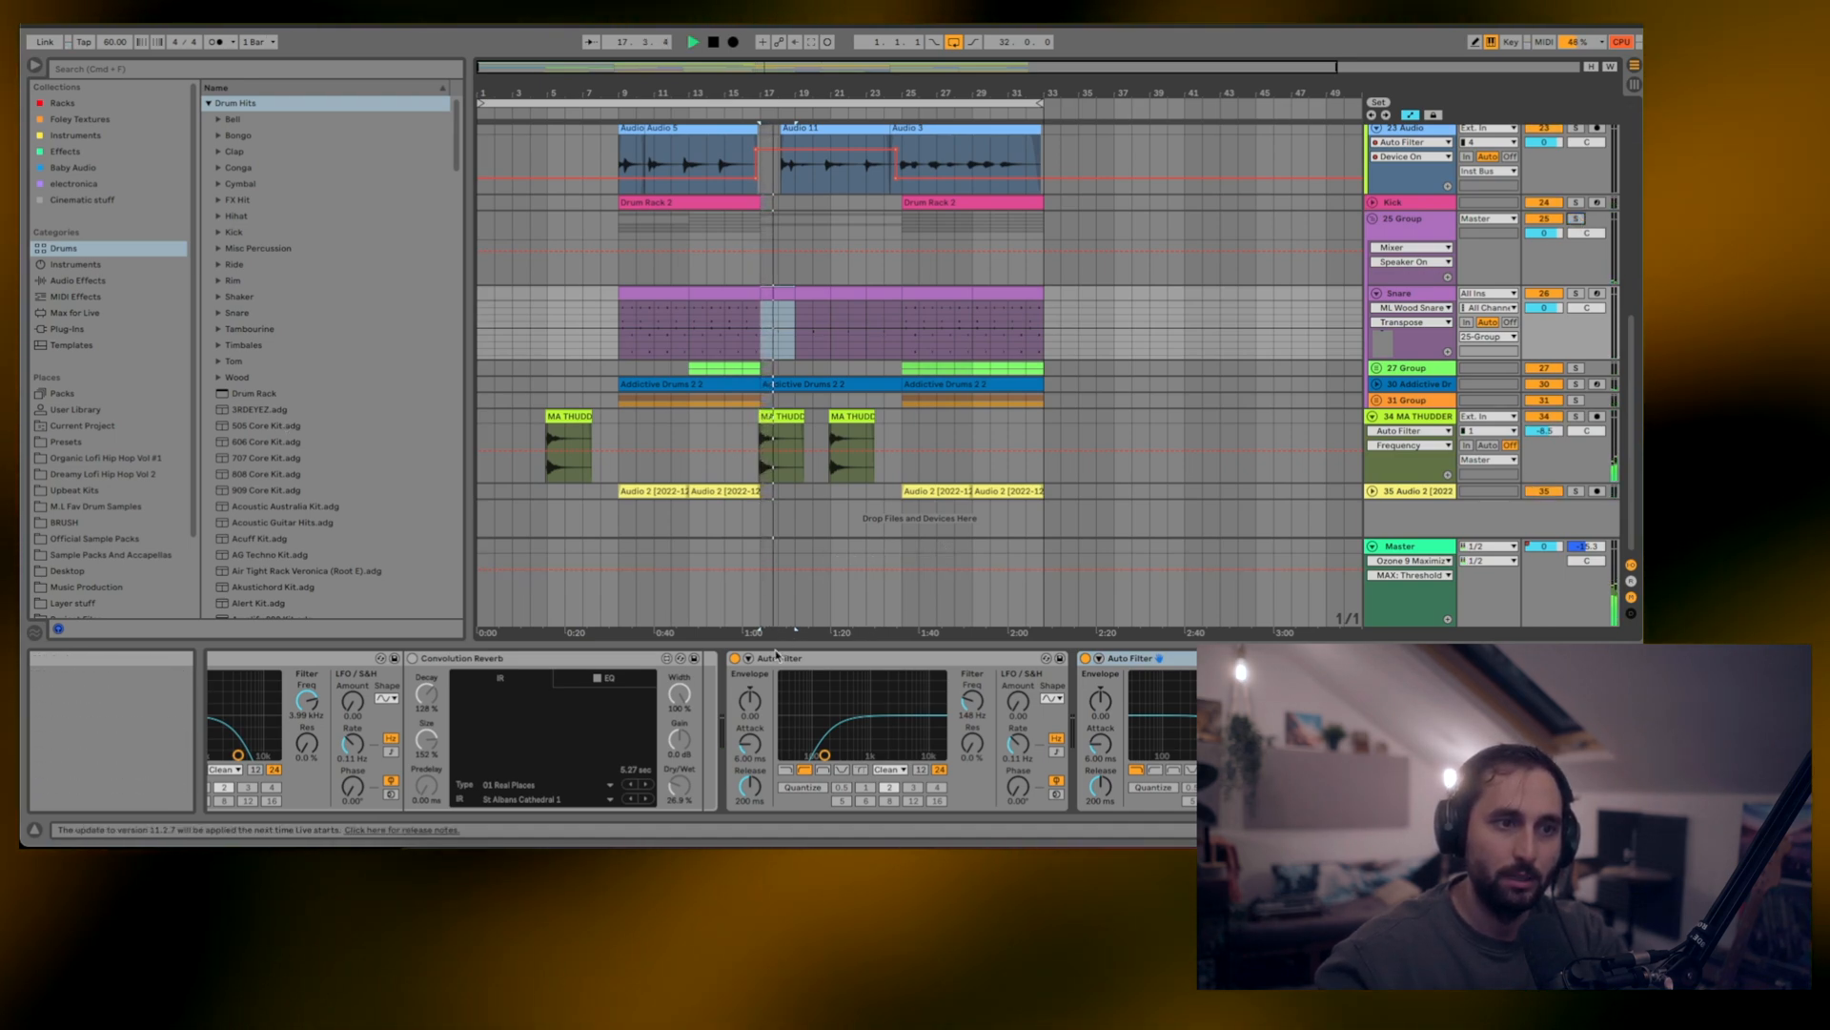
scroll(336, 807, left, 15)
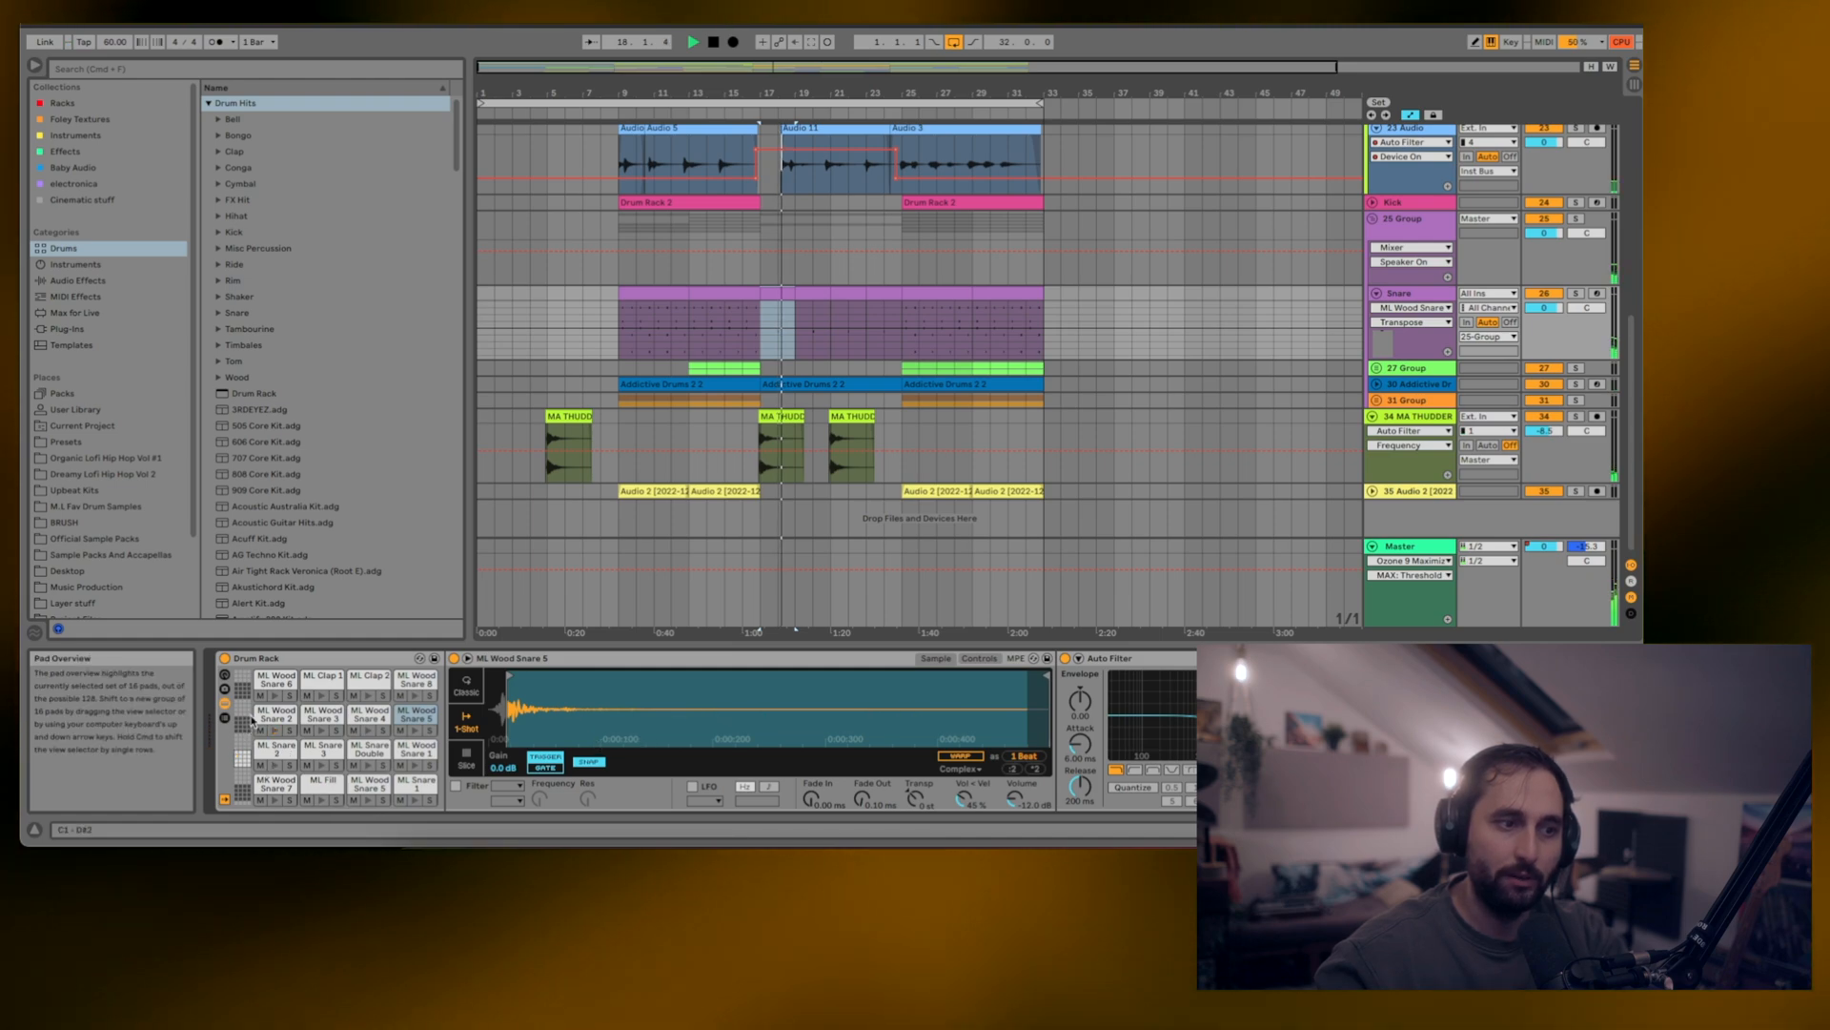
click(273, 720)
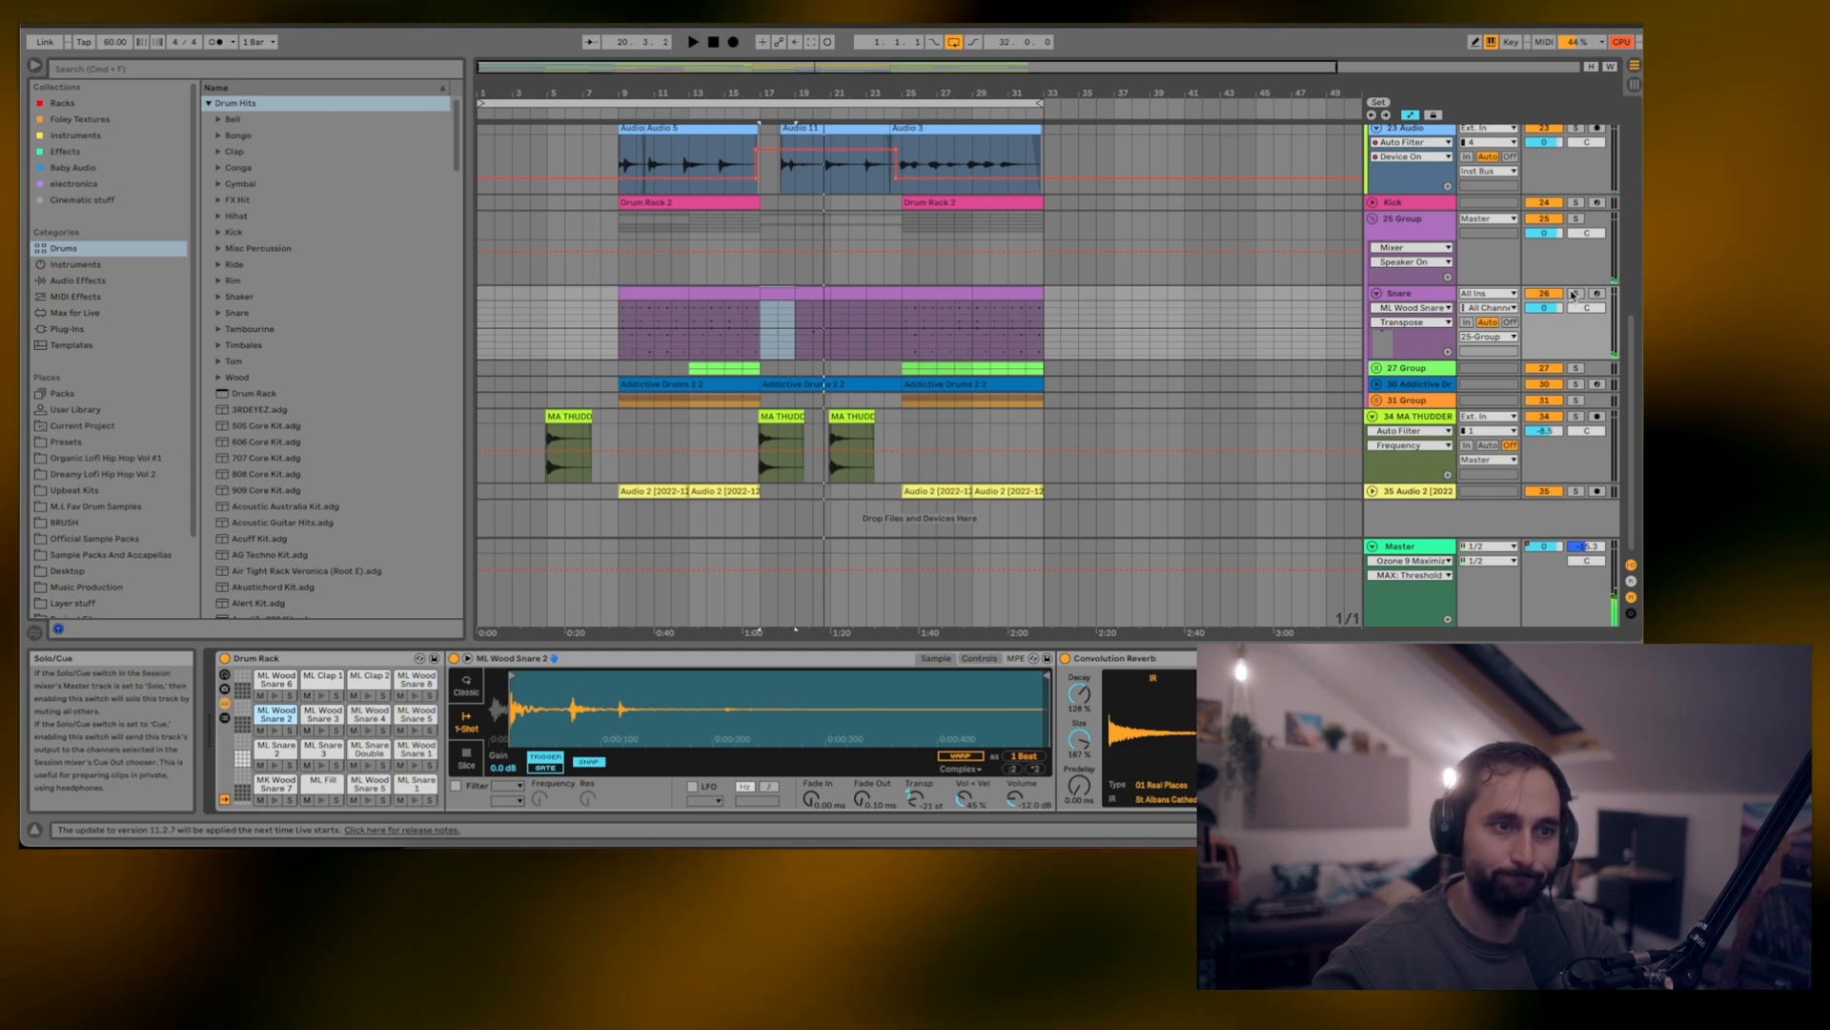
- Fold the Snare track and play the 30 Addictive Drums track soloed from its clip at bar 9
click(1375, 293)
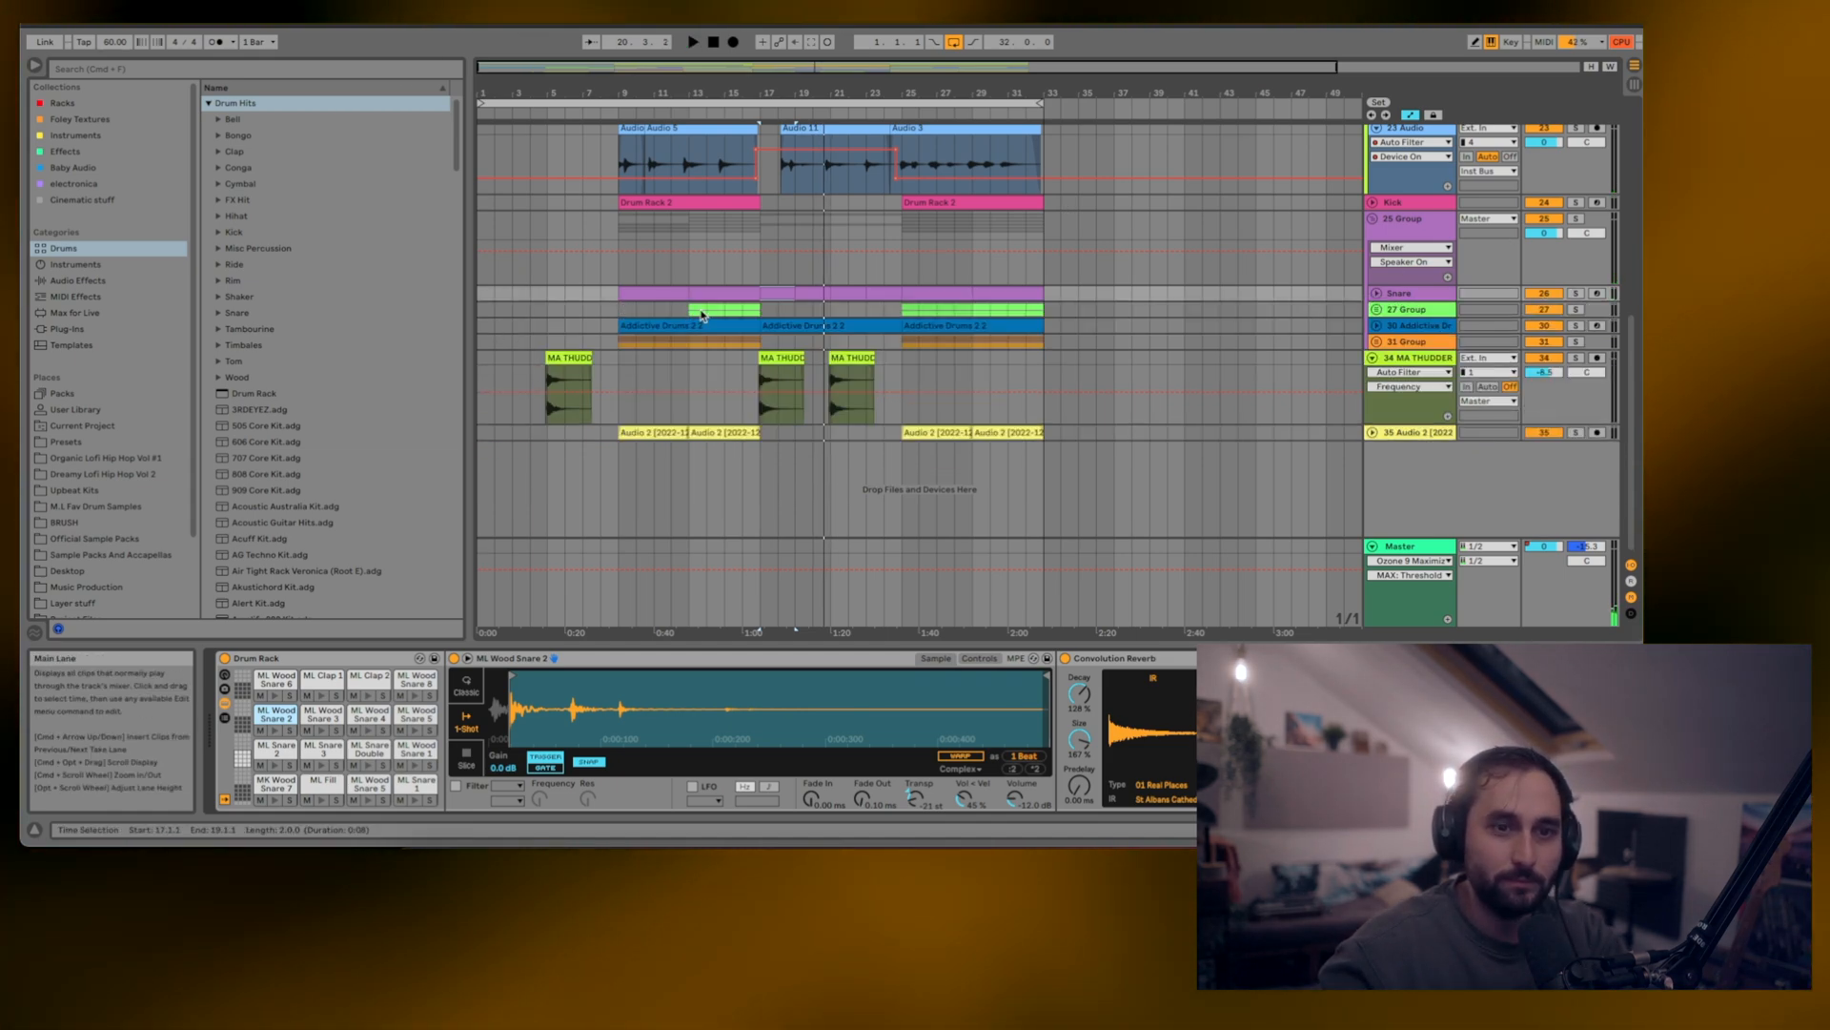
click(665, 329)
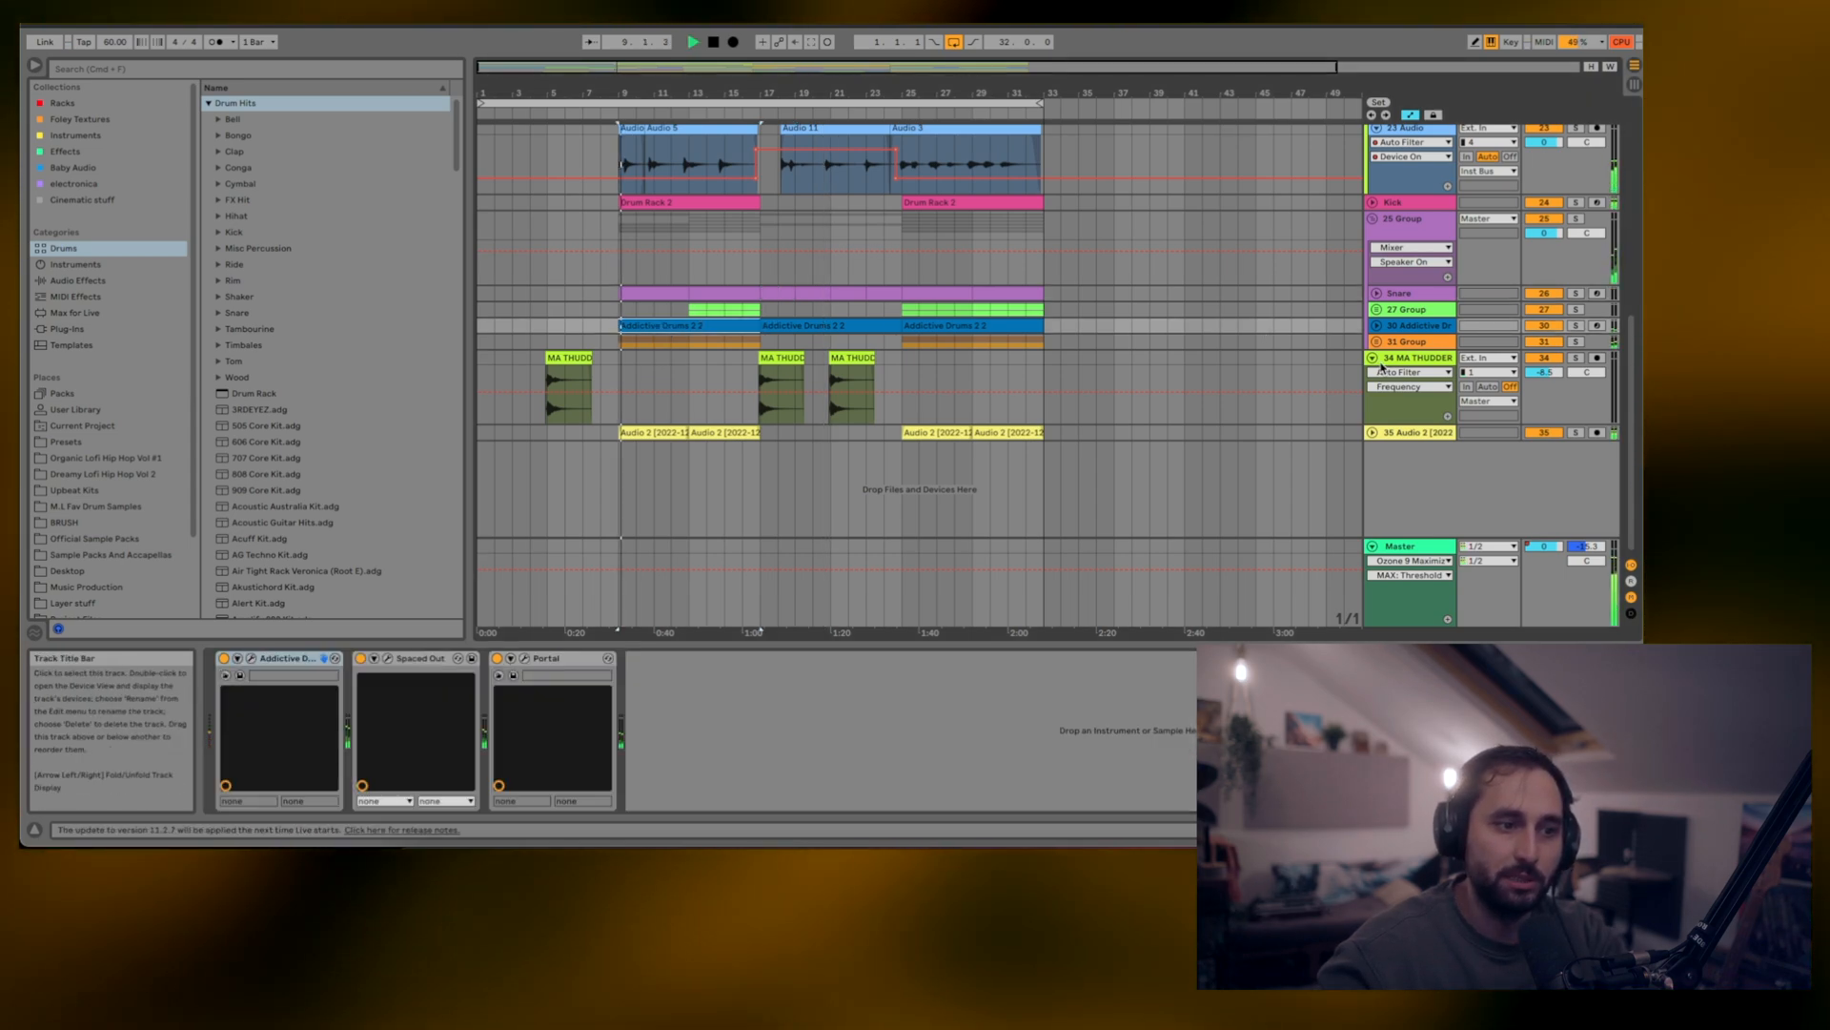
click(1577, 325)
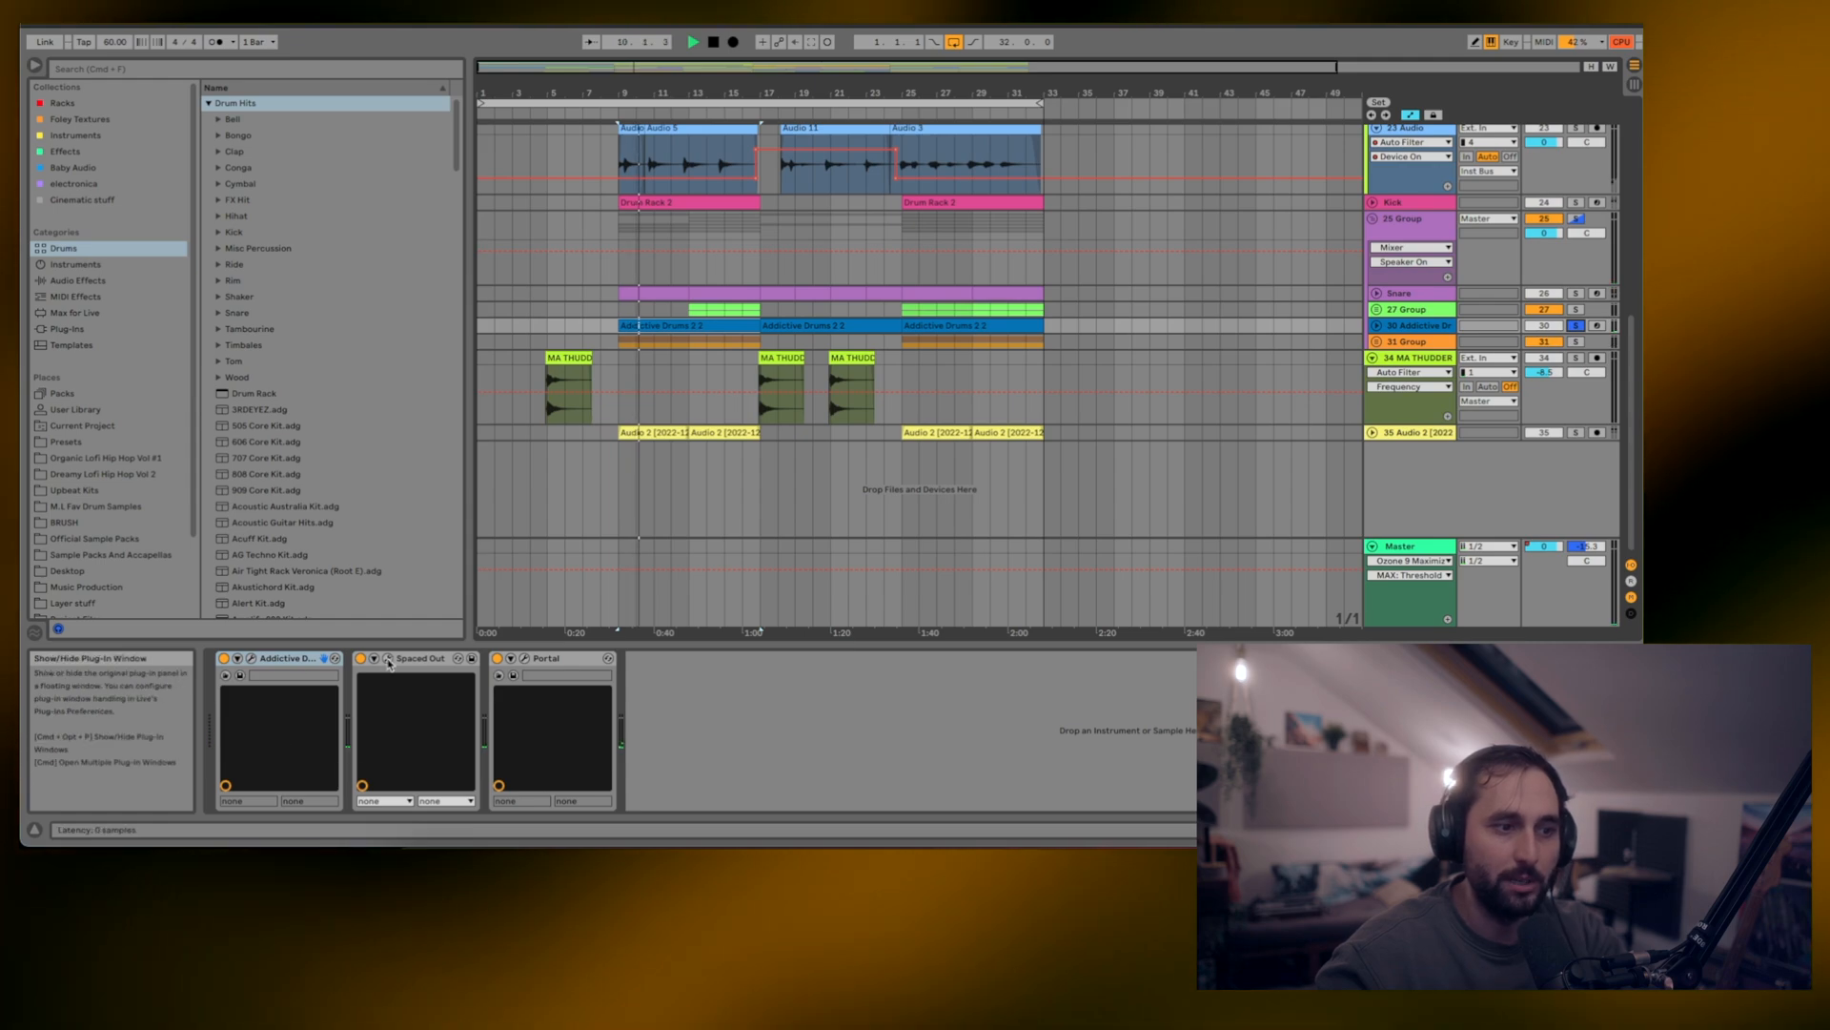
- Inspect the Addictive Drums 2 plug-in's kit pieces and the Spaced Out effect settings on the 30 Addictive Drums track, closing each plug-in window
click(250, 659)
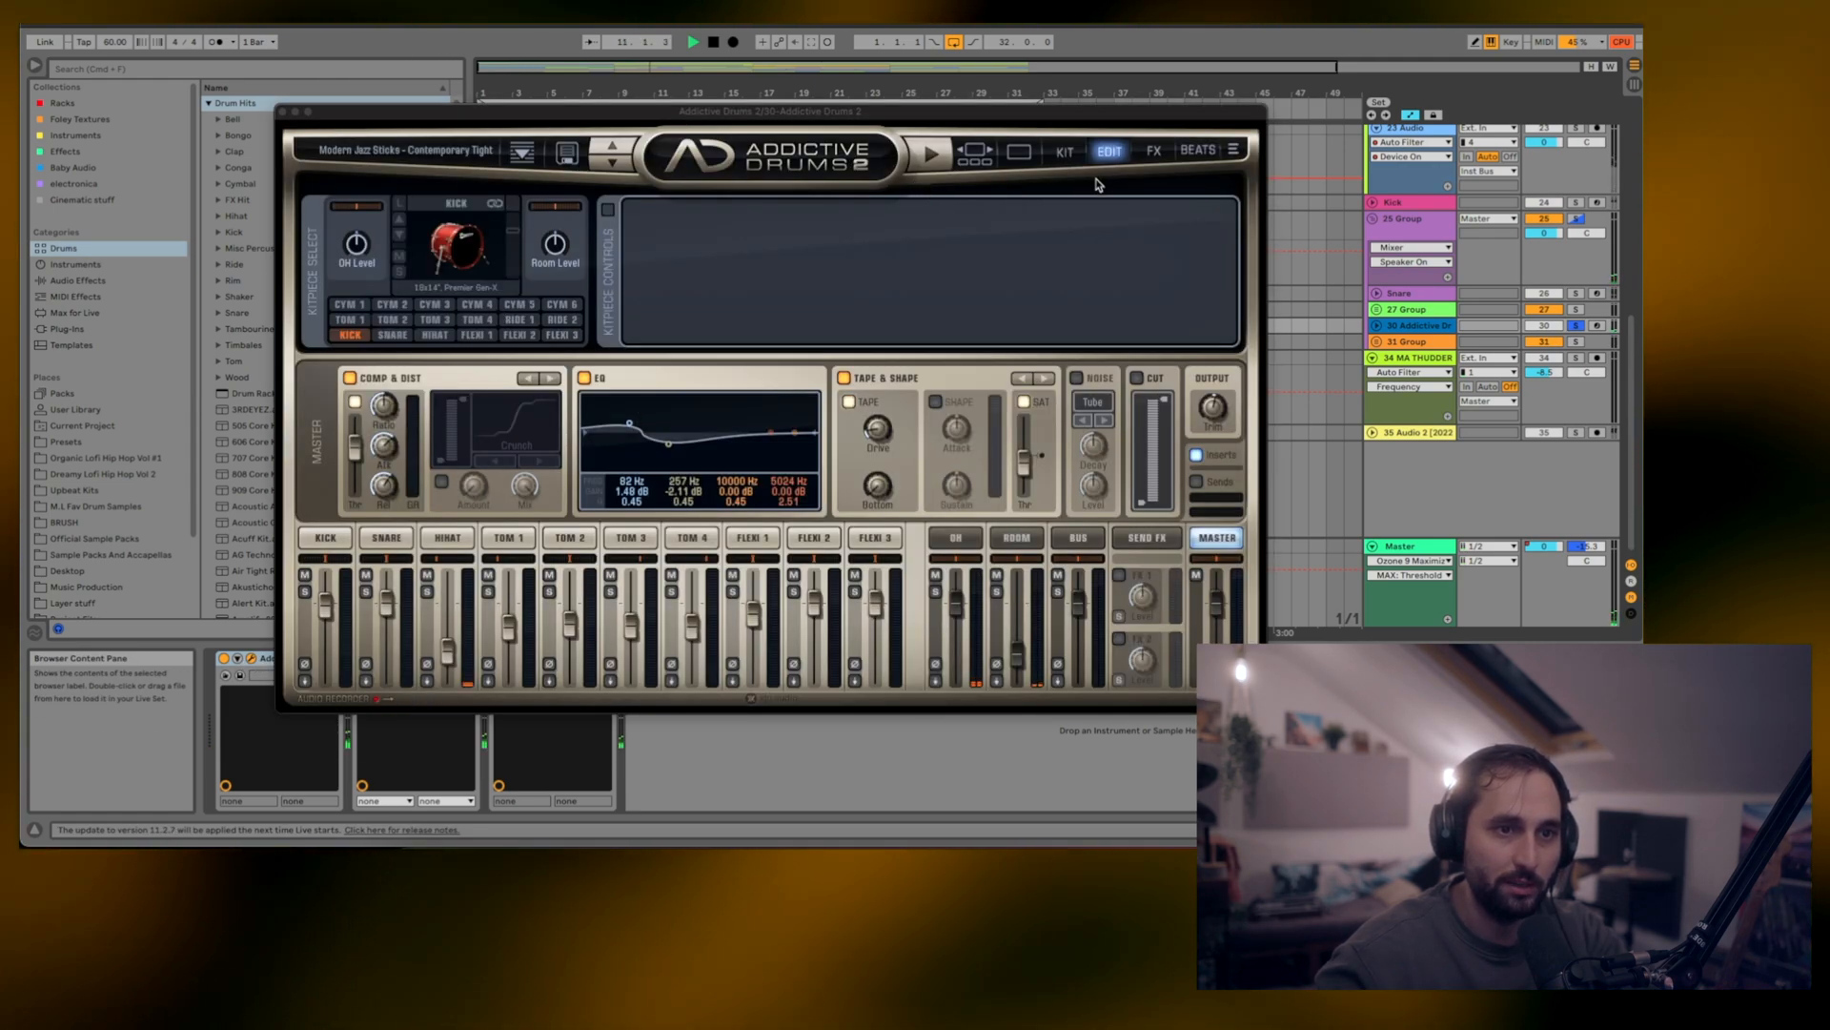
click(1065, 152)
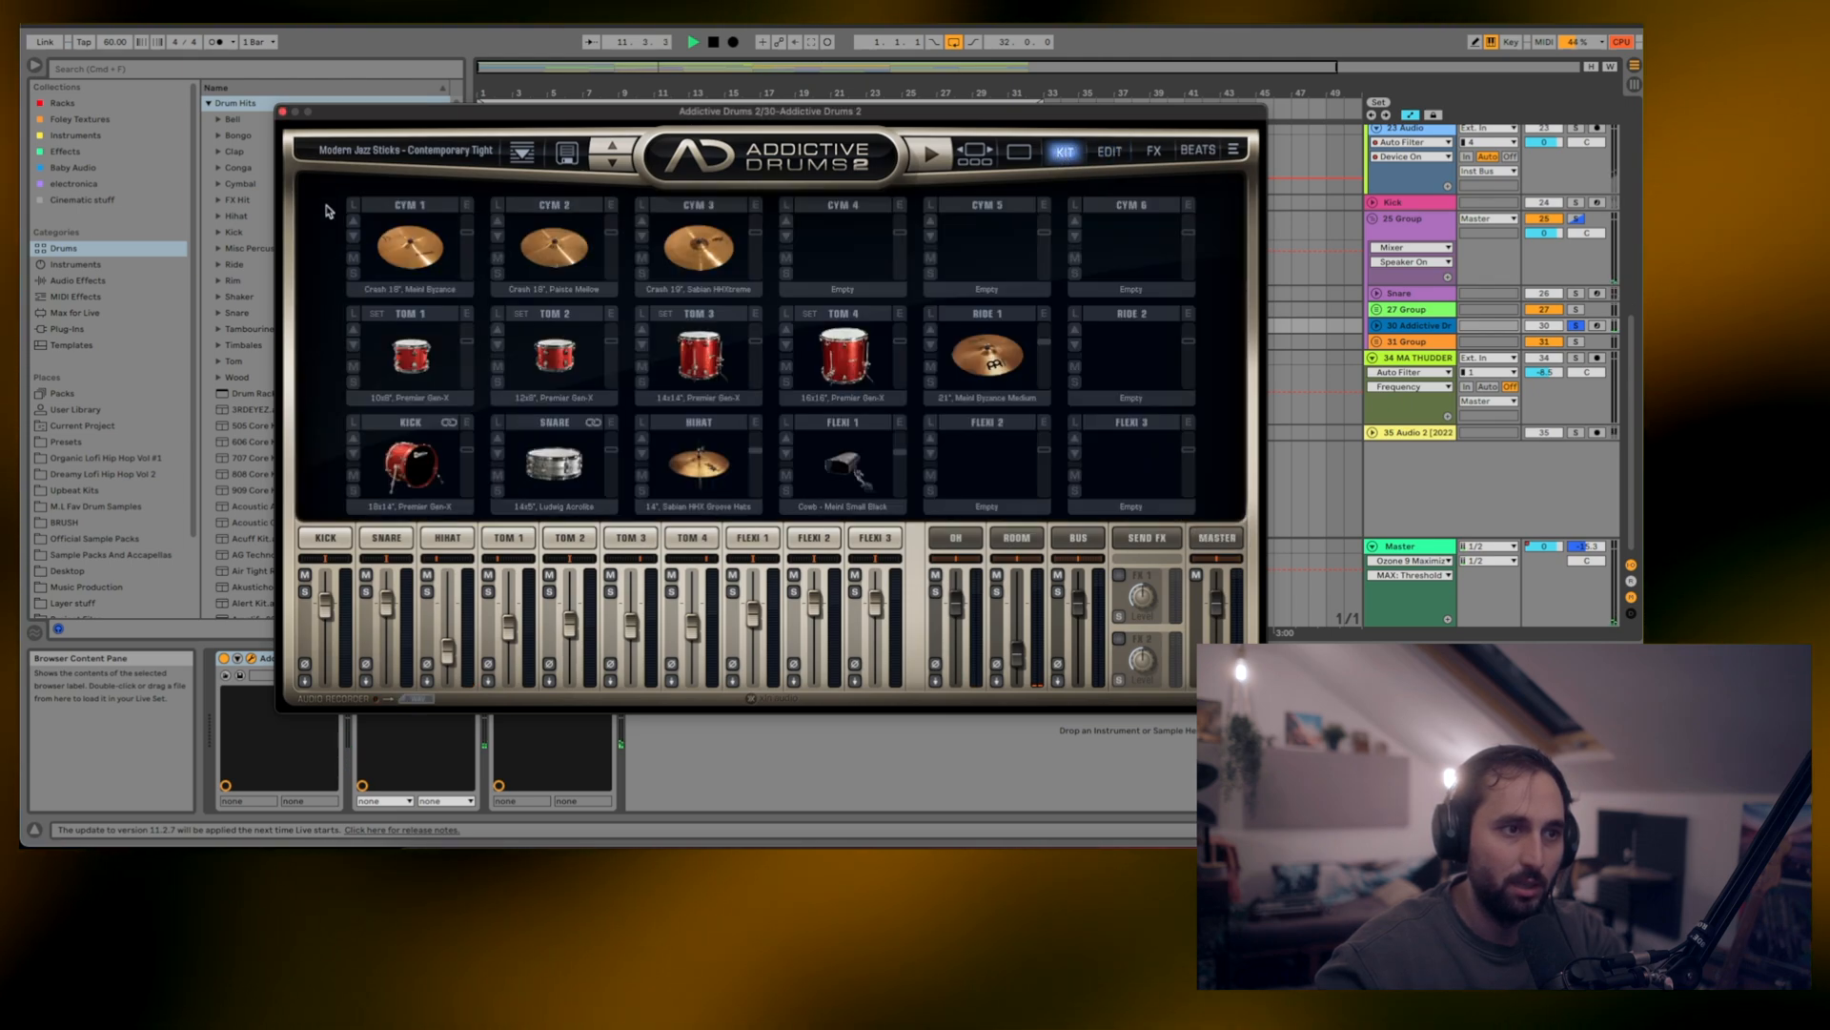
click(283, 112)
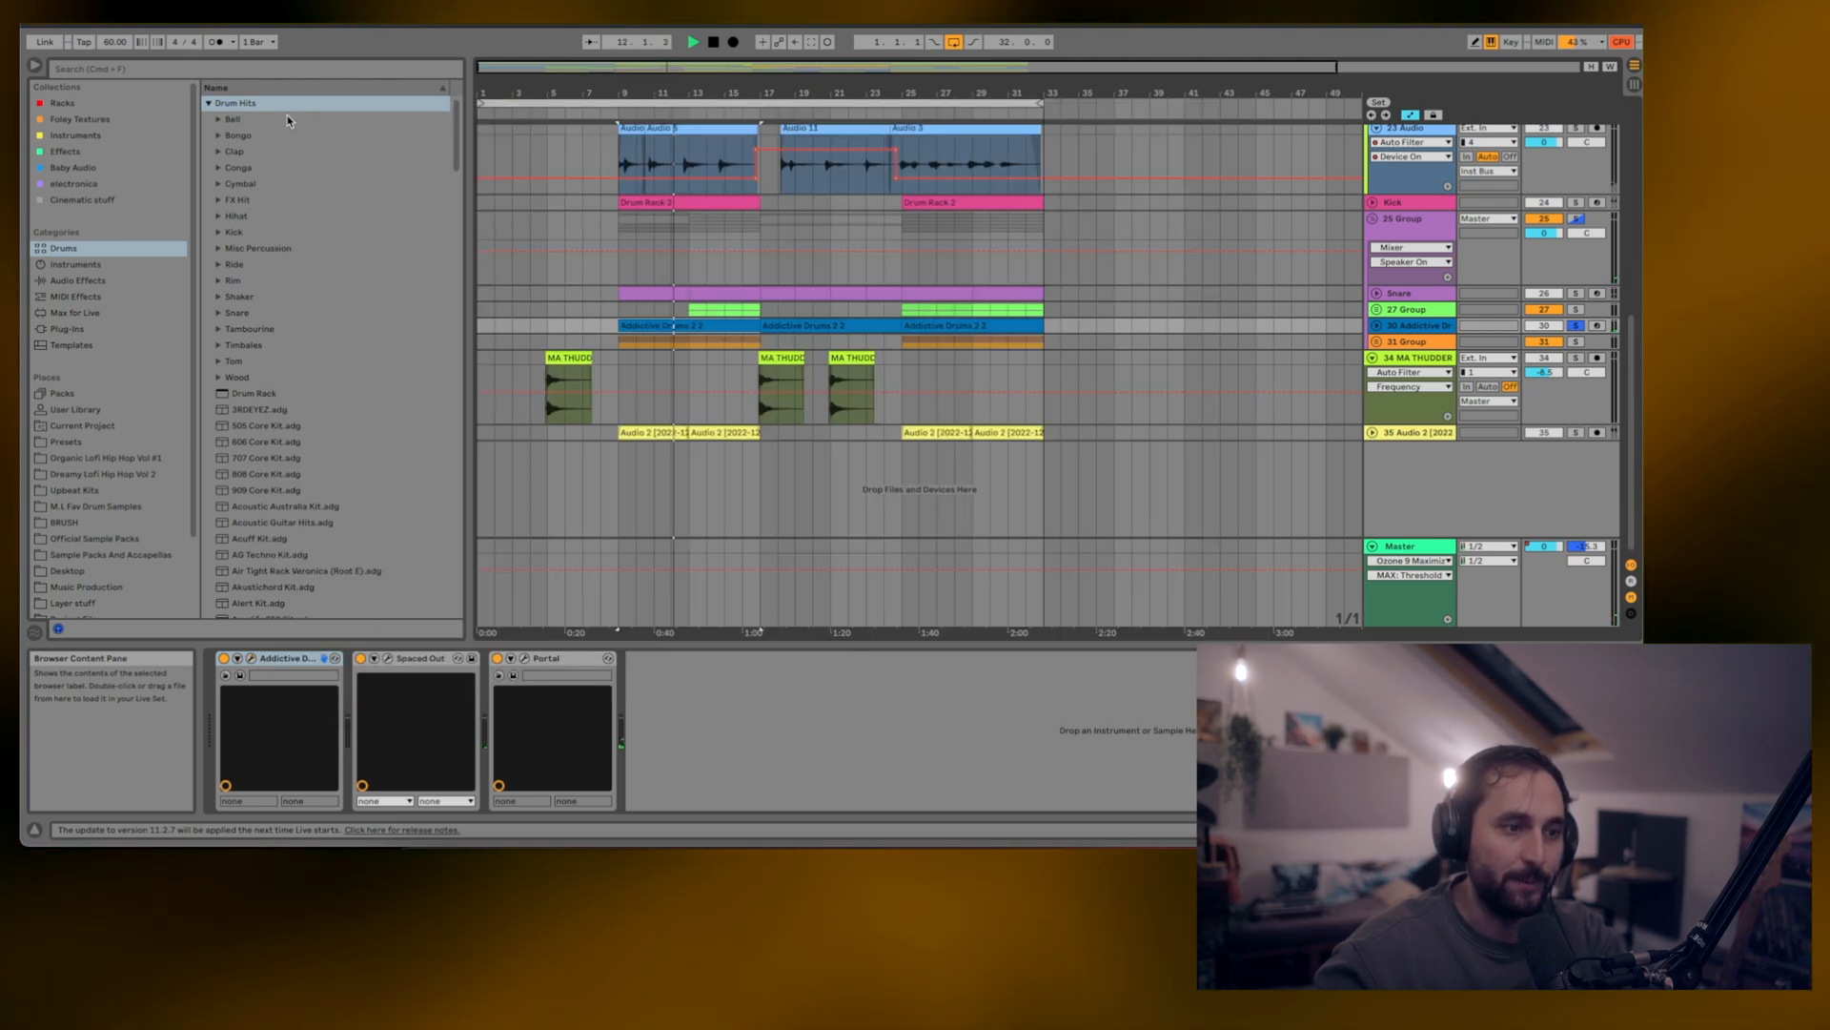
click(388, 658)
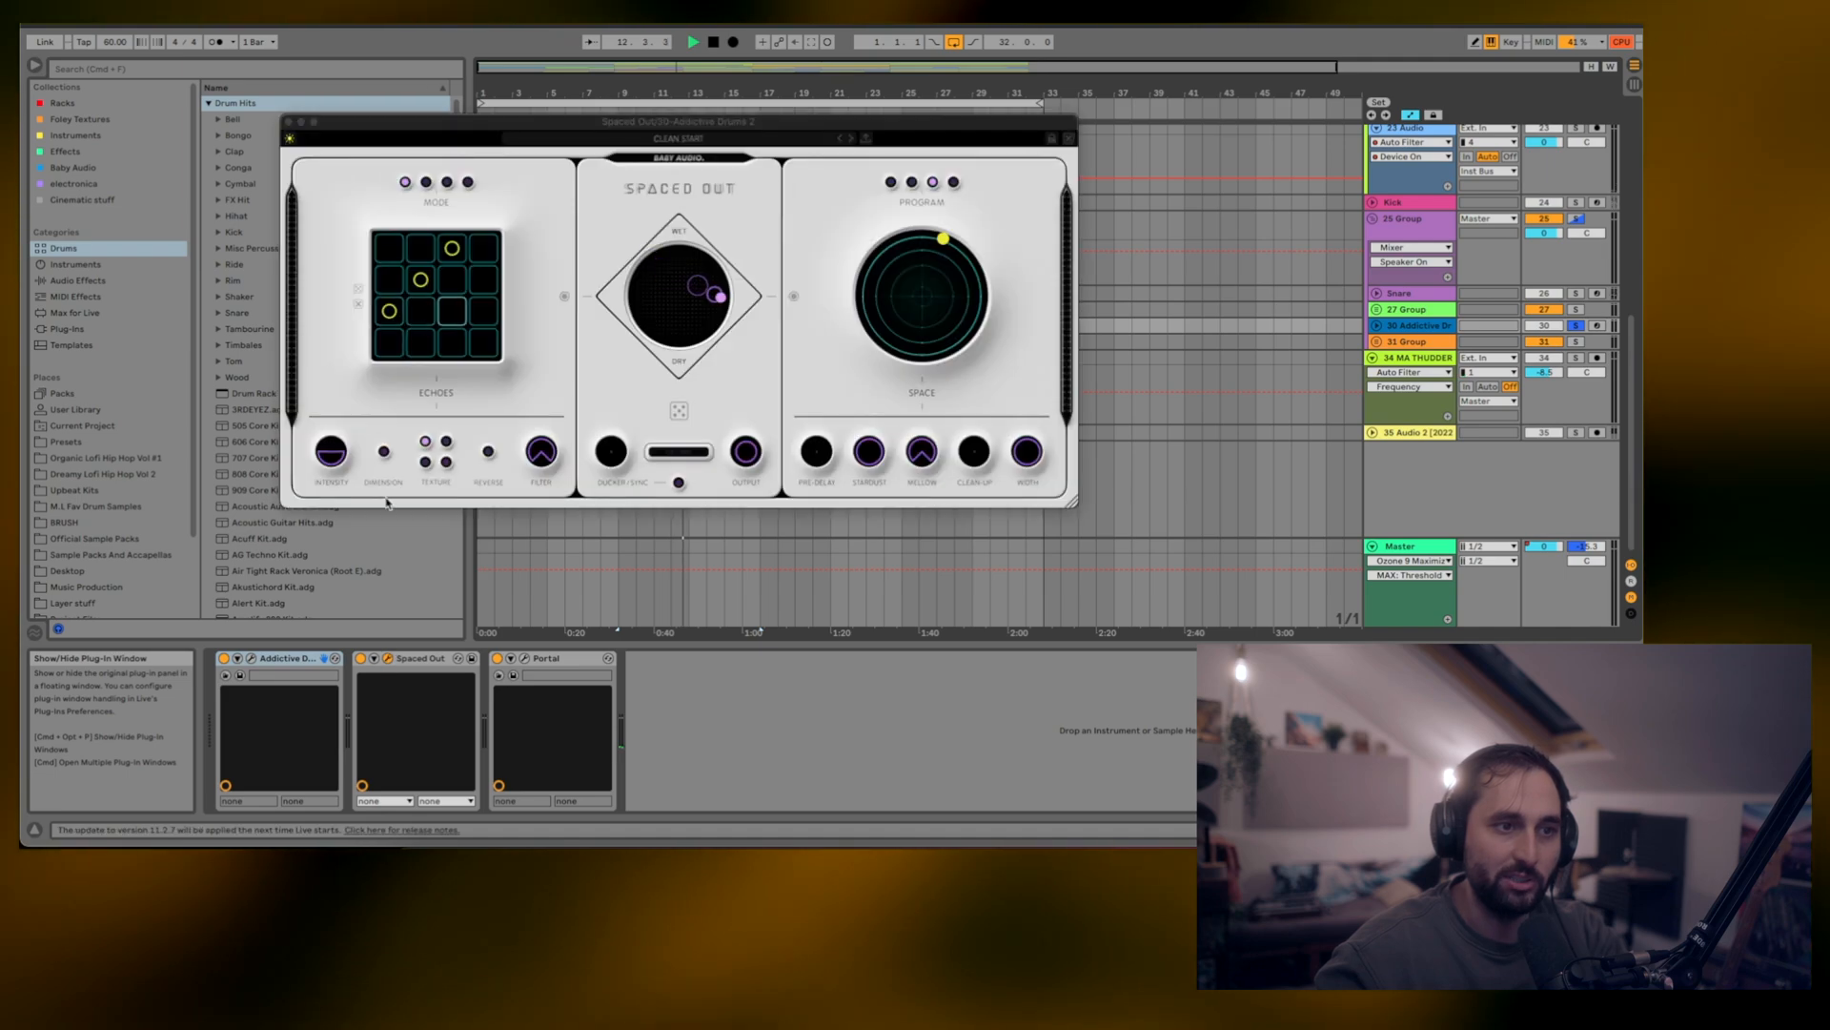
click(285, 121)
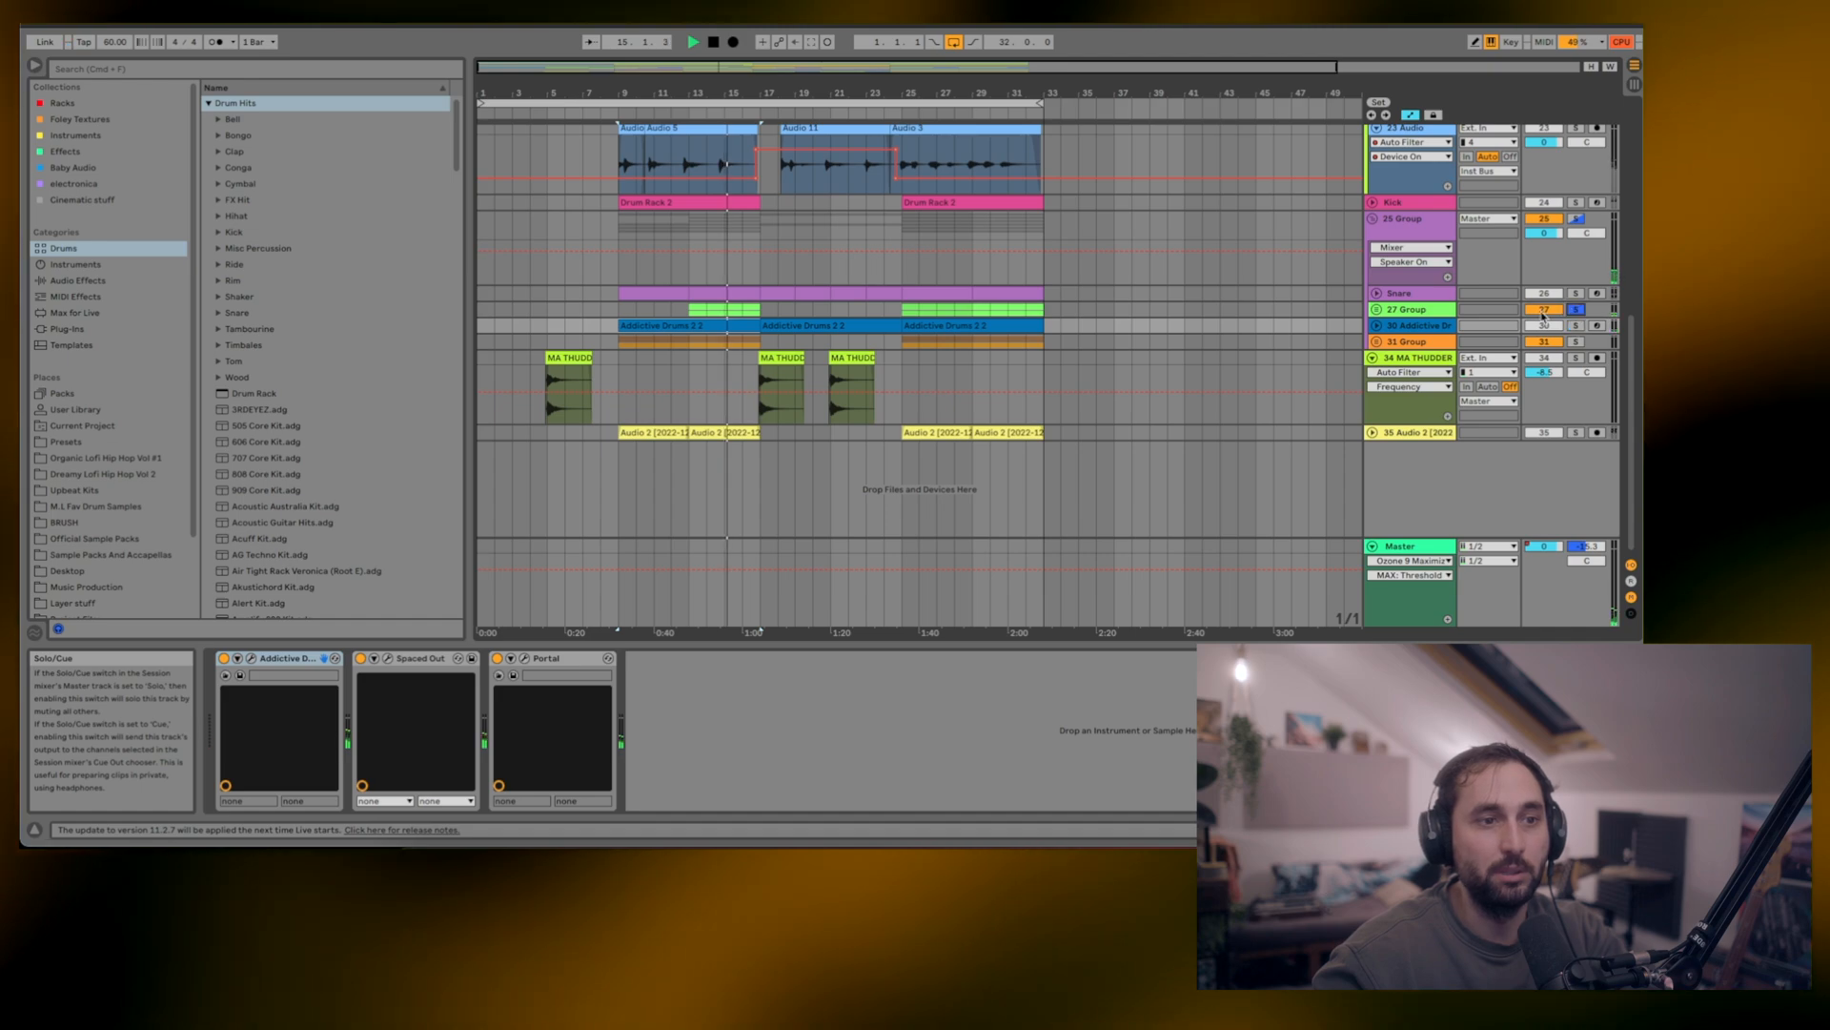
- Unfold the soloed 27 Group and play its 60 BPM Lofi Hats clips, including the one from bar 25
click(1377, 311)
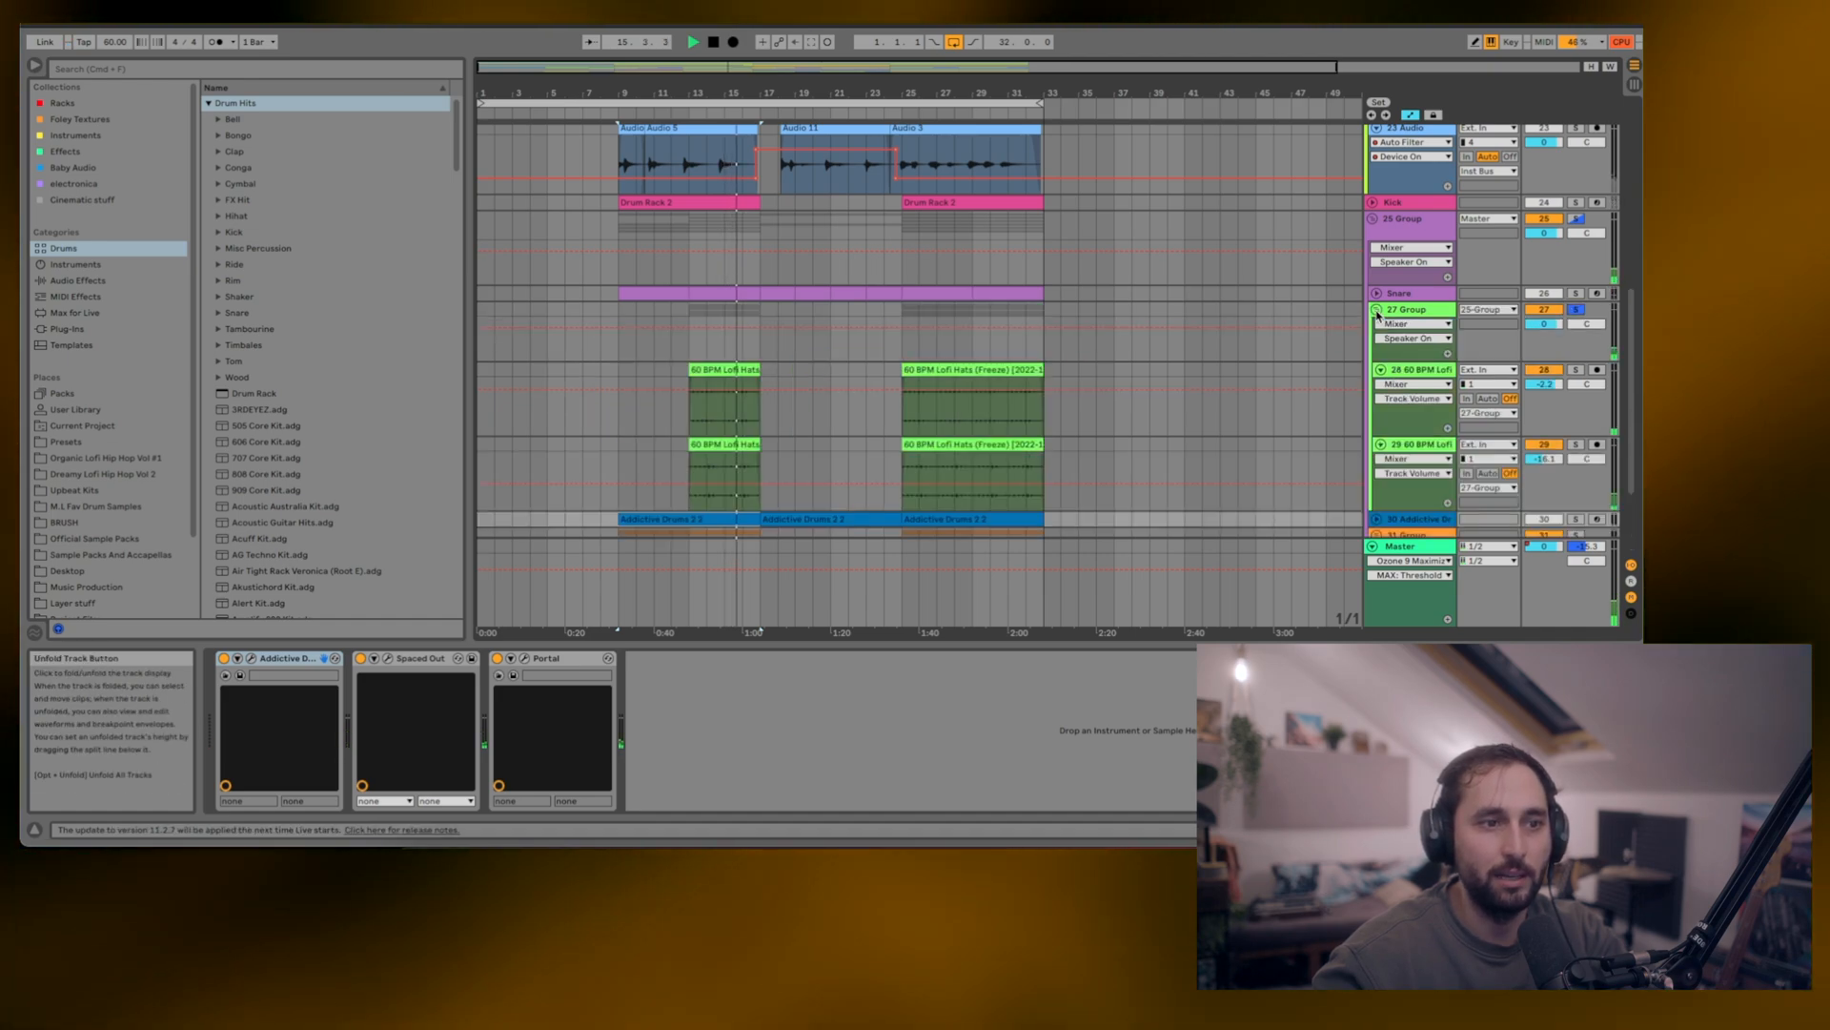
click(727, 370)
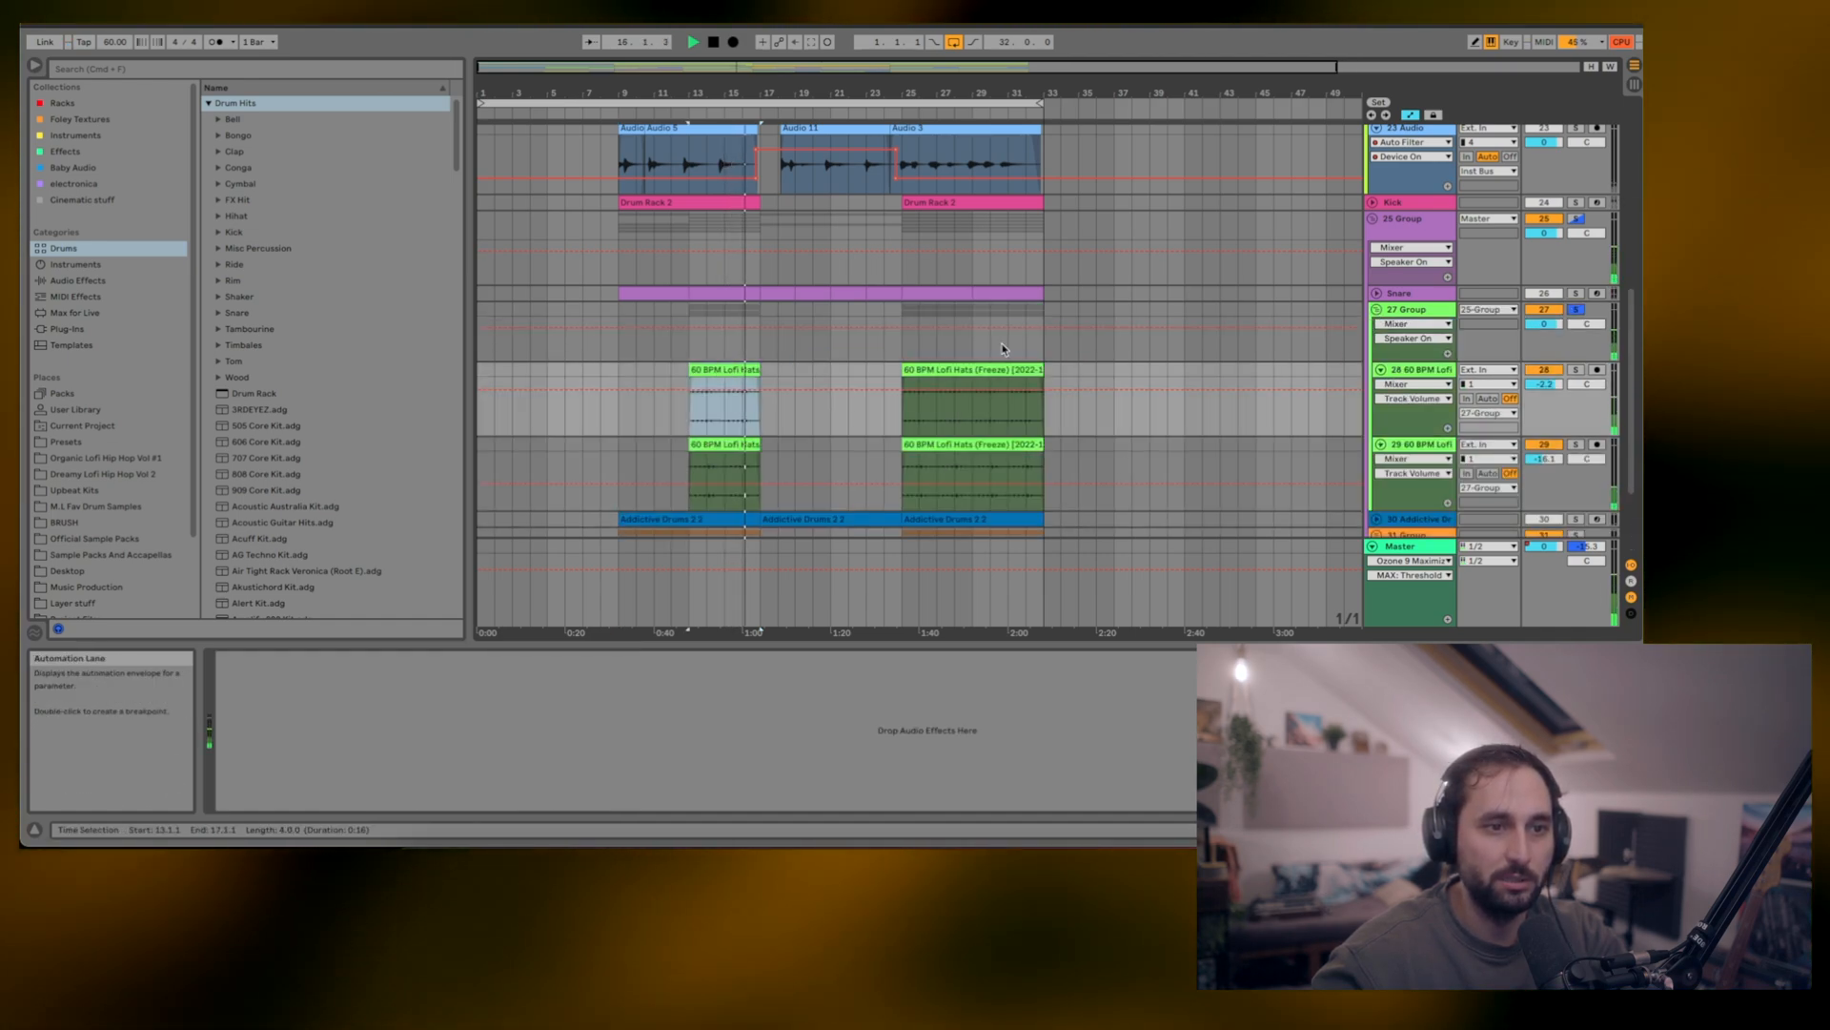
click(951, 370)
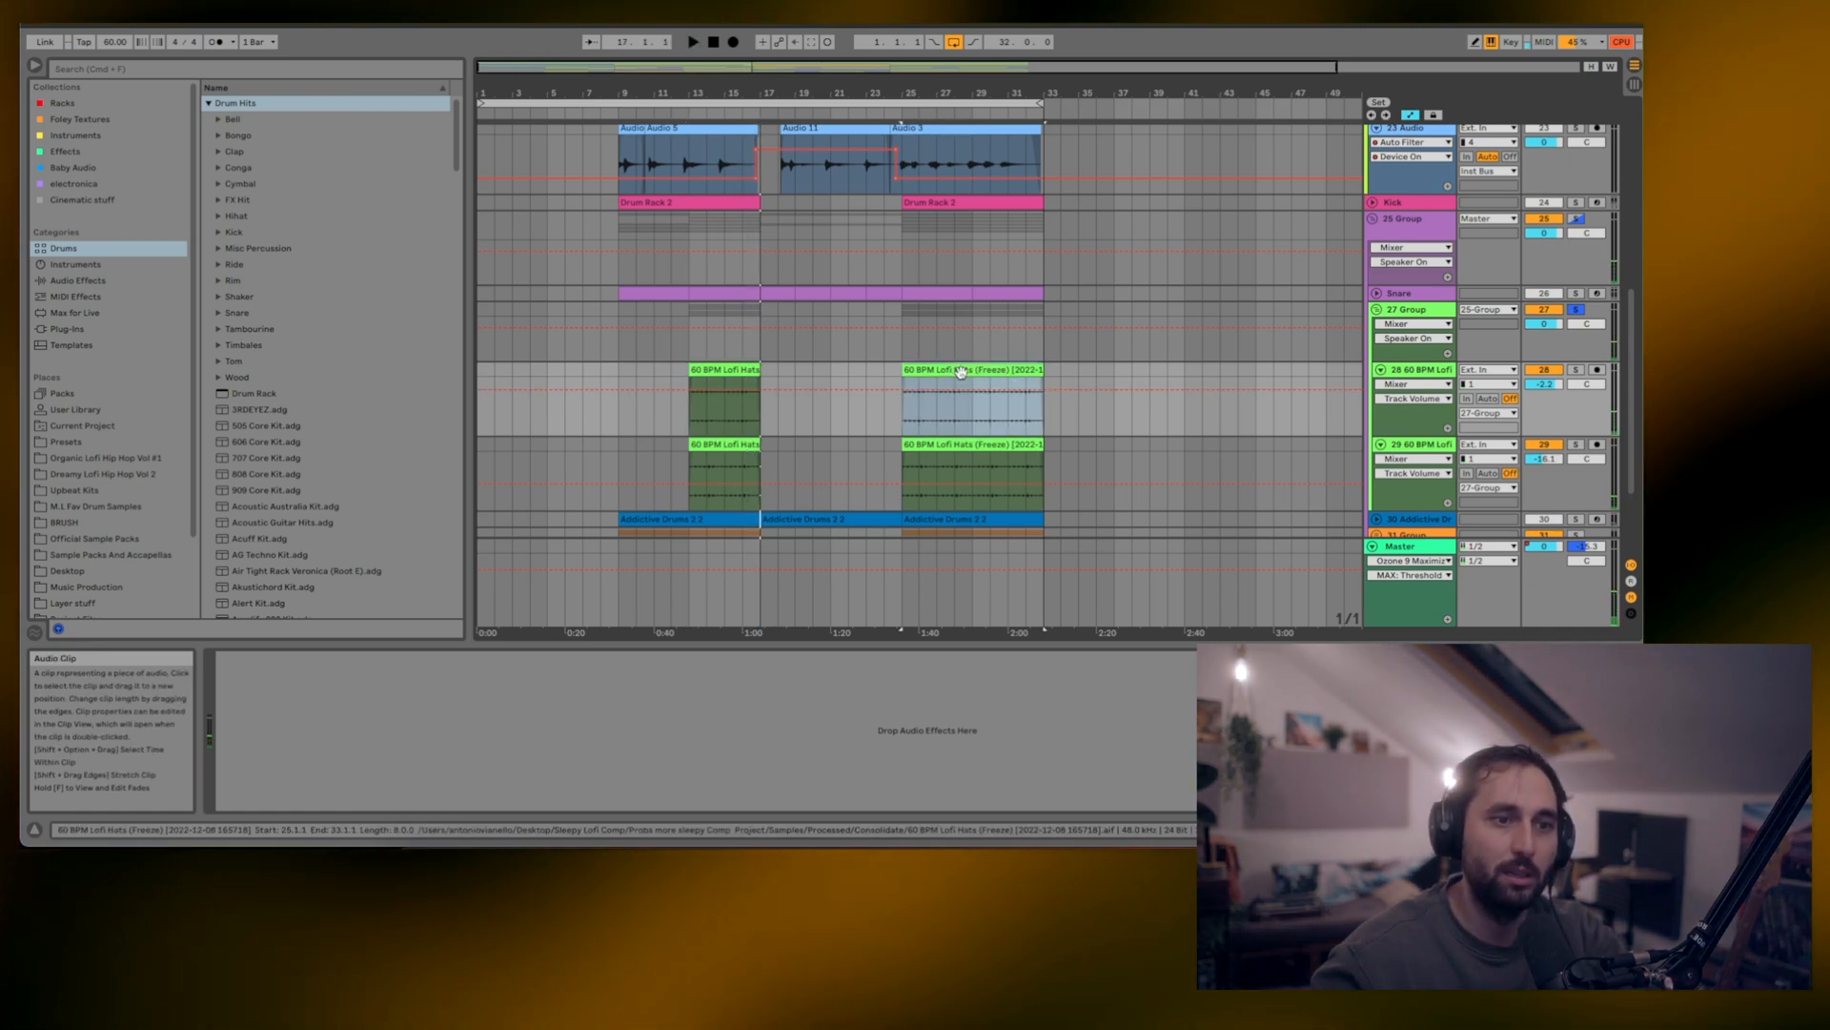
- Check the 27 Group and its two 60 BPM Lofi Hats tracks for effects, end the group's solo and fold it
click(1410, 312)
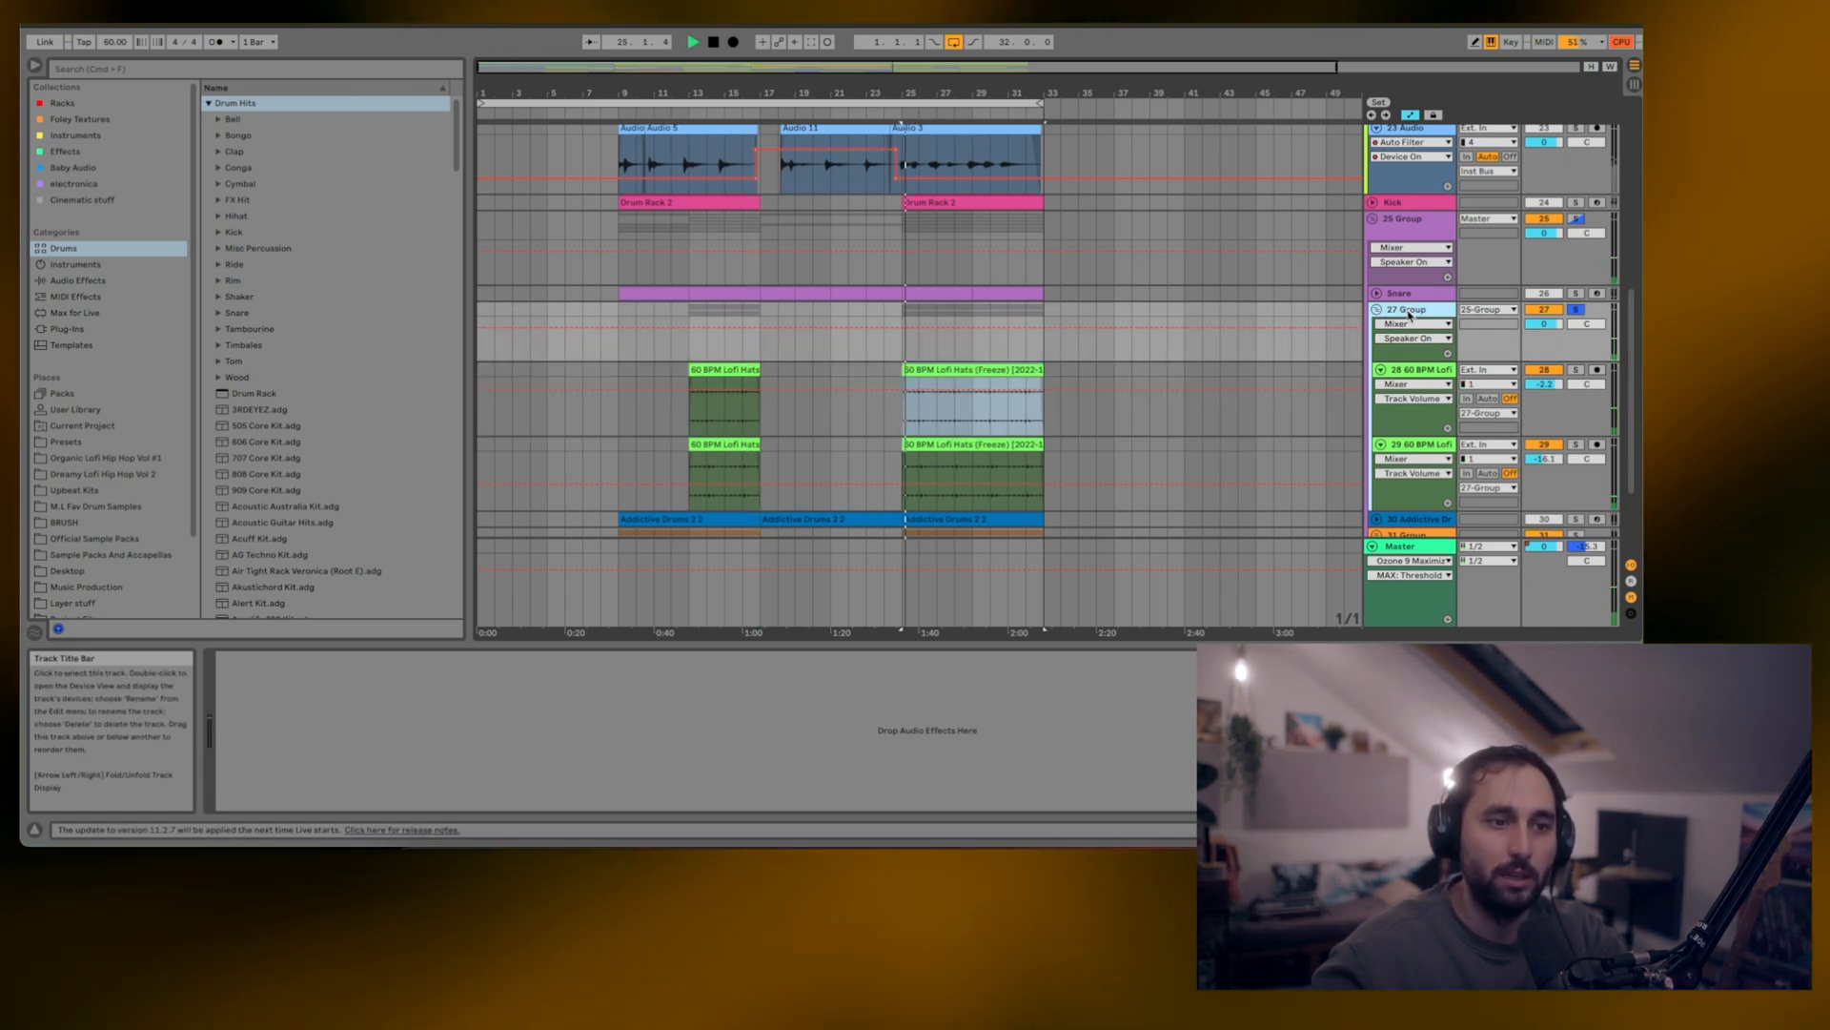
click(1420, 370)
click(1430, 446)
click(1575, 309)
click(1376, 310)
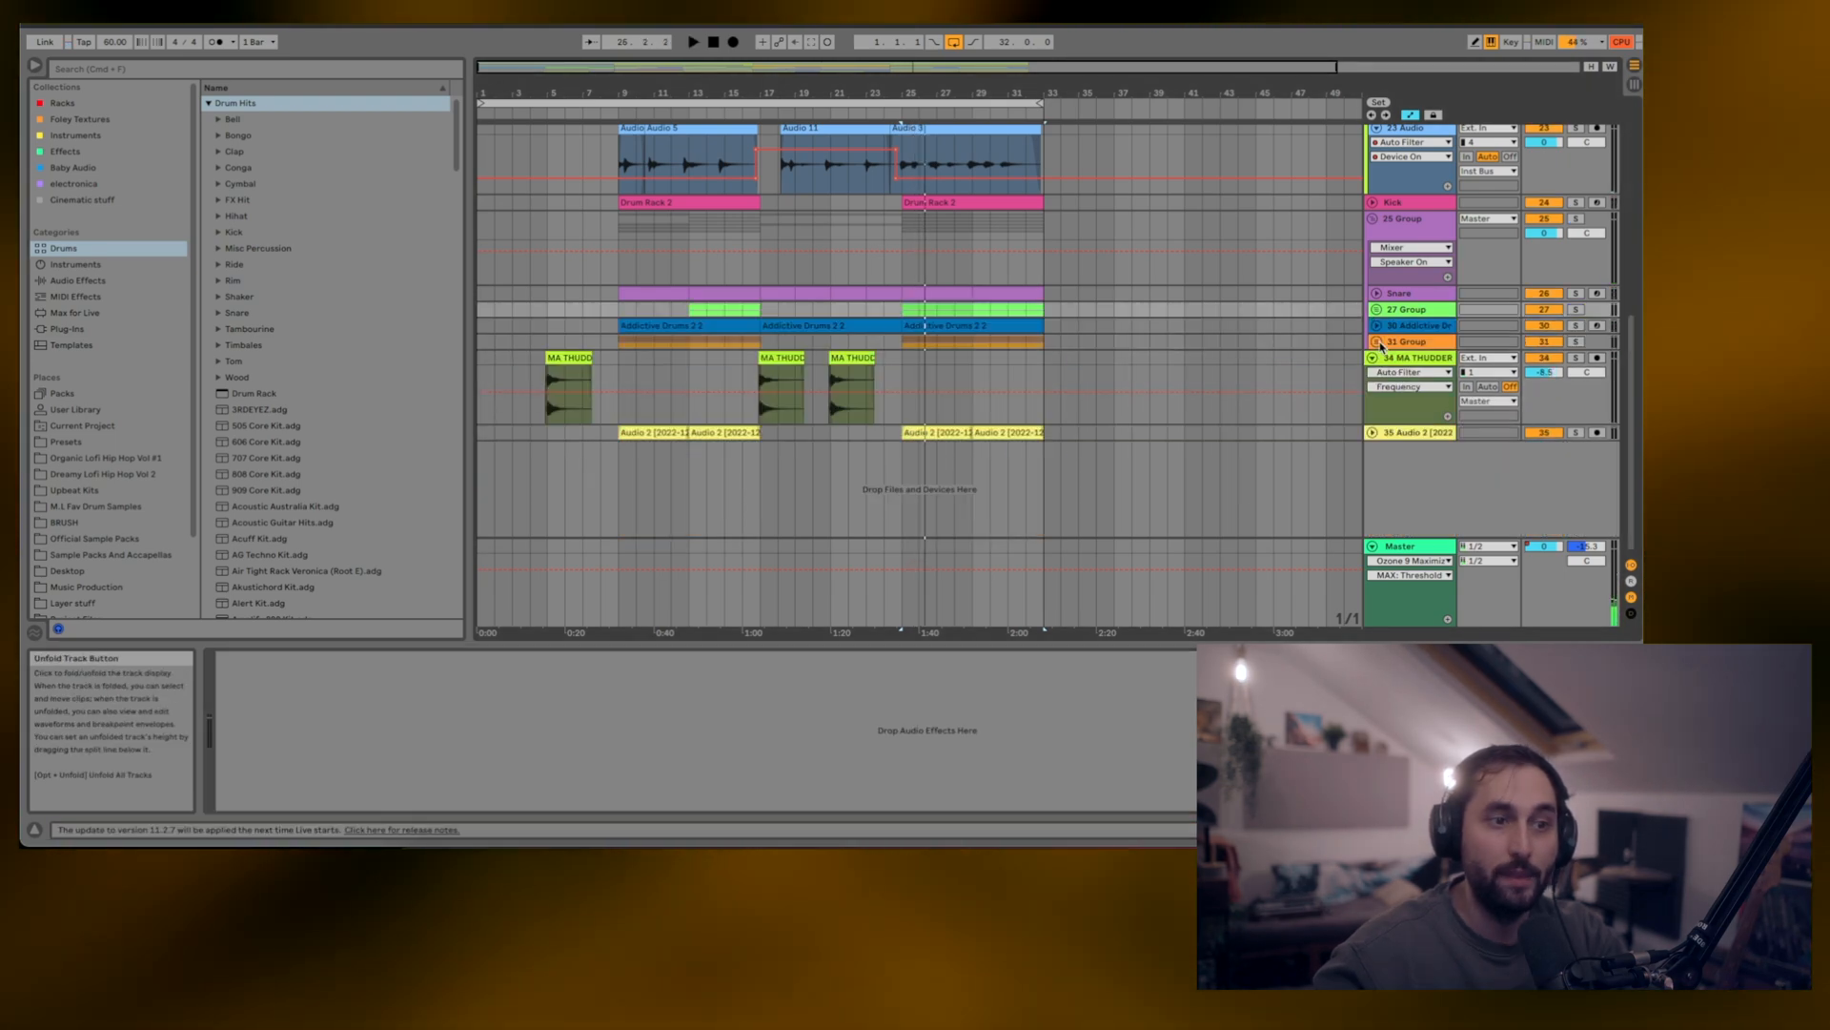
- Unfold the 31 Group and start playback from its first 60 BPM Trippy clip at bar 9
click(1377, 343)
key(space)
drag(631, 435, 690, 448)
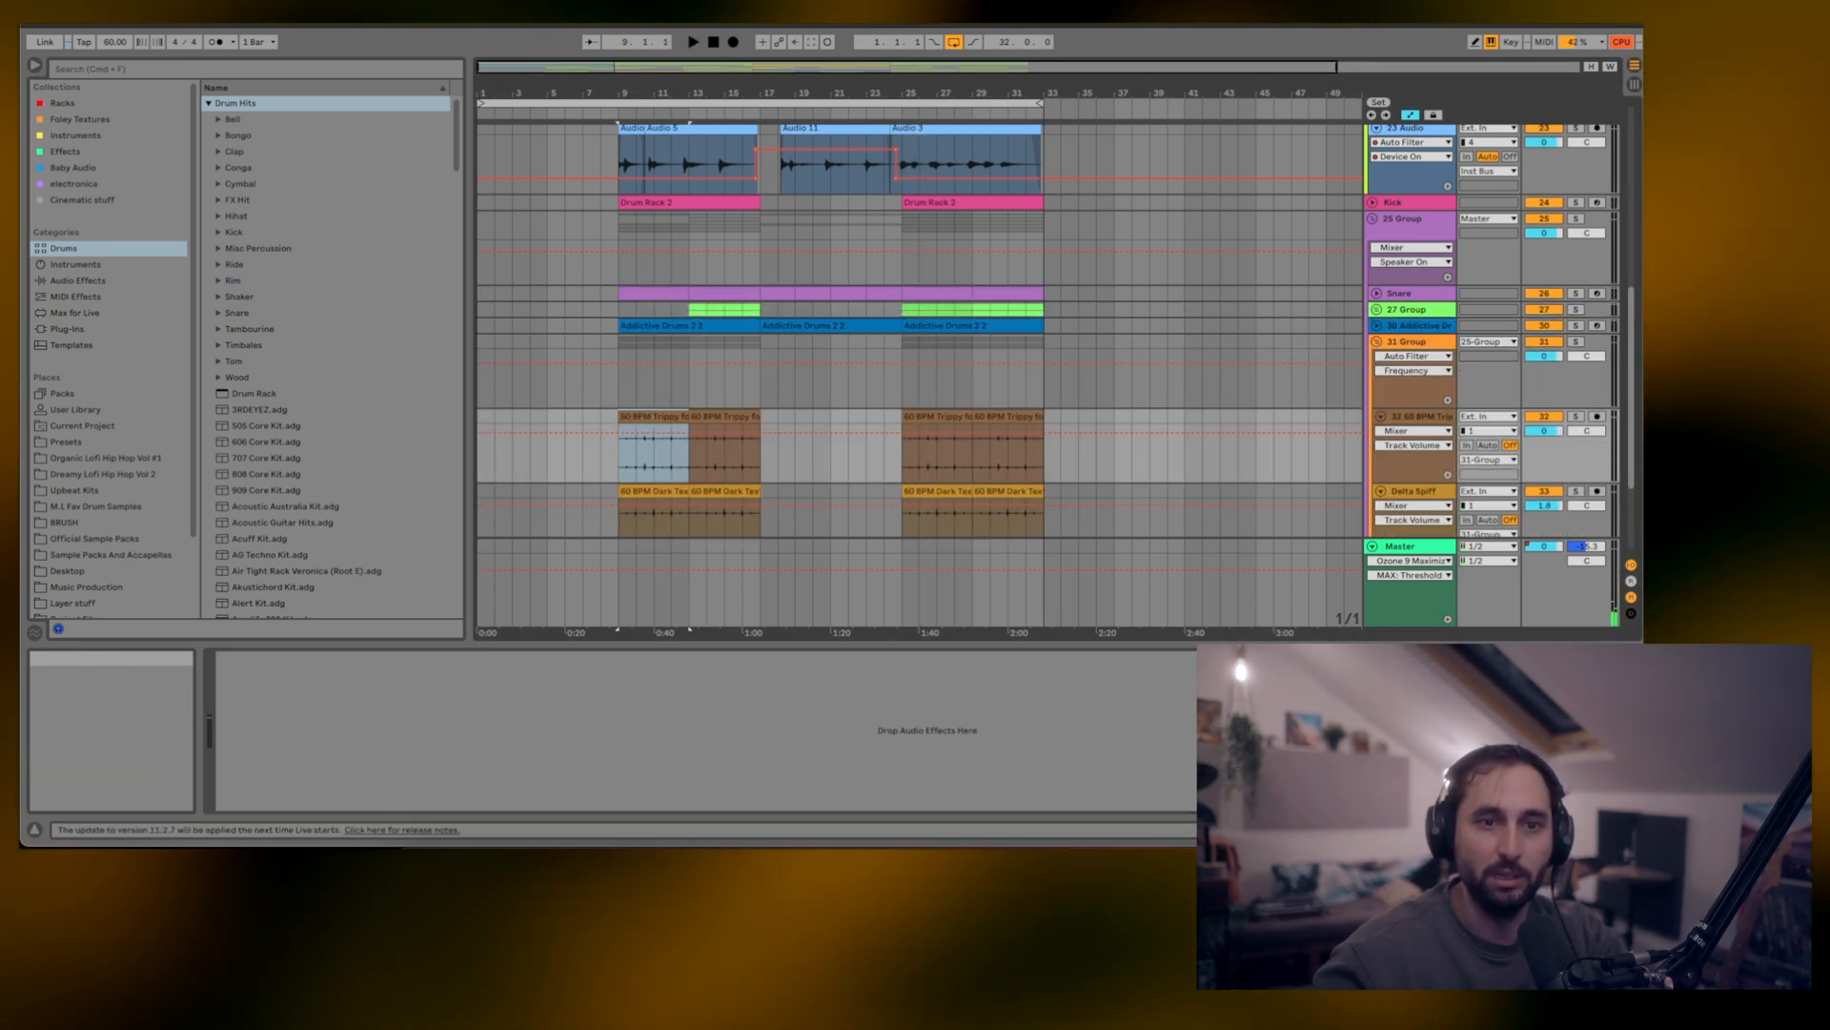
key(space)
- Solo the 31 Group to hear its percussion loops with the Glue Compressor and Auto Filter, and end the solo to hear the full mix
click(1576, 341)
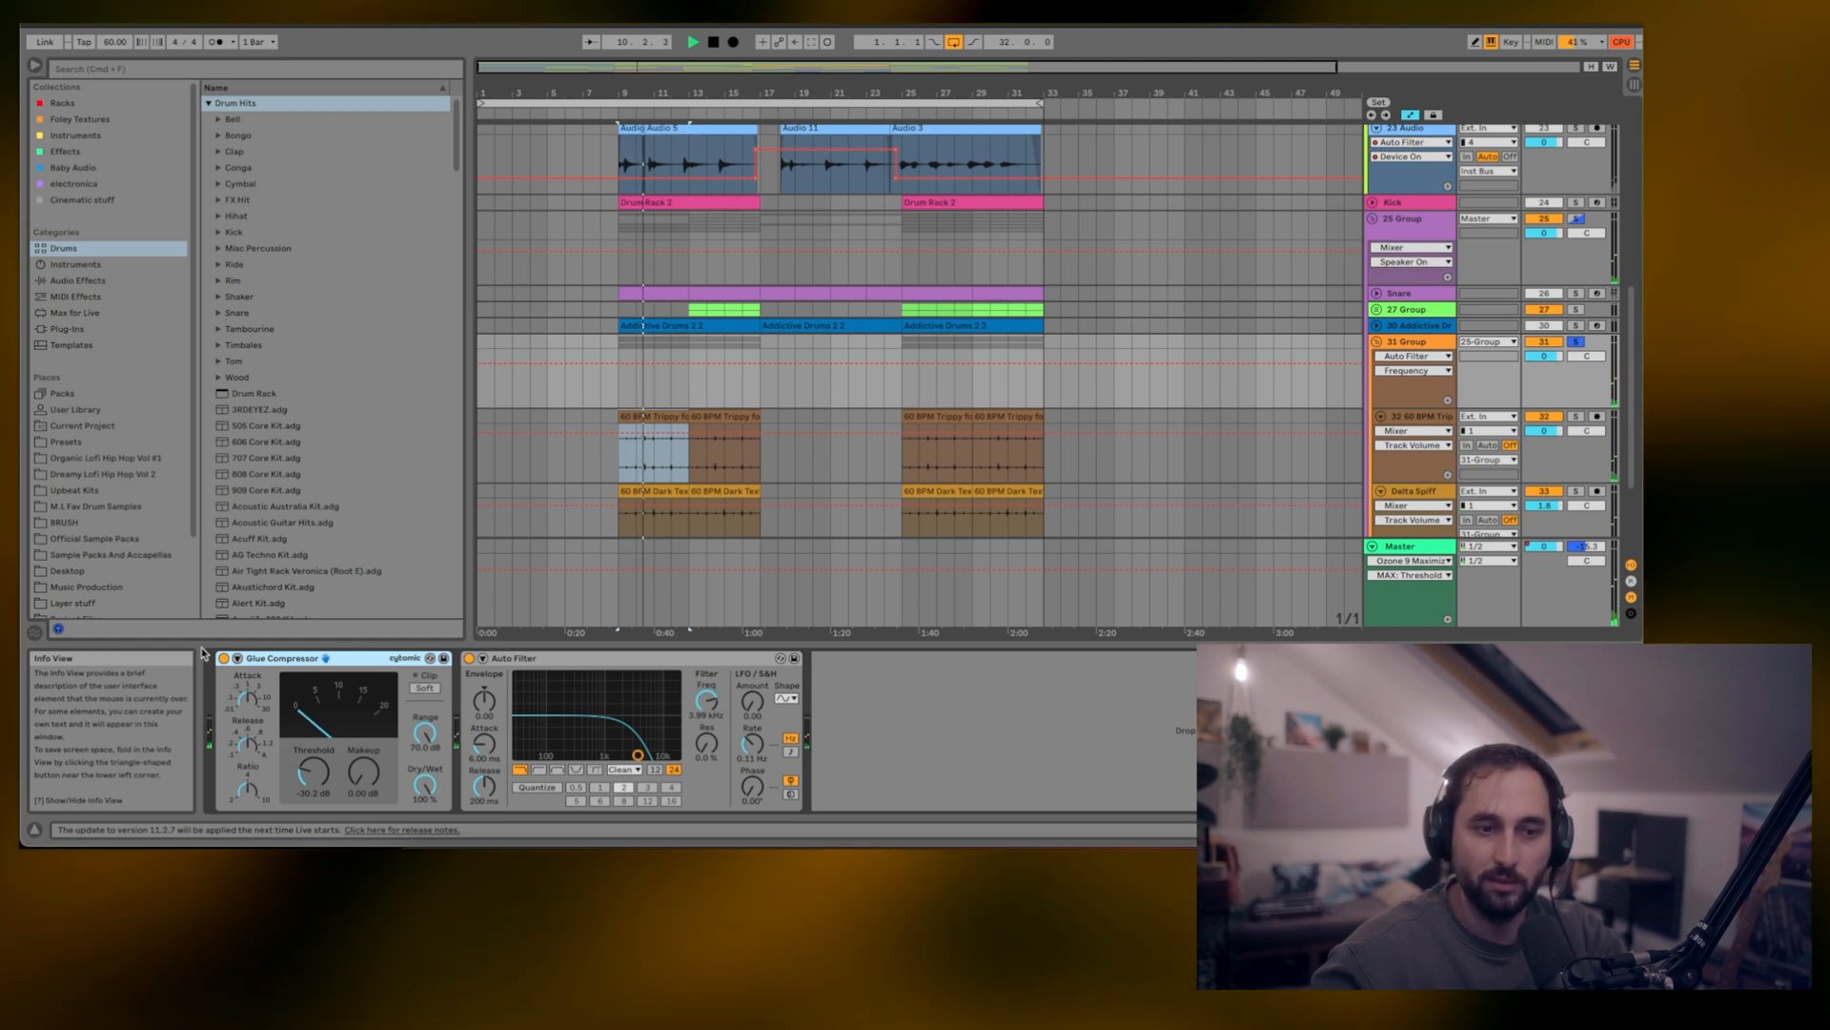
scroll(1292, 410, down, 3)
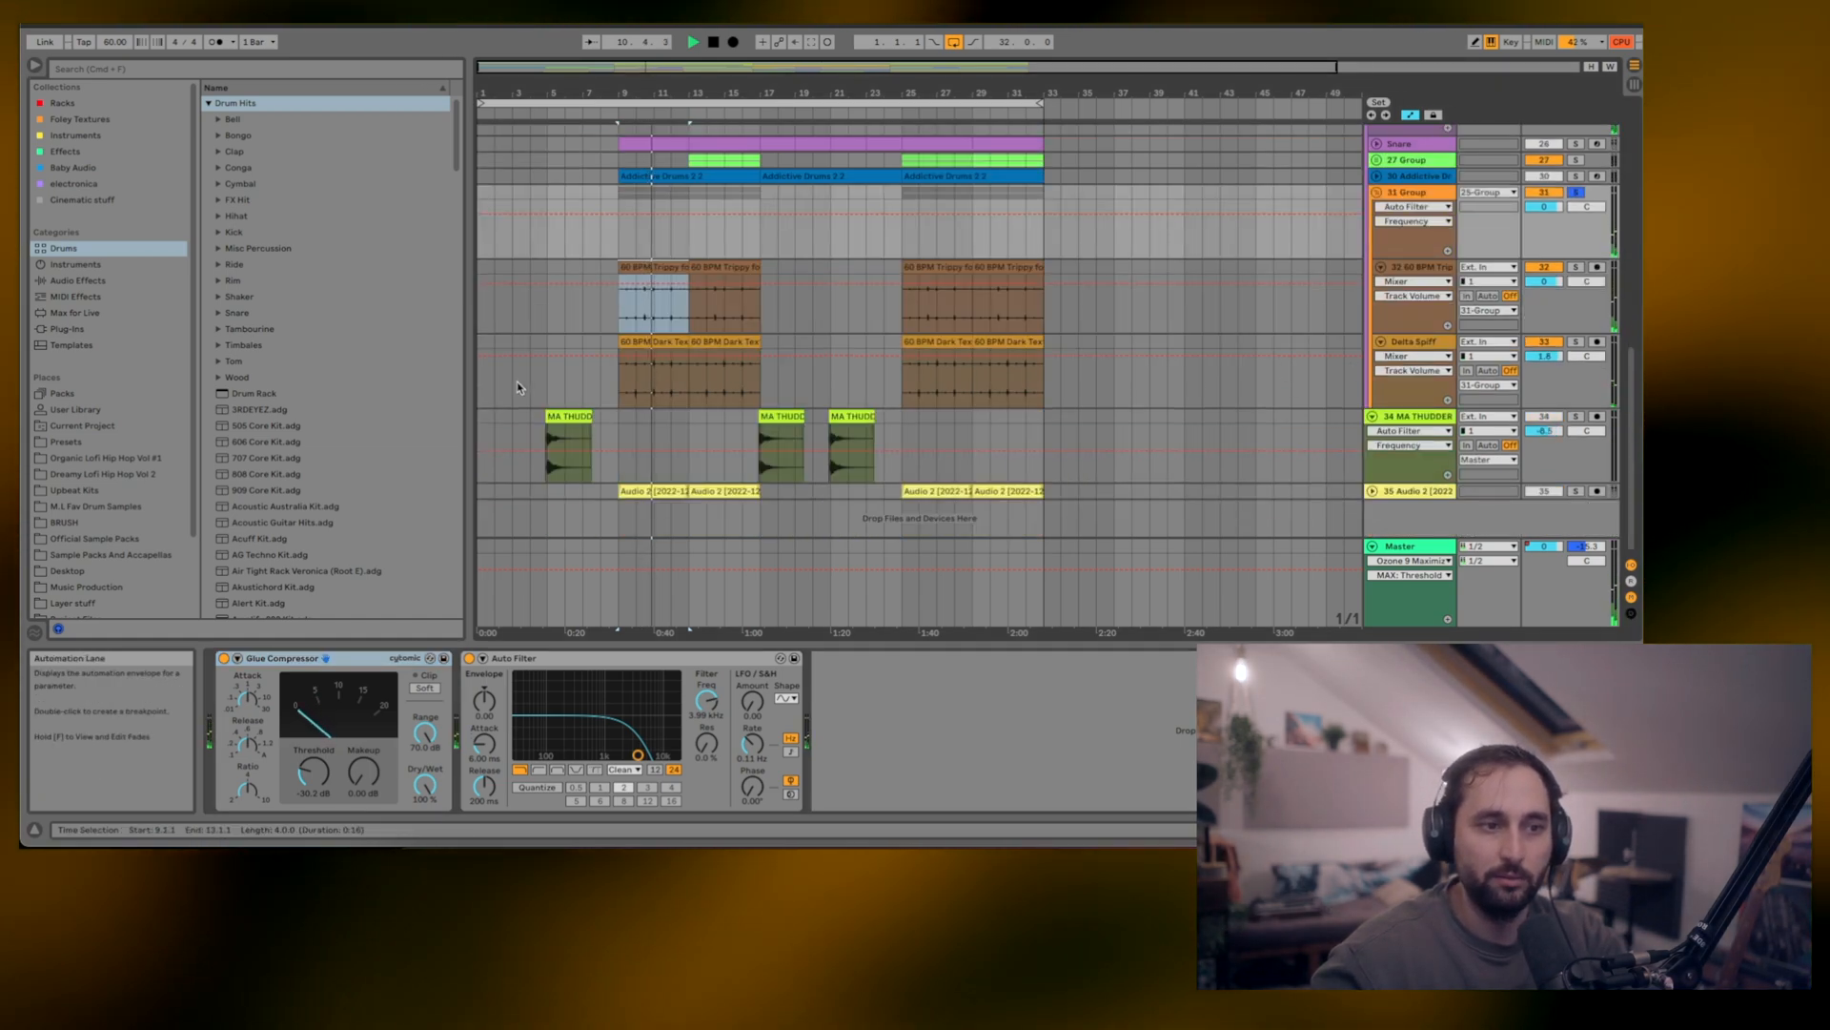
click(1578, 193)
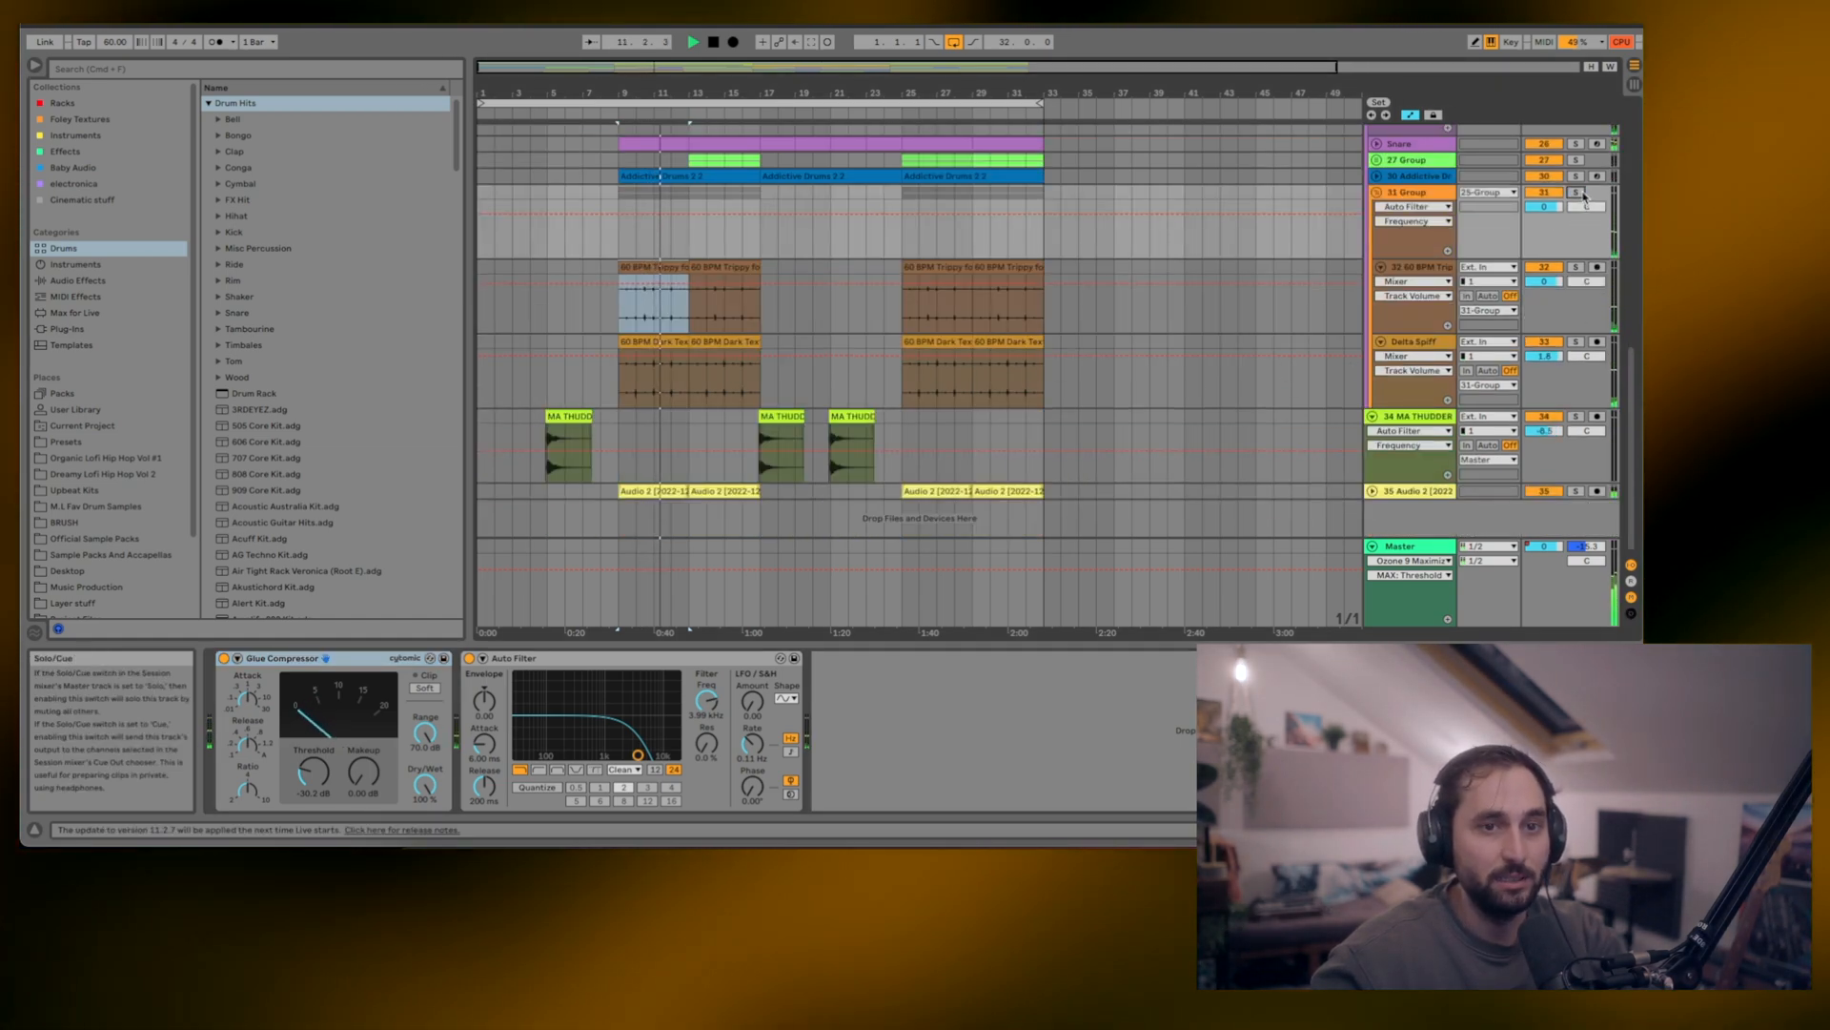